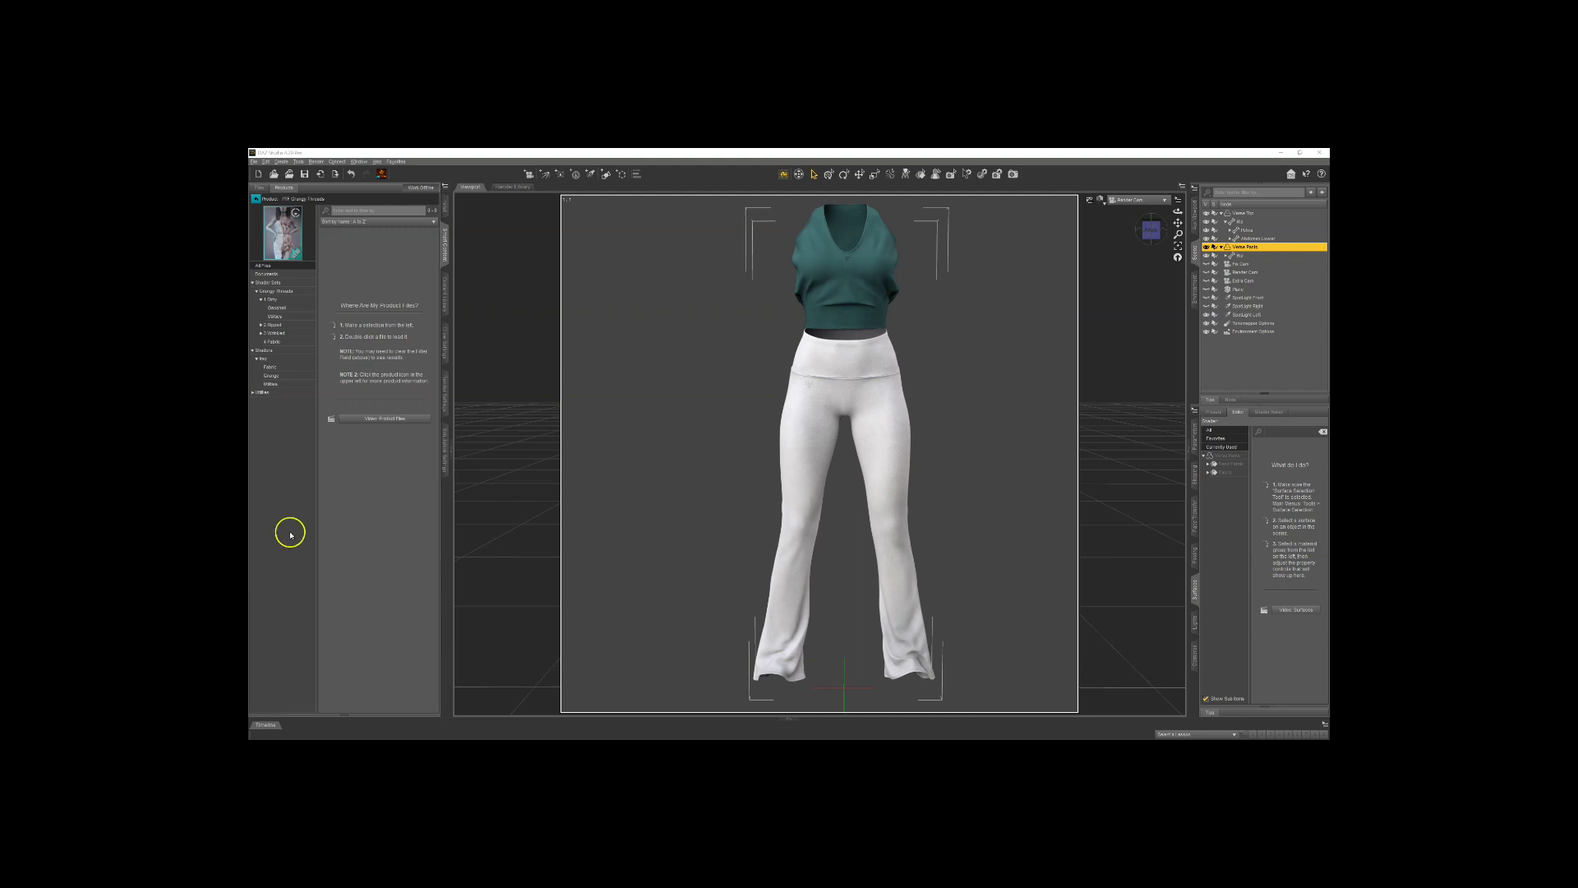
# Step: Browse the Grunge Threads preset folders, covering Shader Sets, Shaders, the Utilities tips and the Dirty presets
pyautogui.click(273, 283)
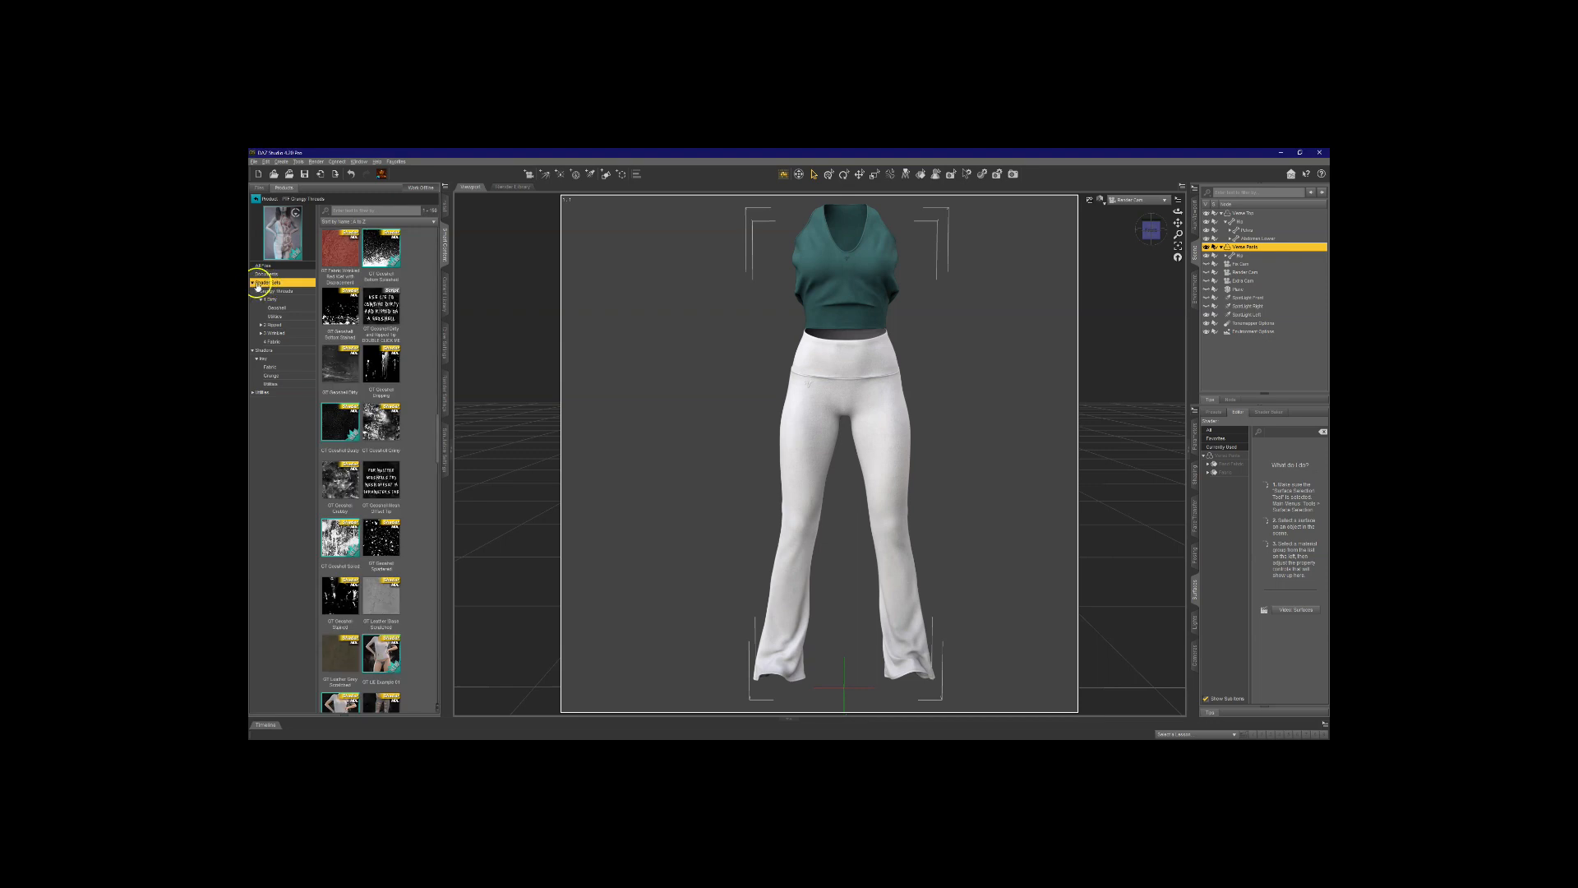
pyautogui.click(267, 351)
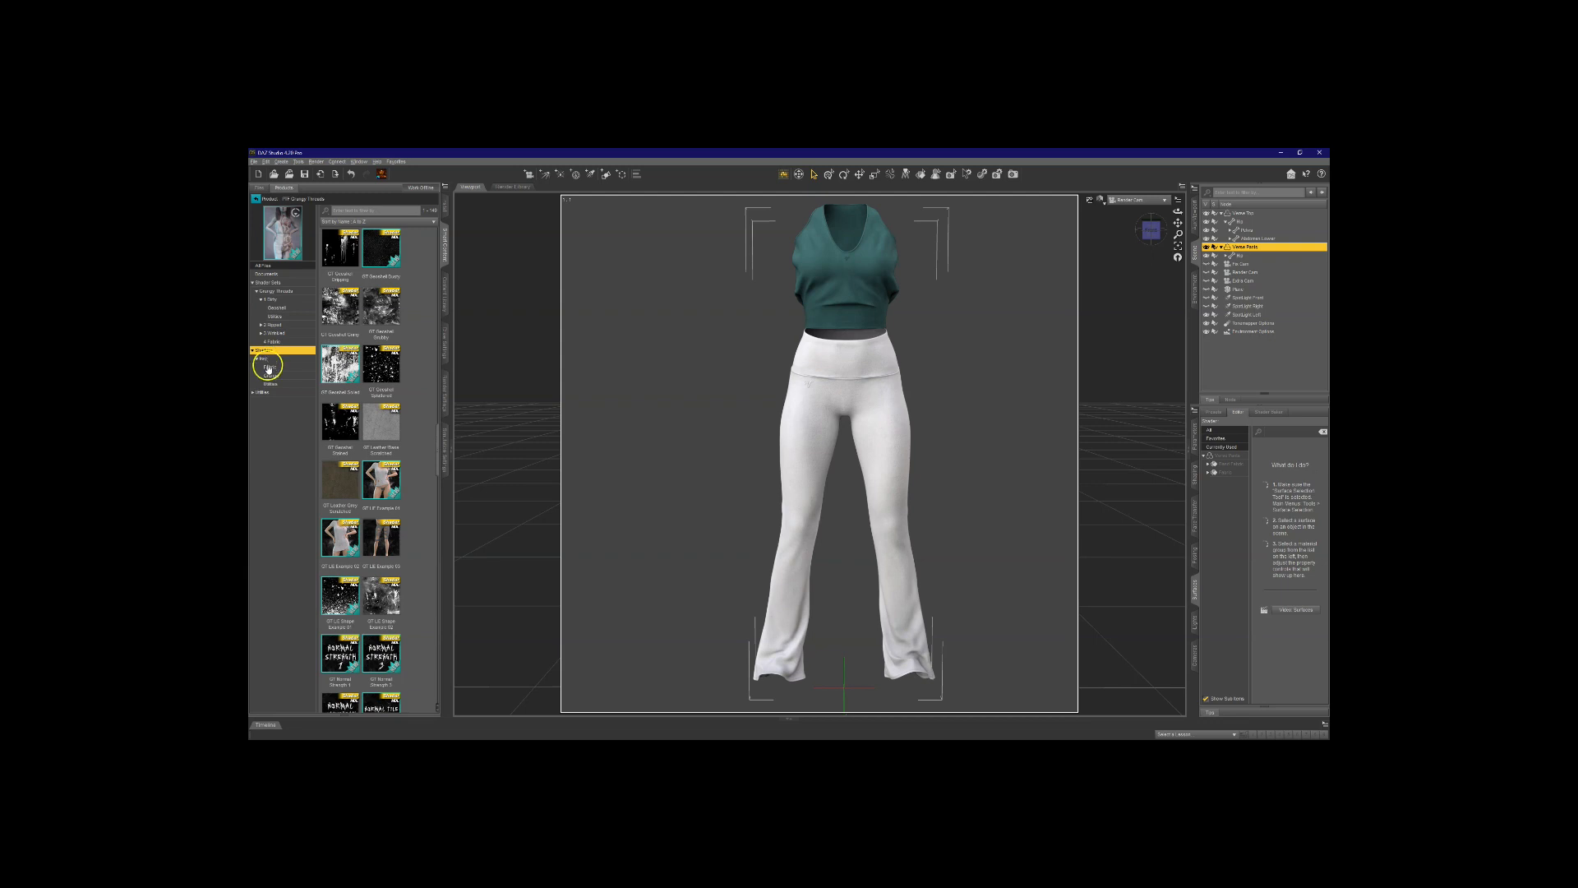
pyautogui.click(254, 392)
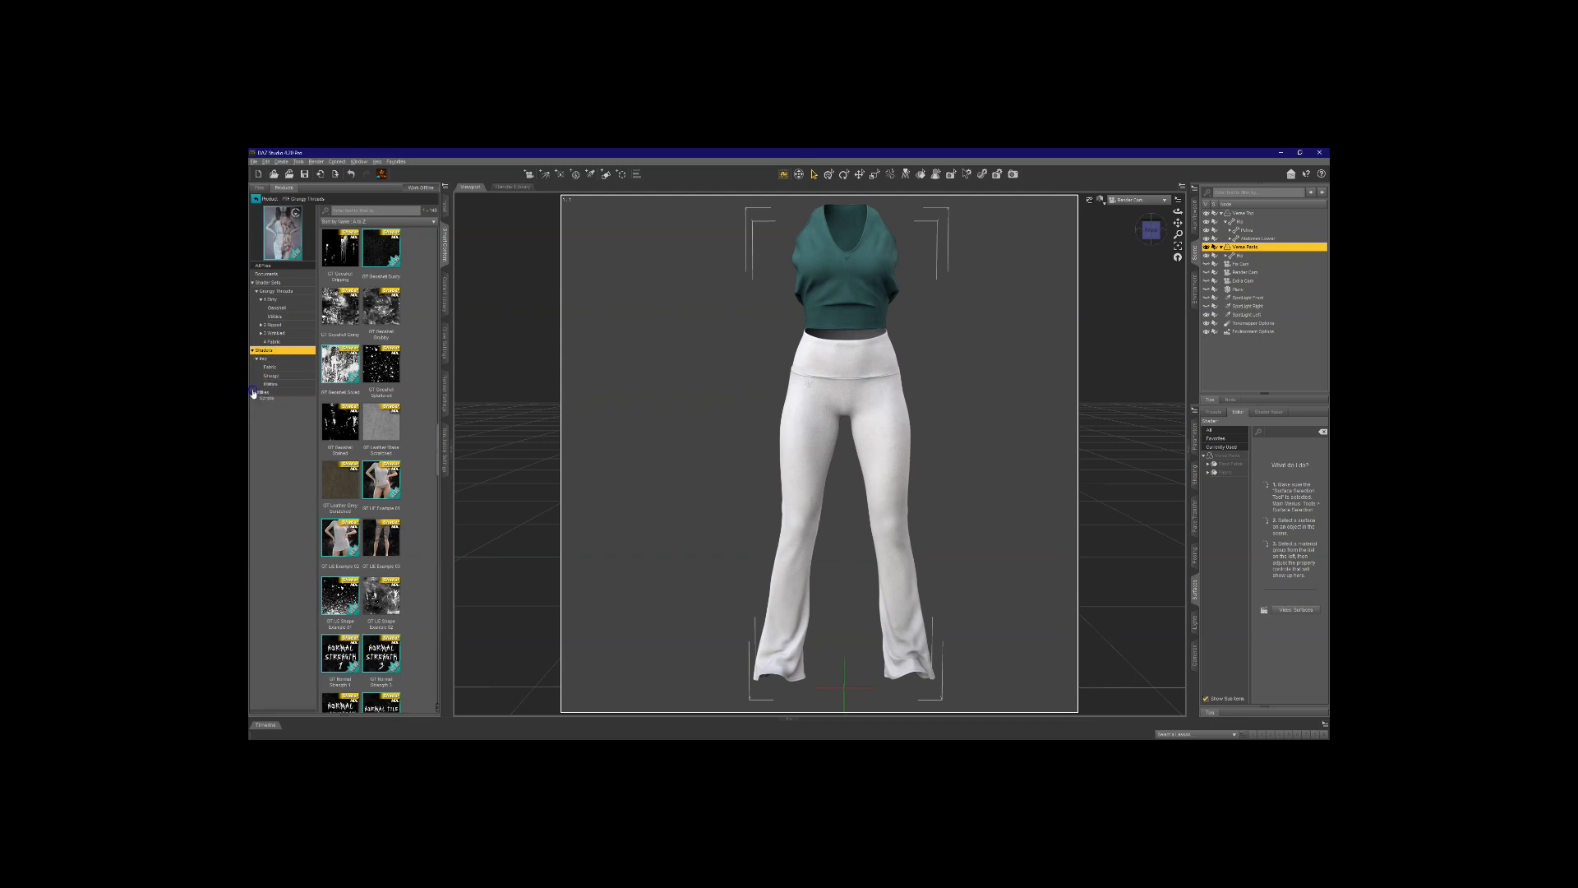
pyautogui.click(263, 405)
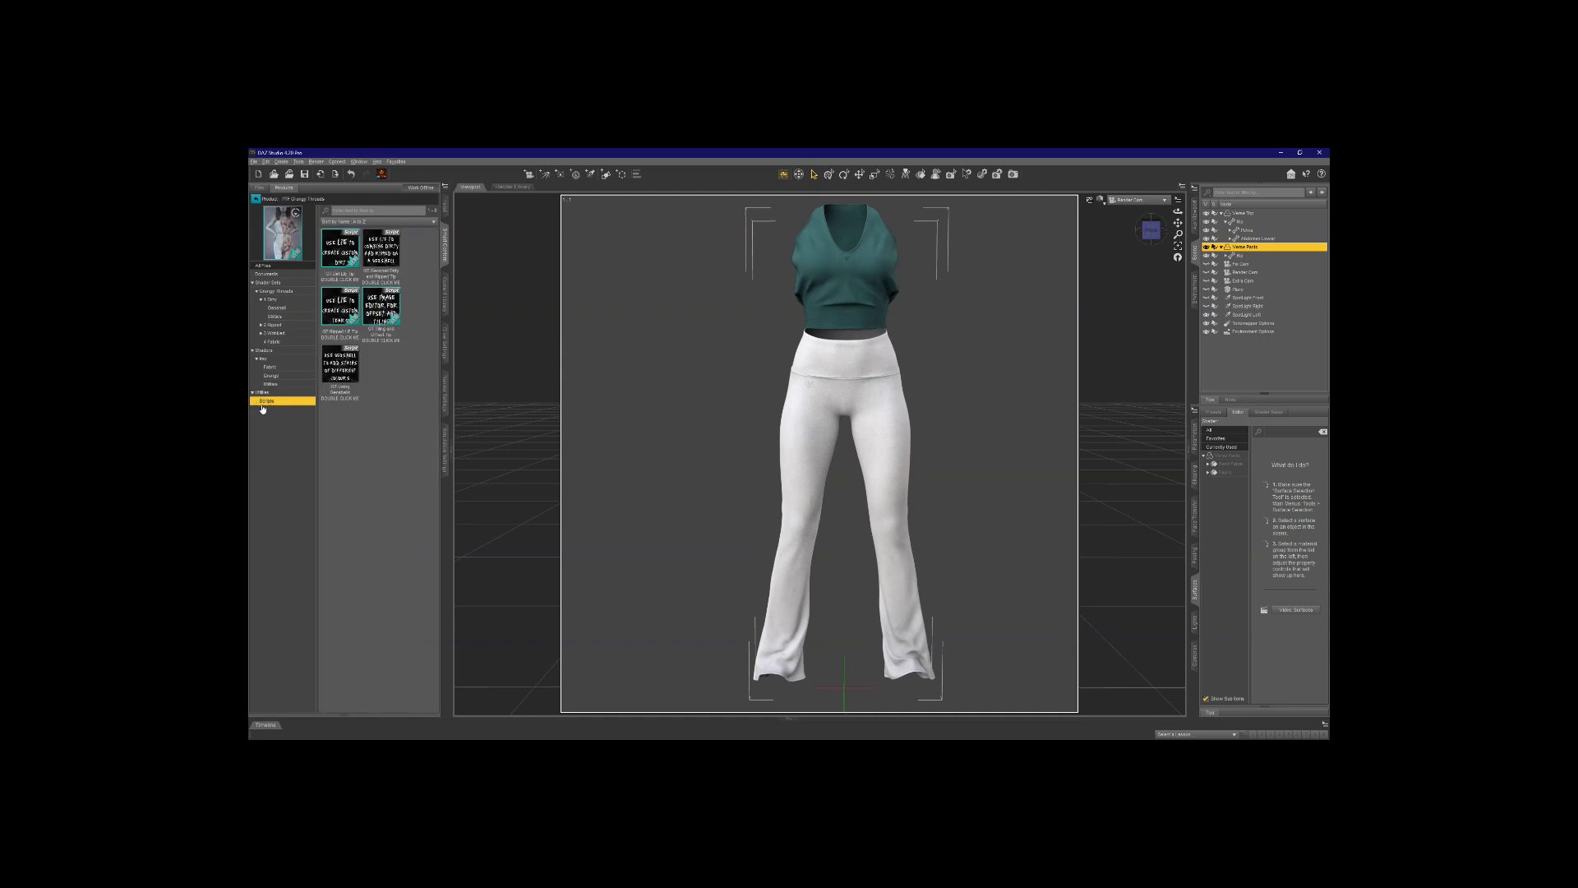
pyautogui.click(266, 350)
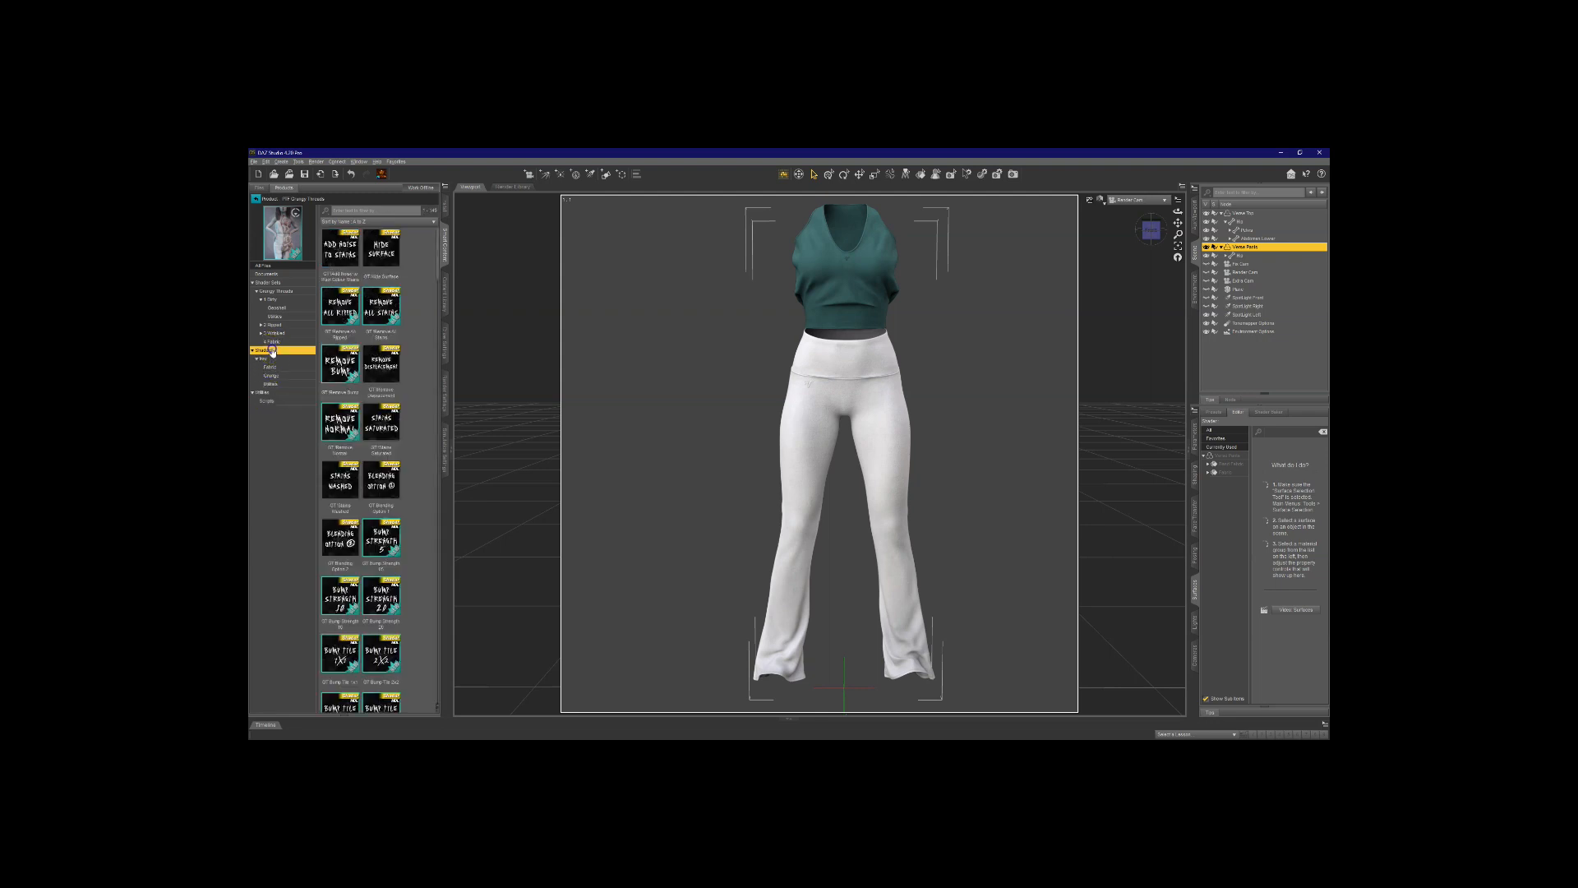
pyautogui.click(278, 301)
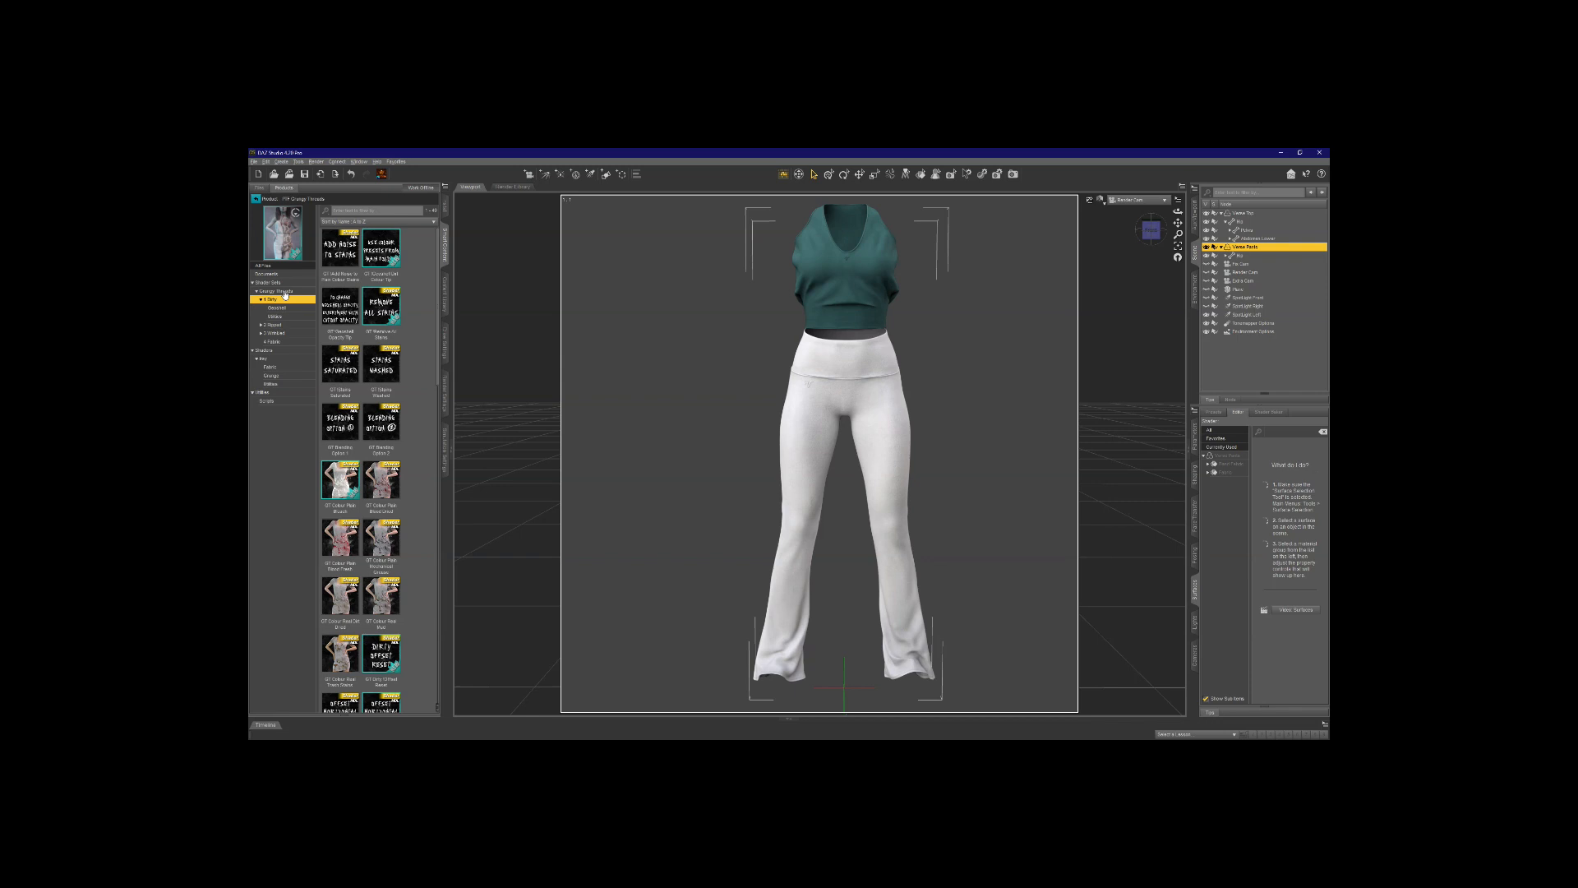
# Step: Create a new geometry shell from the selected pants, parented to the pants
pyautogui.click(1193, 442)
pyautogui.click(290, 162)
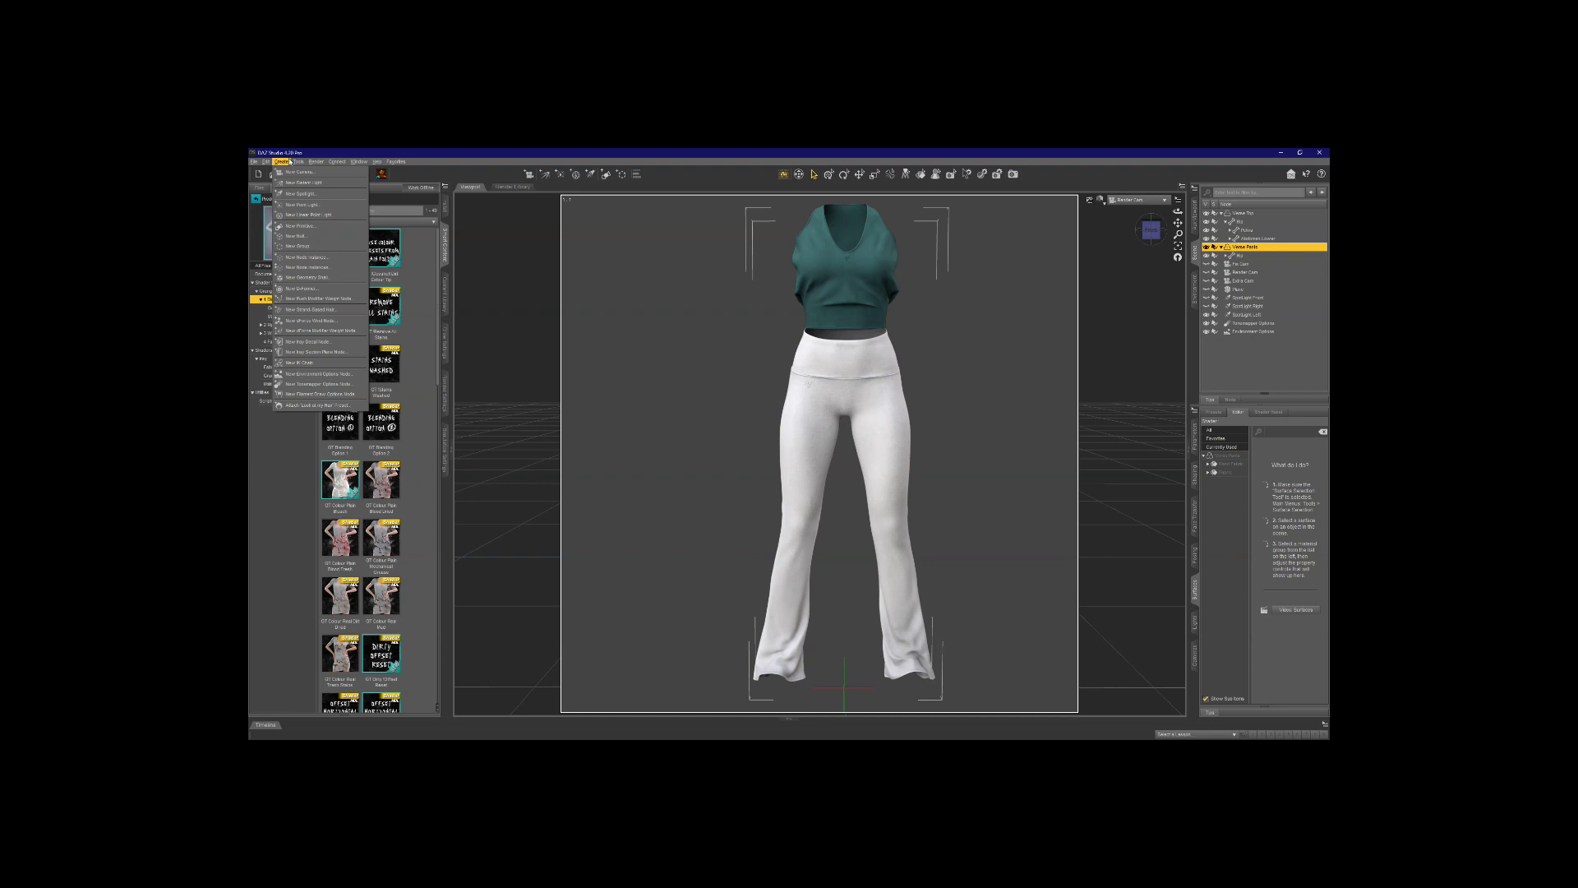
pyautogui.moveTo(298, 162)
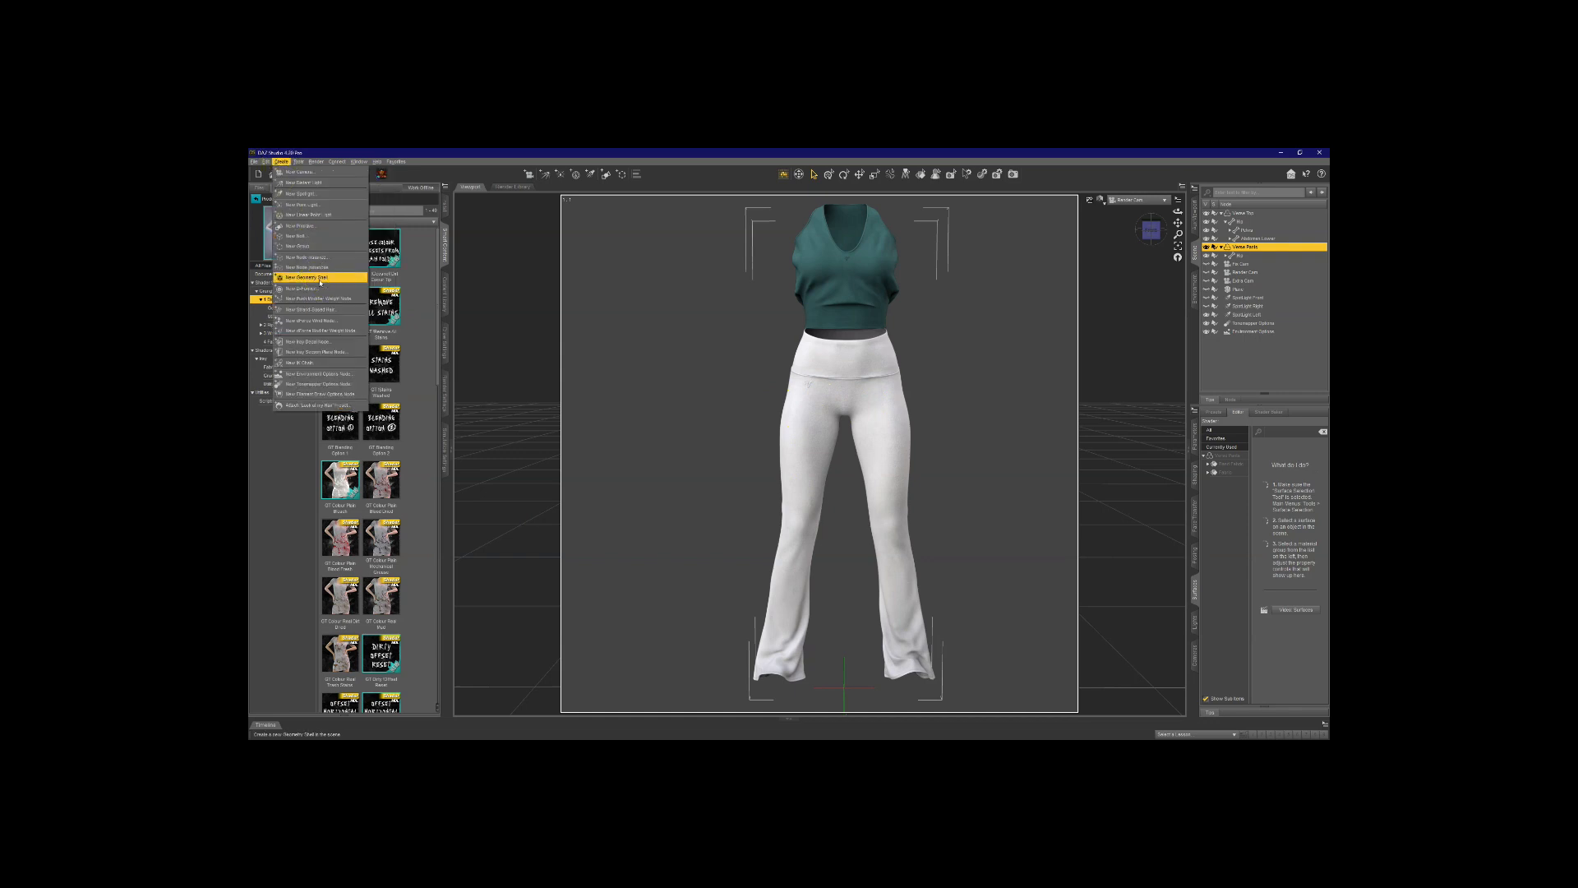
pyautogui.click(320, 280)
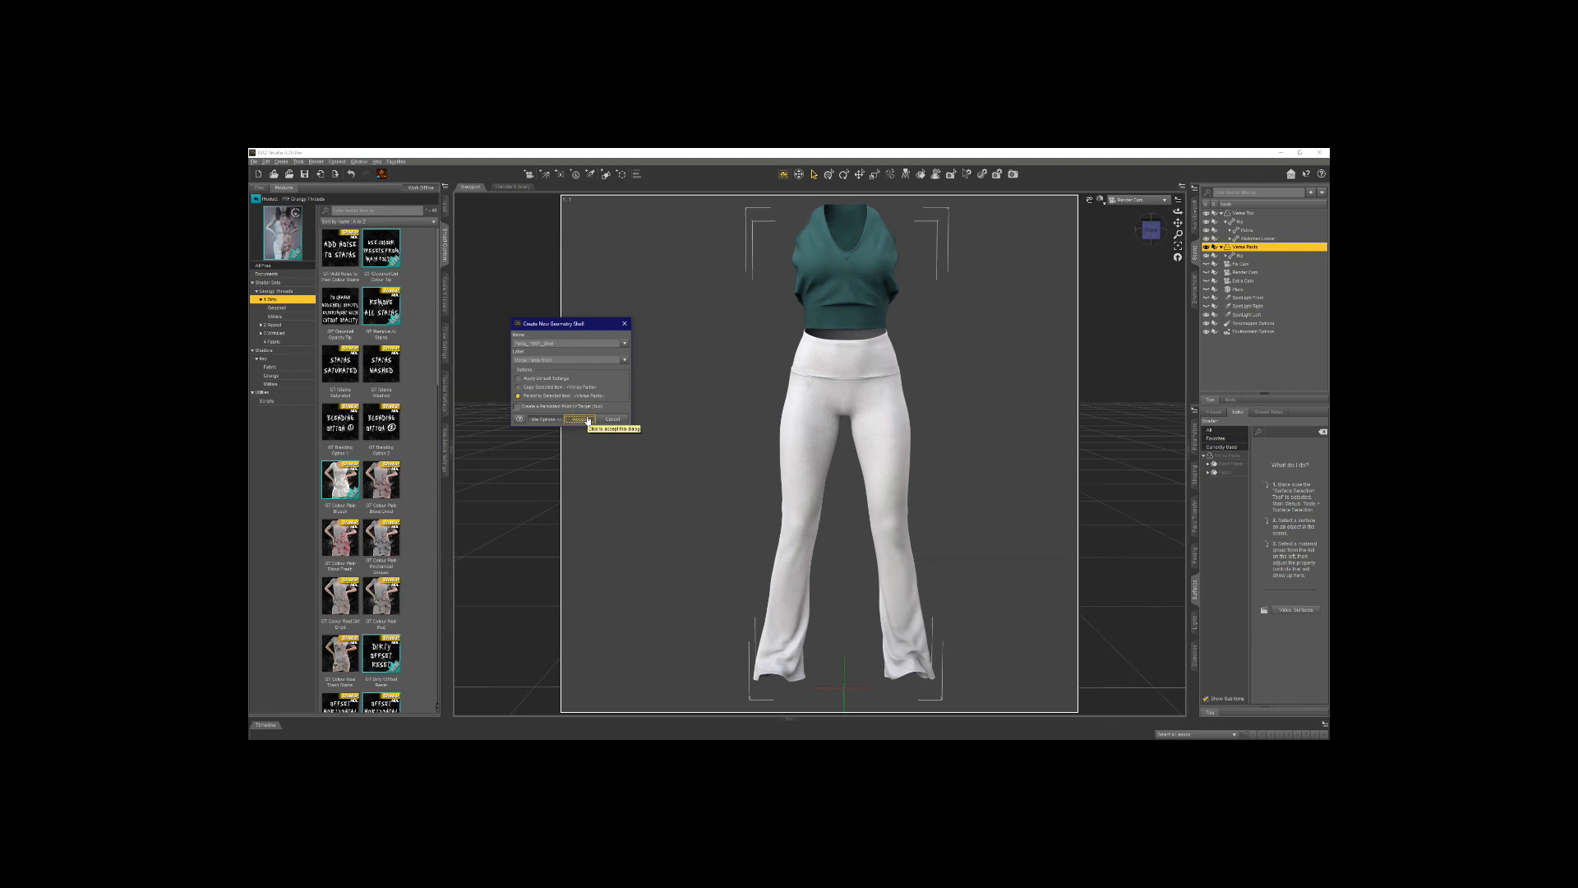
pyautogui.click(588, 420)
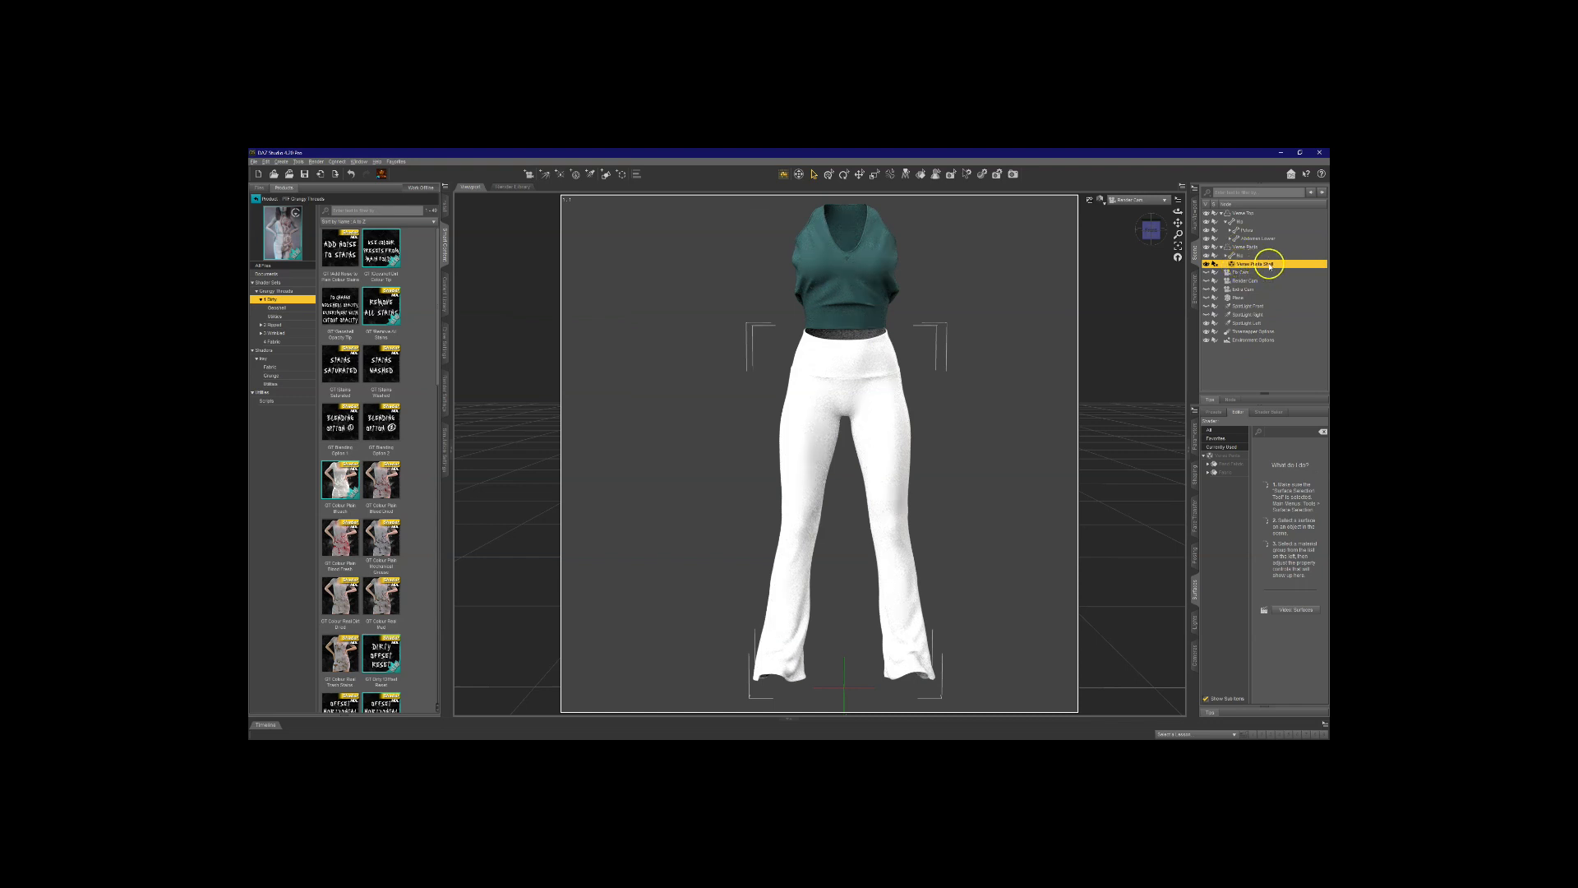
# Step: Select the new pants shell with all its surfaces and clear the surface property filter
pyautogui.click(1251, 265)
pyautogui.click(1223, 462)
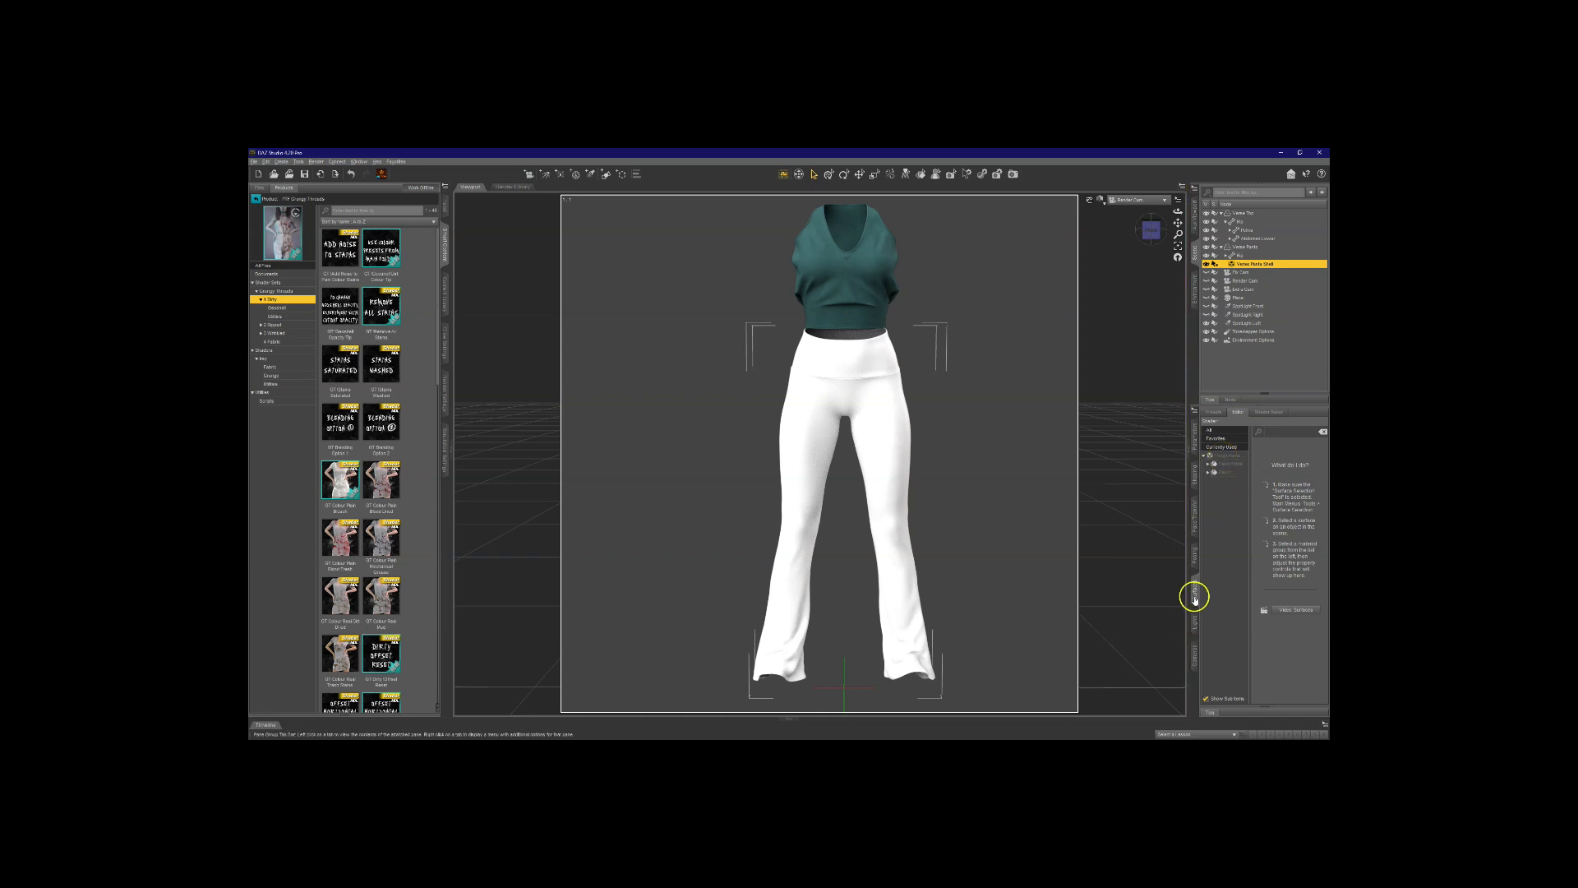
pyautogui.click(1223, 456)
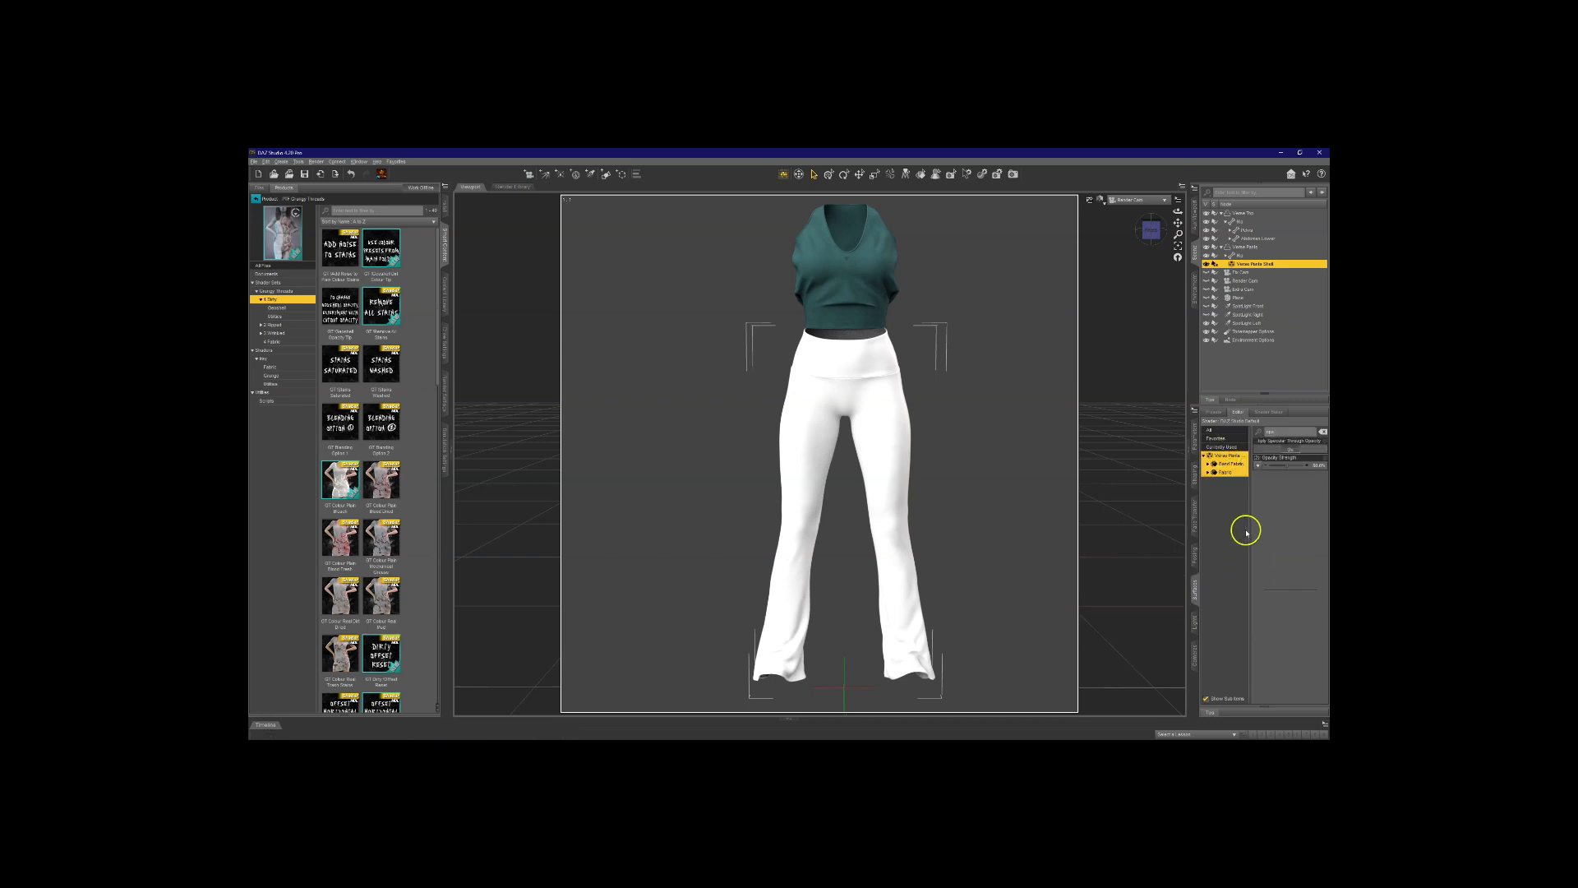
pyautogui.click(1225, 464)
pyautogui.click(1323, 431)
pyautogui.click(1280, 477)
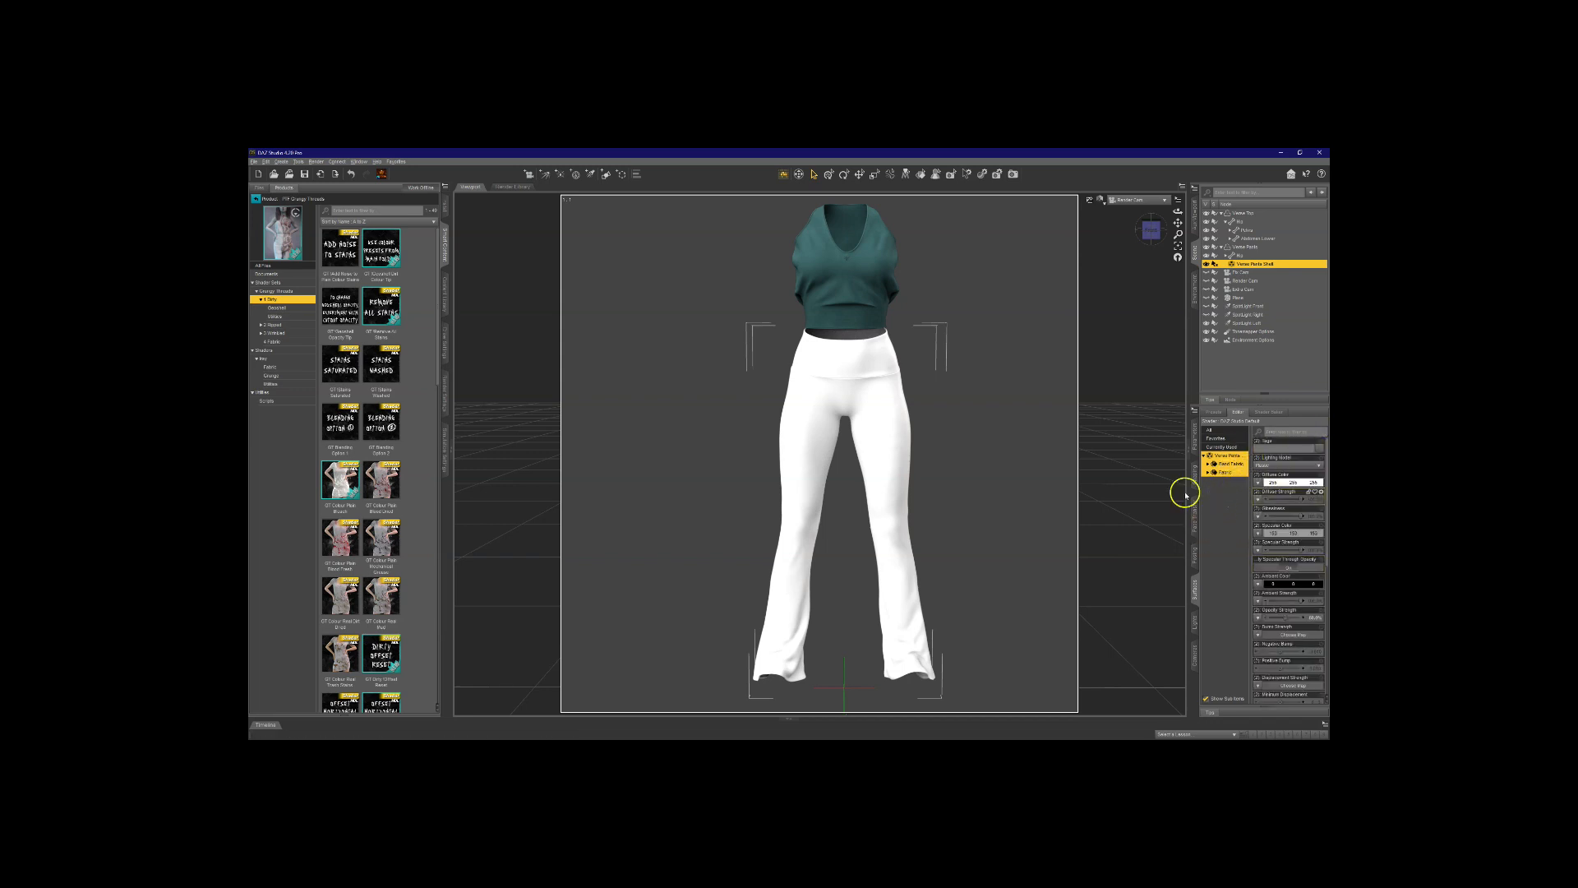
# Step: Open the first usage tip in the Geoshell subfolder of the Dirty presets
pyautogui.click(279, 308)
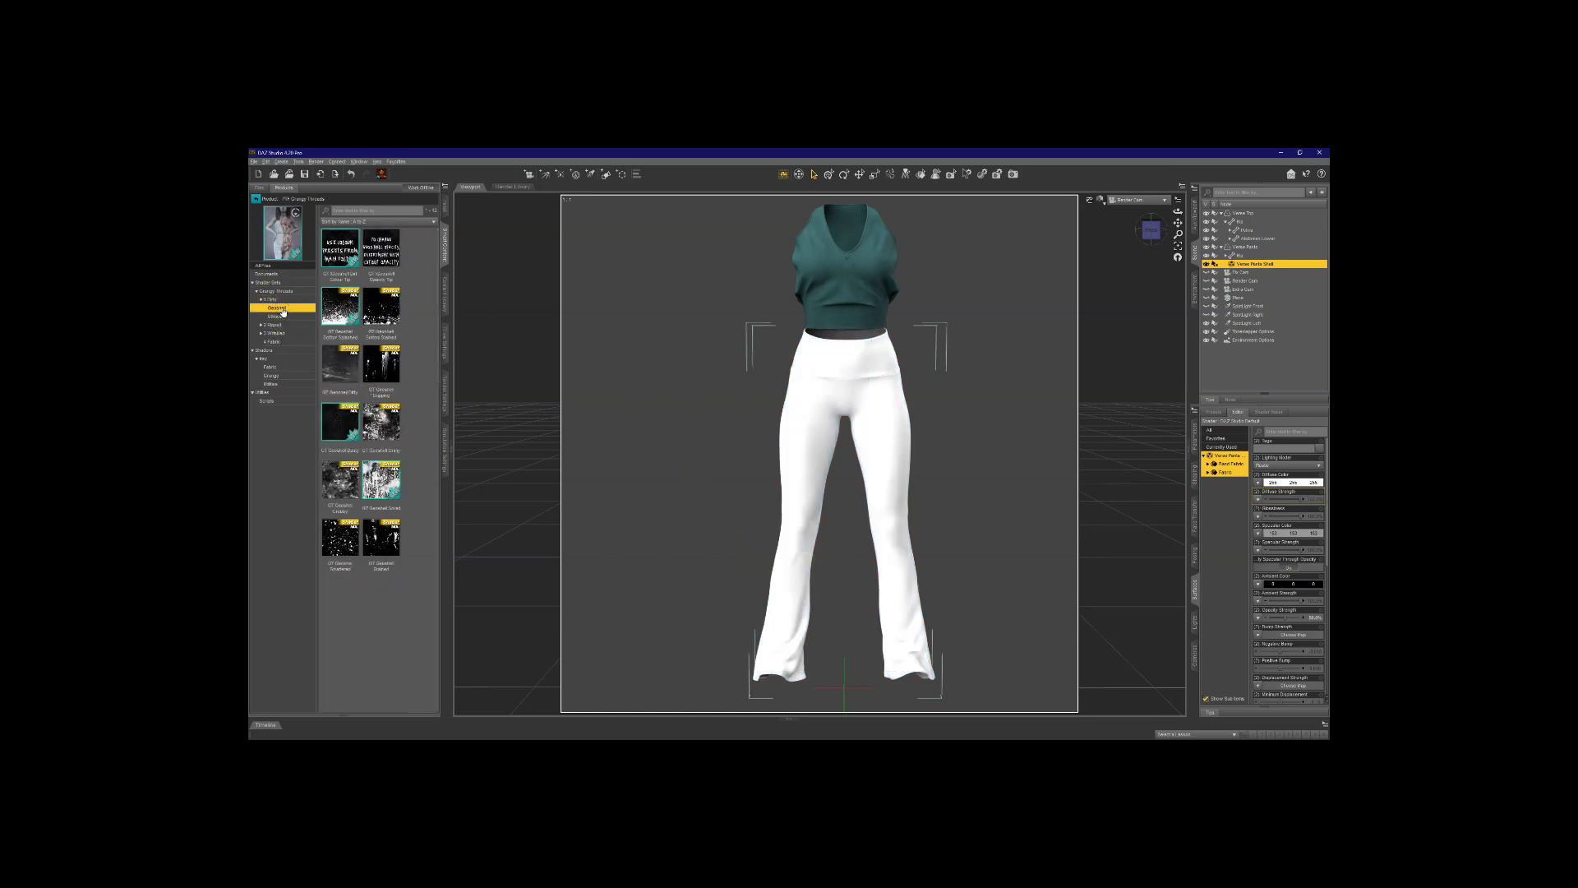
pyautogui.click(336, 261)
pyautogui.moveTo(335, 262)
pyautogui.doubleClick(335, 255)
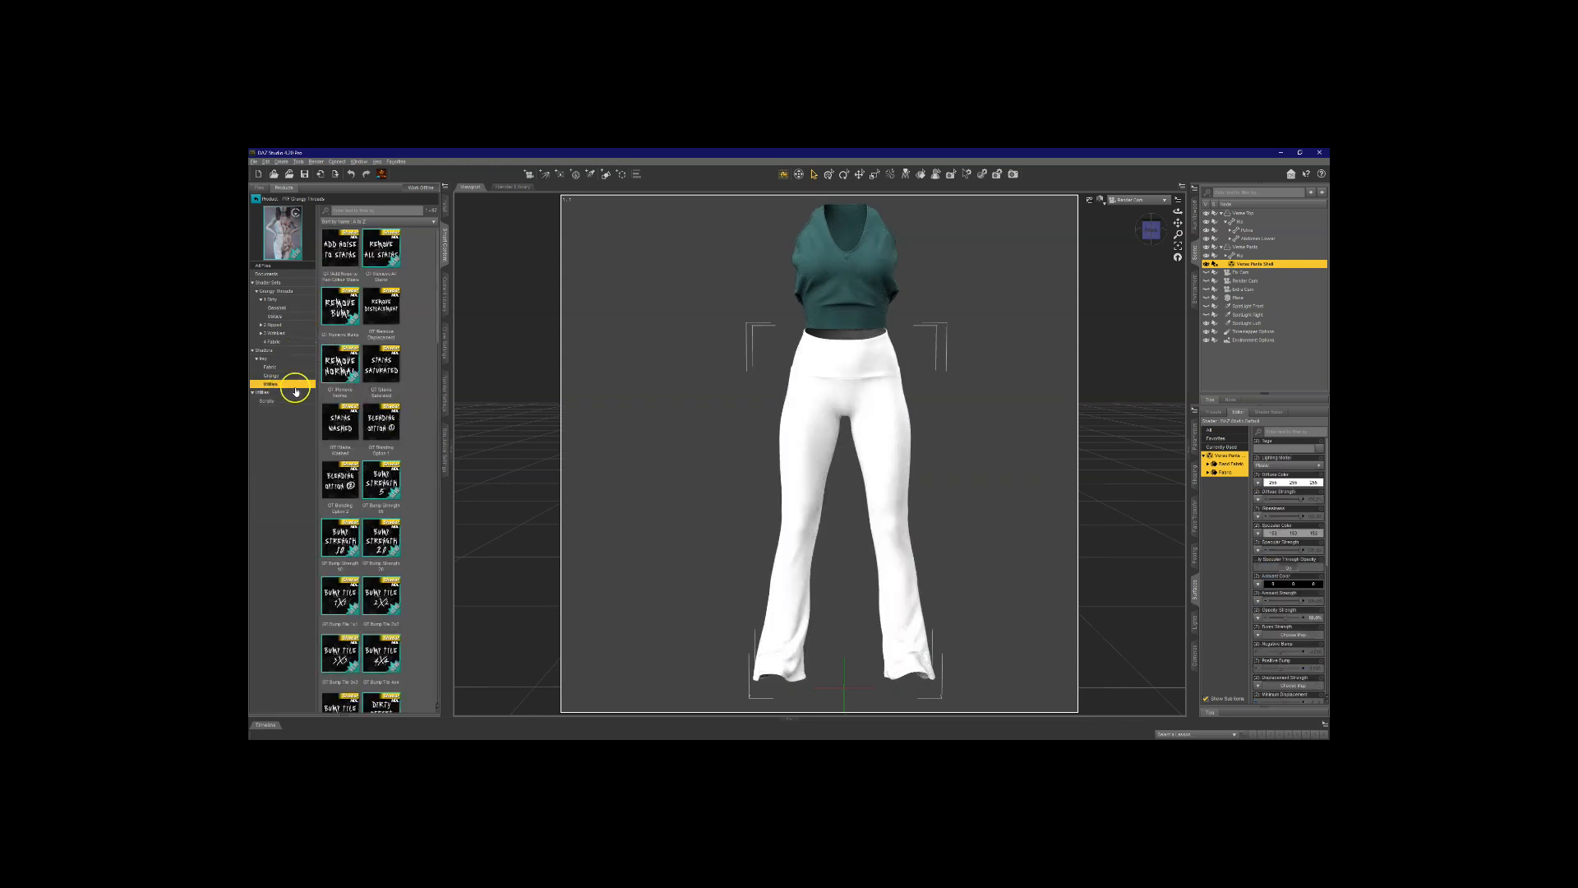
# Step: Read the Tiling and Offset tip and the Ripped LIE tip in the Utilities folder
pyautogui.click(287, 403)
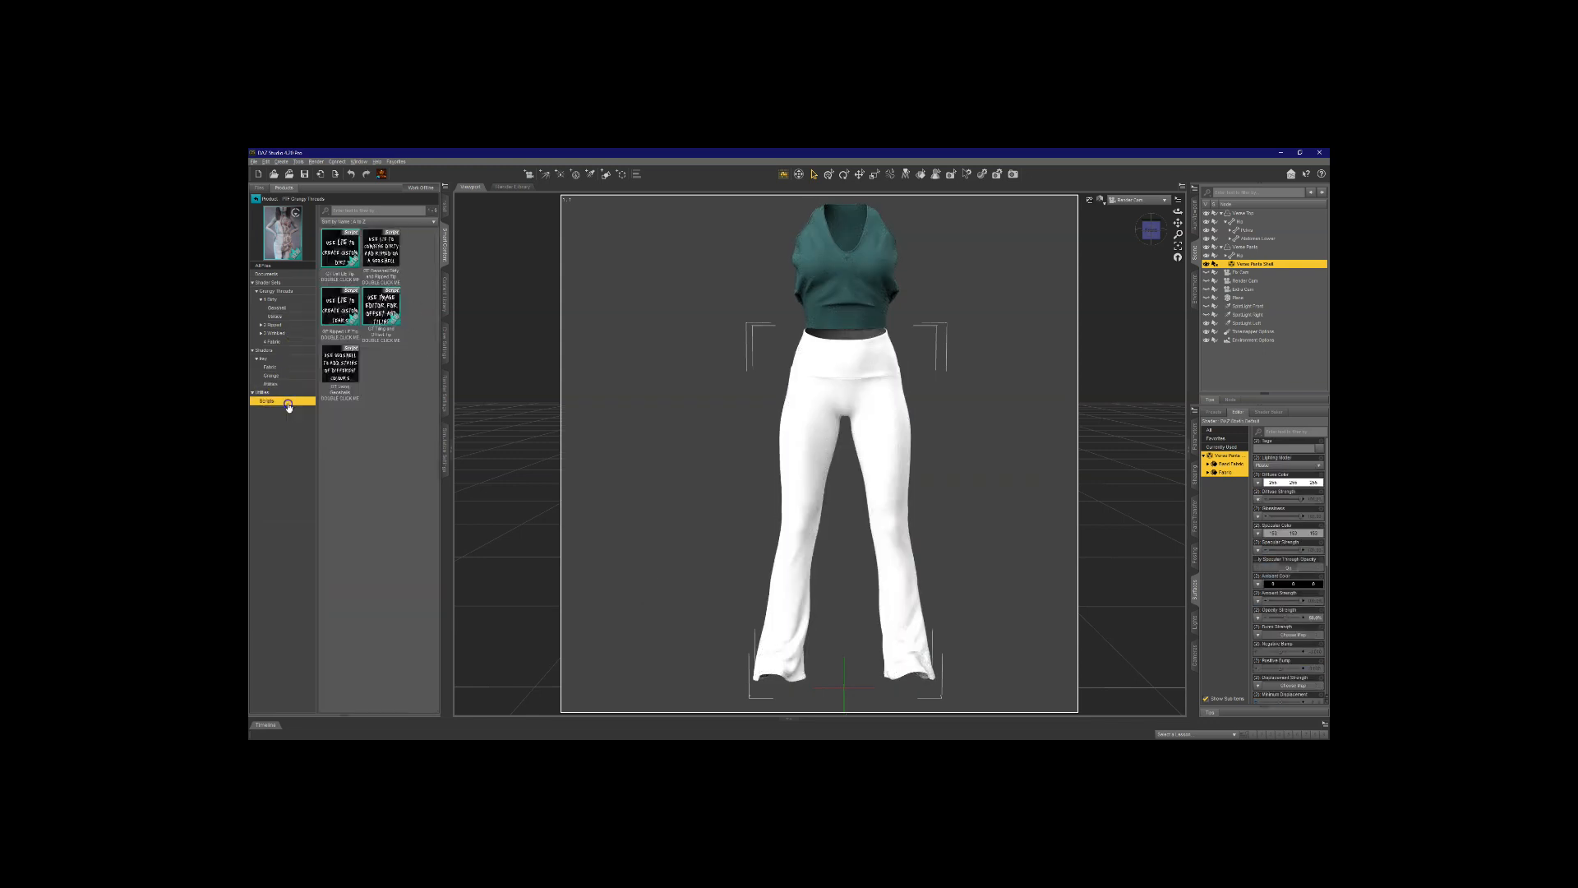
pyautogui.doubleClick(393, 317)
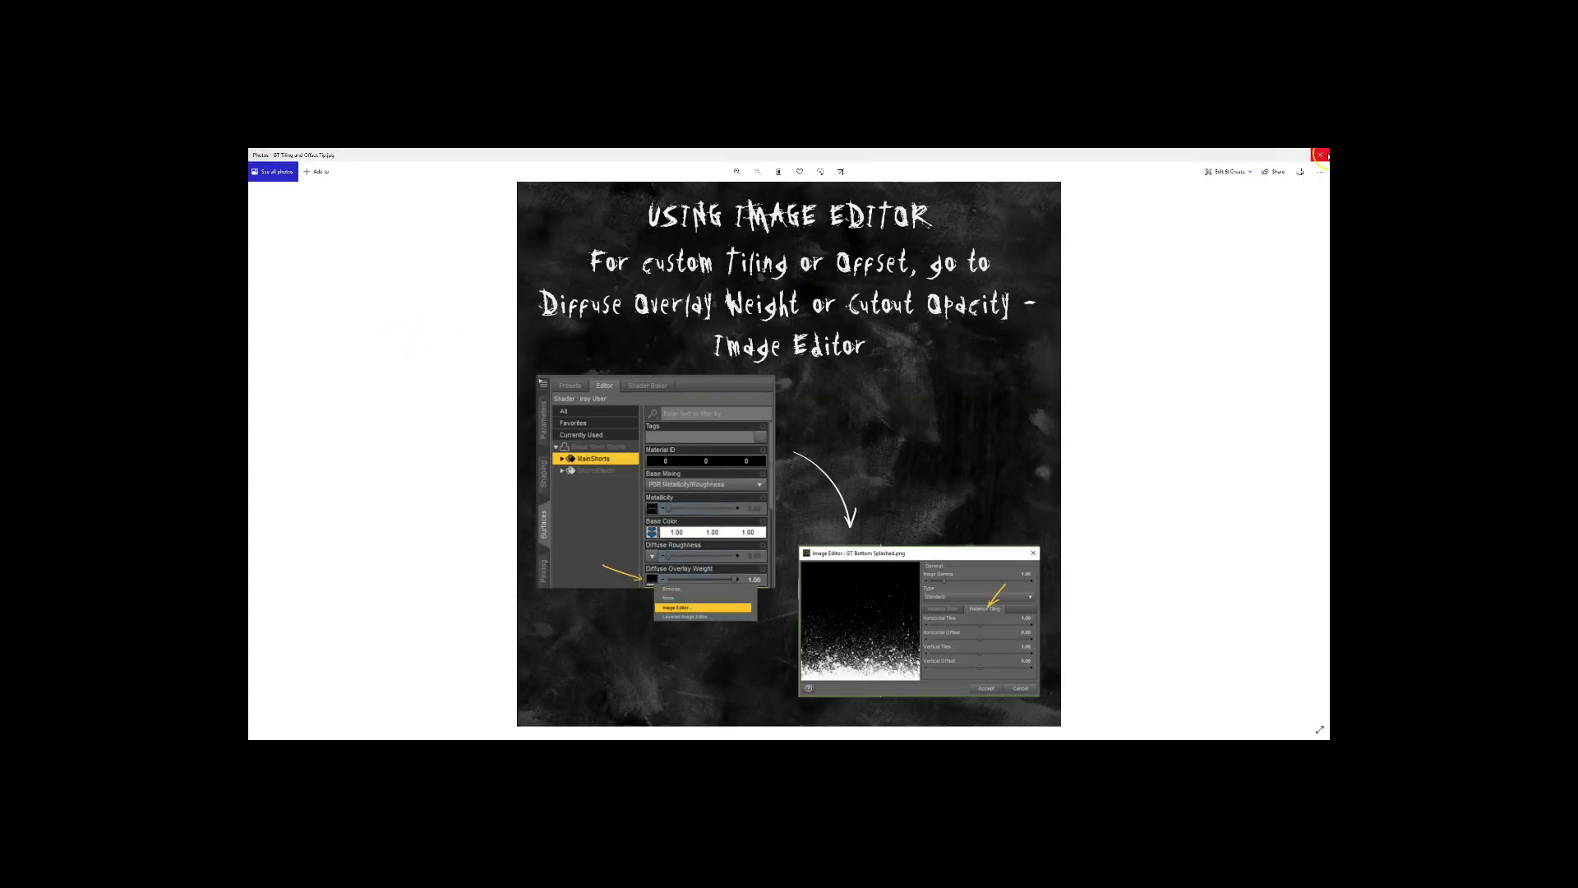
pyautogui.click(1321, 155)
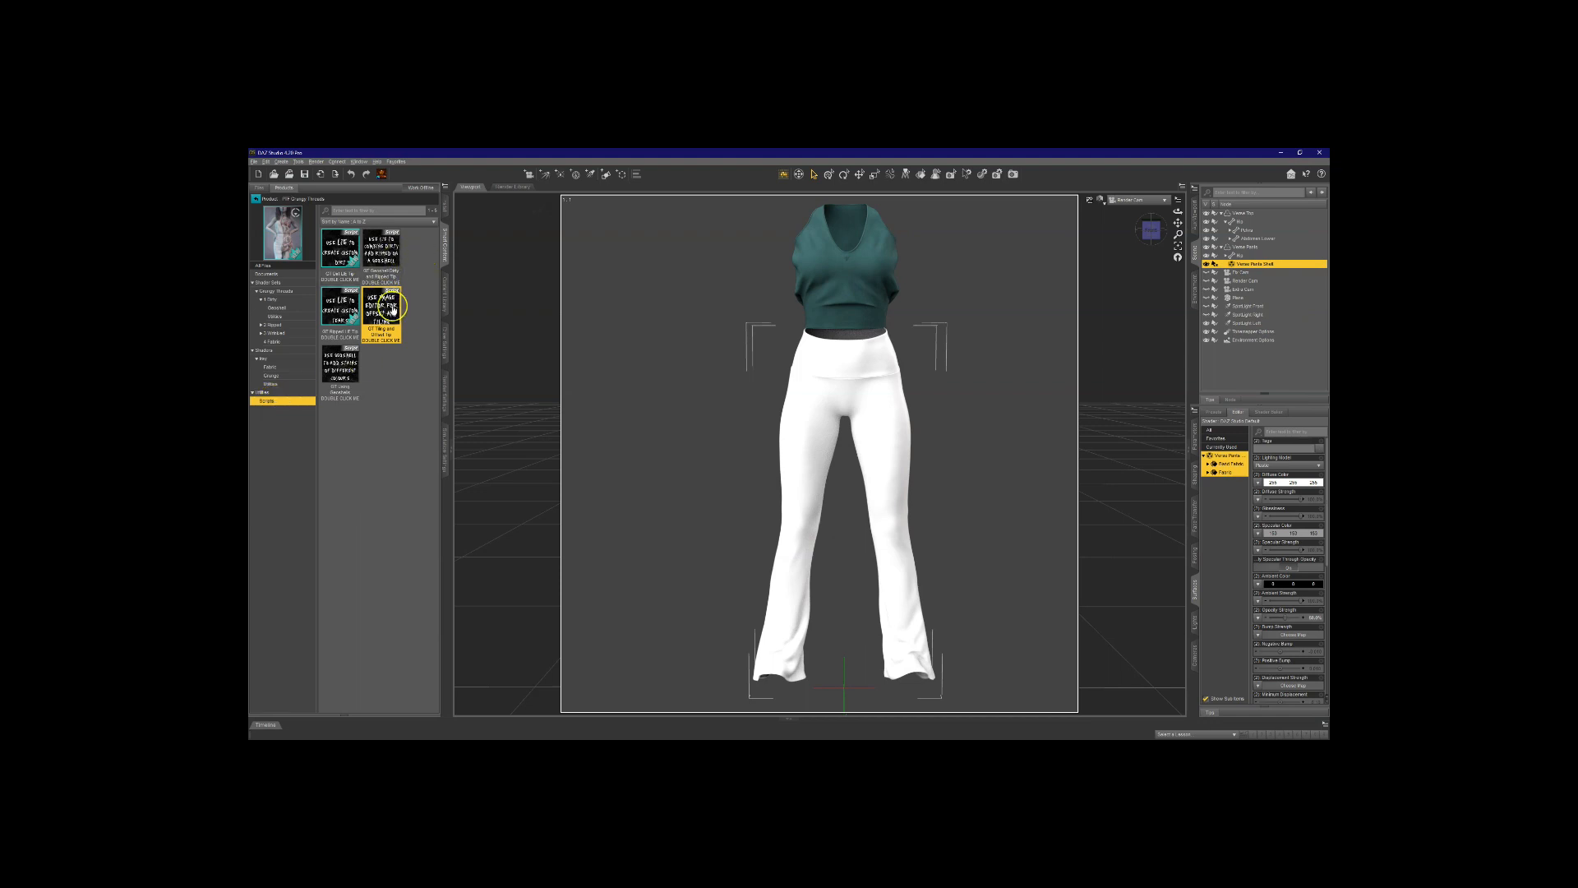
pyautogui.moveTo(393, 310)
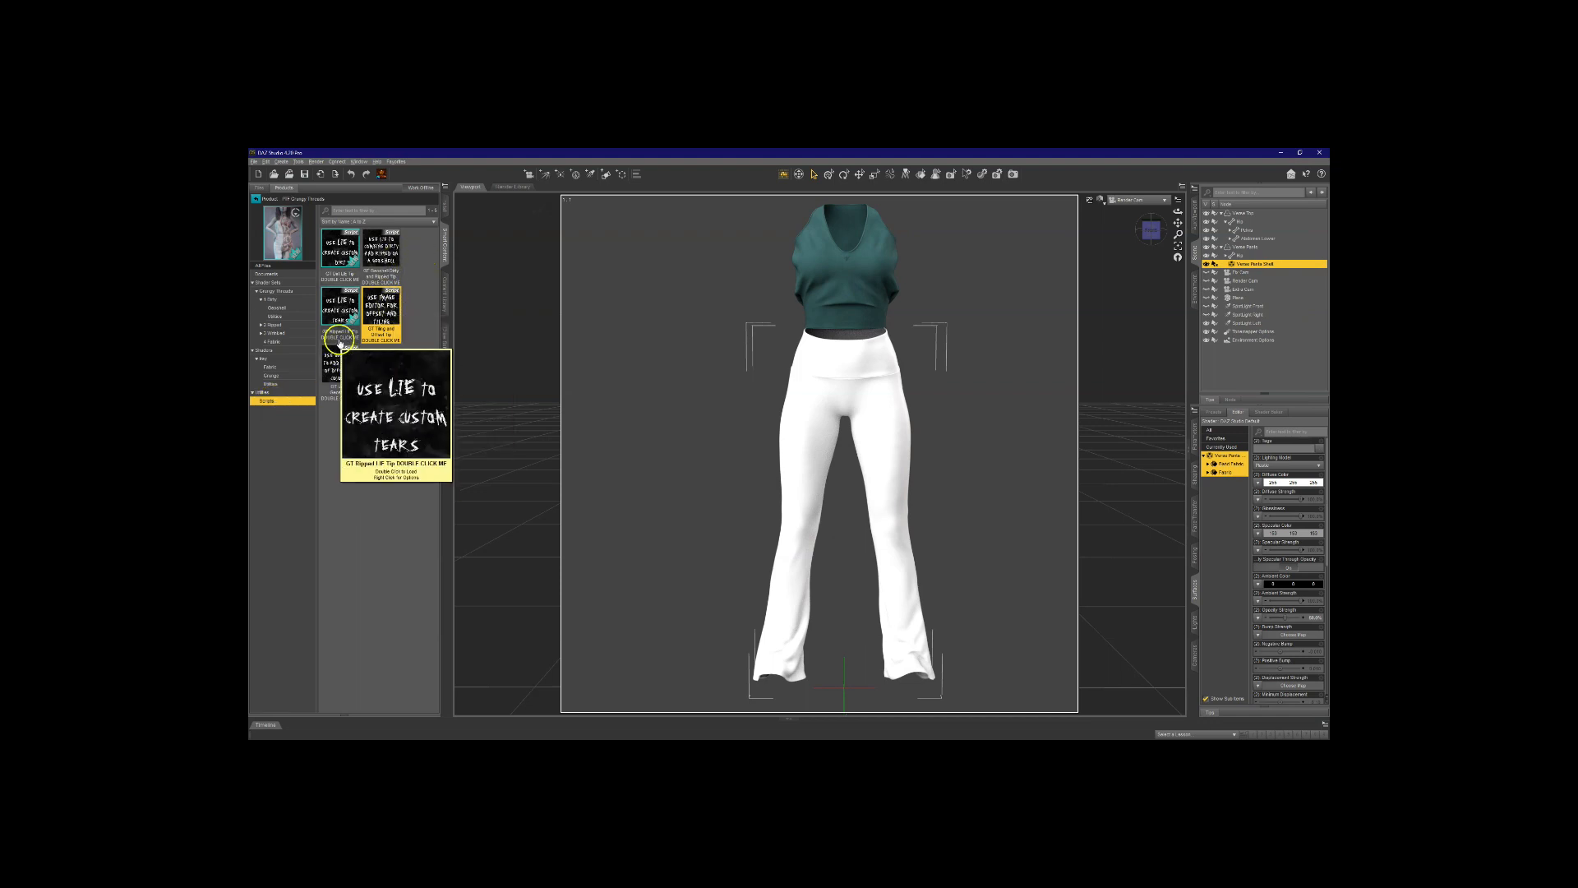
pyautogui.moveTo(339, 355)
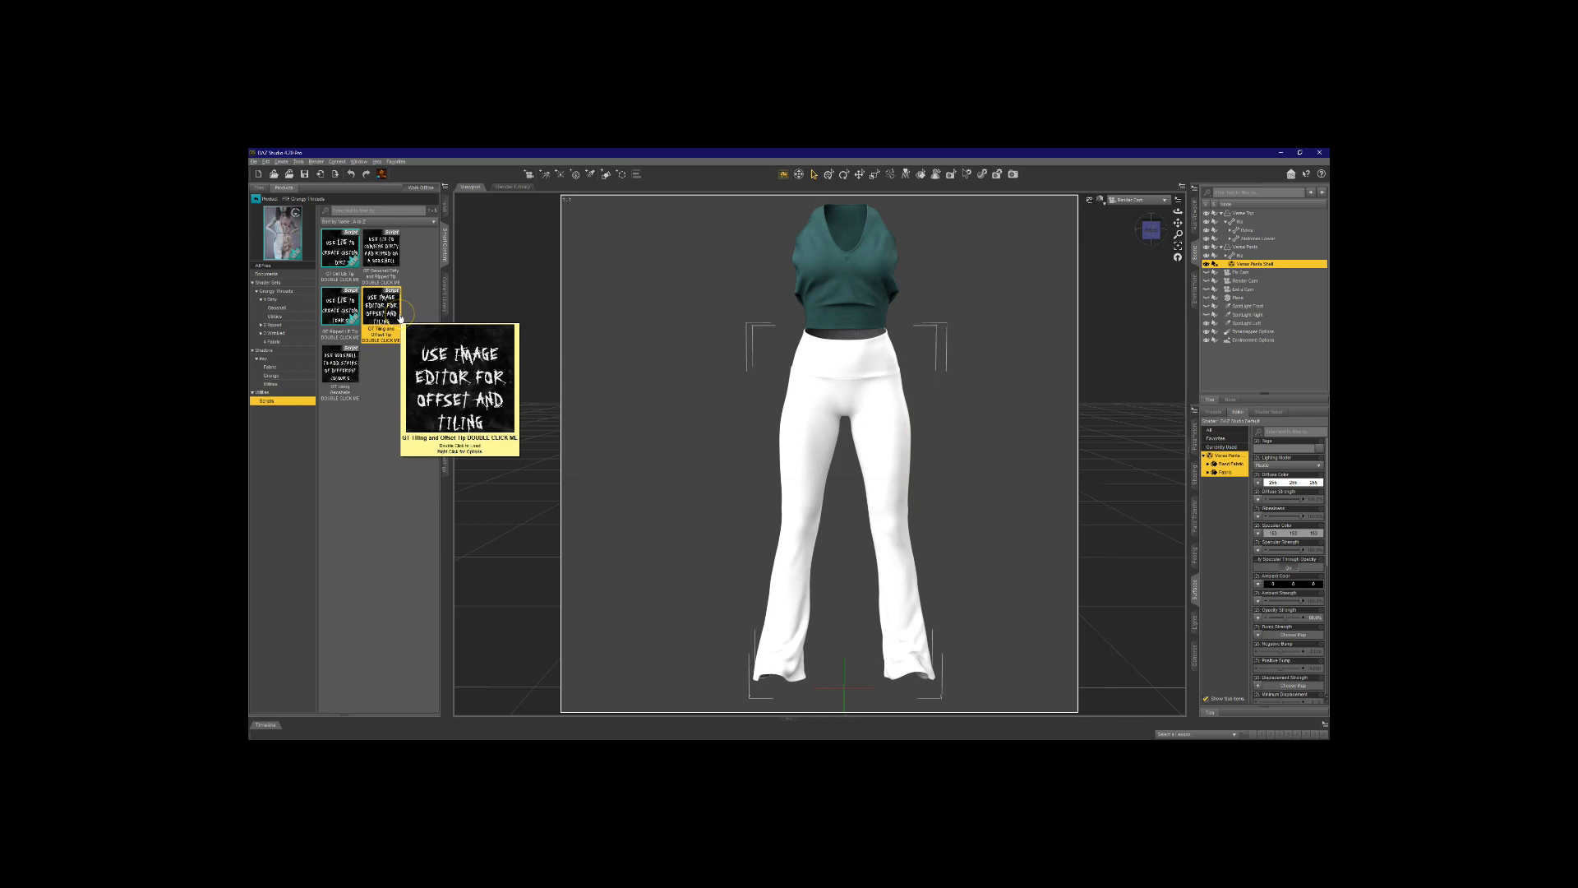
pyautogui.doubleClick(337, 310)
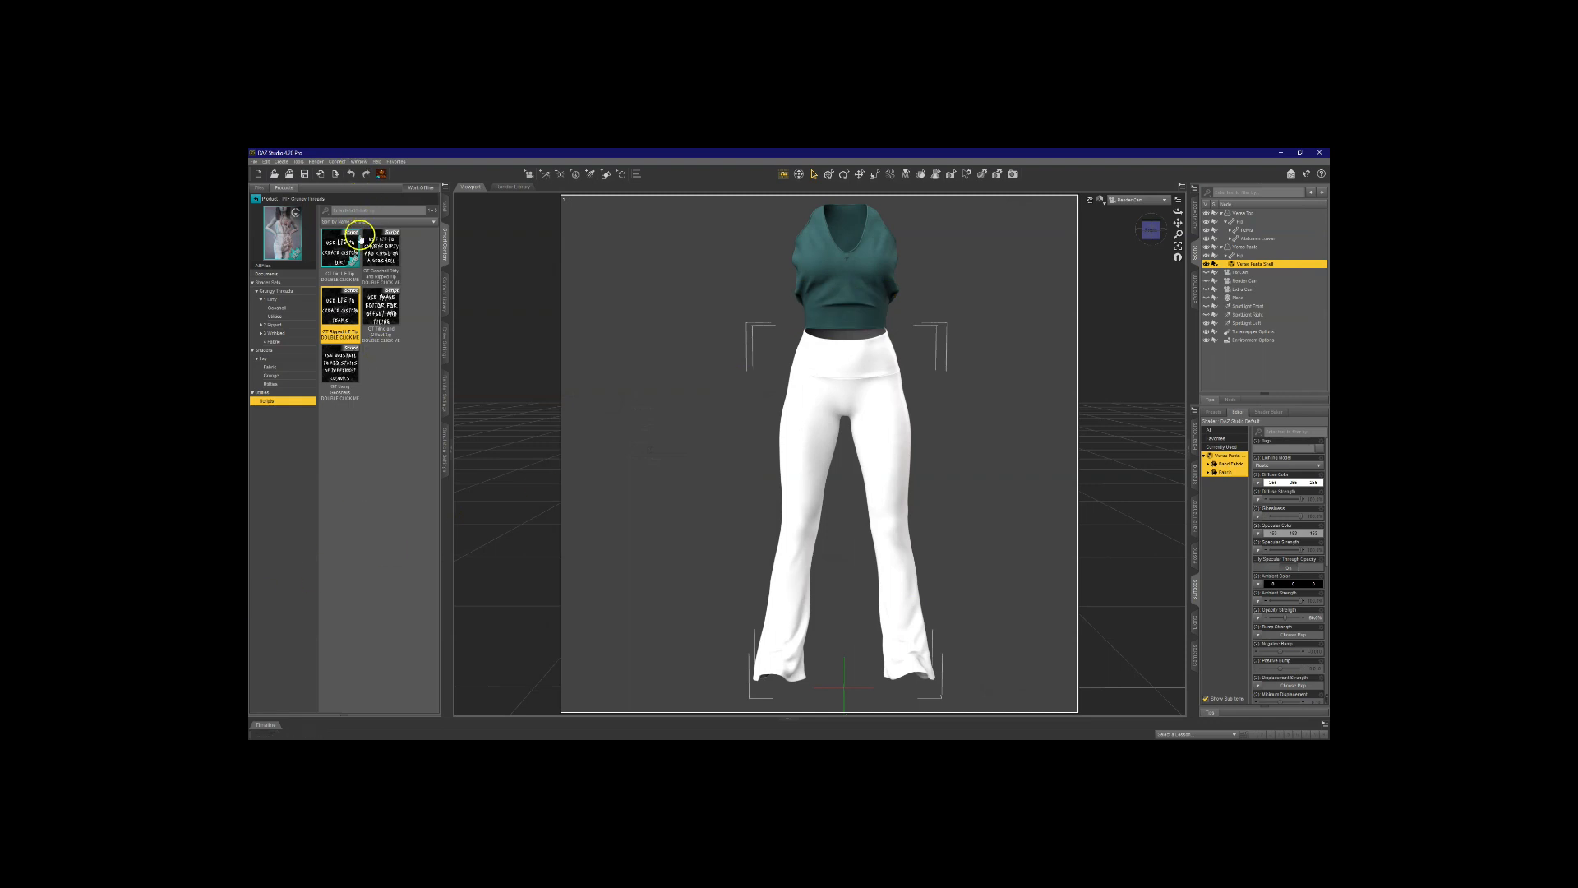
pyautogui.moveTo(369, 251)
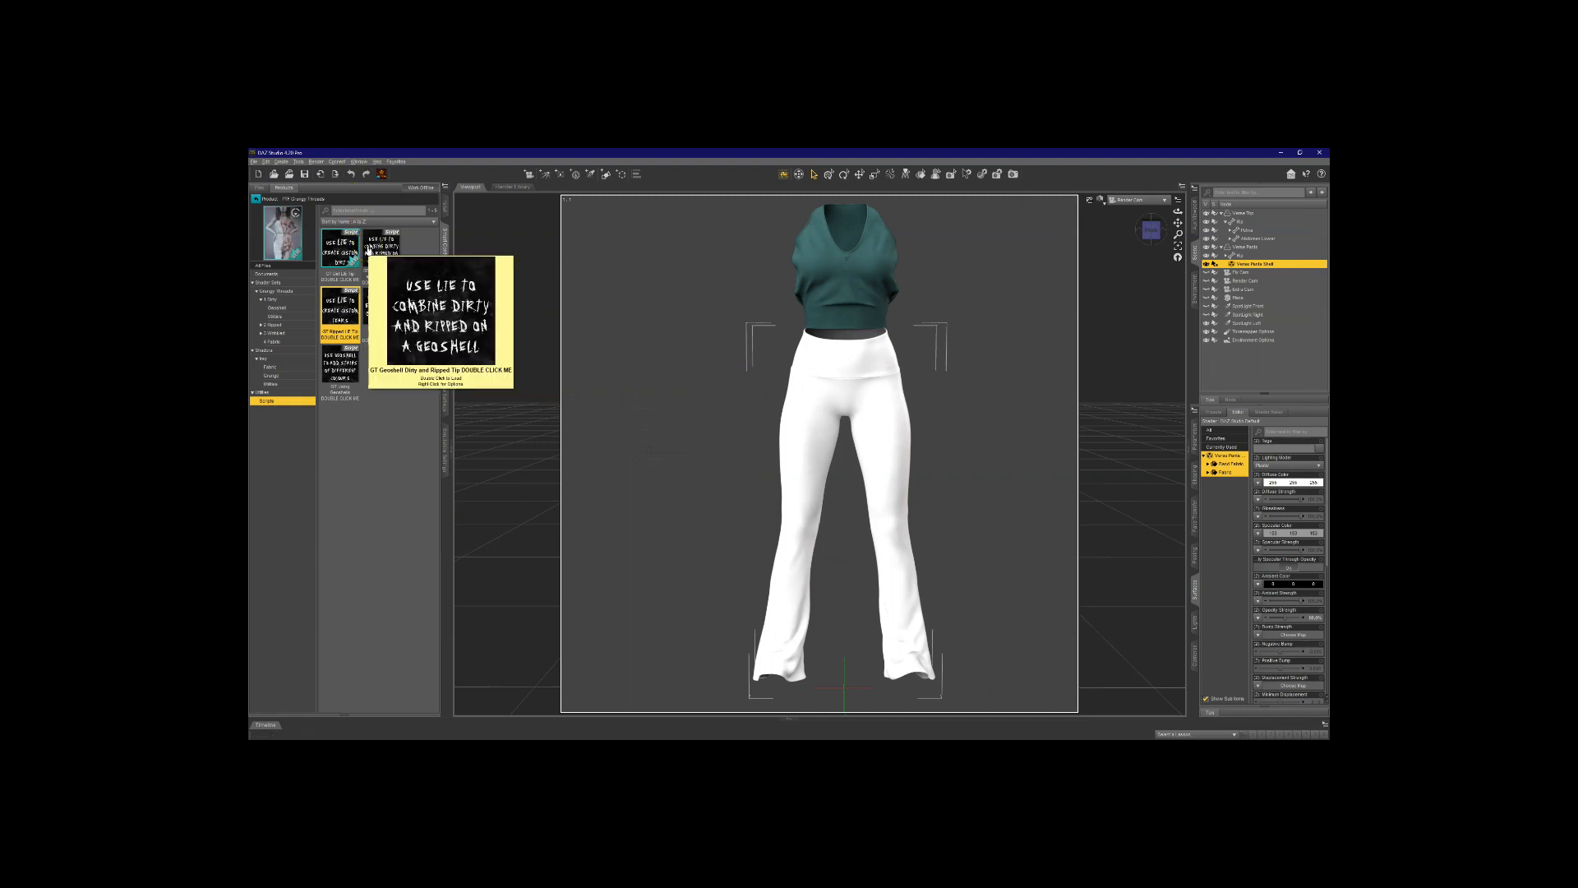
# Step: Compare the Ripped and Dirty preset folders, and examine the Geoshell dirt presets
pyautogui.click(272, 325)
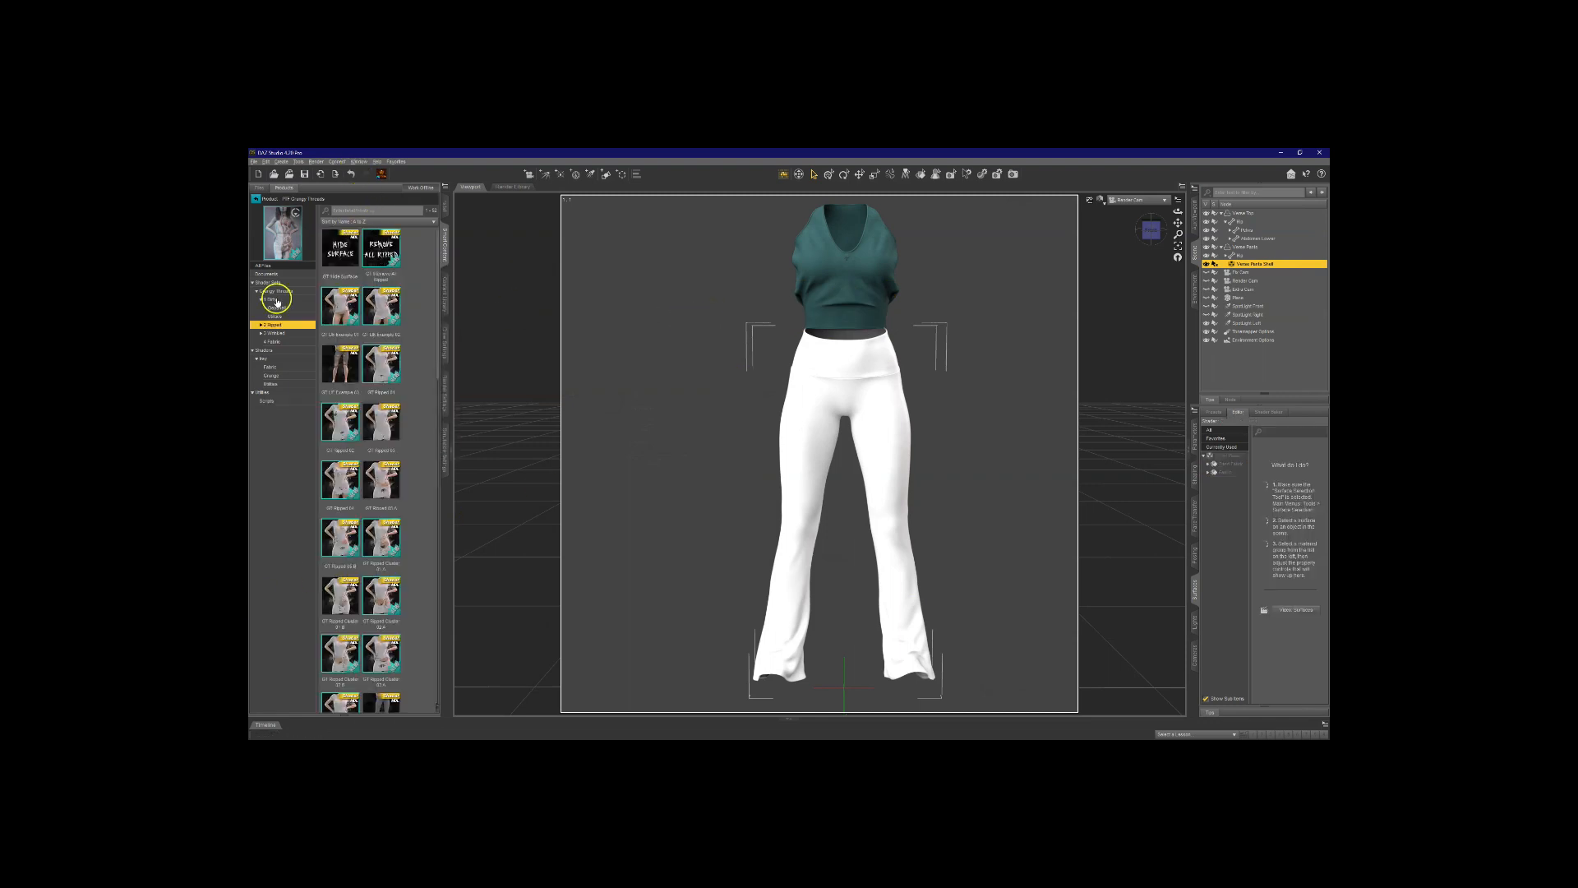
pyautogui.click(272, 299)
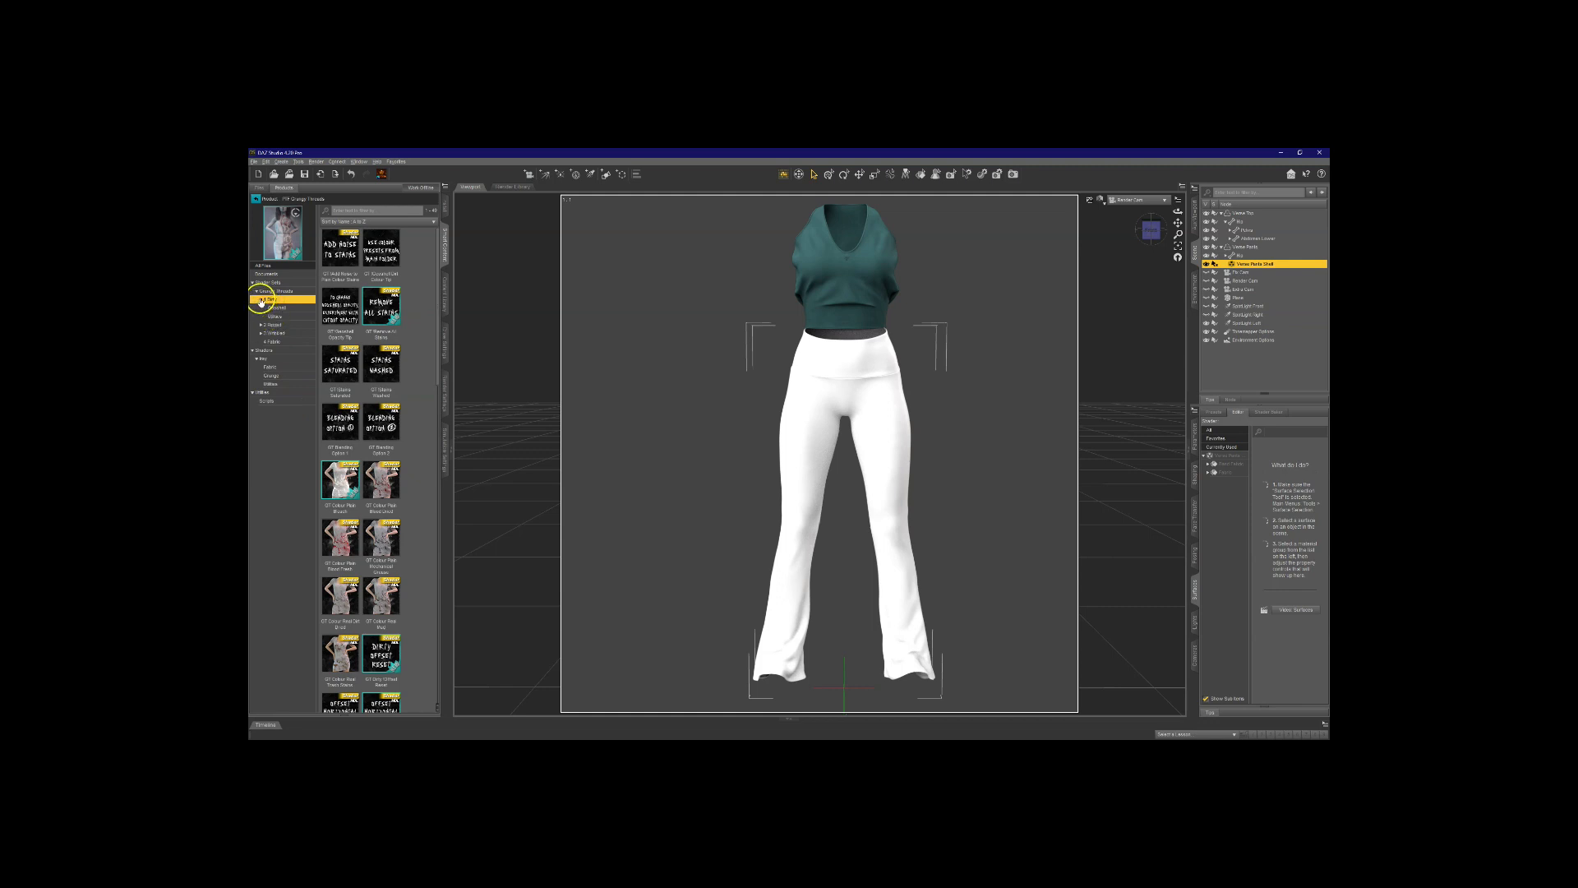
pyautogui.click(261, 300)
pyautogui.click(260, 300)
pyautogui.click(275, 309)
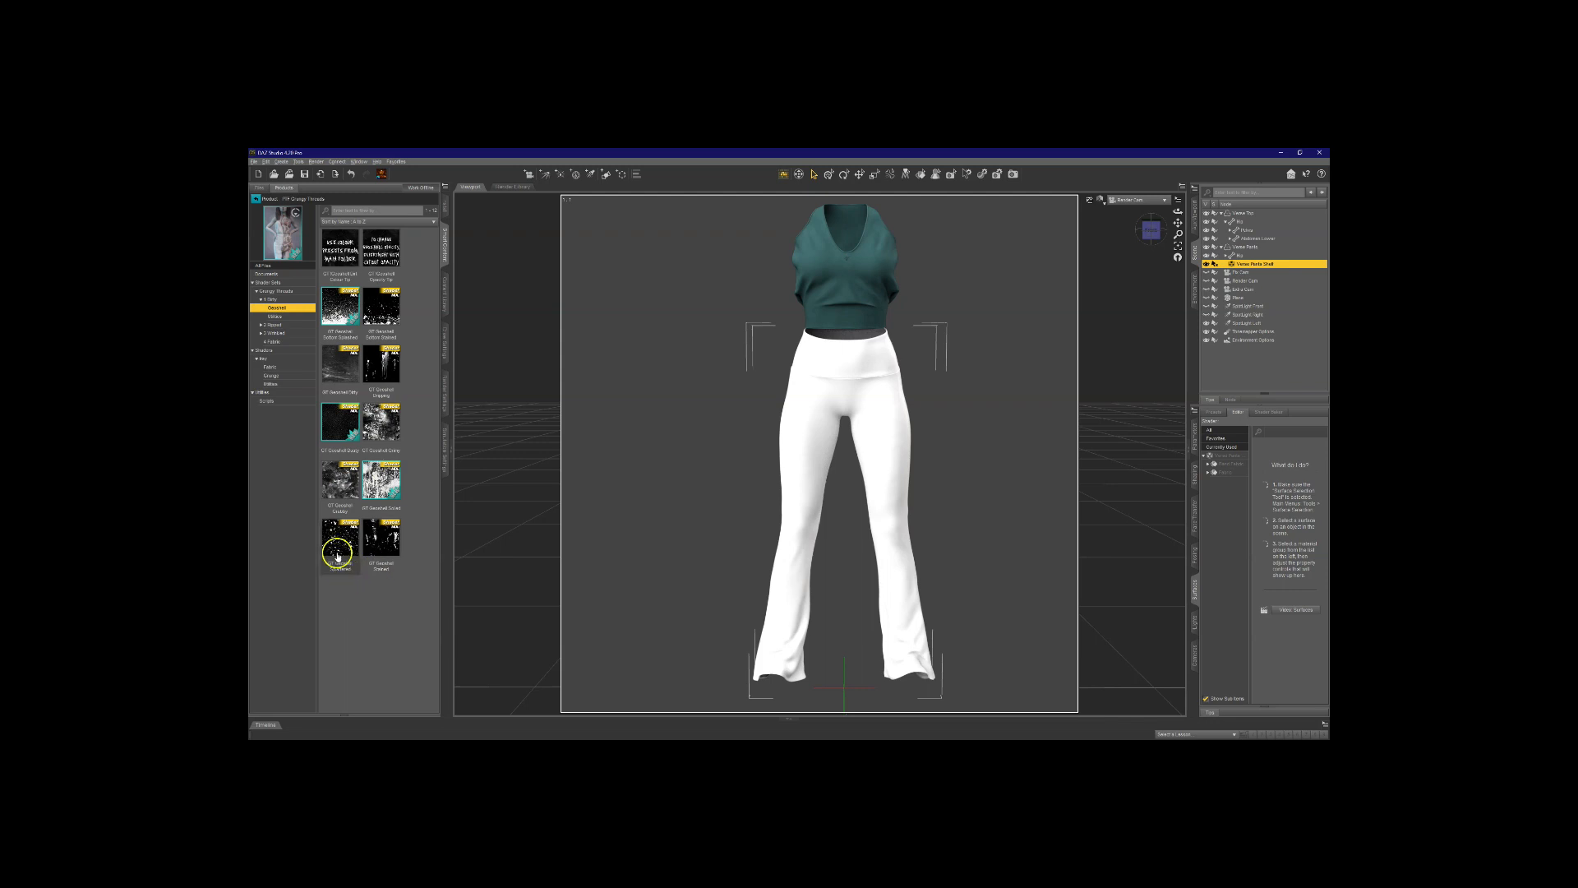
# Step: Examine the Ripped presets, including the LIE examples and the ripped edge variants
pyautogui.click(268, 326)
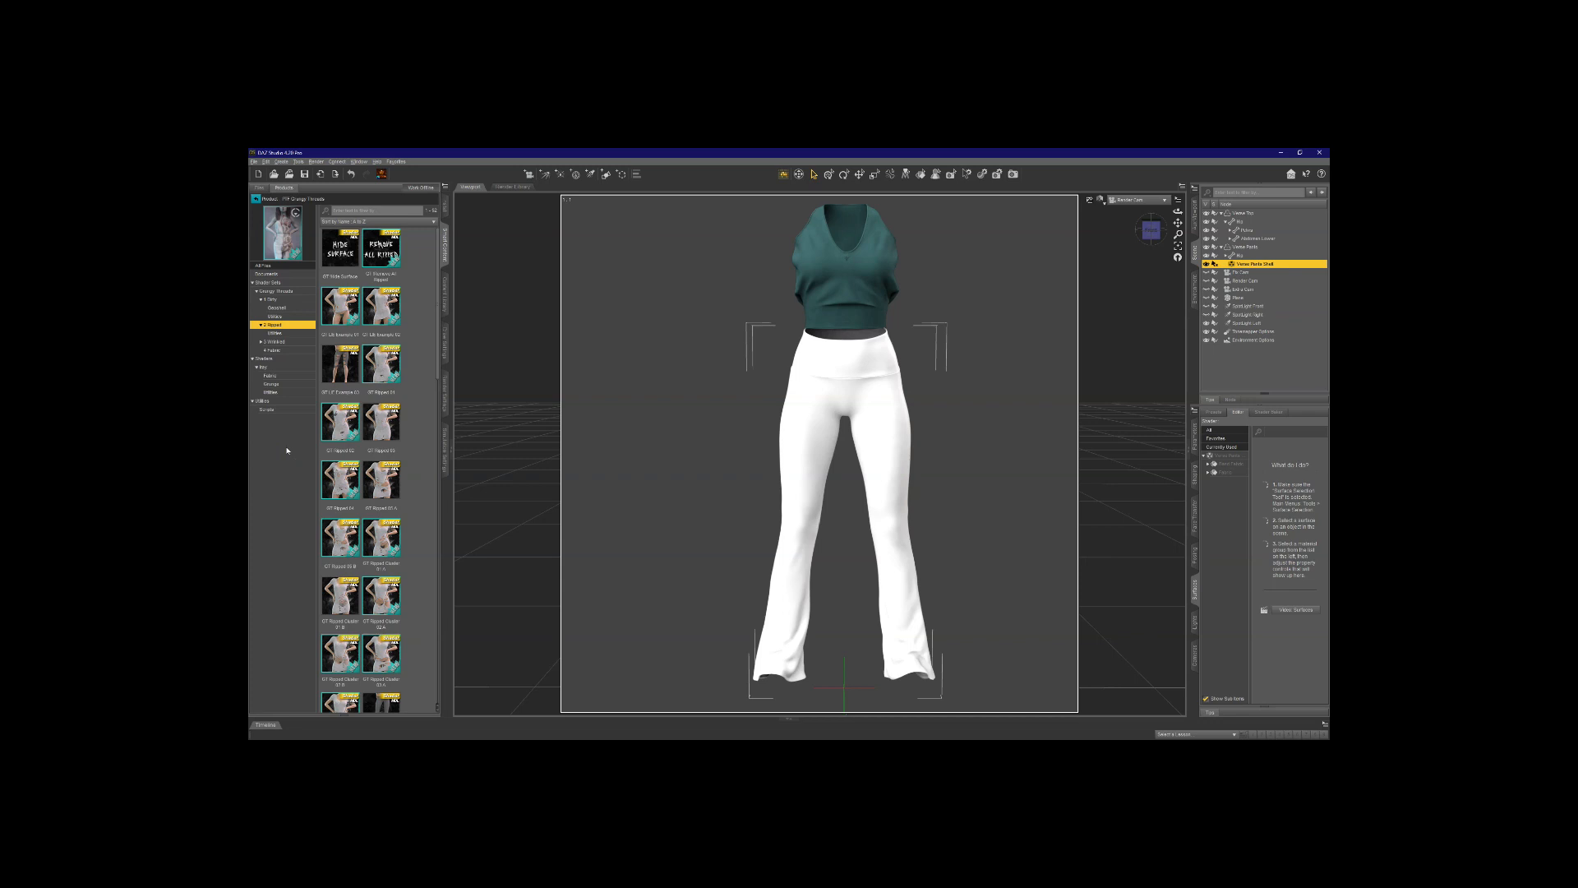
pyautogui.scroll(-5, 405, 341)
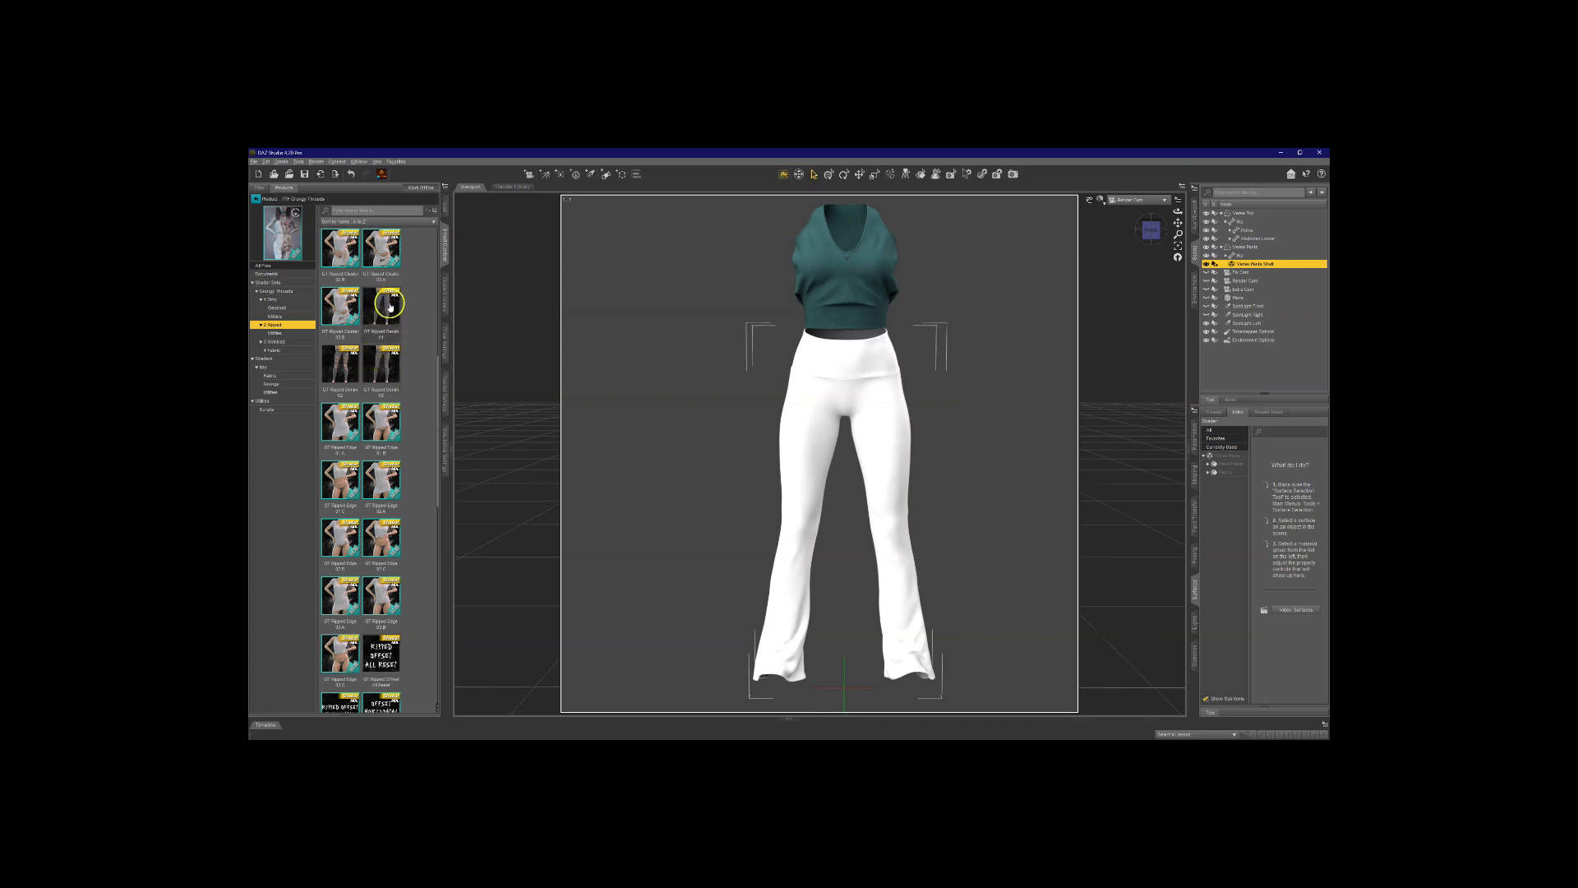
pyautogui.click(381, 362)
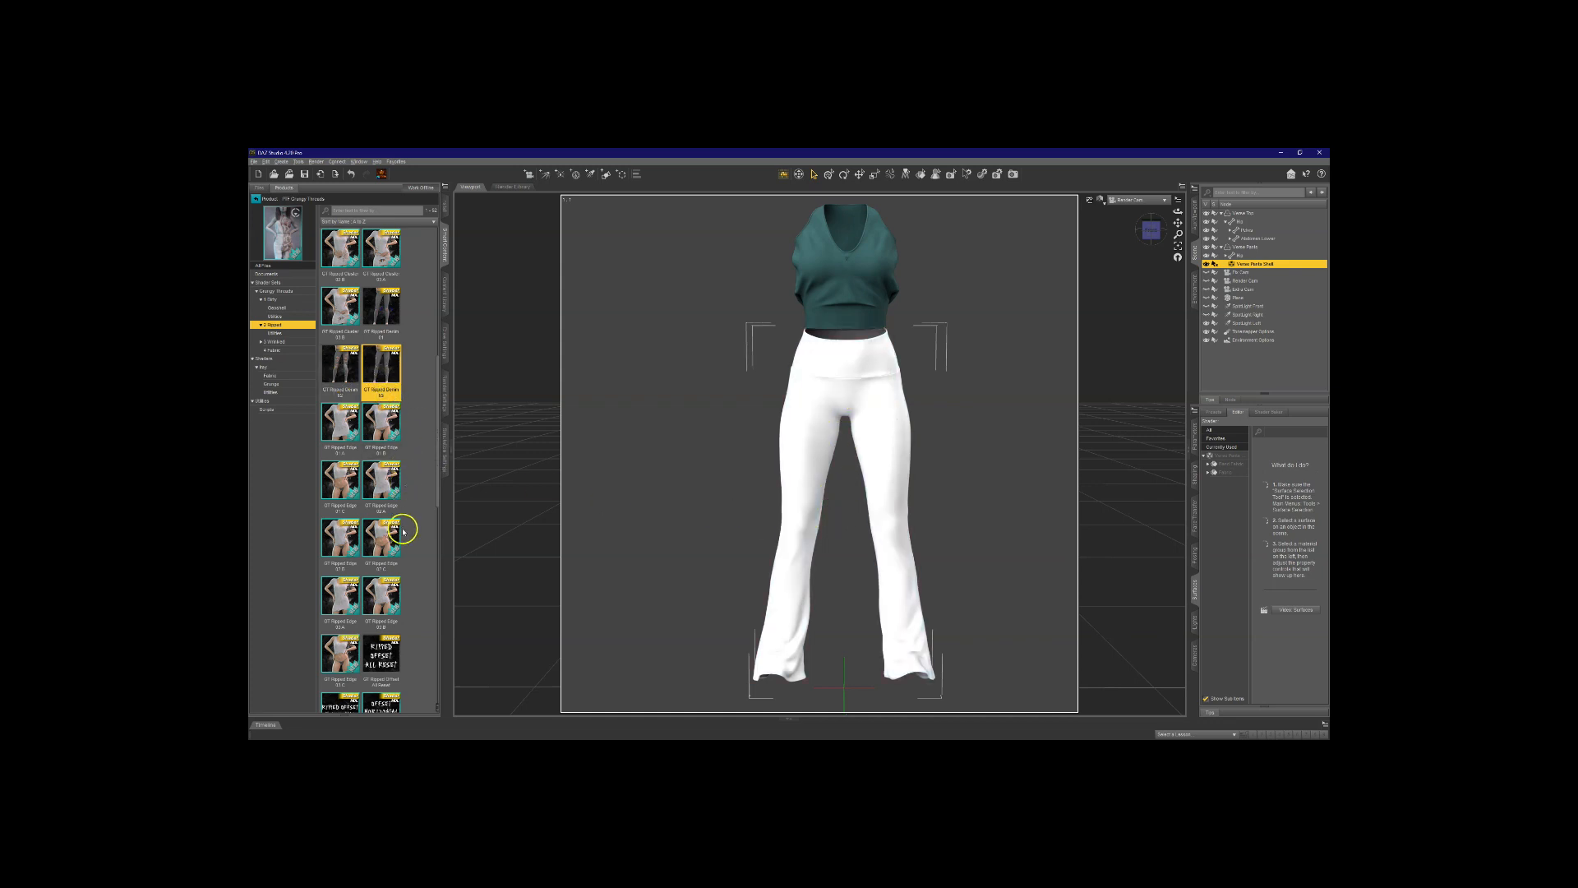
pyautogui.scroll(5, 400, 530)
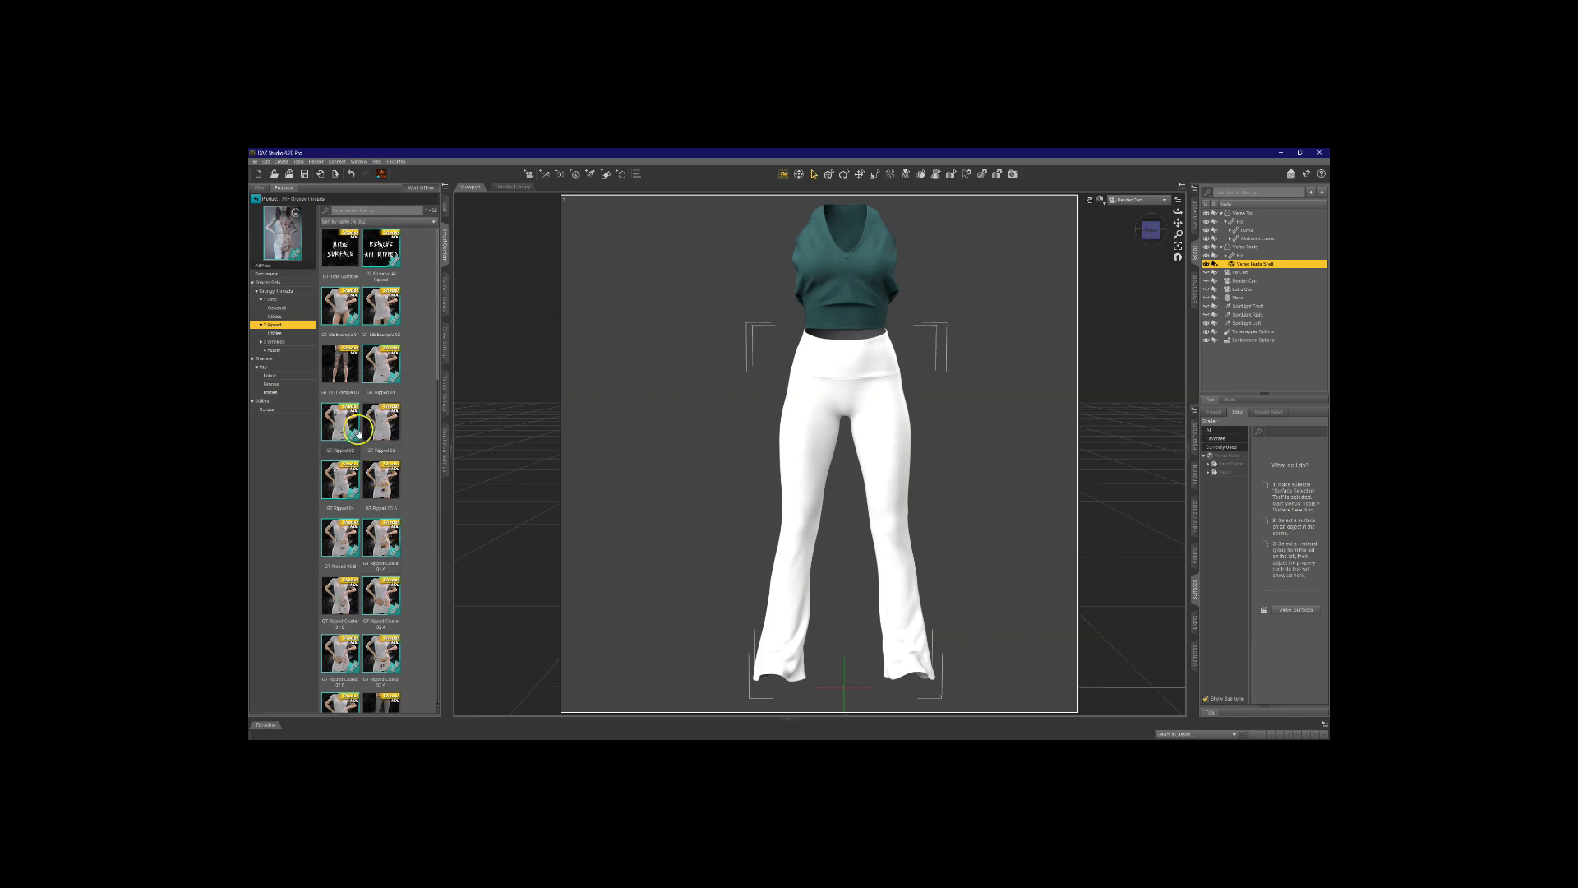
pyautogui.click(348, 380)
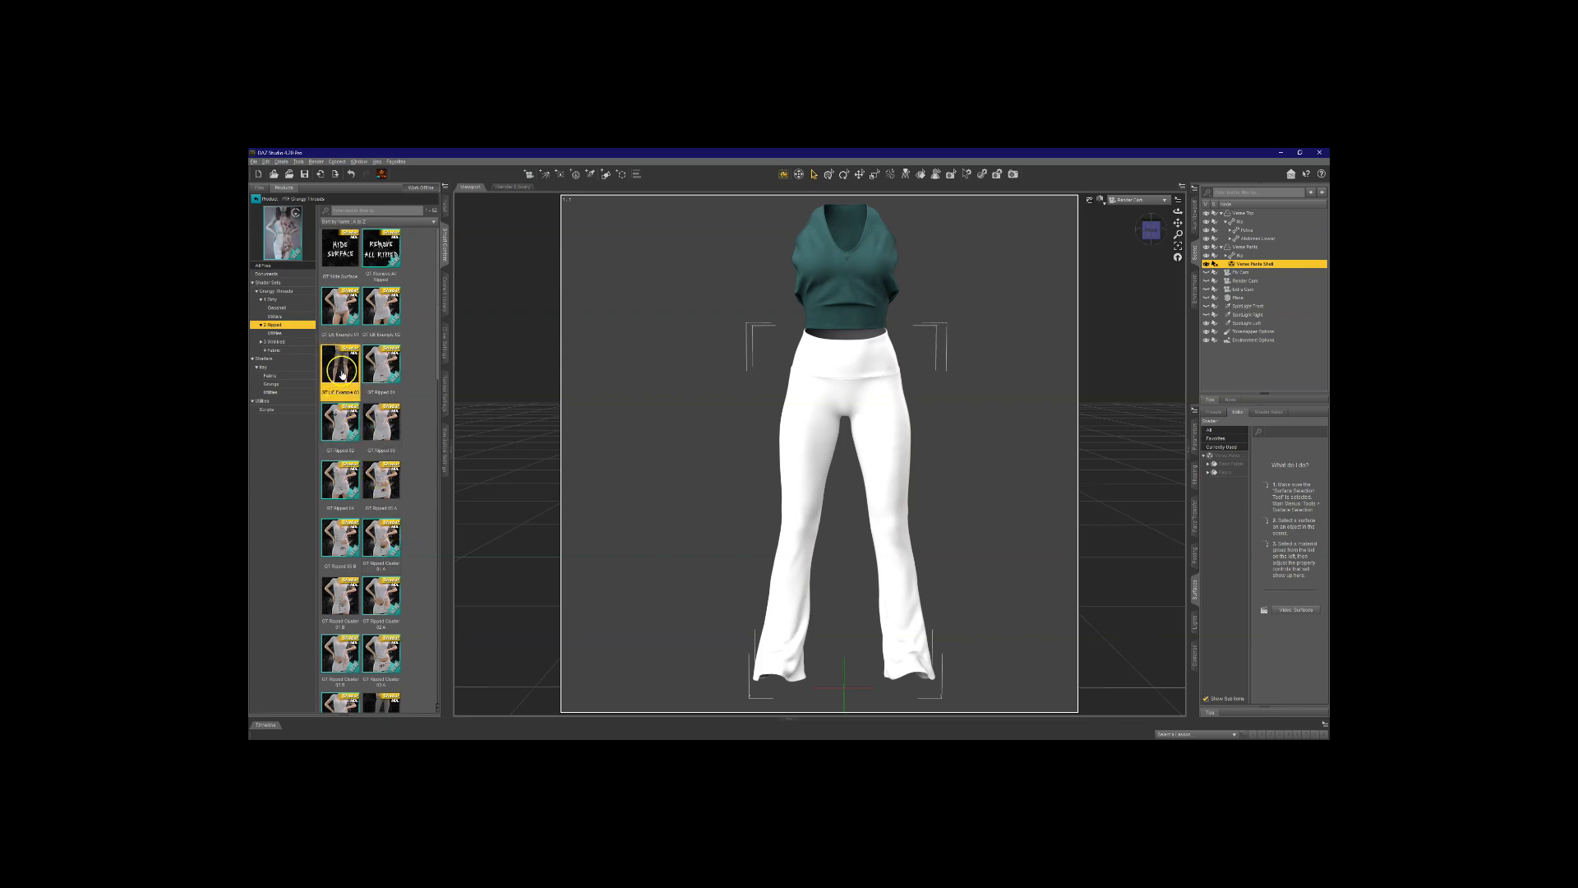
pyautogui.moveTo(342, 375)
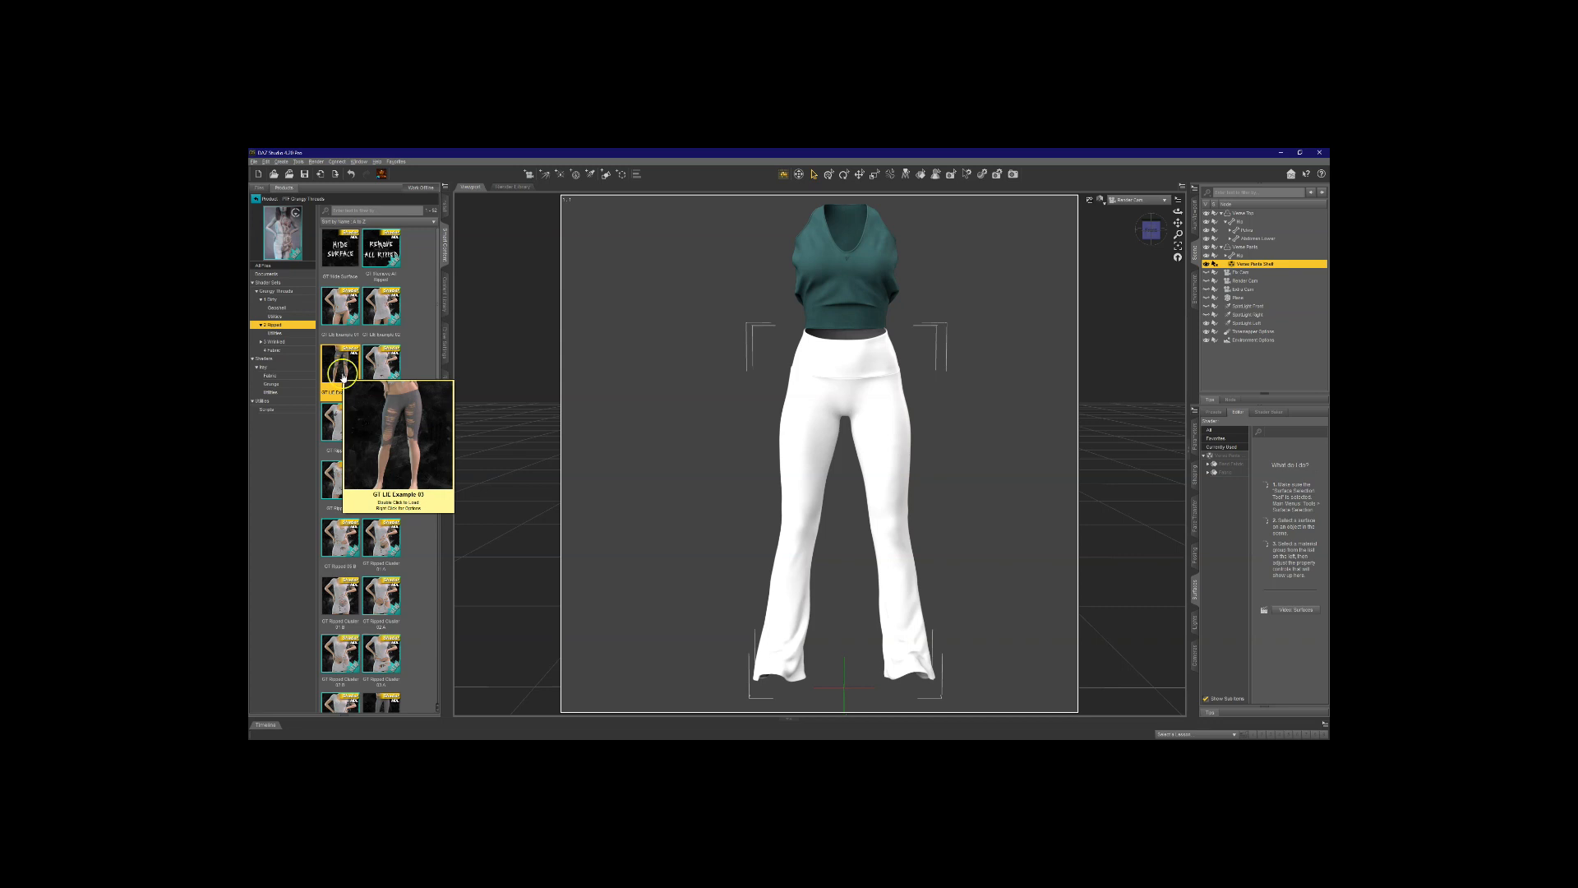
pyautogui.click(334, 313)
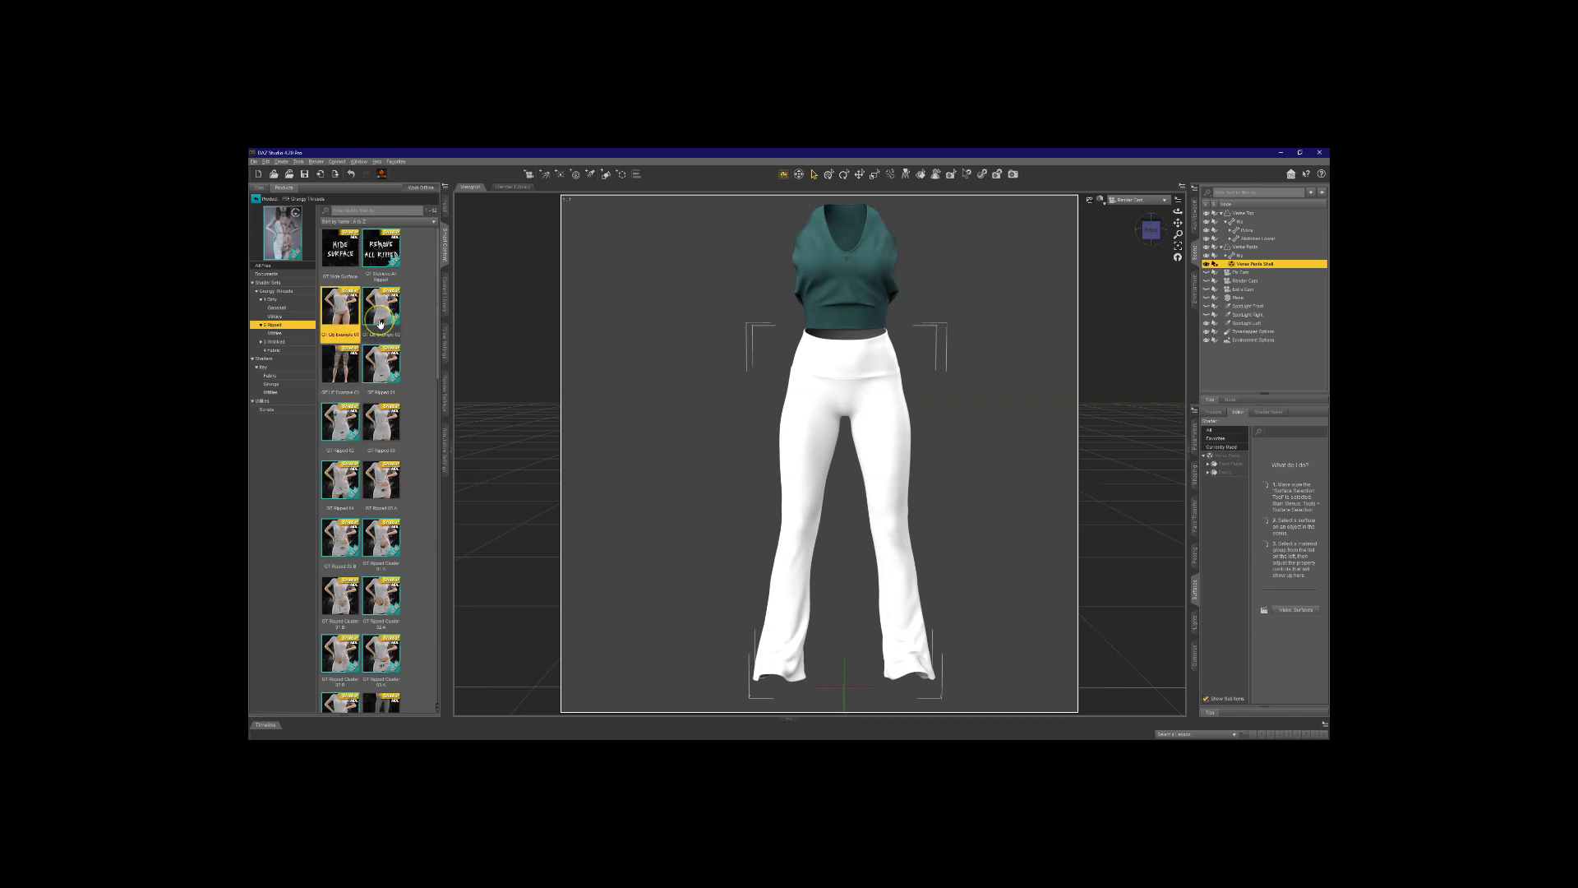
pyautogui.moveTo(380, 324)
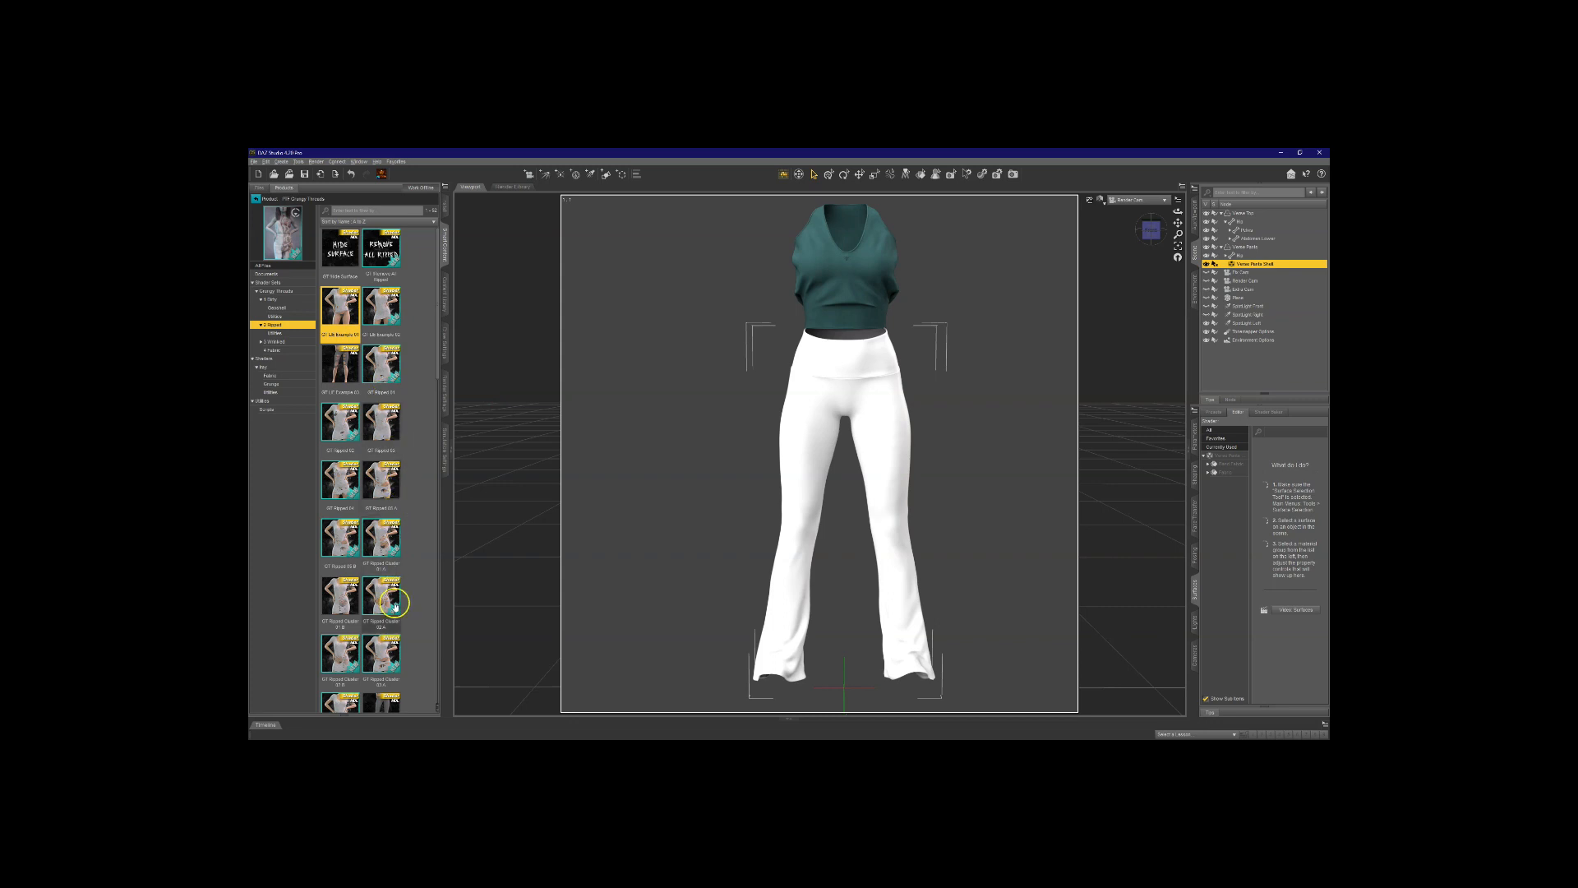
pyautogui.scroll(-4, 399, 668)
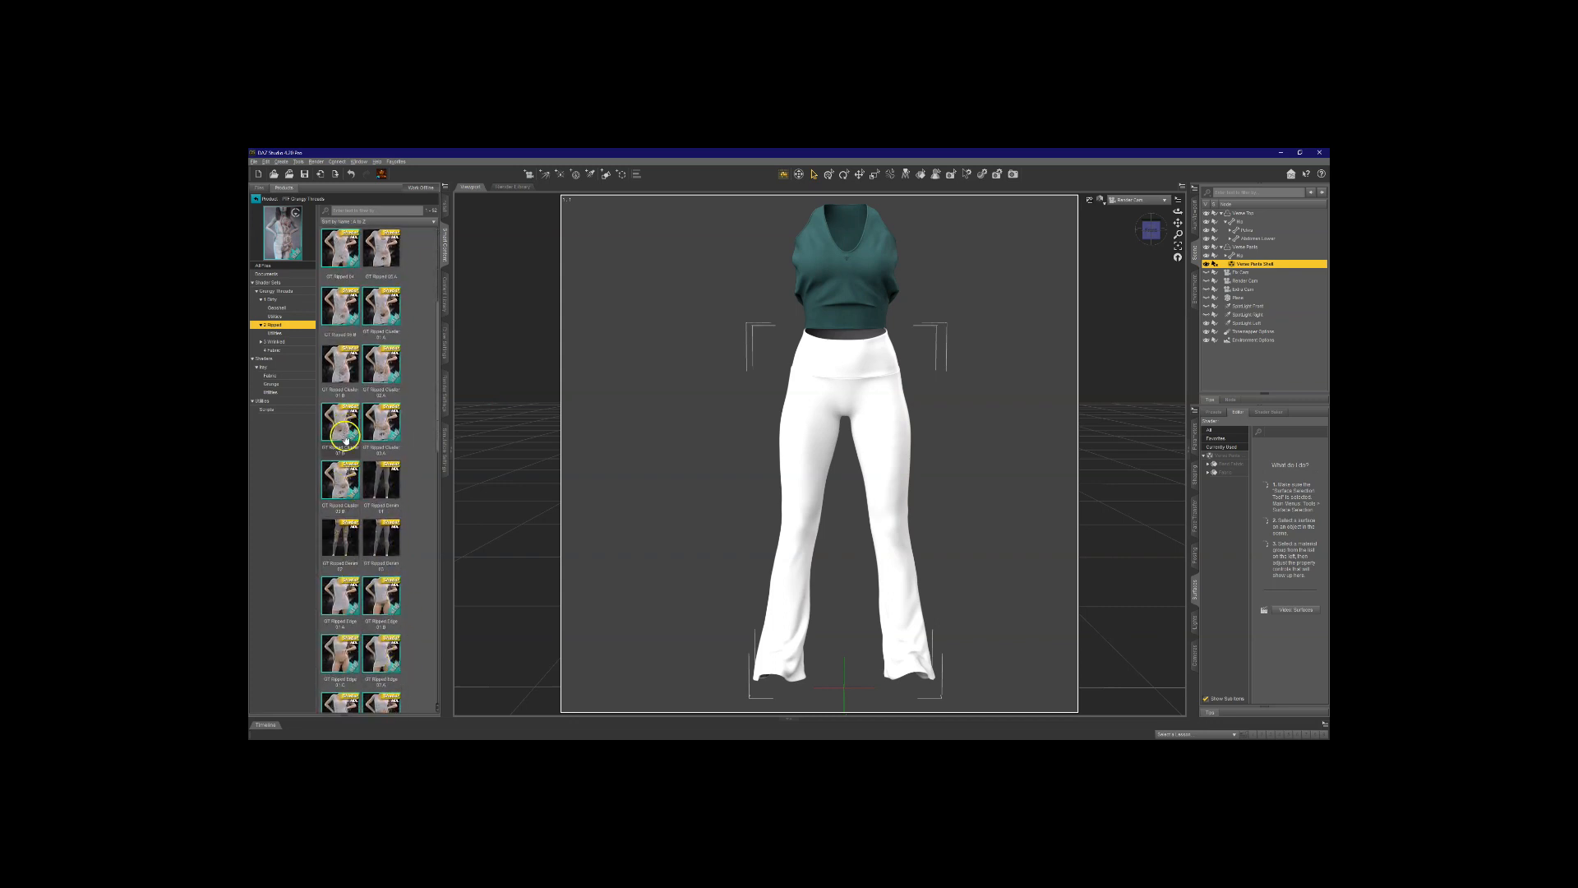
pyautogui.scroll(-4, 402, 657)
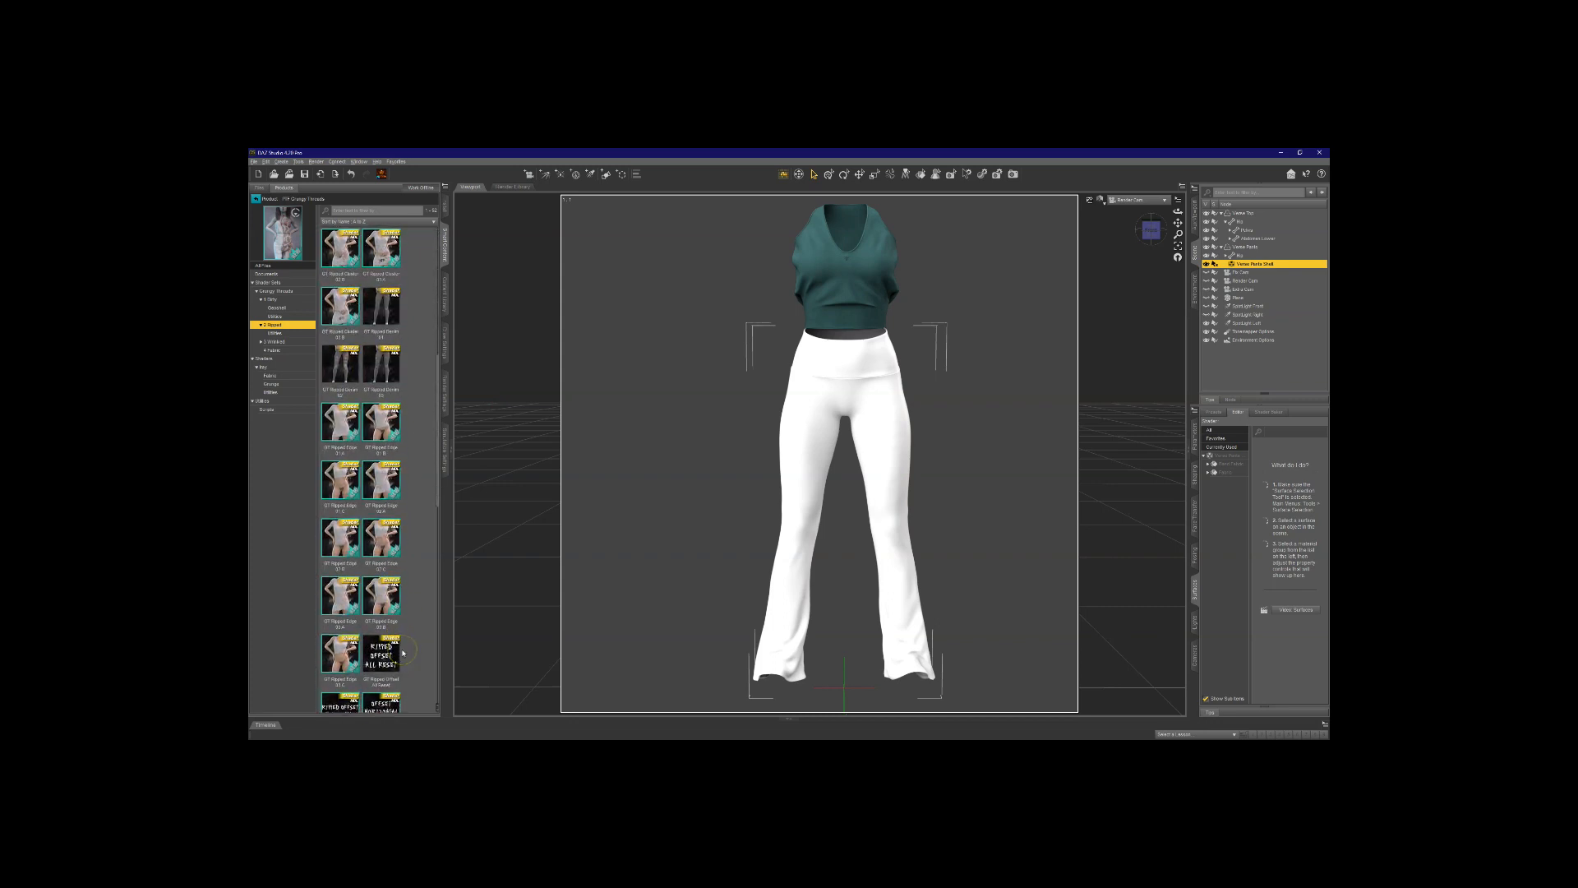
# Step: Select a ripped edge preset among the Ripped presets and reopen the Grunge Threads product files
pyautogui.doubleClick(339, 494)
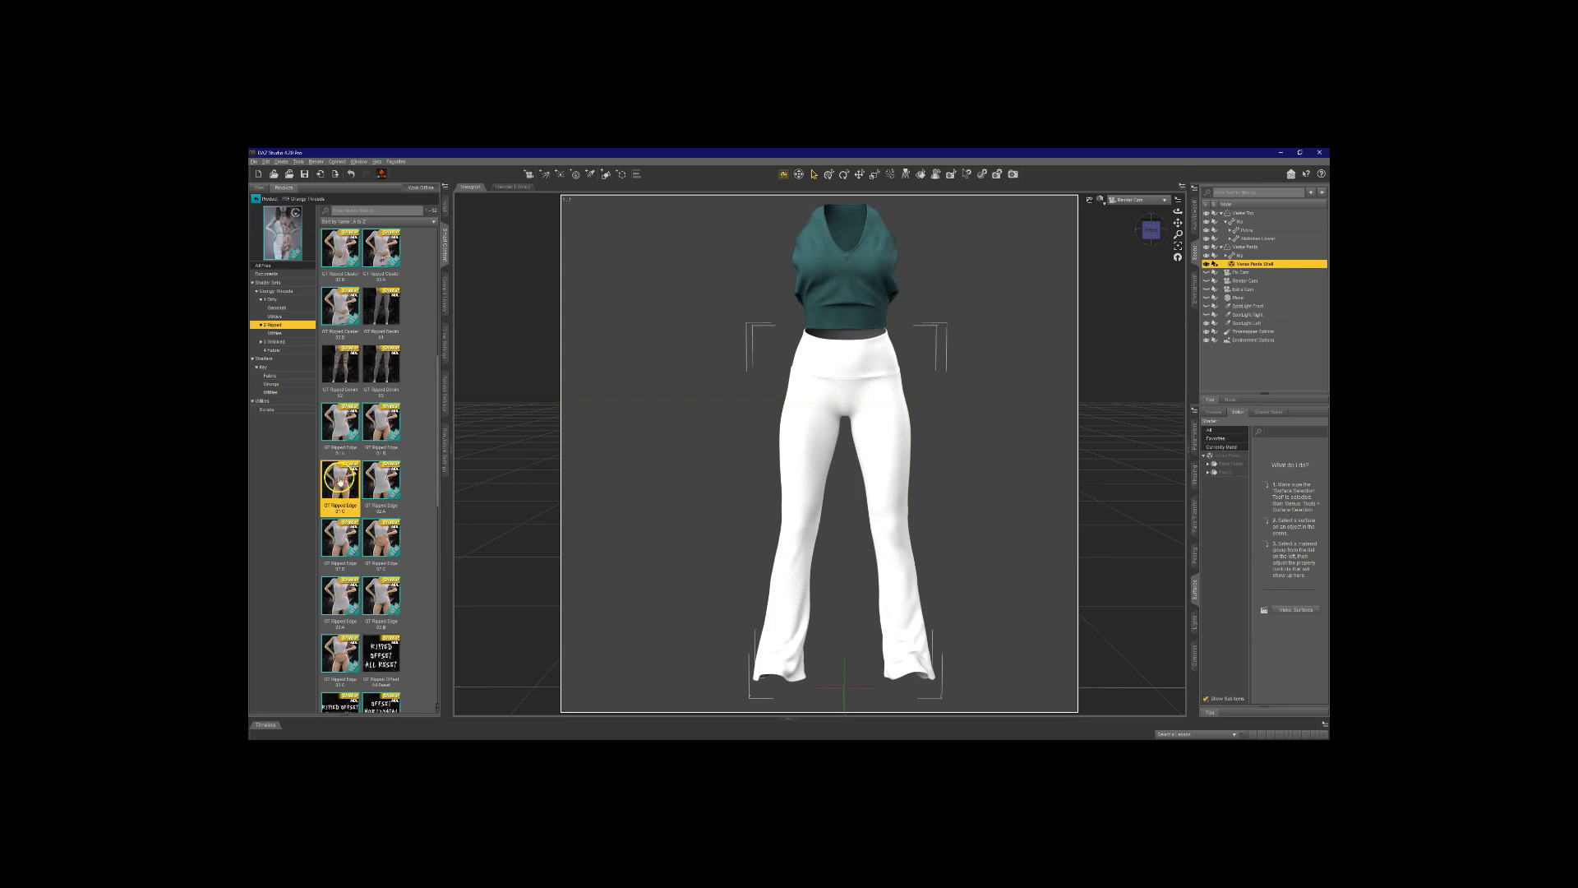
pyautogui.scroll(-2, 444, 661)
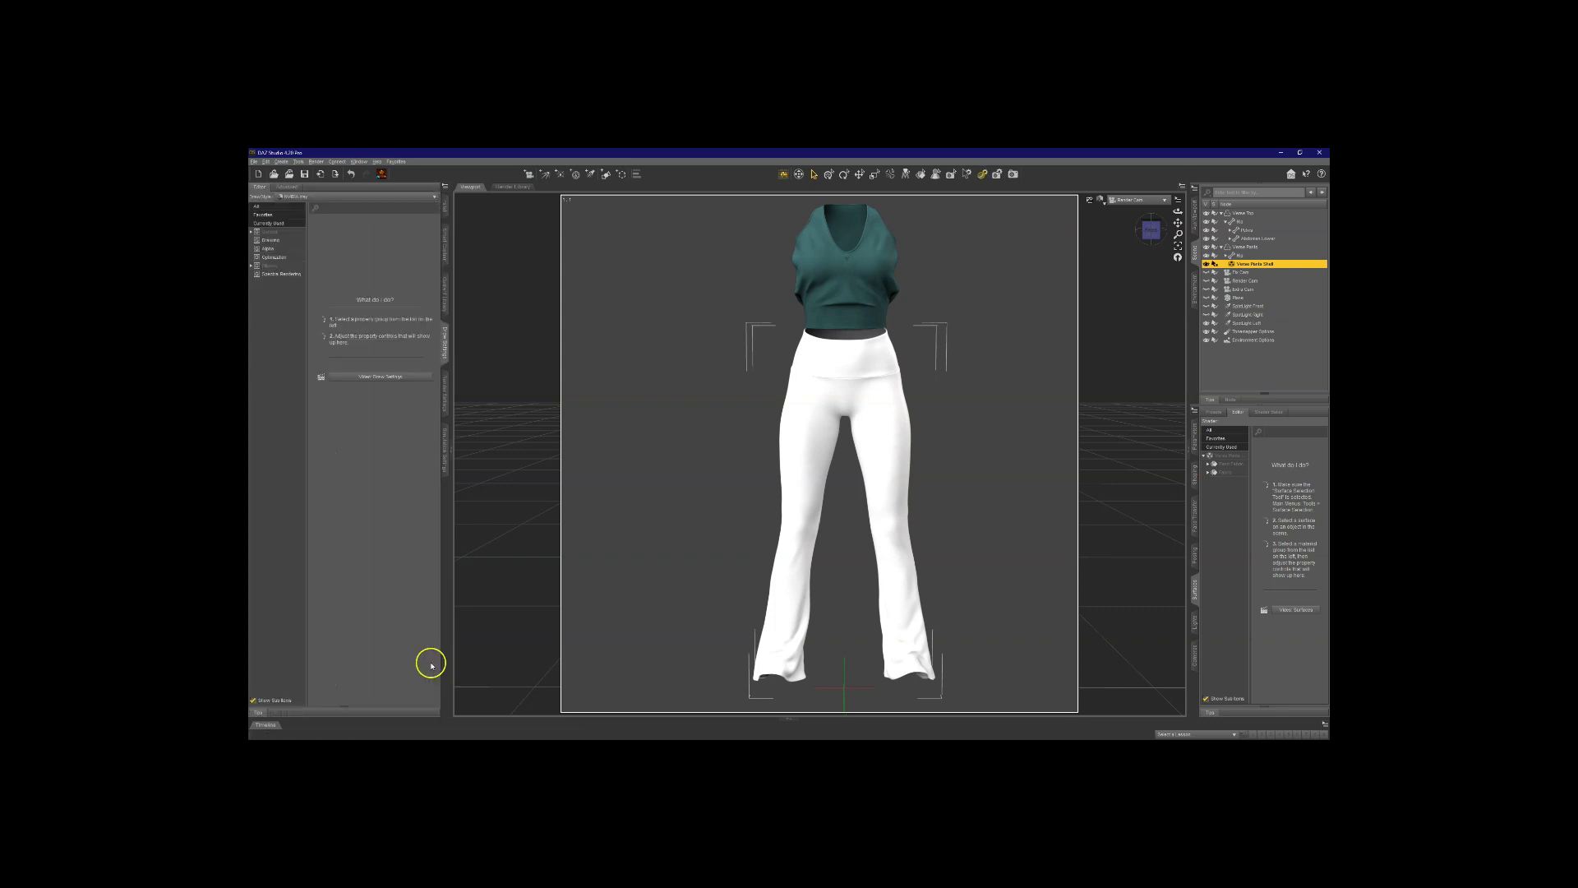
pyautogui.click(444, 245)
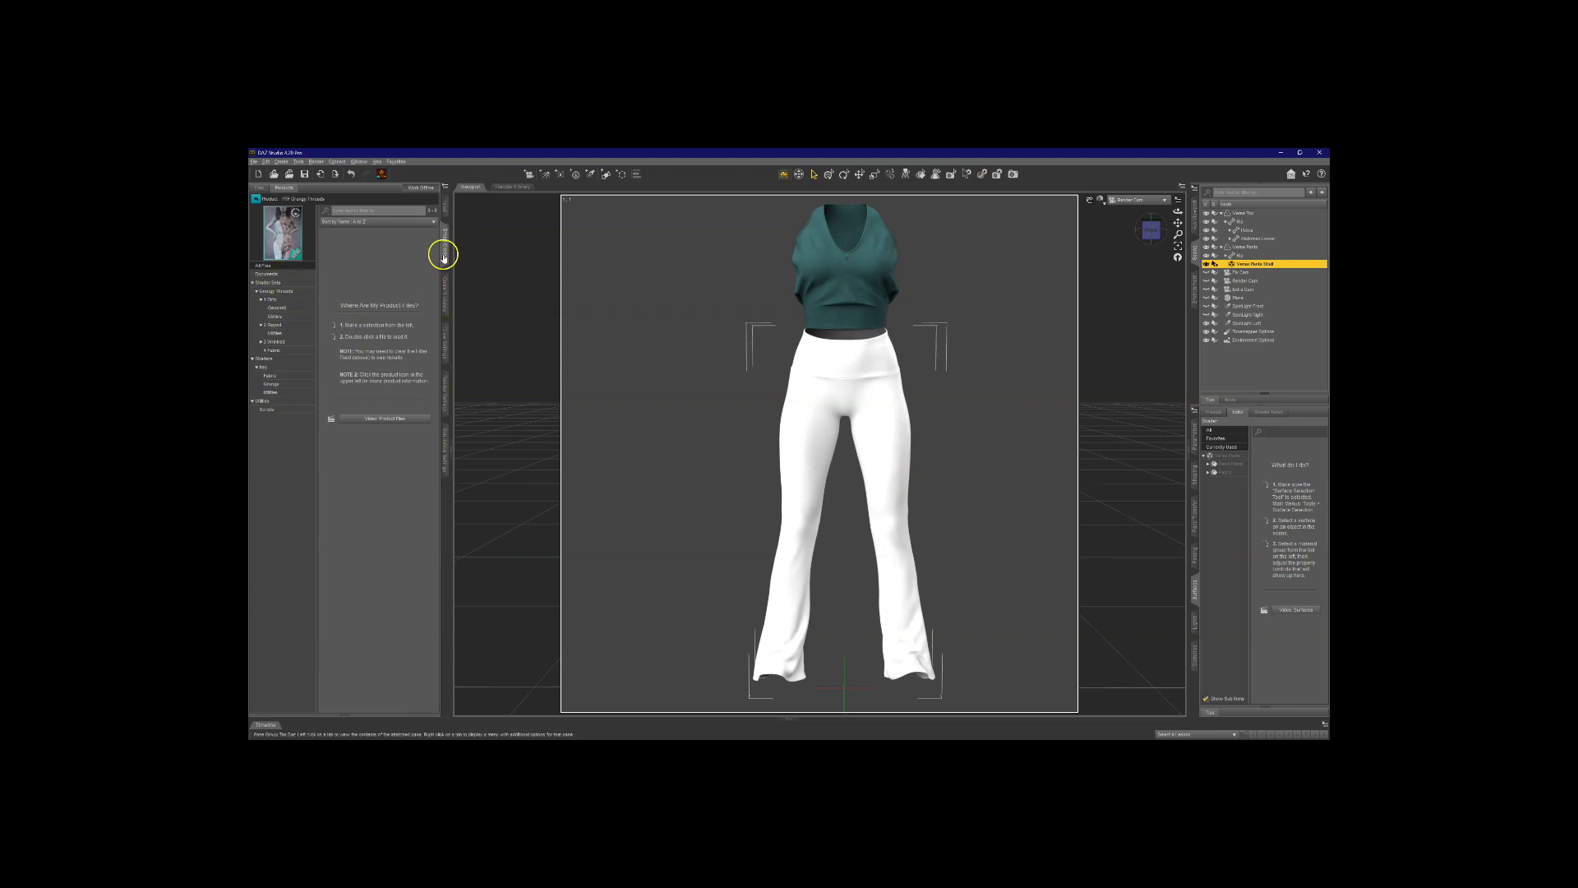
pyautogui.click(443, 292)
pyautogui.click(444, 237)
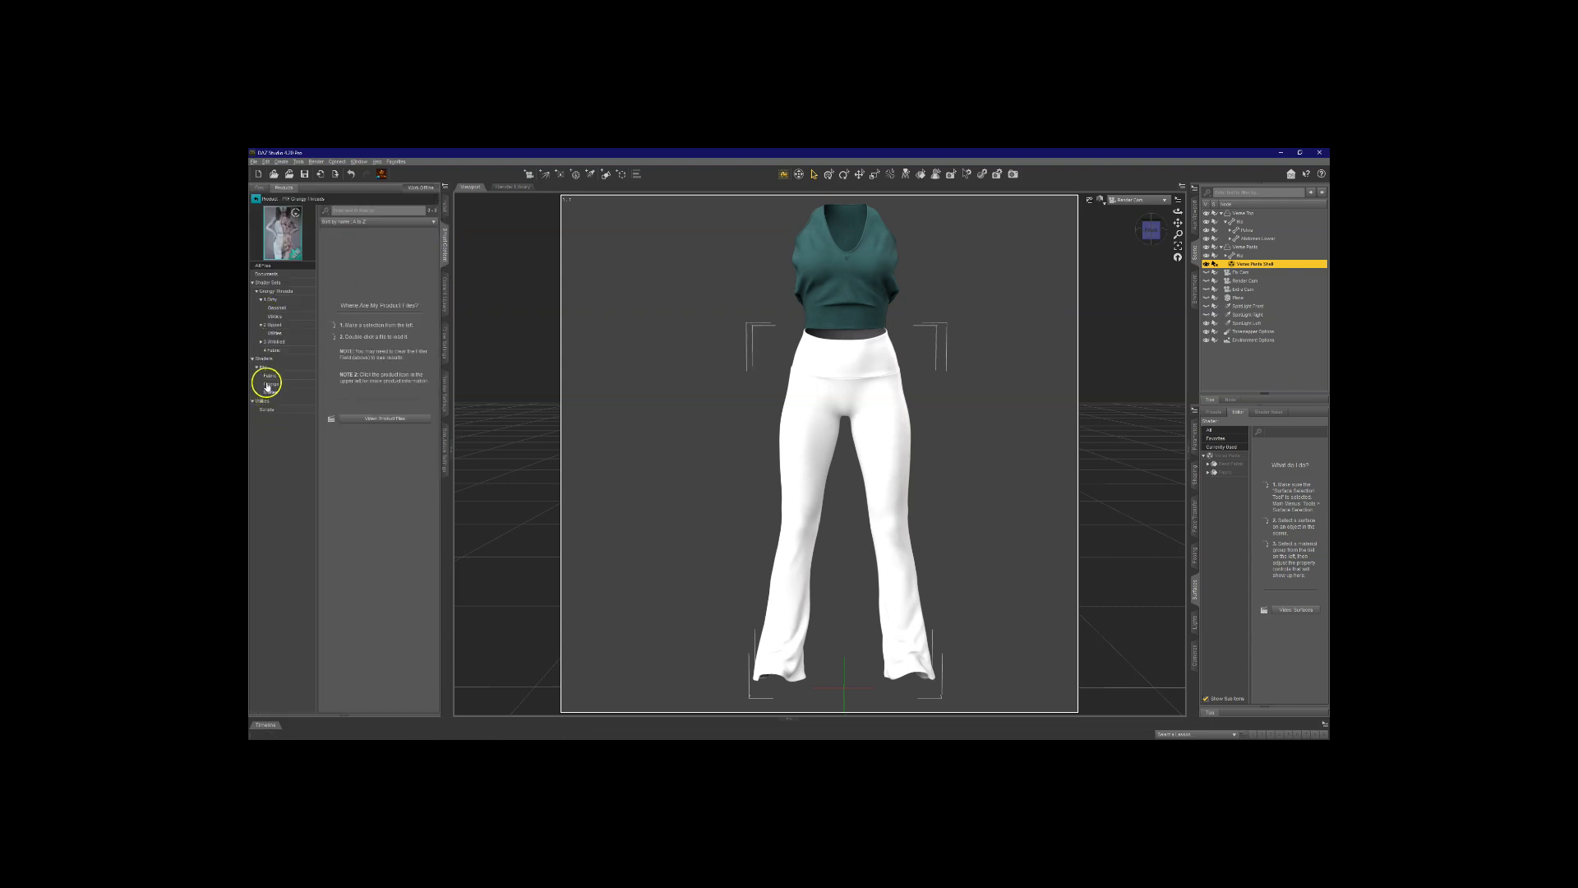
# Step: Browse the grunge shader, Ripped and Dirty folders, and select all surfaces of the pants' geometry shell
pyautogui.click(267, 384)
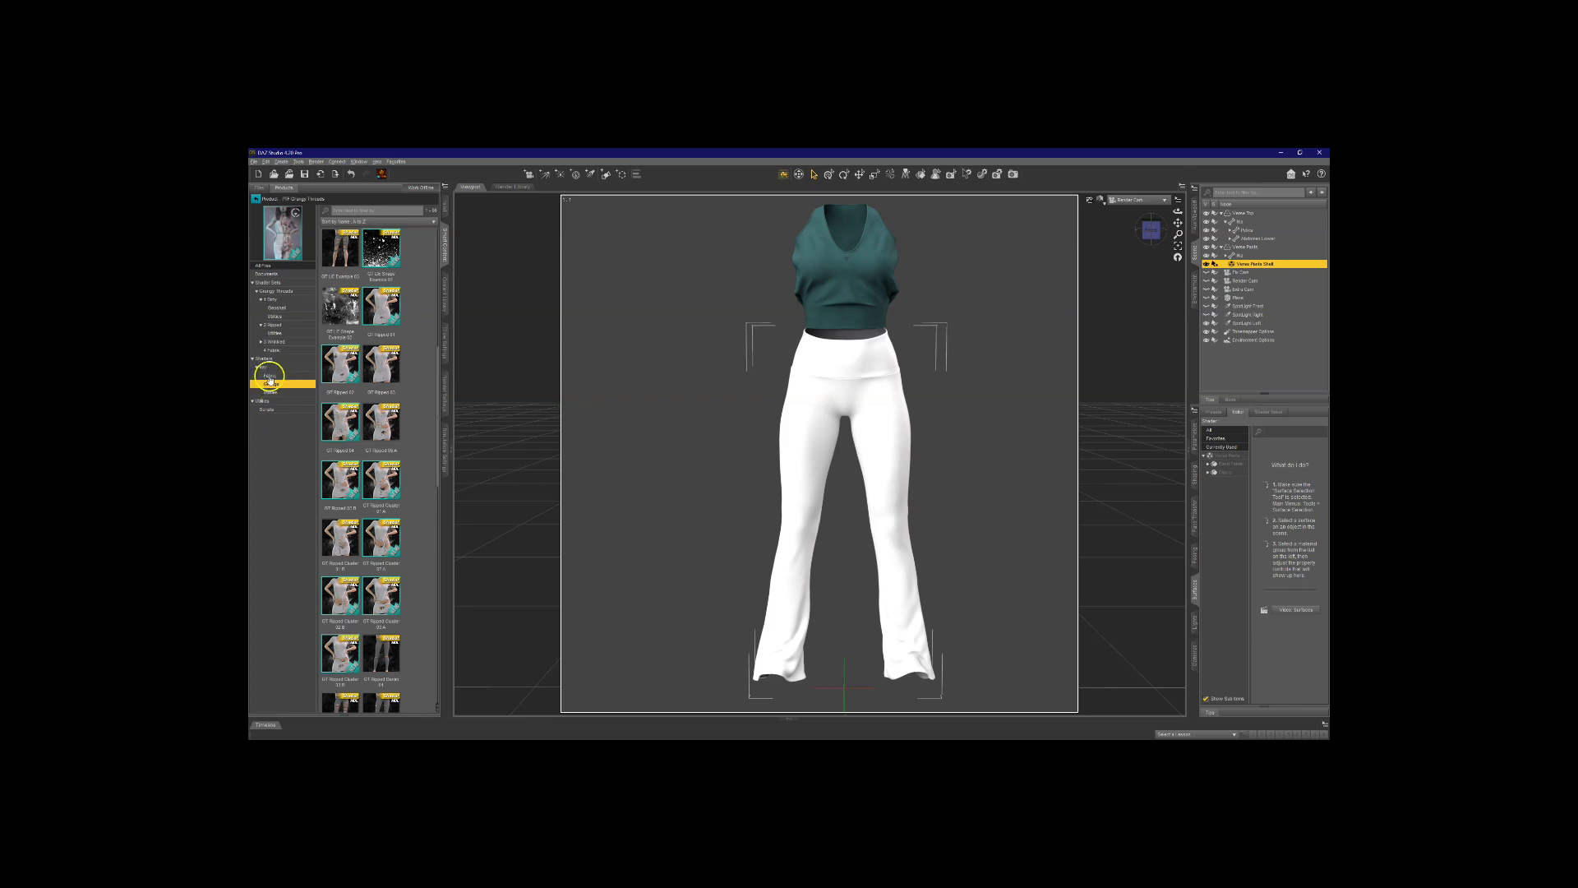
pyautogui.click(276, 325)
pyautogui.click(279, 300)
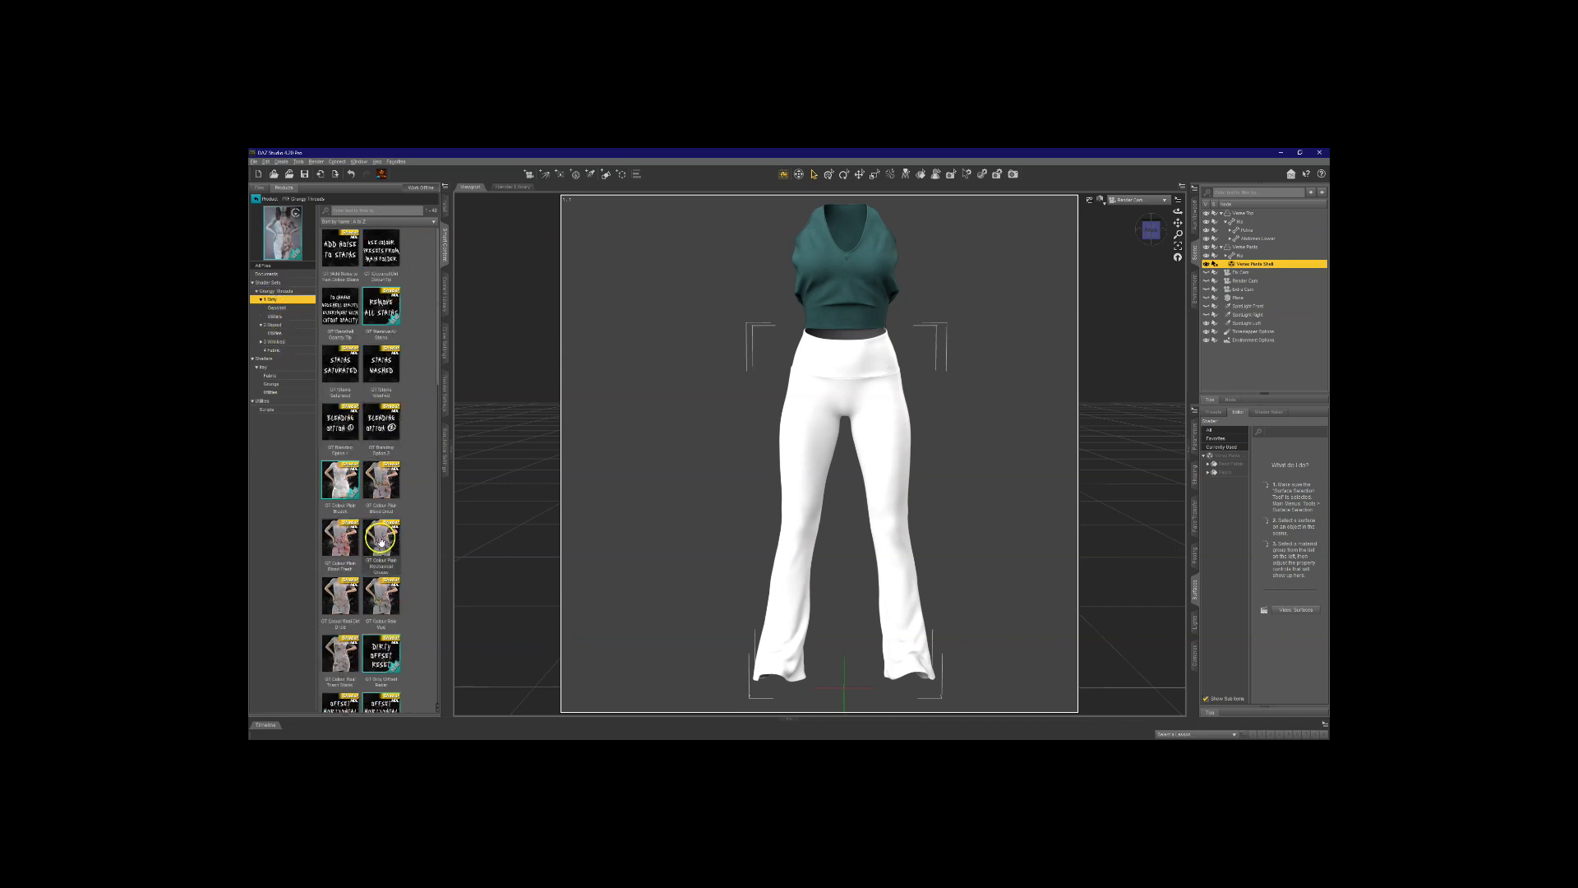
pyautogui.scroll(-2, 376, 563)
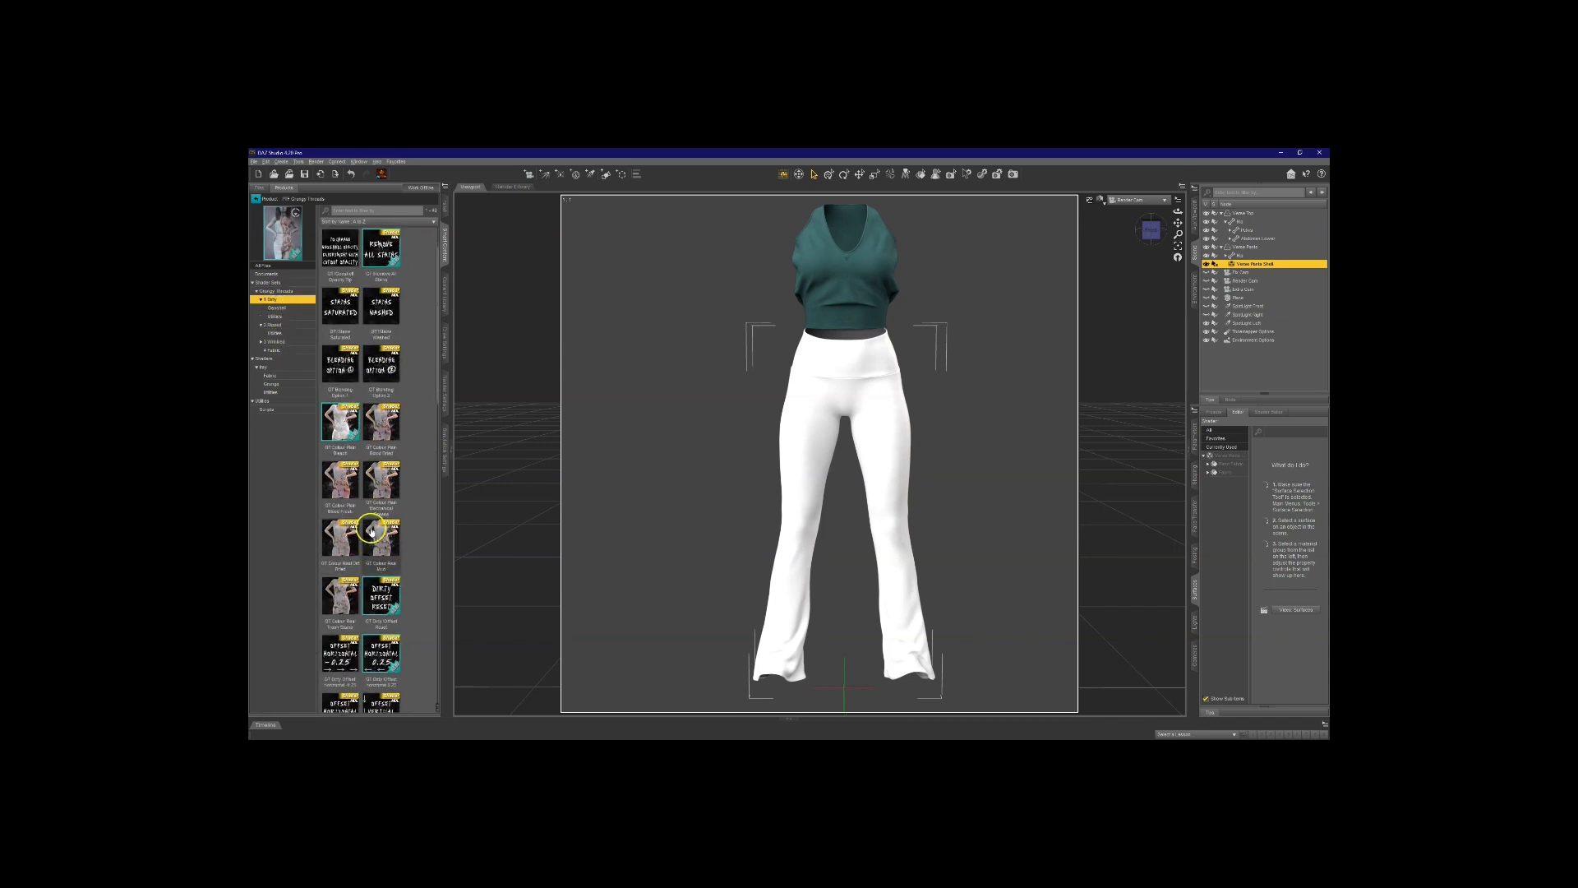
pyautogui.click(1224, 456)
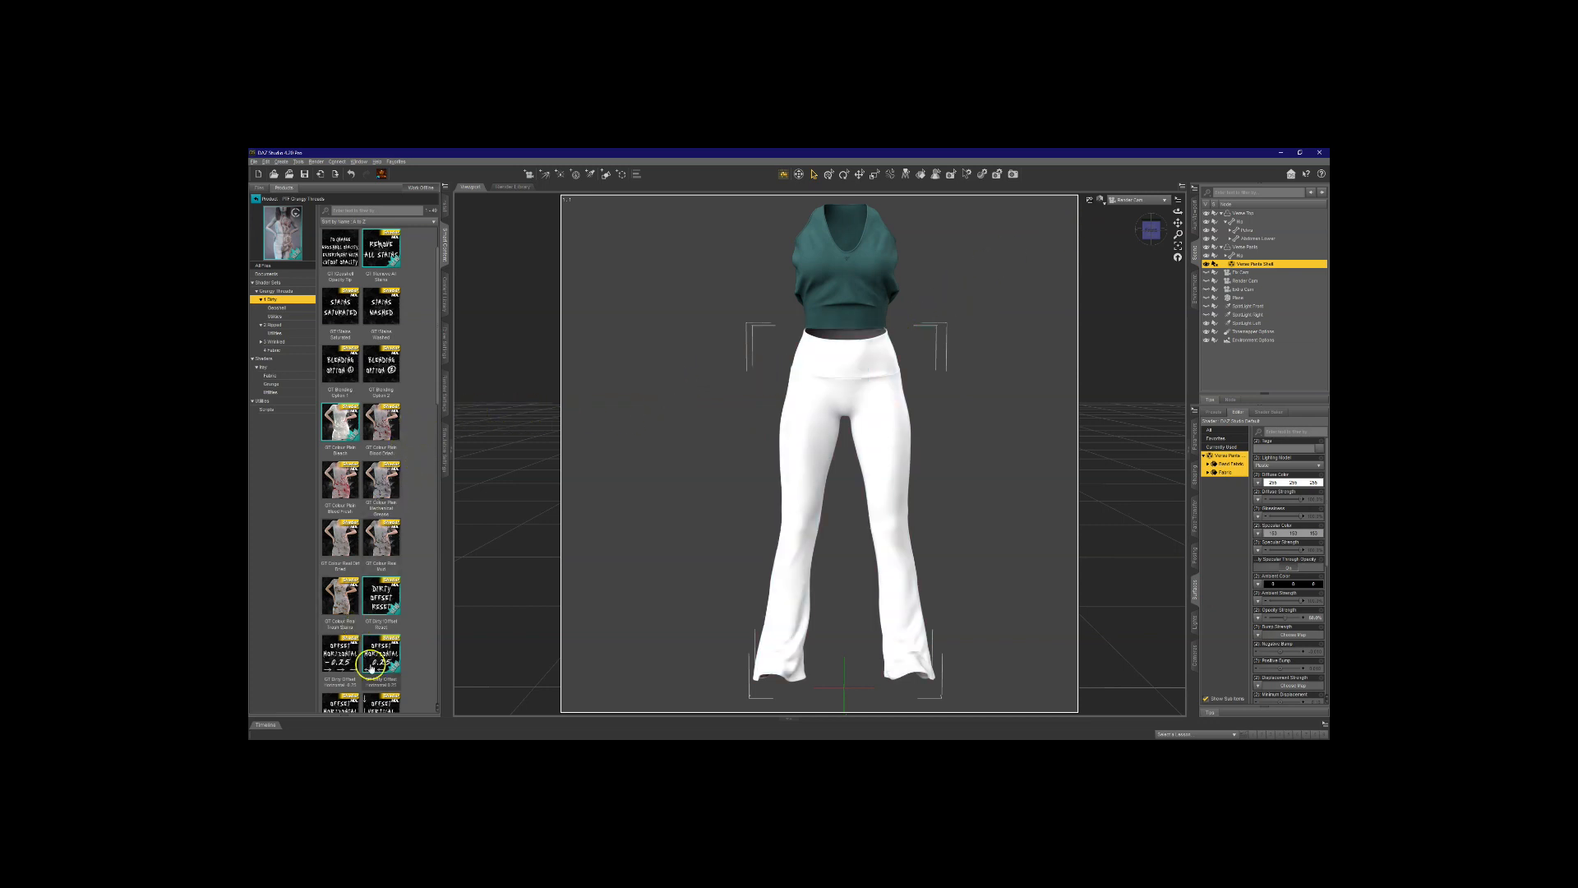
# Step: Create a new geometry shell for the selected pants with the offered settings
pyautogui.click(281, 162)
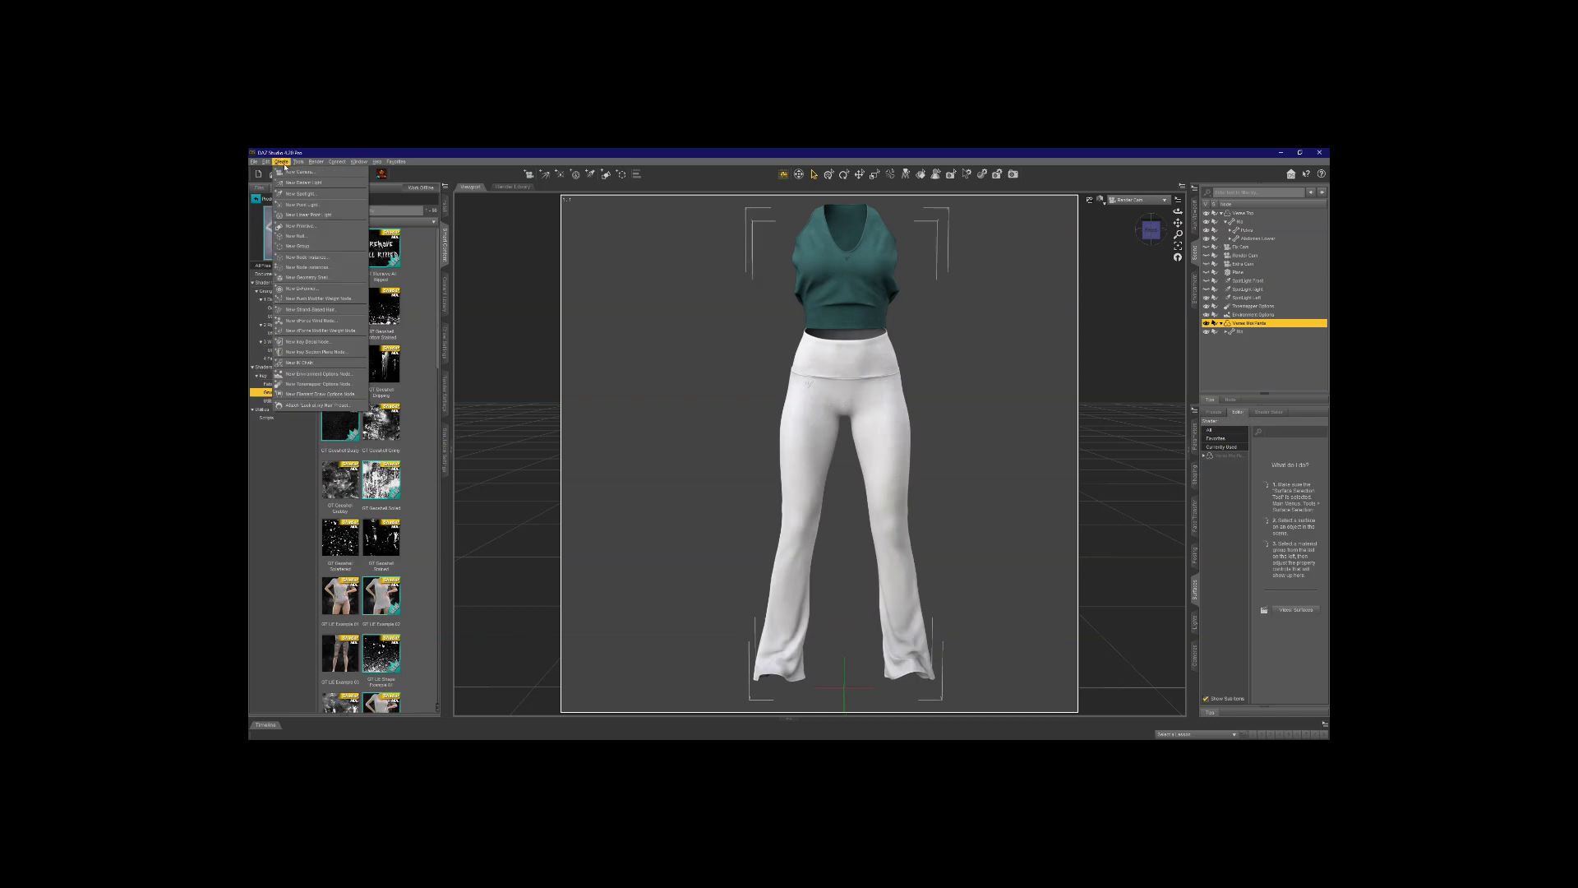
pyautogui.click(303, 278)
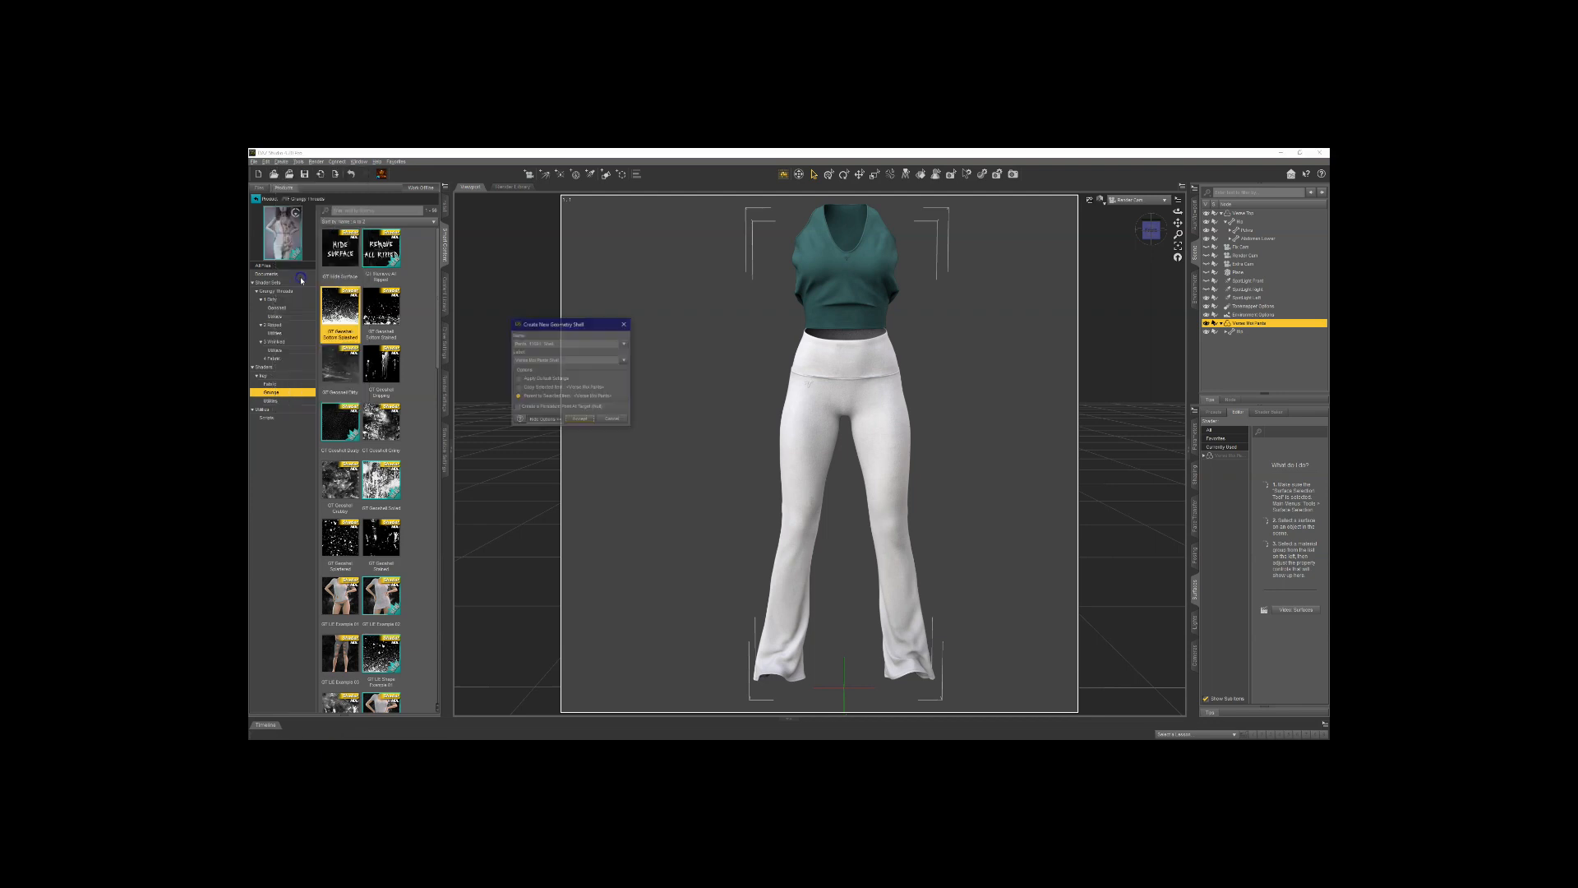
pyautogui.click(580, 420)
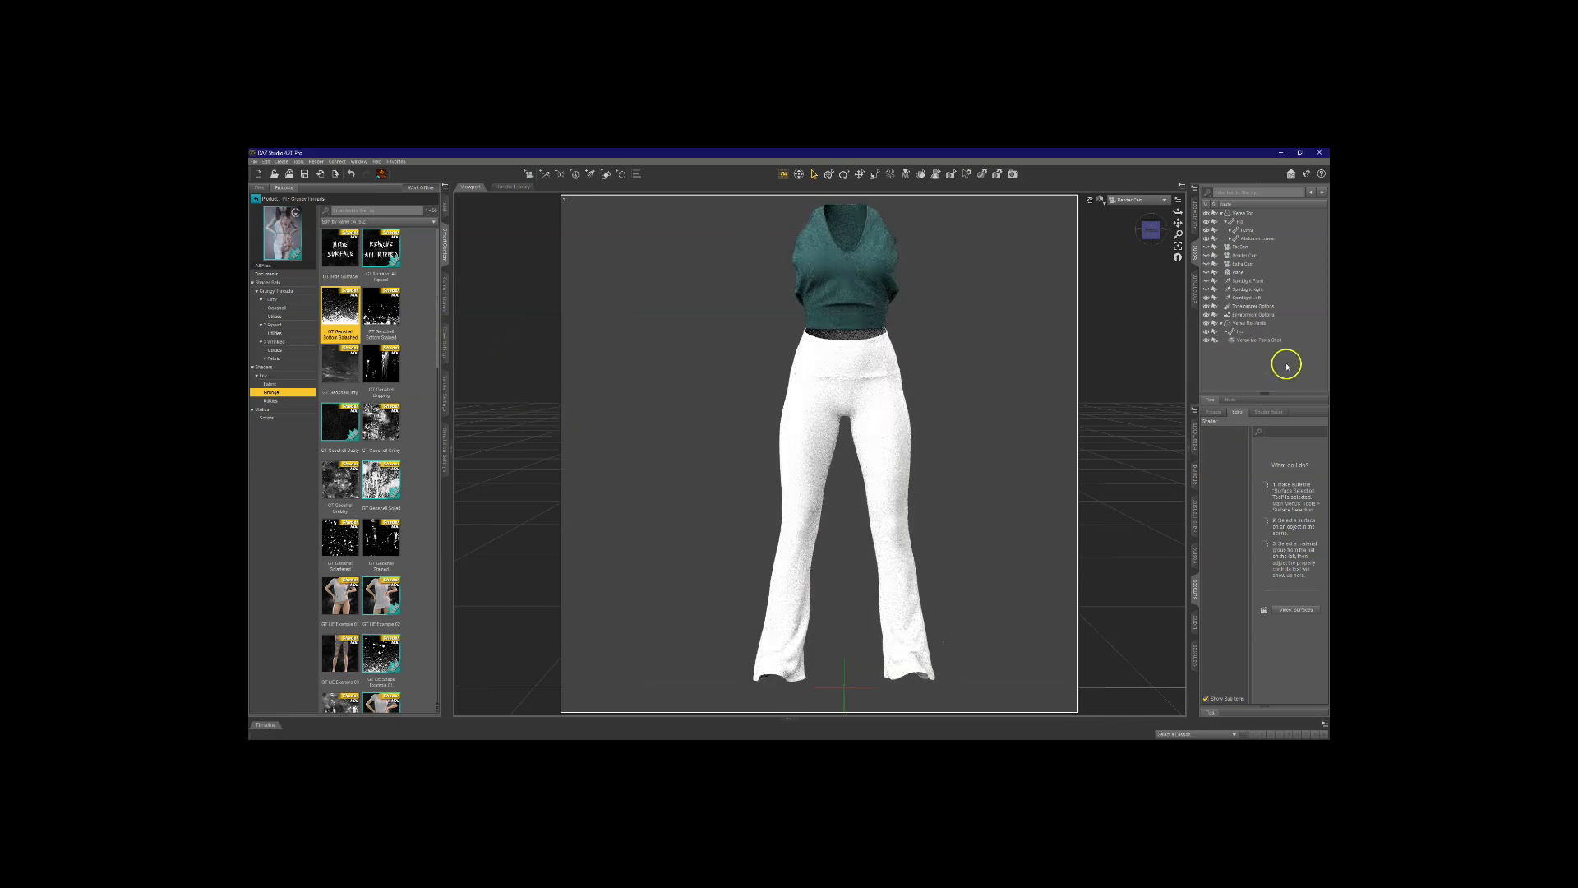
# Step: Select the pants' new geometry shell together with all of its surfaces
pyautogui.click(1250, 323)
pyautogui.click(1248, 340)
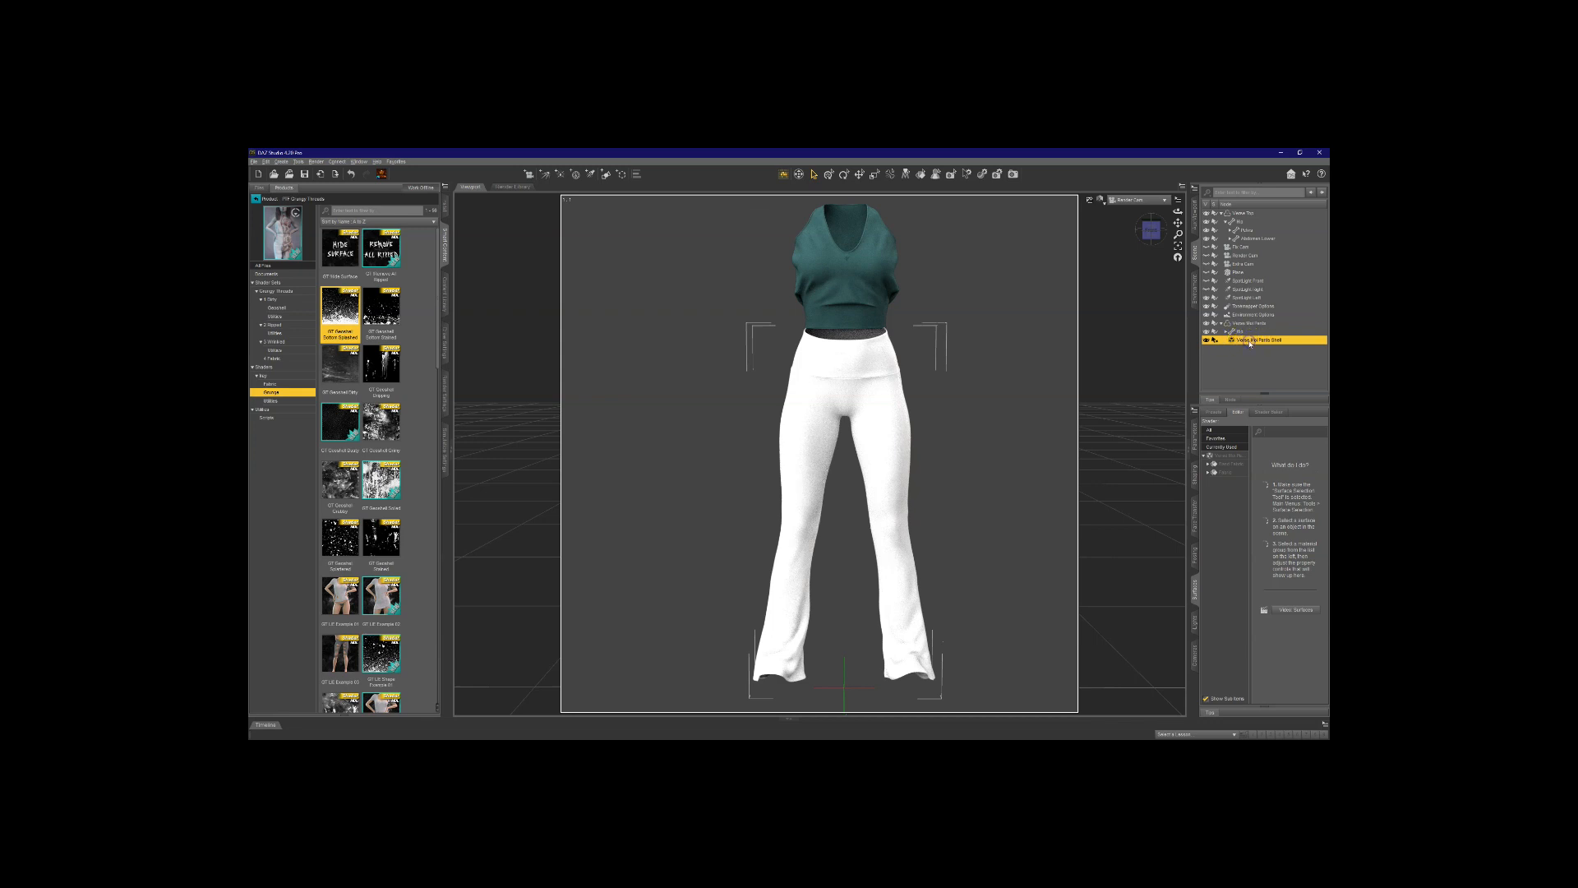
pyautogui.click(1229, 456)
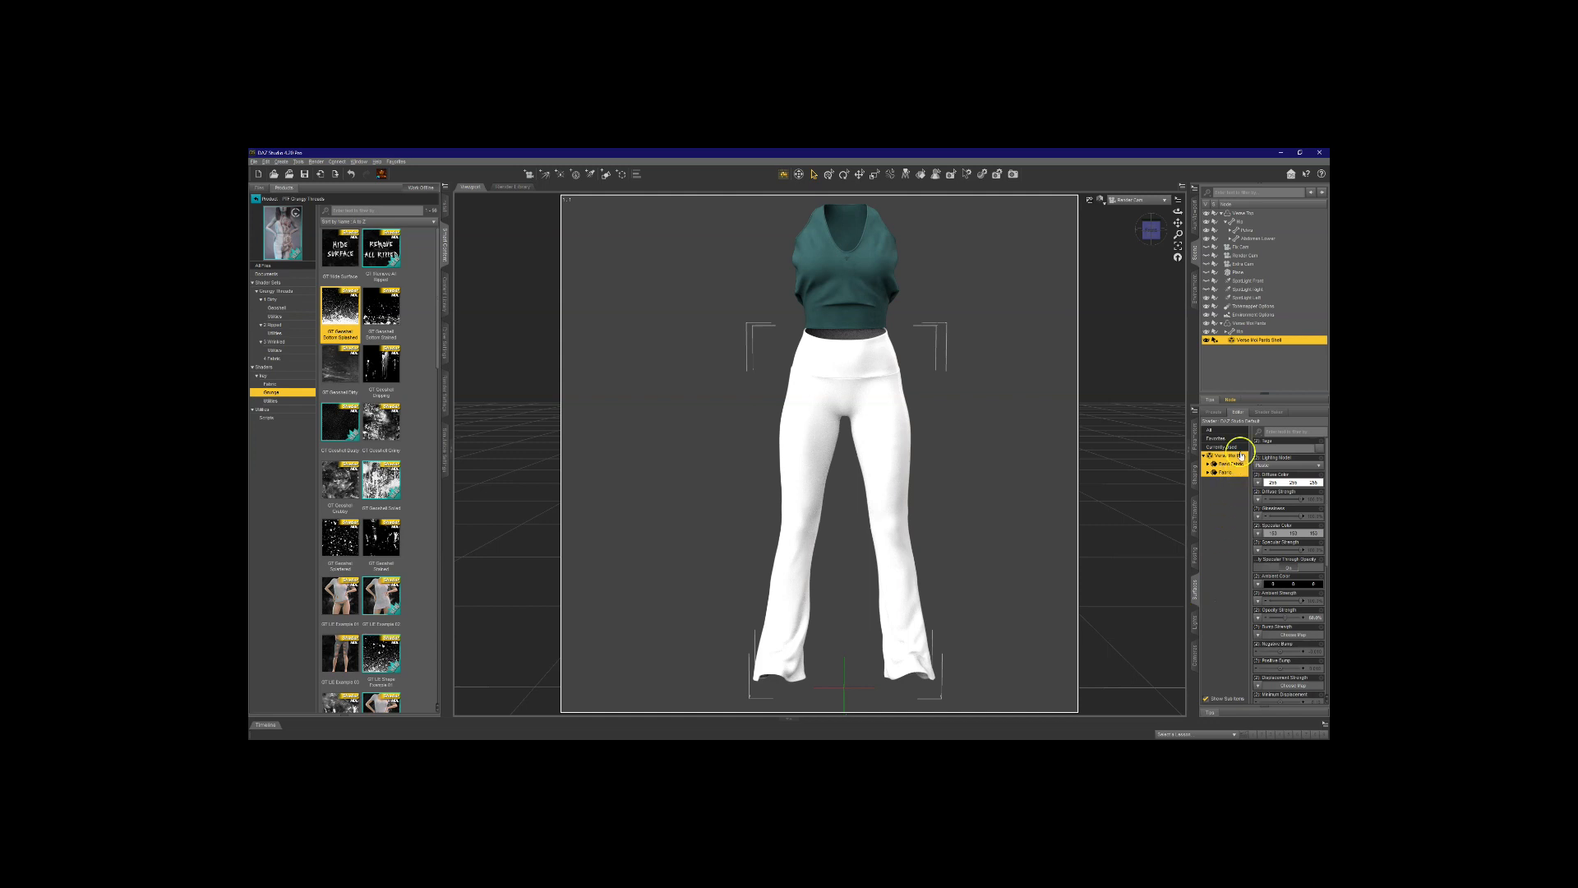
pyautogui.click(1196, 589)
pyautogui.click(1239, 324)
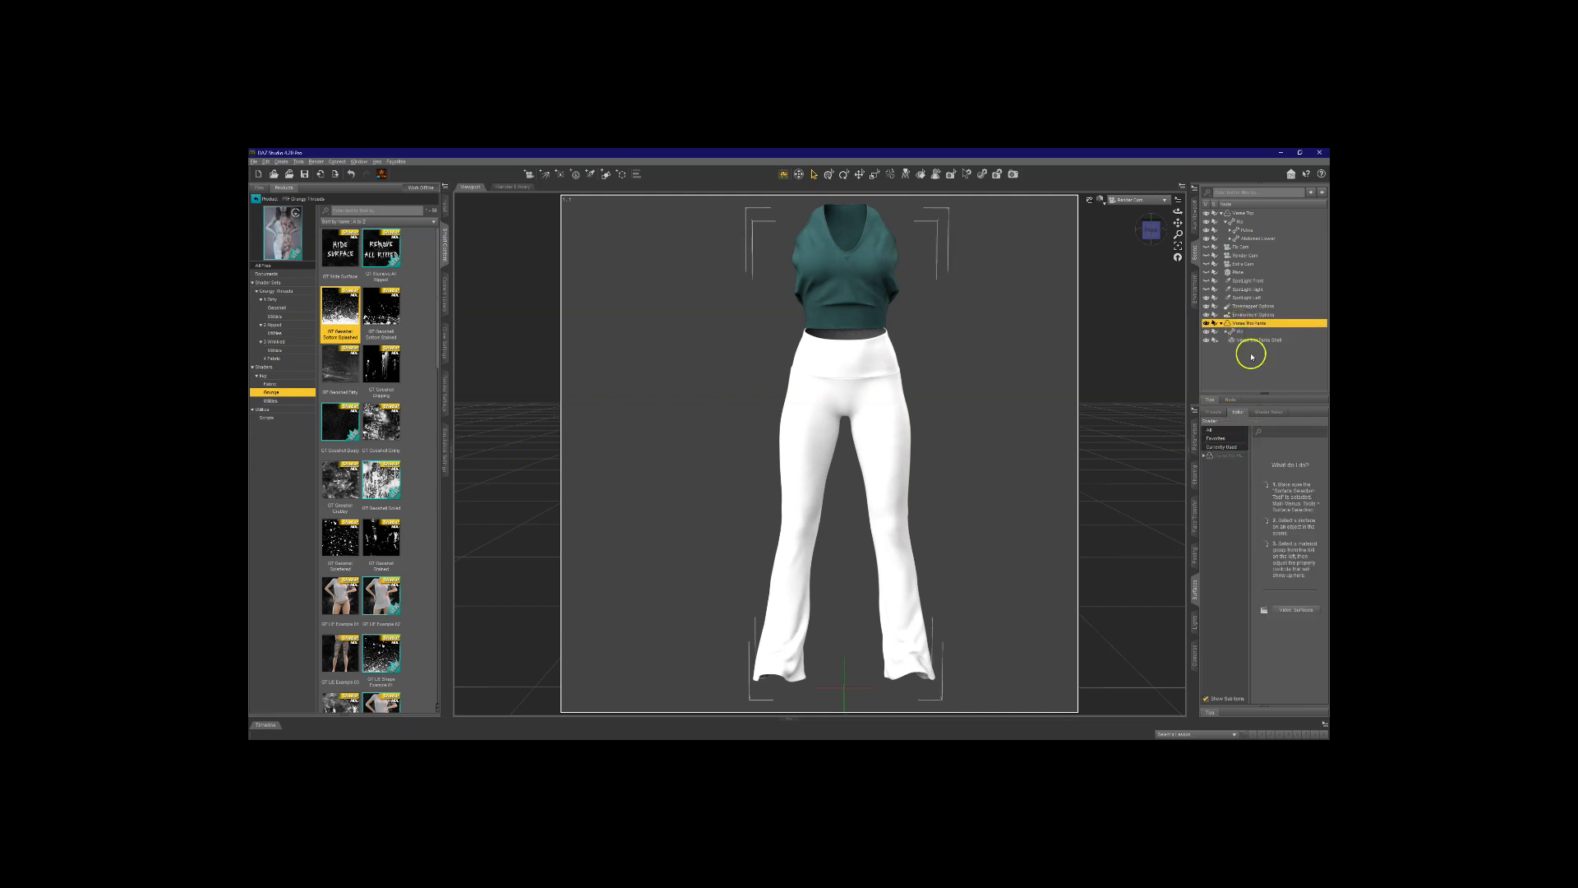
pyautogui.click(1259, 340)
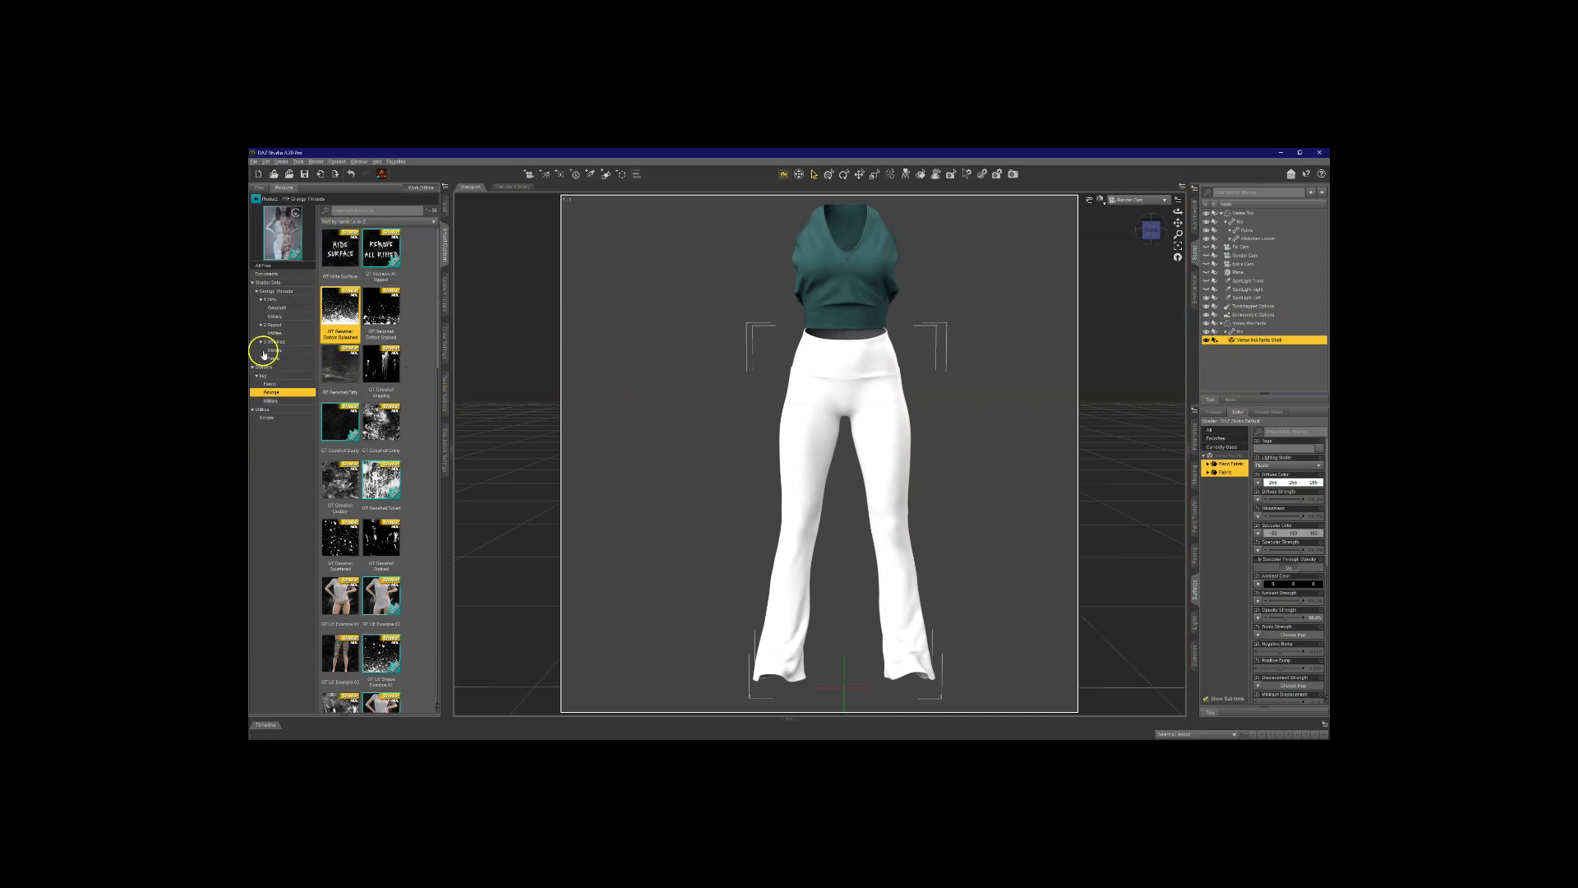
# Step: Look through the Dirty presets, from the offset and tiling options to the dirt shapes
pyautogui.click(280, 299)
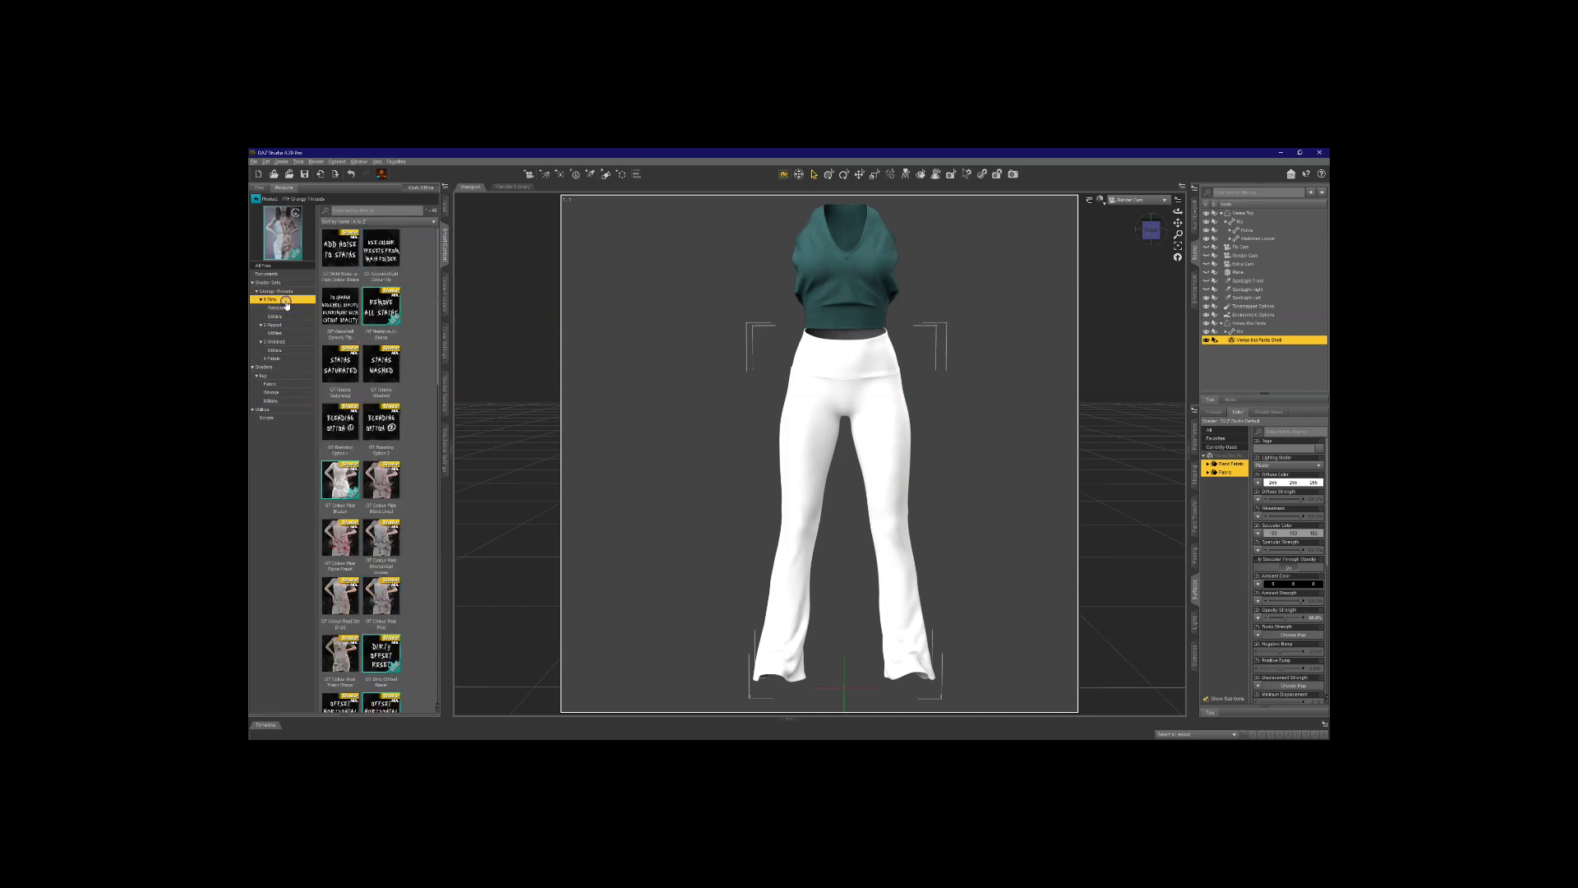
pyautogui.scroll(-10, 356, 465)
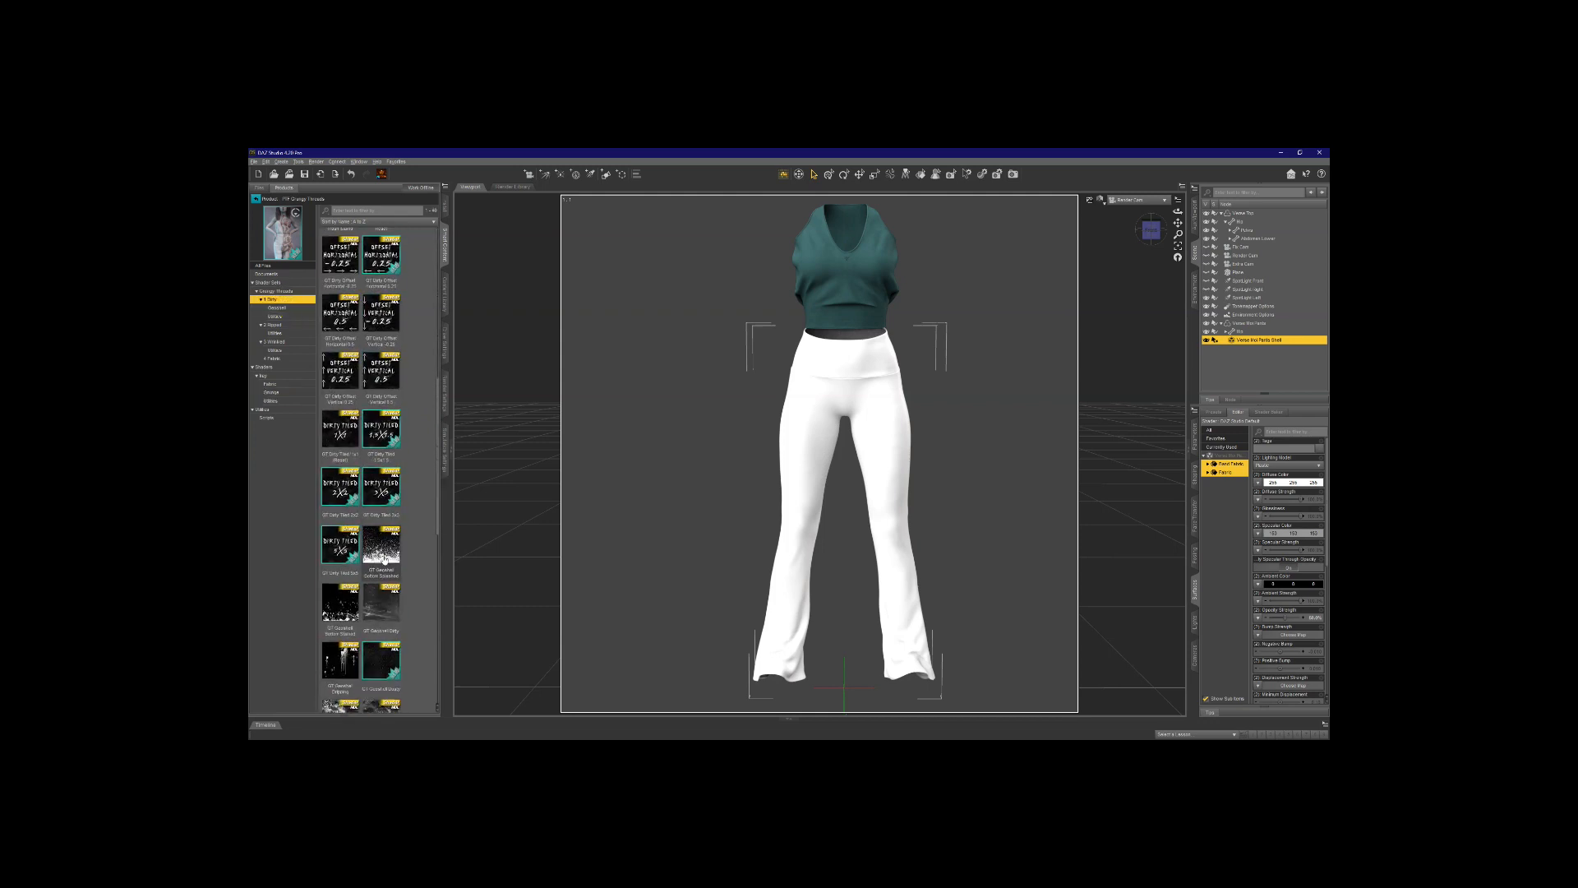
pyautogui.scroll(-1, 383, 560)
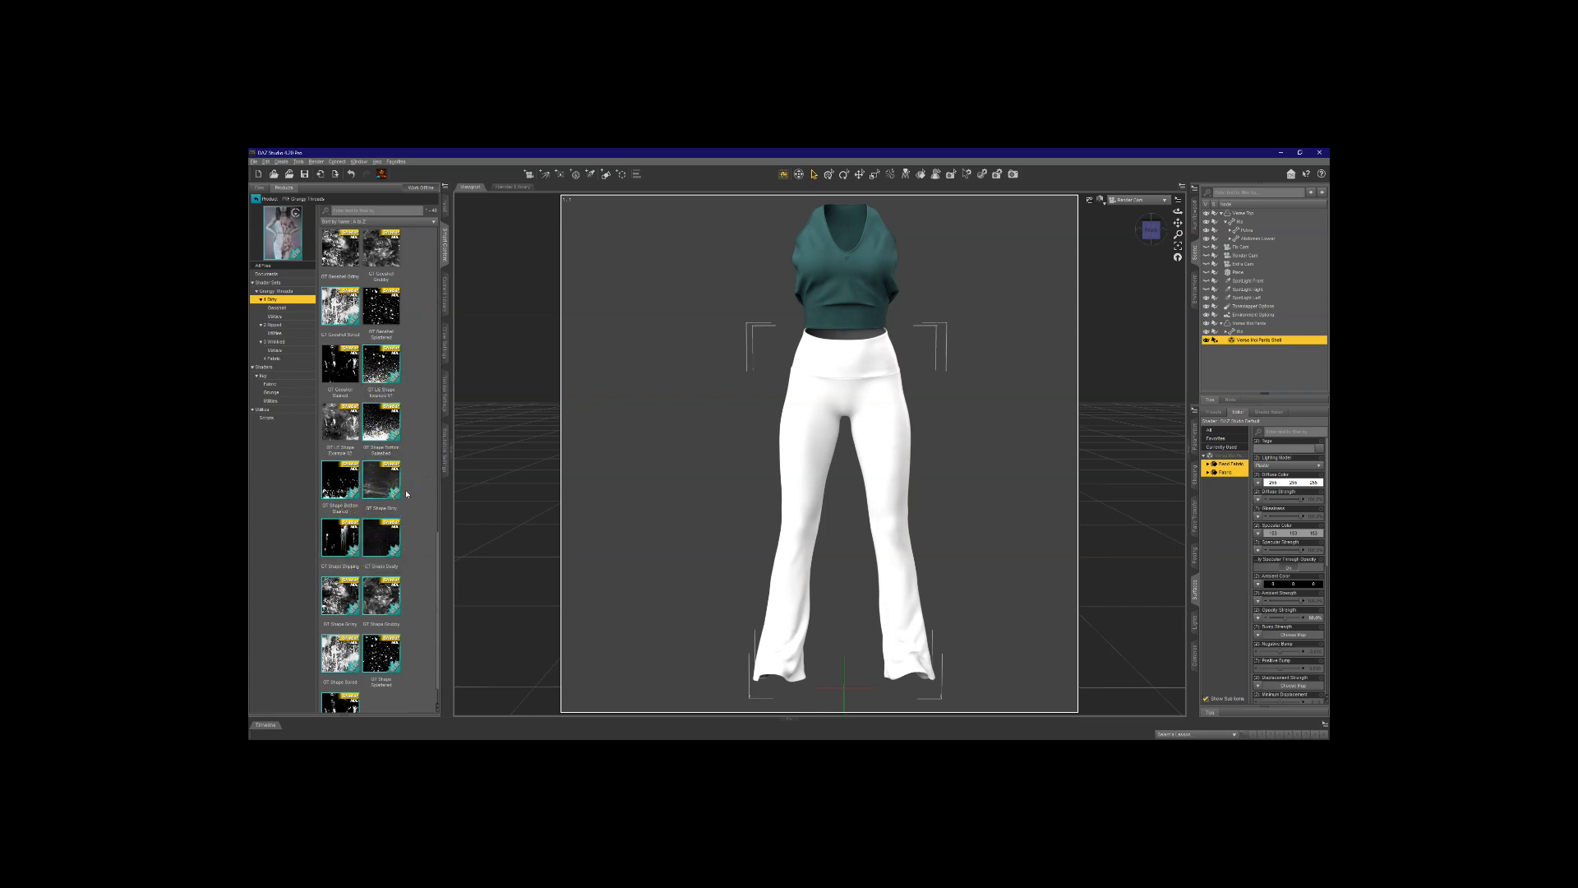
# Step: Examine the GT Shape presets in the grunge shaders folder, including the stained and pattern variants
pyautogui.click(266, 379)
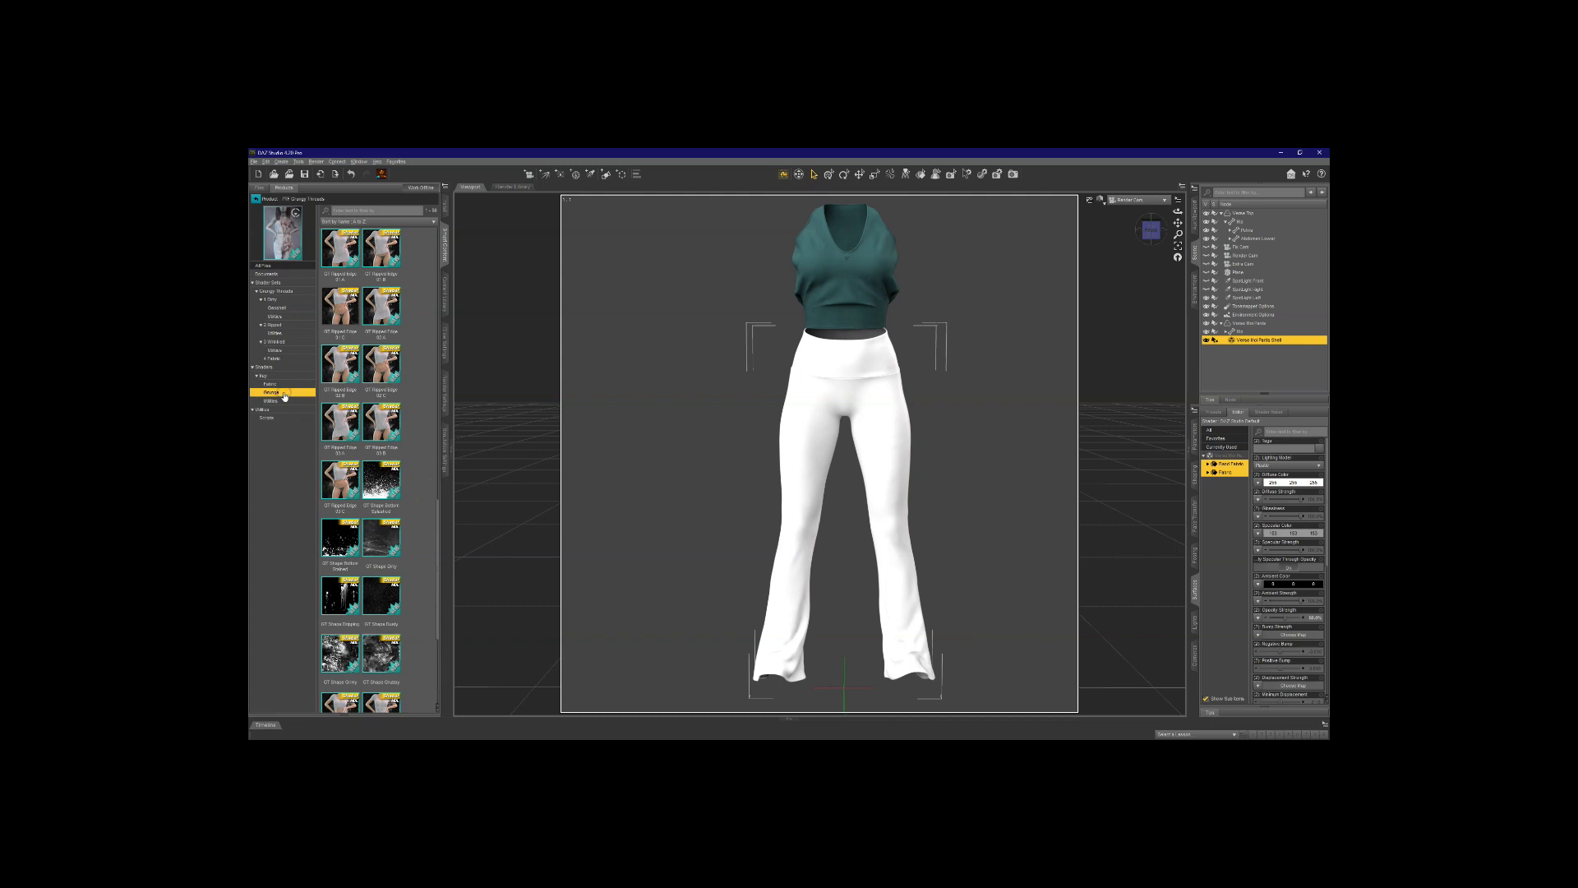
pyautogui.scroll(-5, 381, 578)
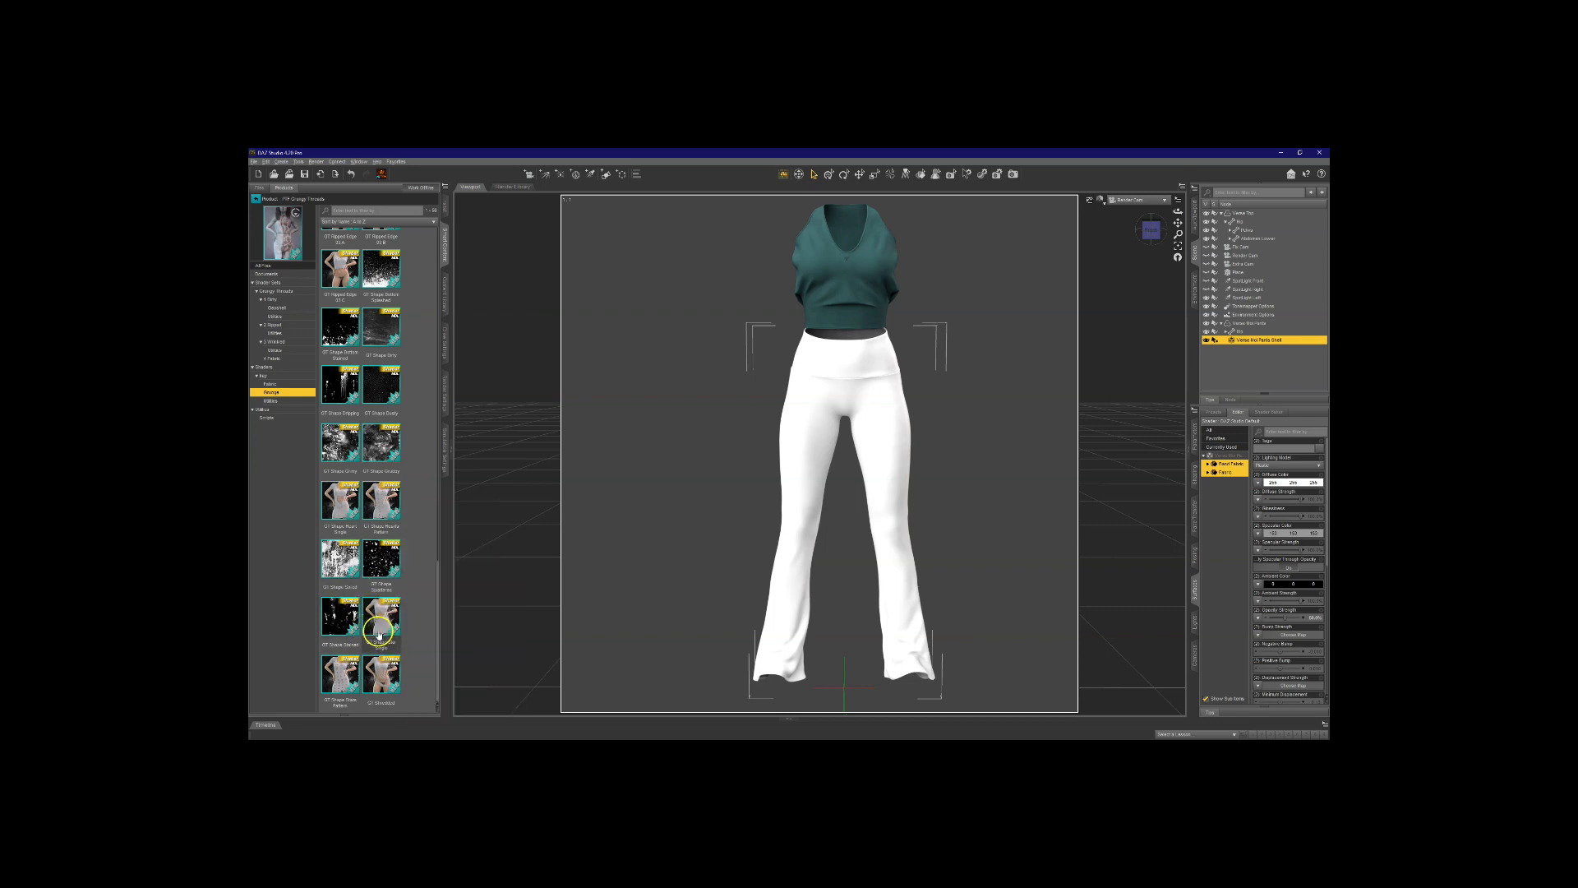
pyautogui.moveTo(343, 631)
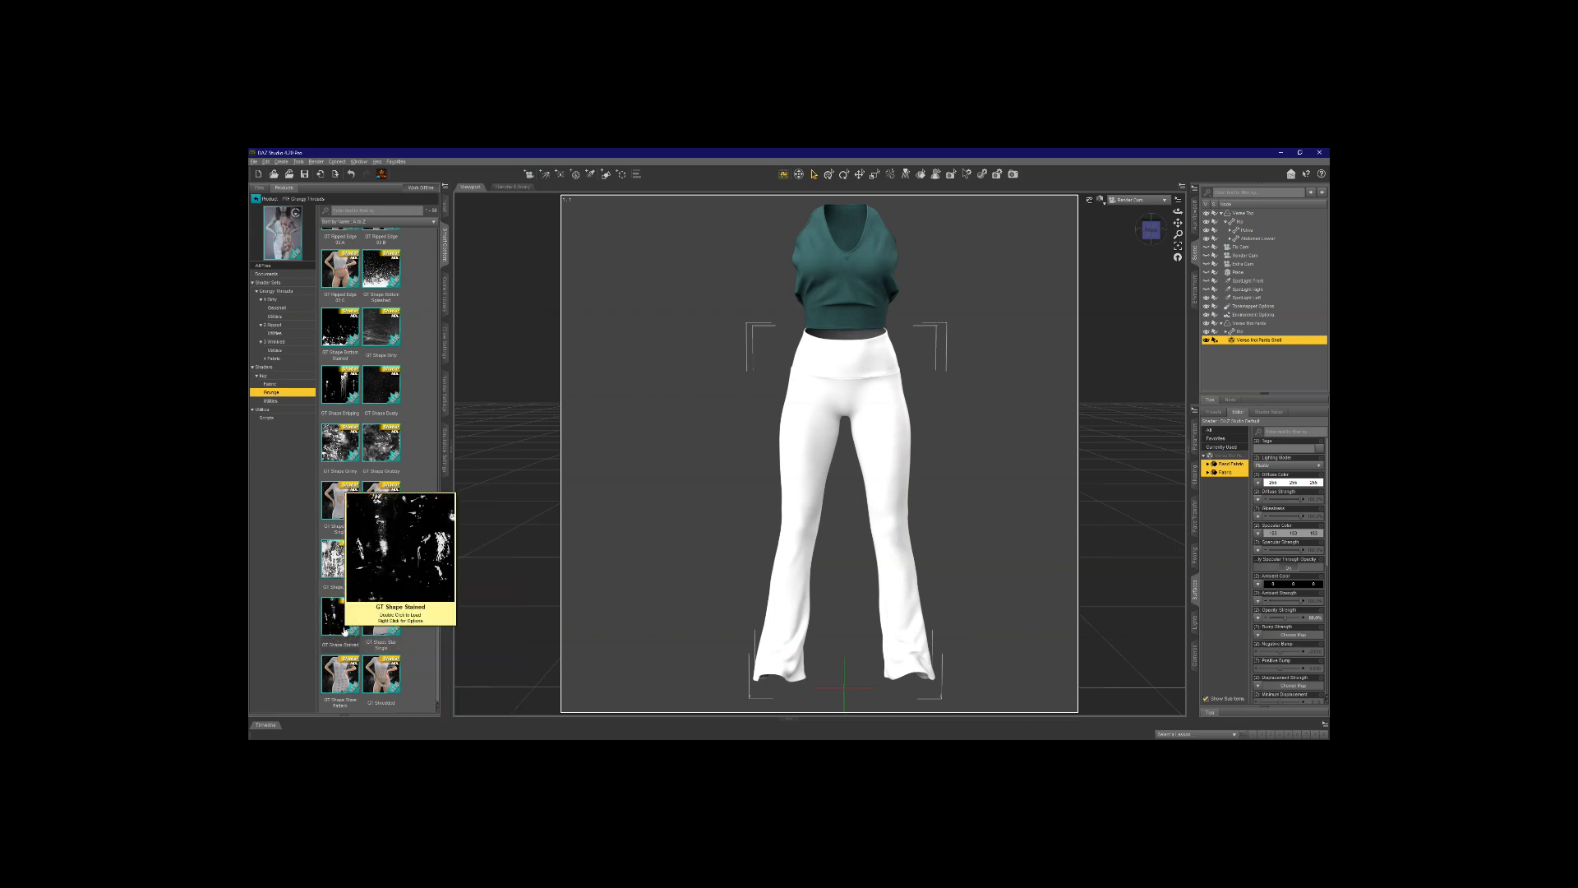
pyautogui.click(386, 689)
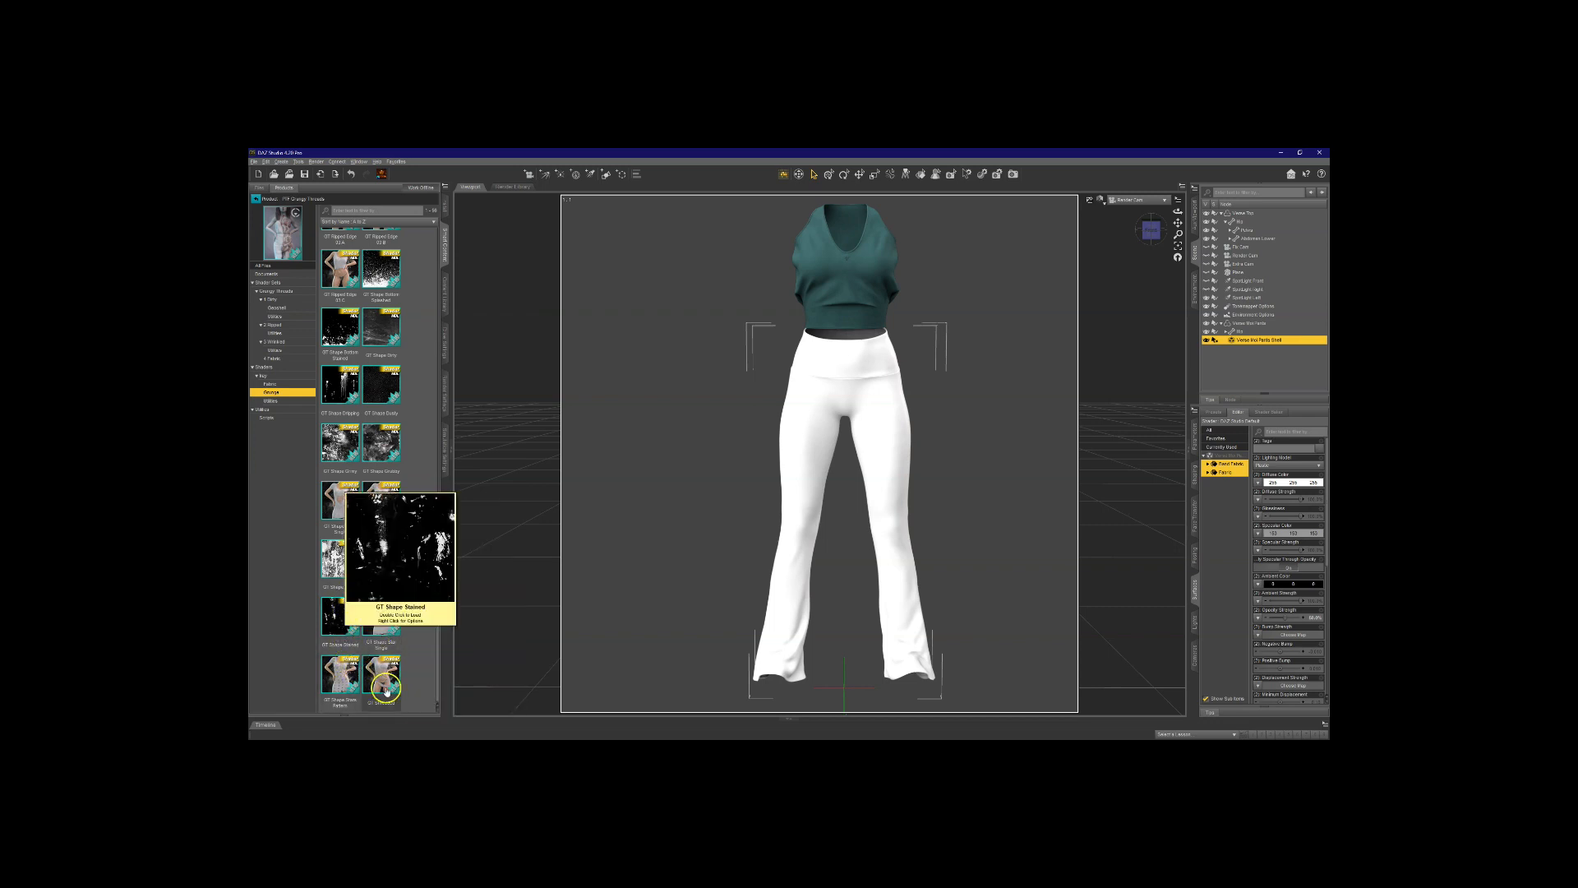
pyautogui.click(378, 446)
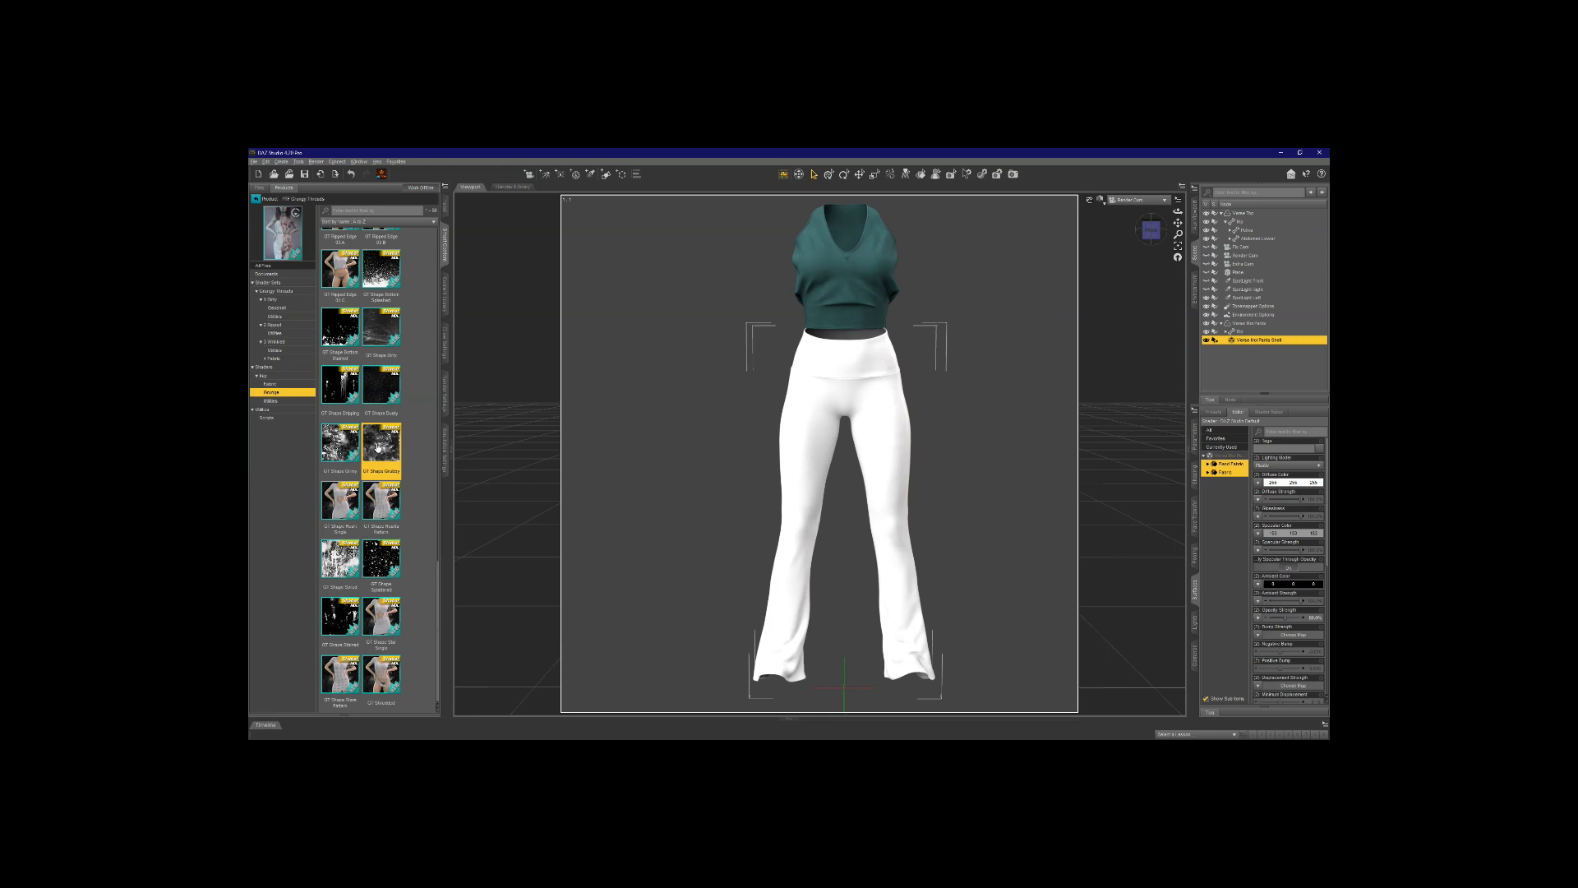
pyautogui.click(390, 490)
pyautogui.moveTo(392, 491)
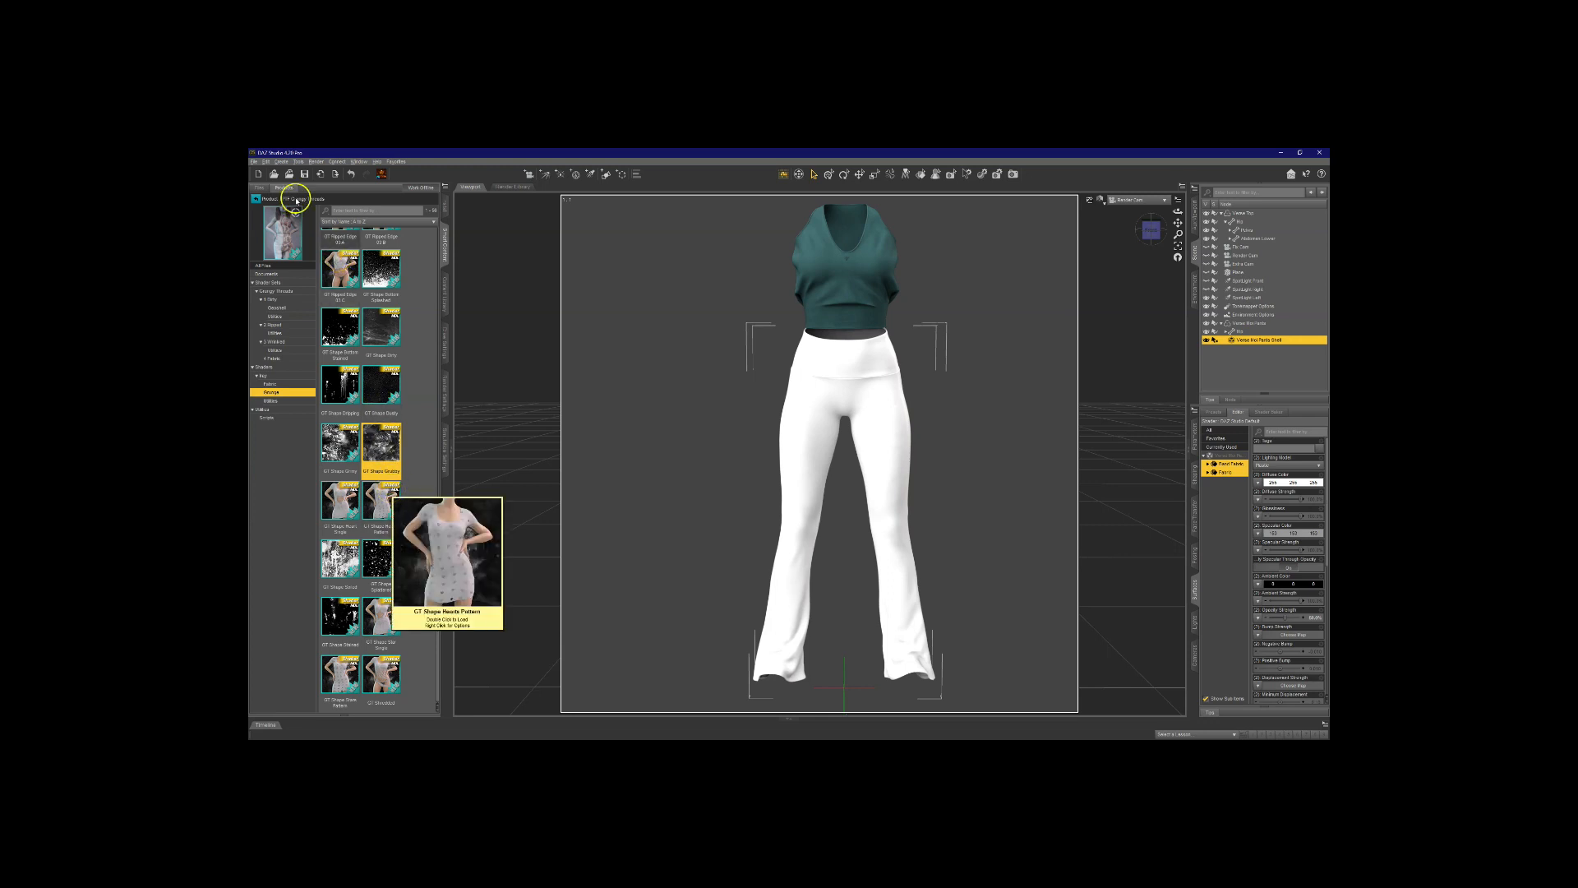
# Step: Examine the GT Colour presets in the Dirty folder, including the dried blood and dried dirt variants
pyautogui.click(279, 301)
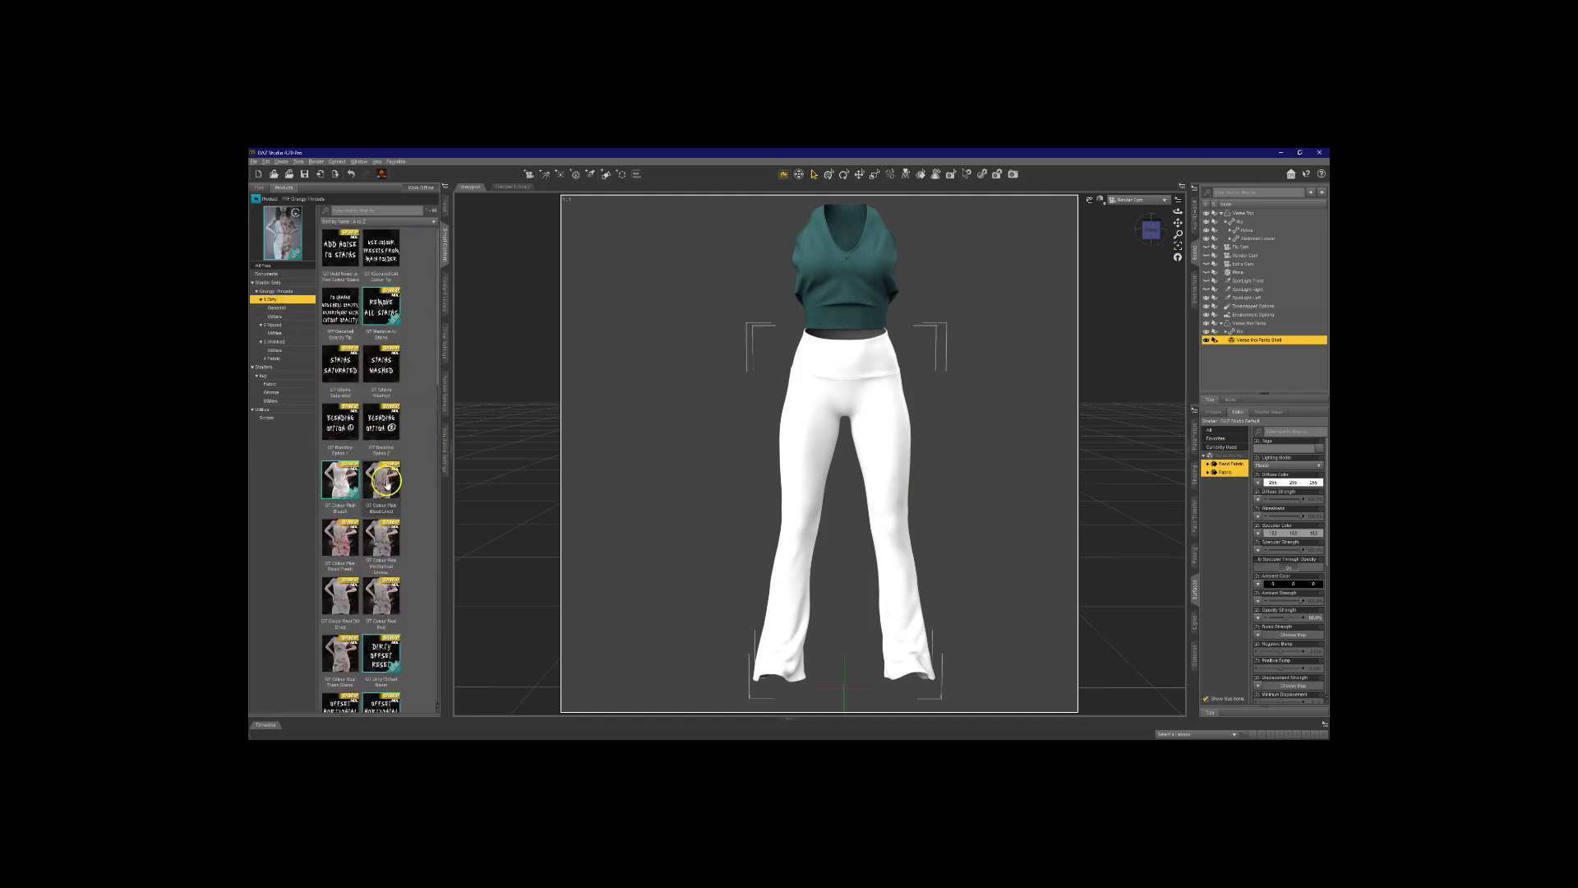
pyautogui.scroll(-3, 379, 536)
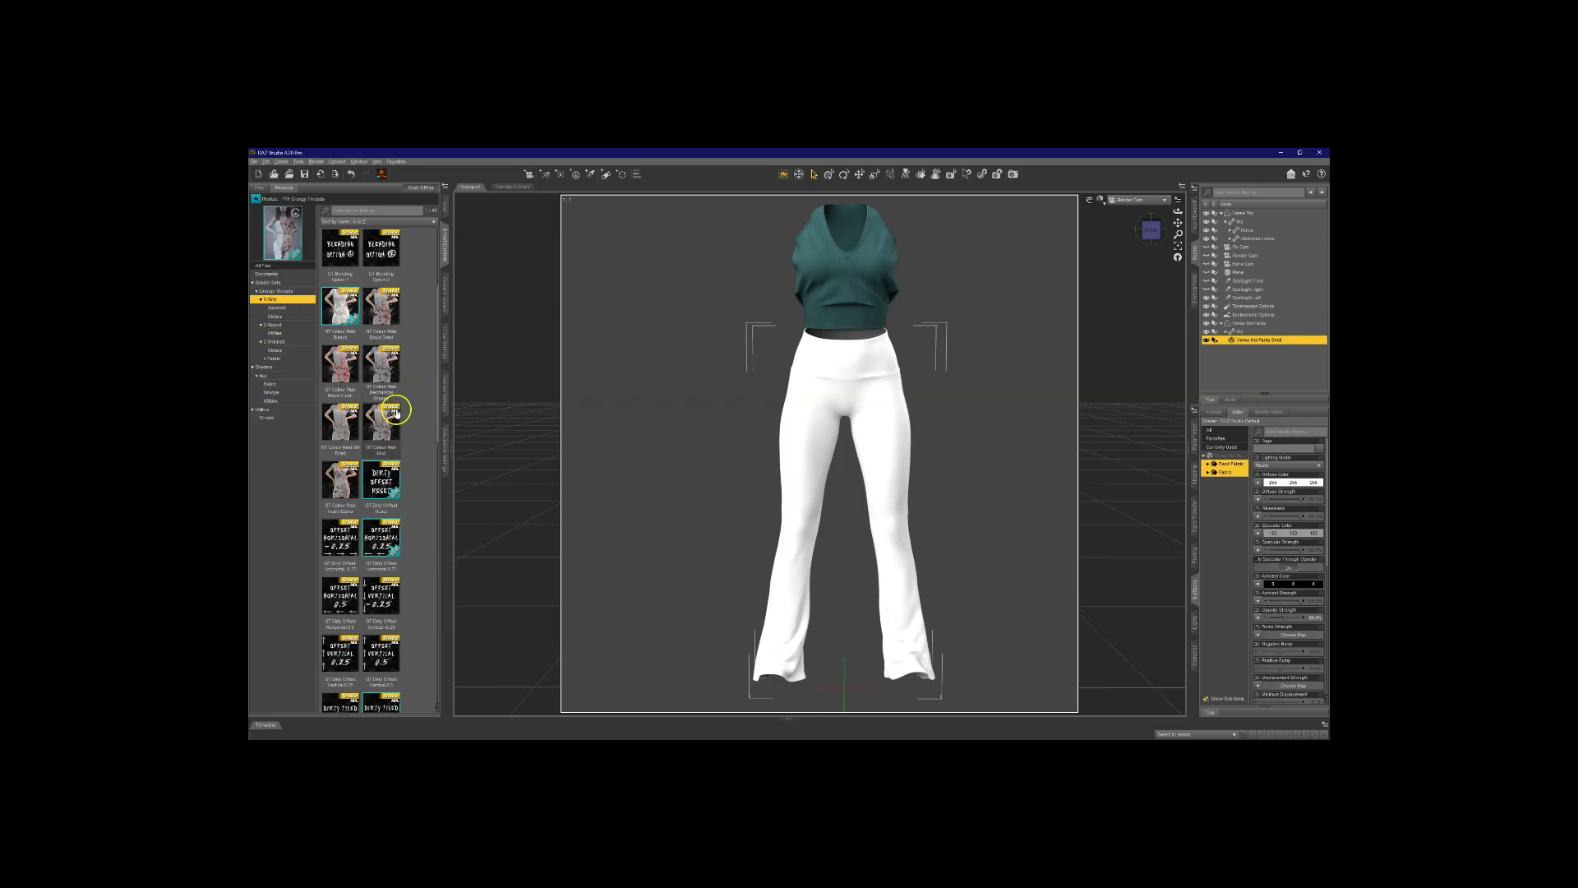
pyautogui.click(385, 377)
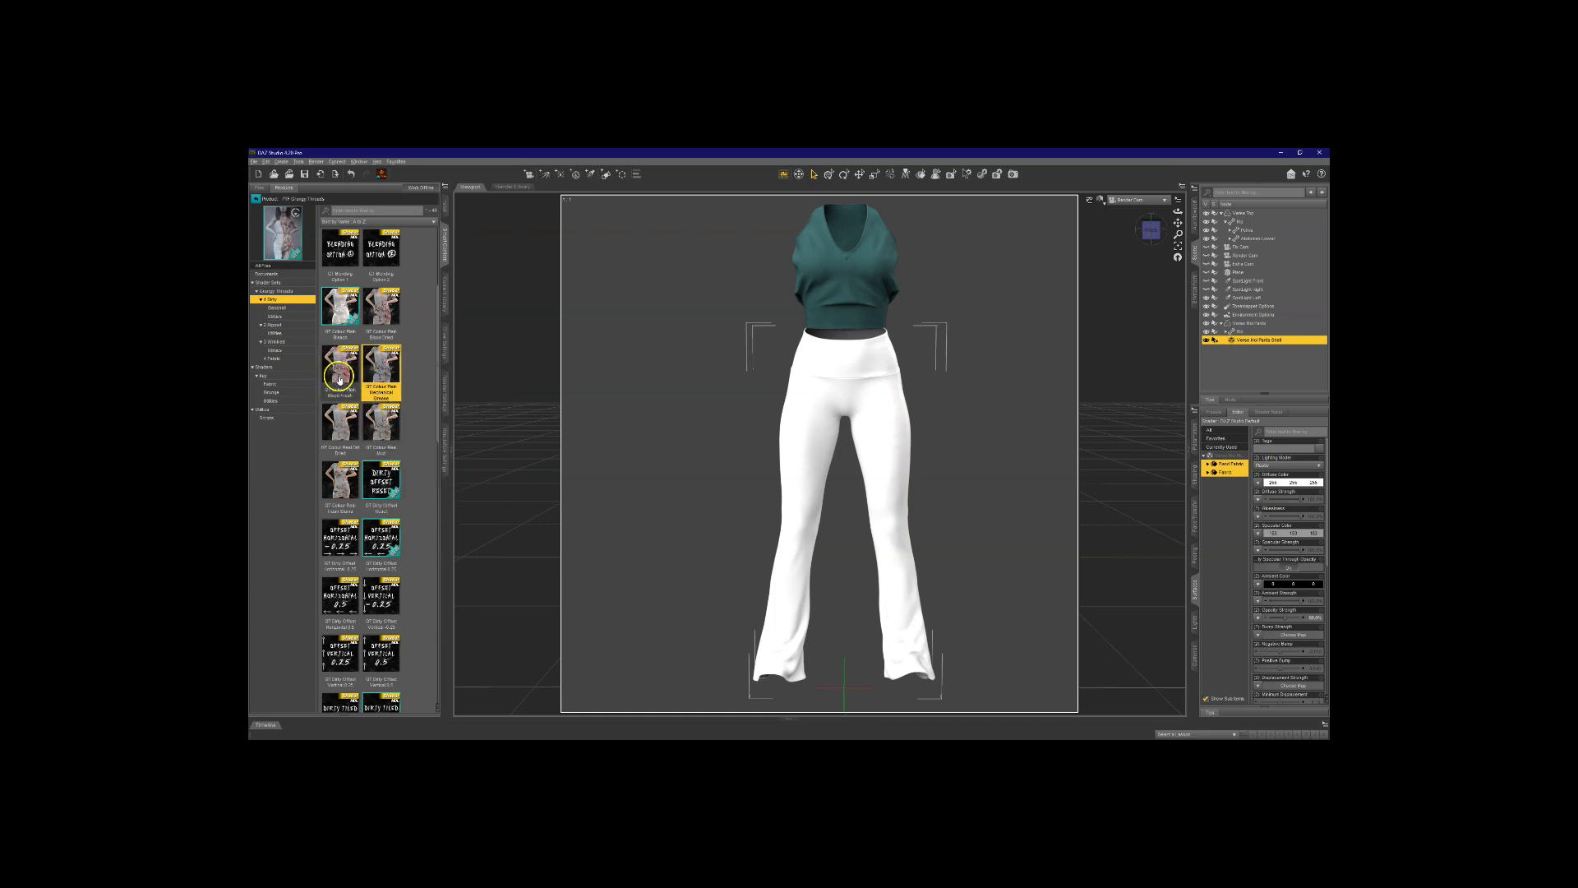
pyautogui.moveTo(383, 335)
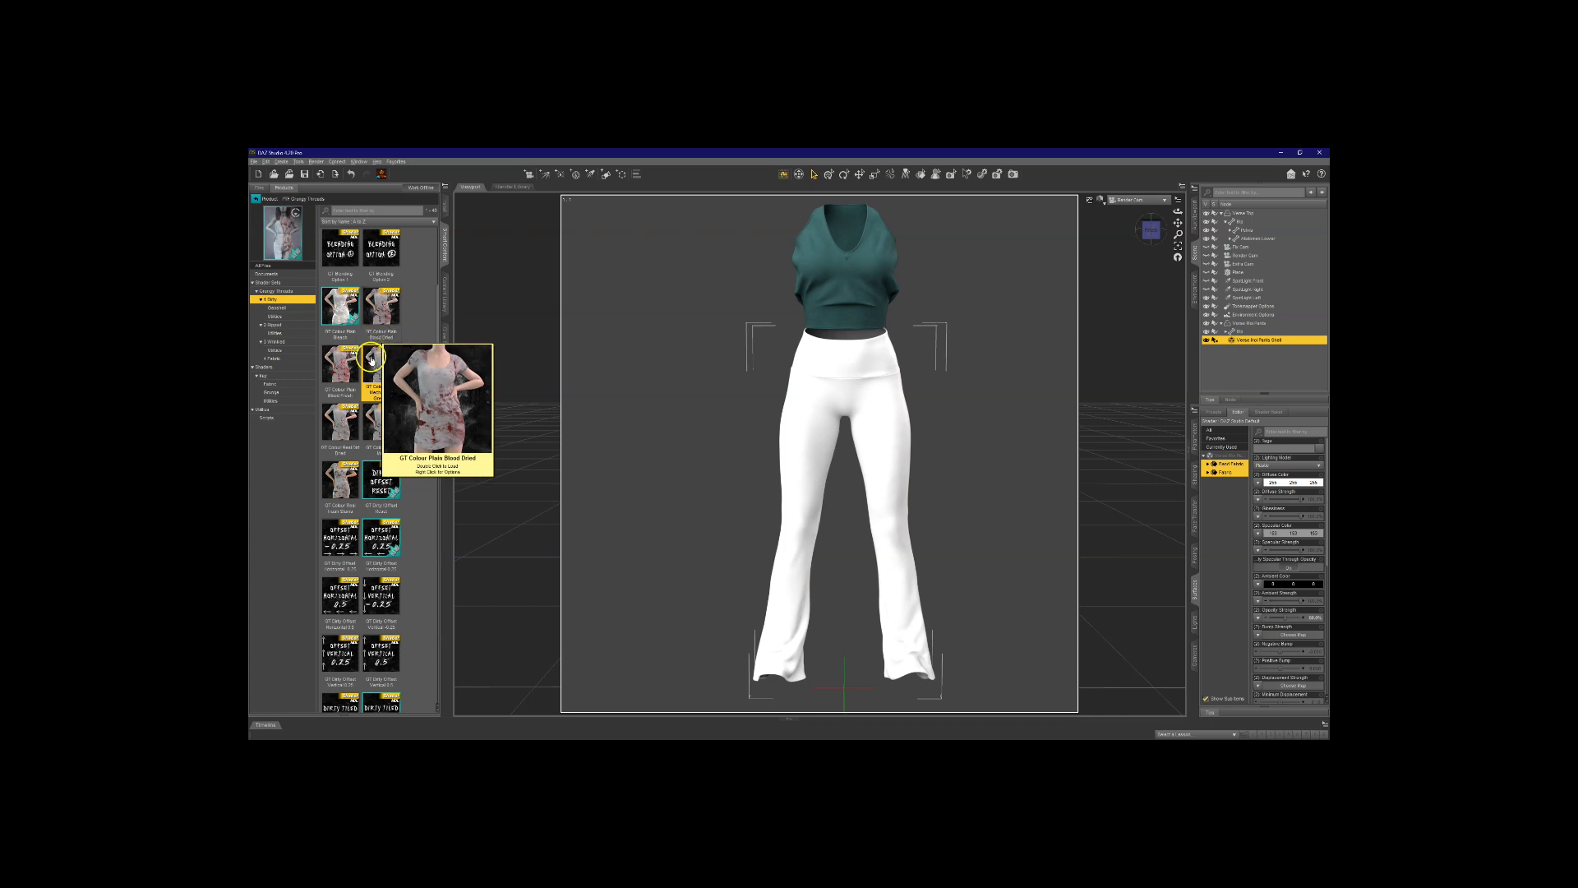
pyautogui.moveTo(338, 402)
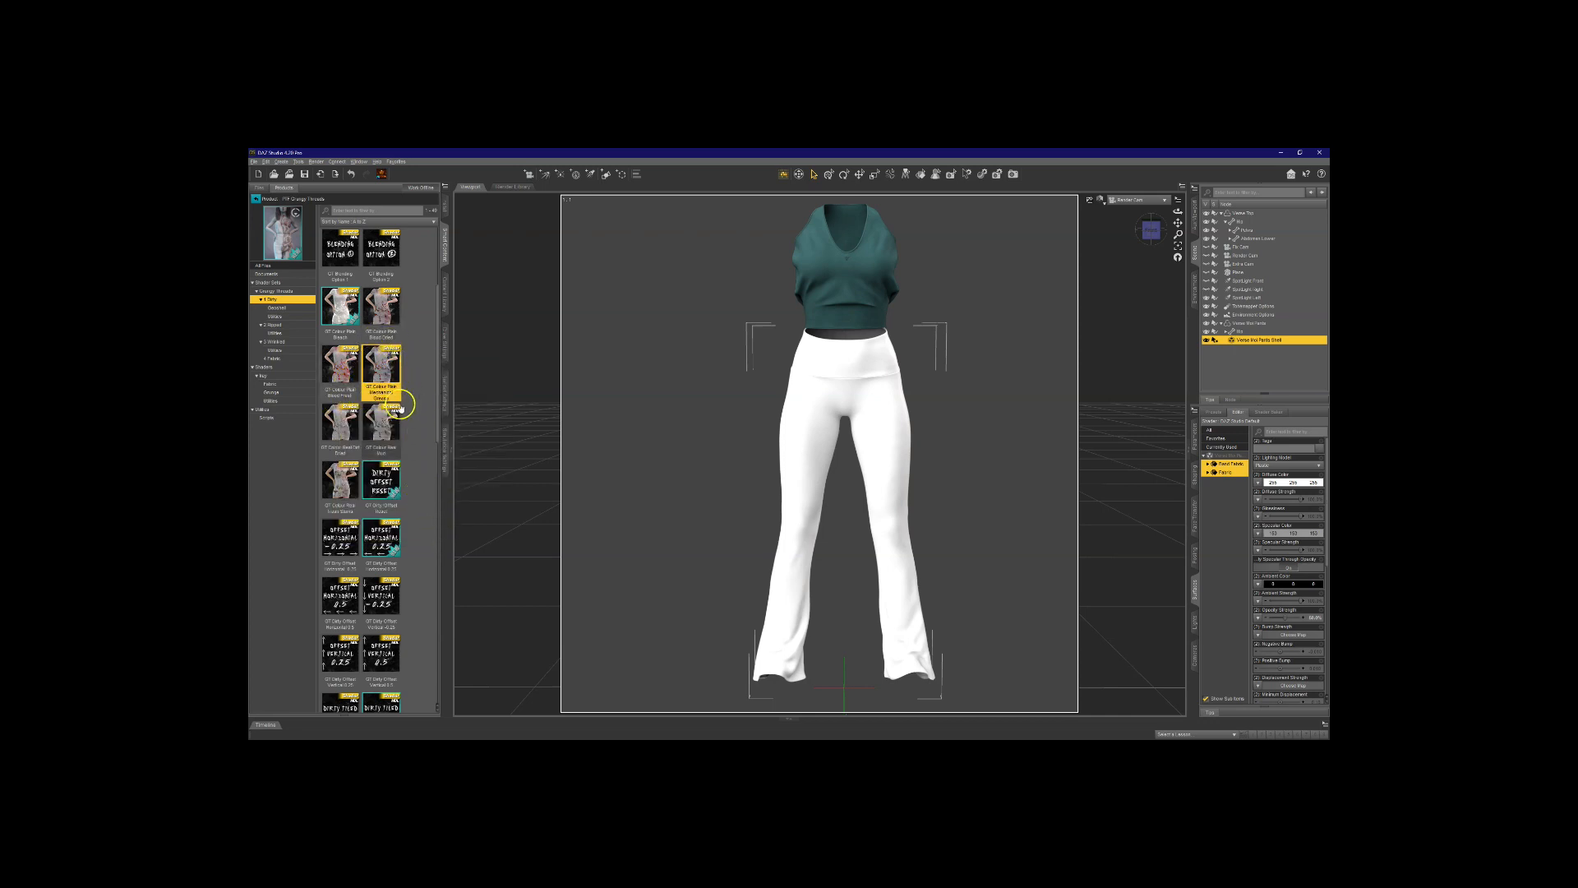
pyautogui.click(345, 429)
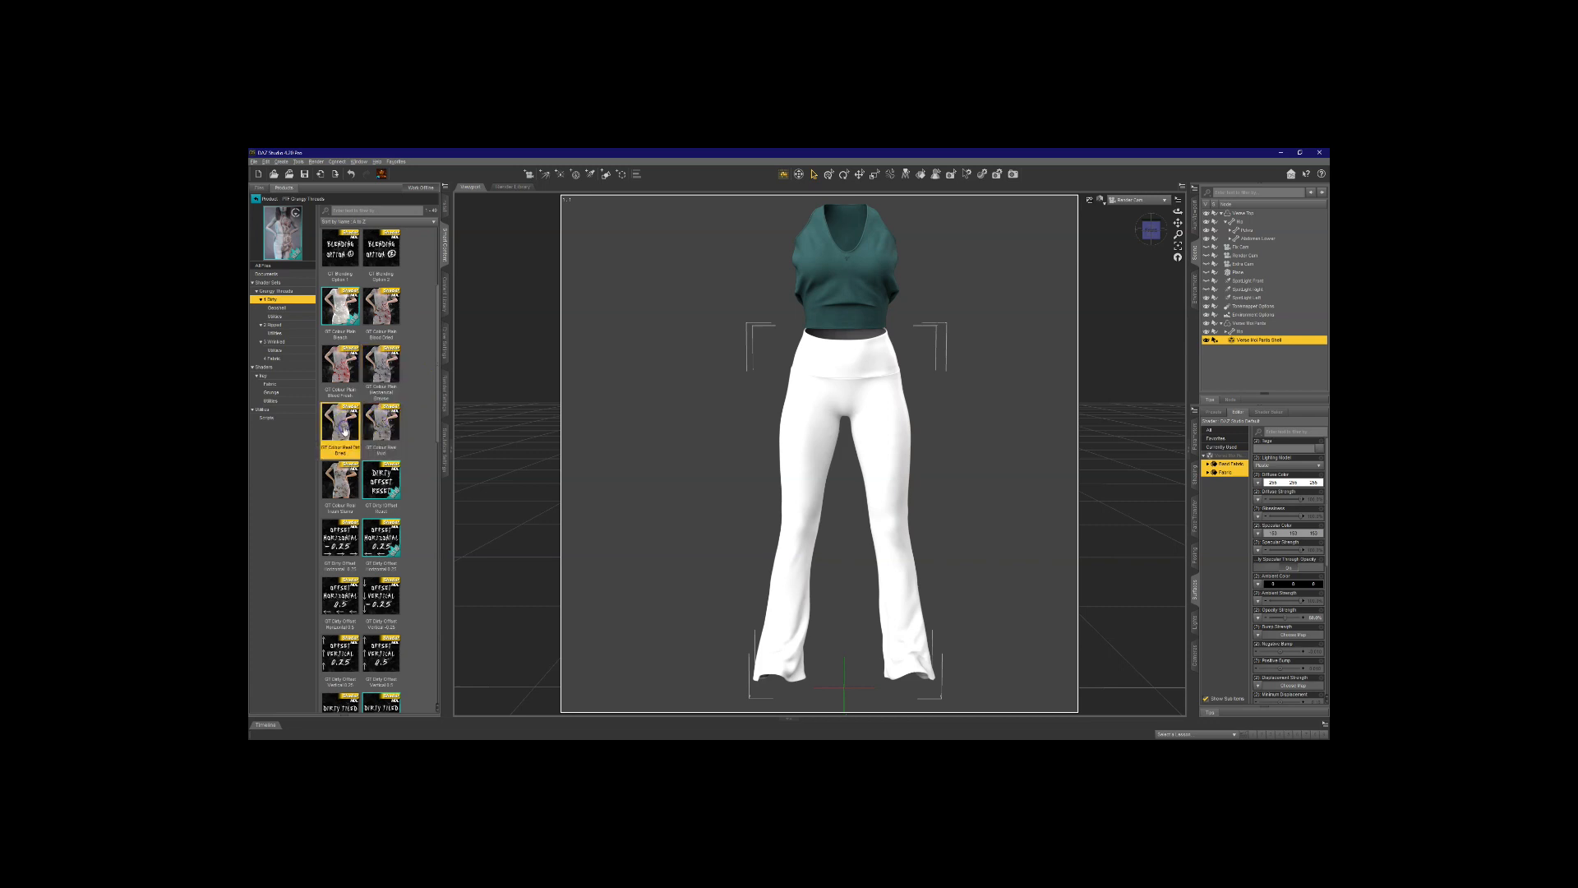
pyautogui.moveTo(345, 429)
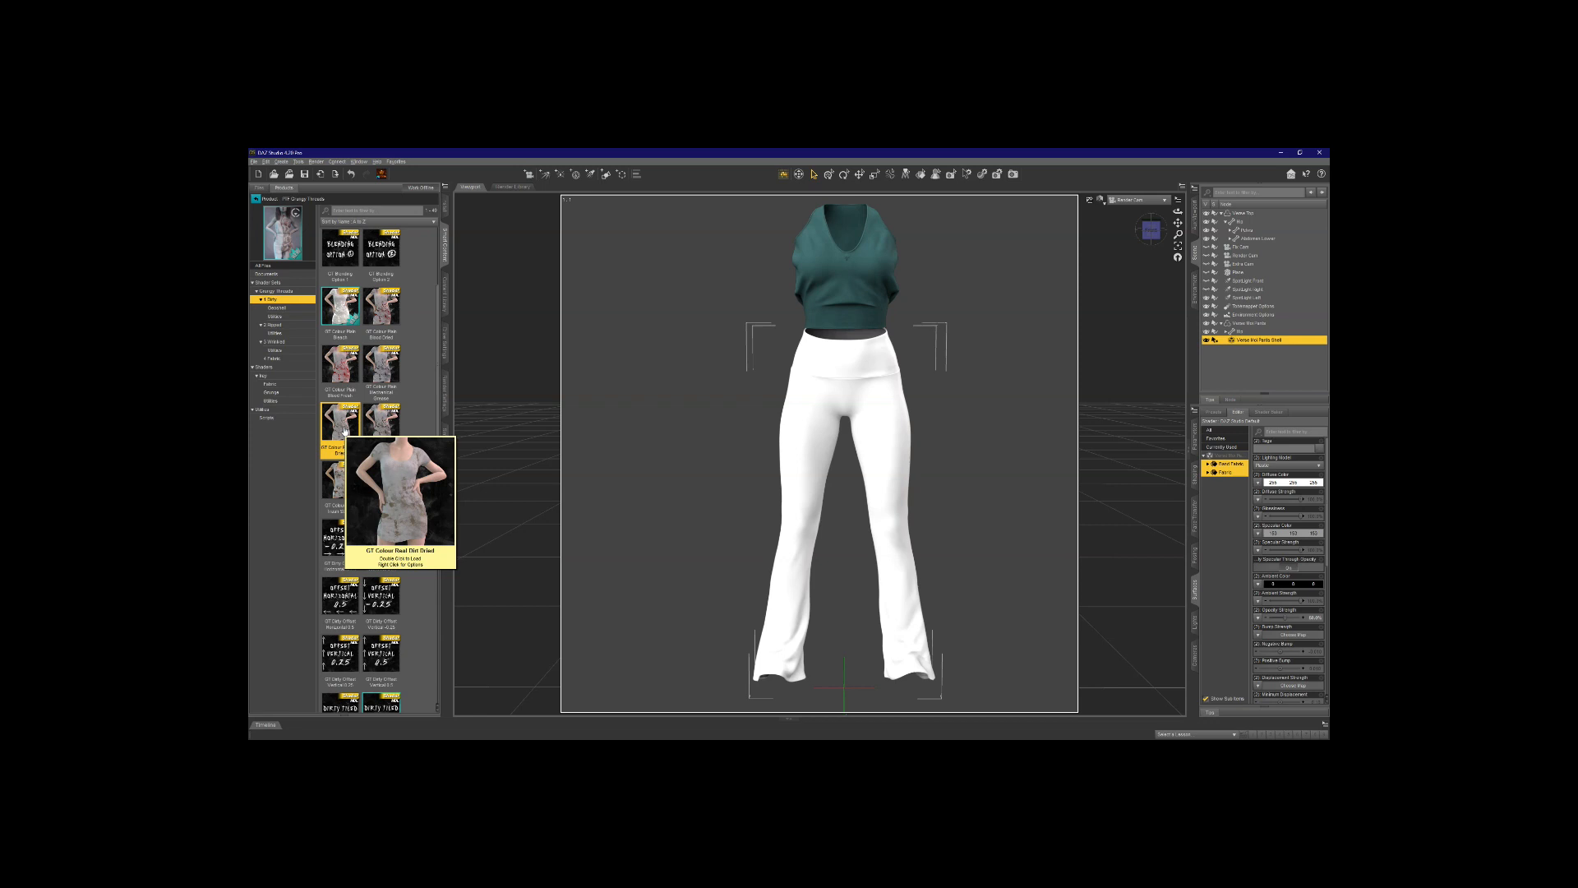
pyautogui.doubleClick(345, 430)
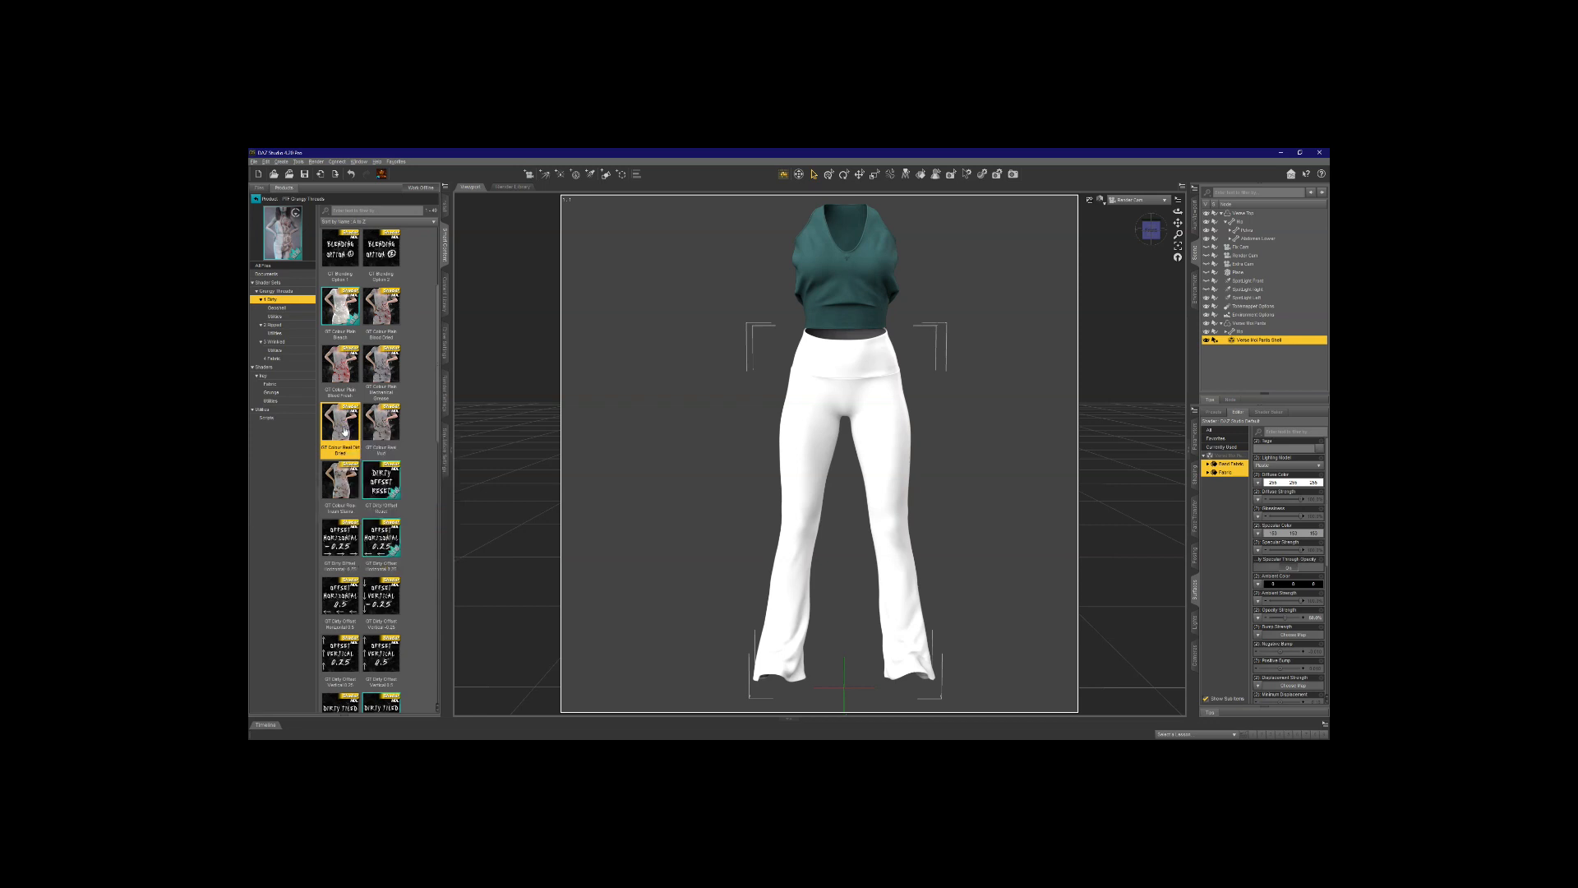
# Step: Return from the grunge shaders to the Dirty presets and open their Geoshell subfolder
pyautogui.click(281, 392)
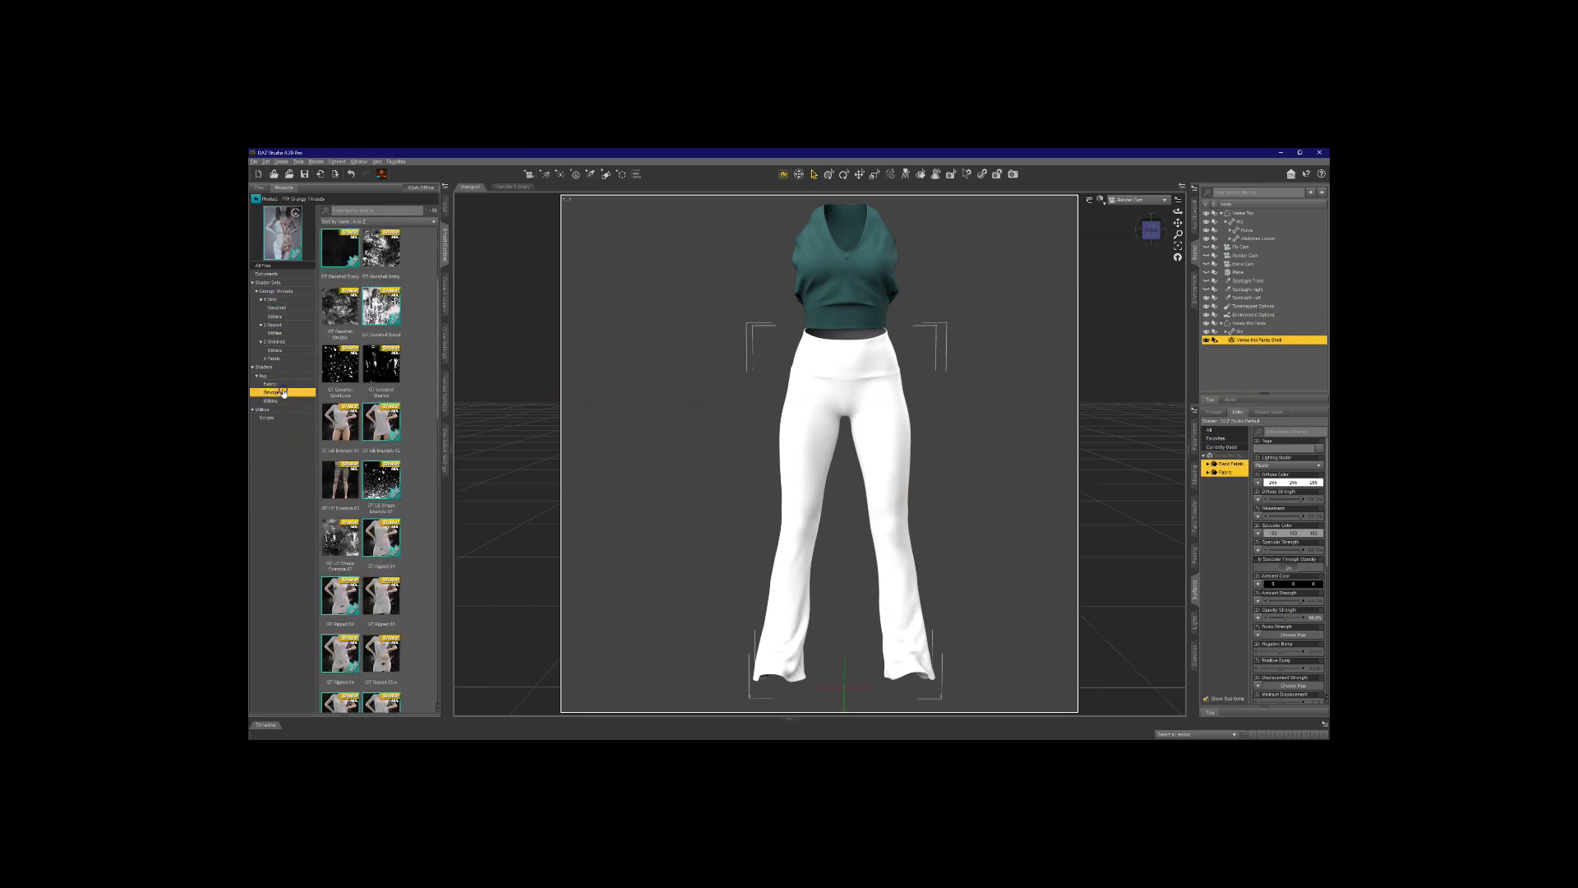
pyautogui.click(280, 301)
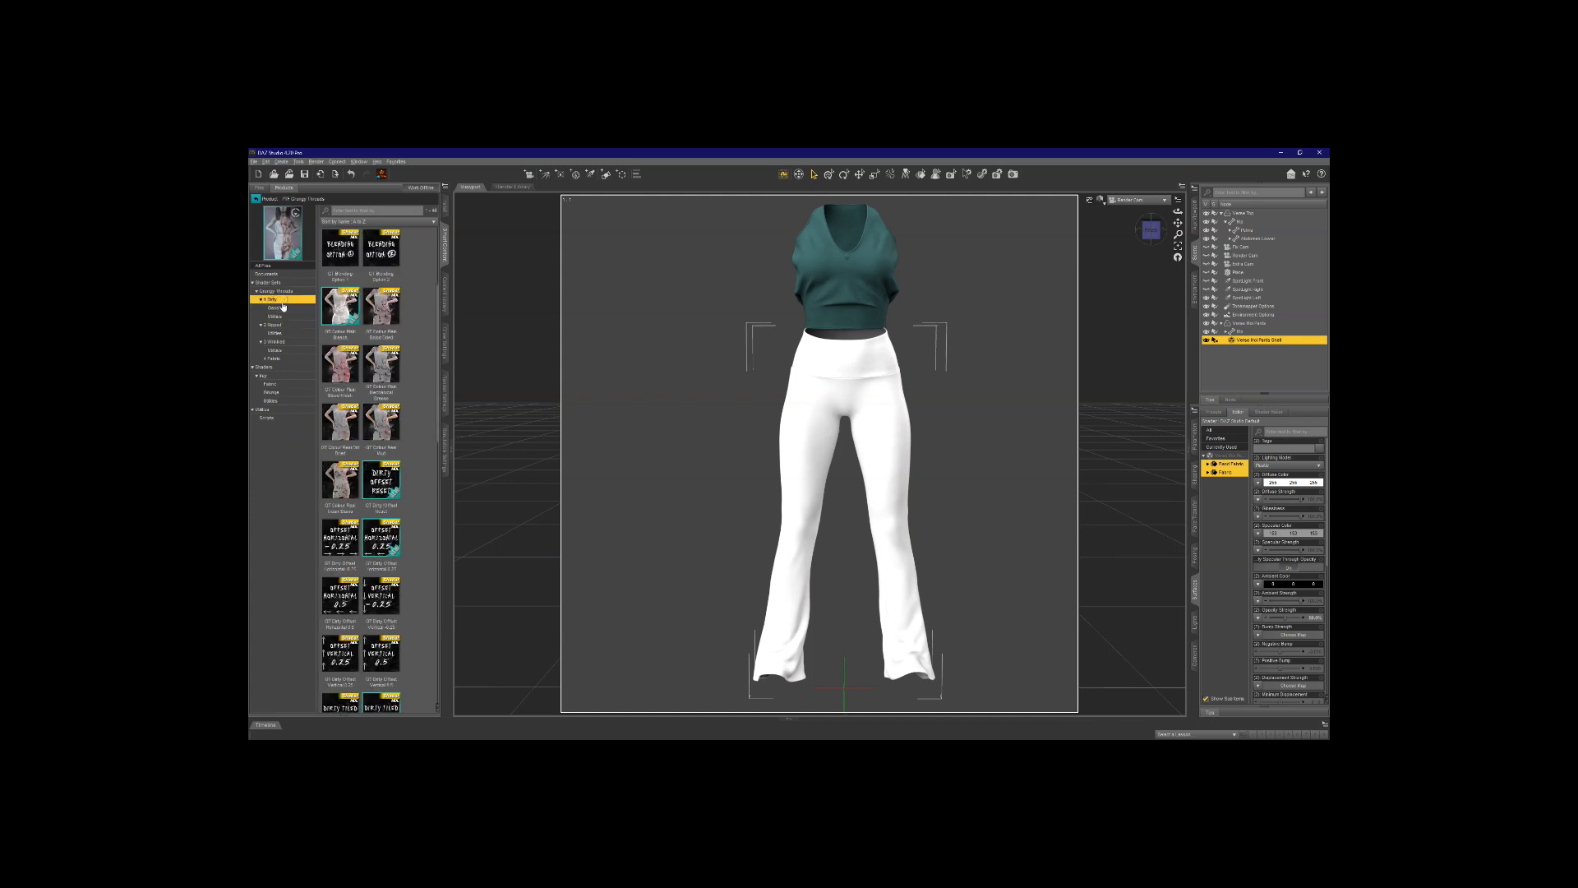
pyautogui.click(282, 308)
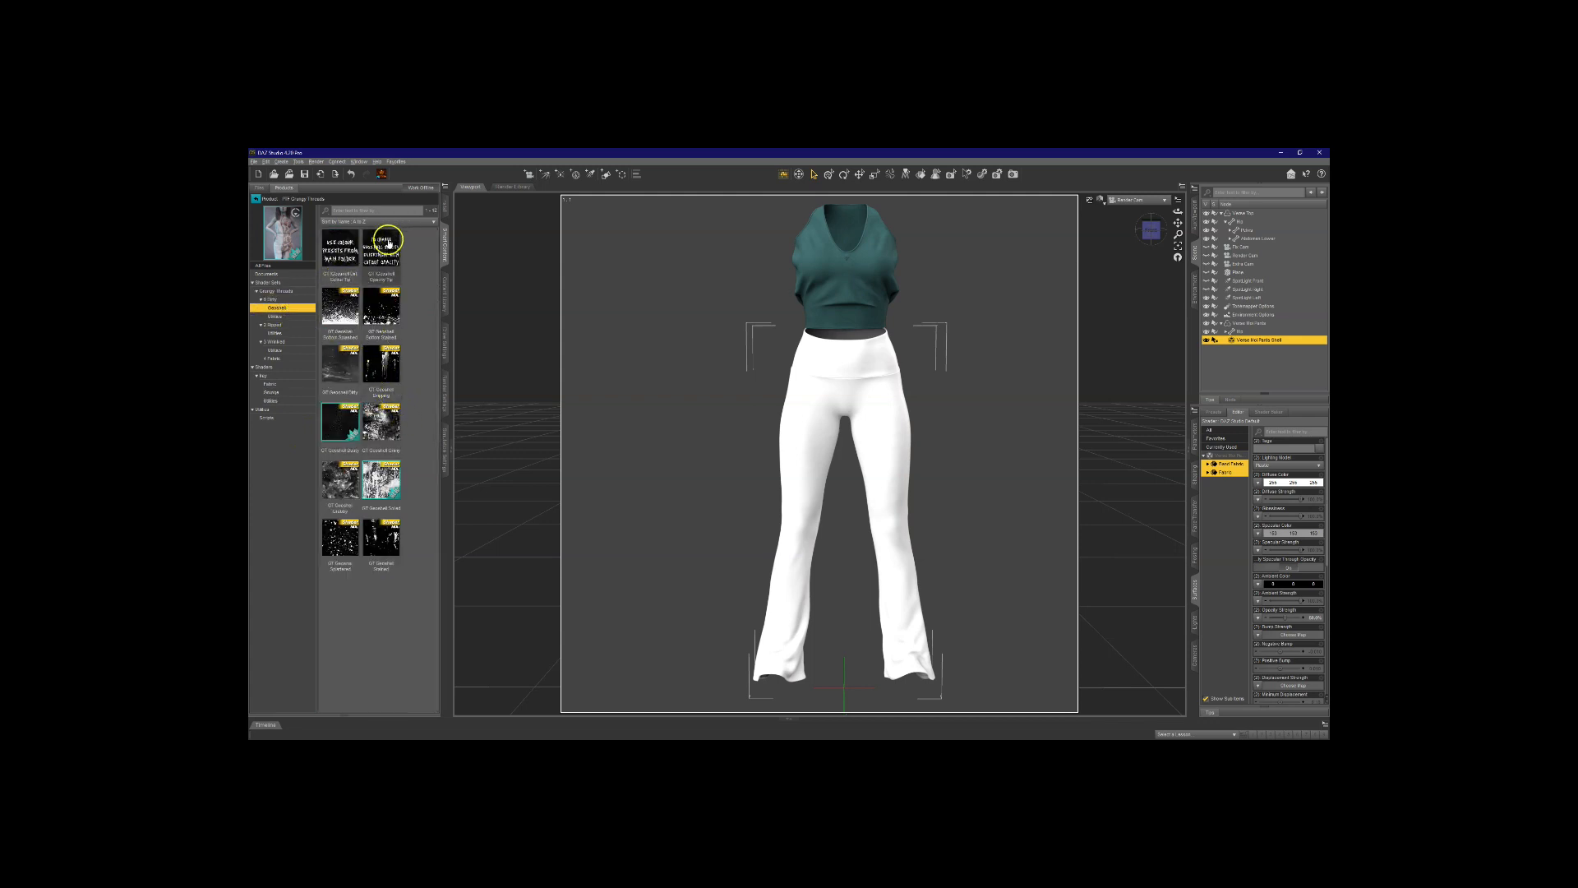
# Step: Read the opacity and dirt colour tips among the Geoshell presets in the Dirty folder
pyautogui.moveTo(386, 251)
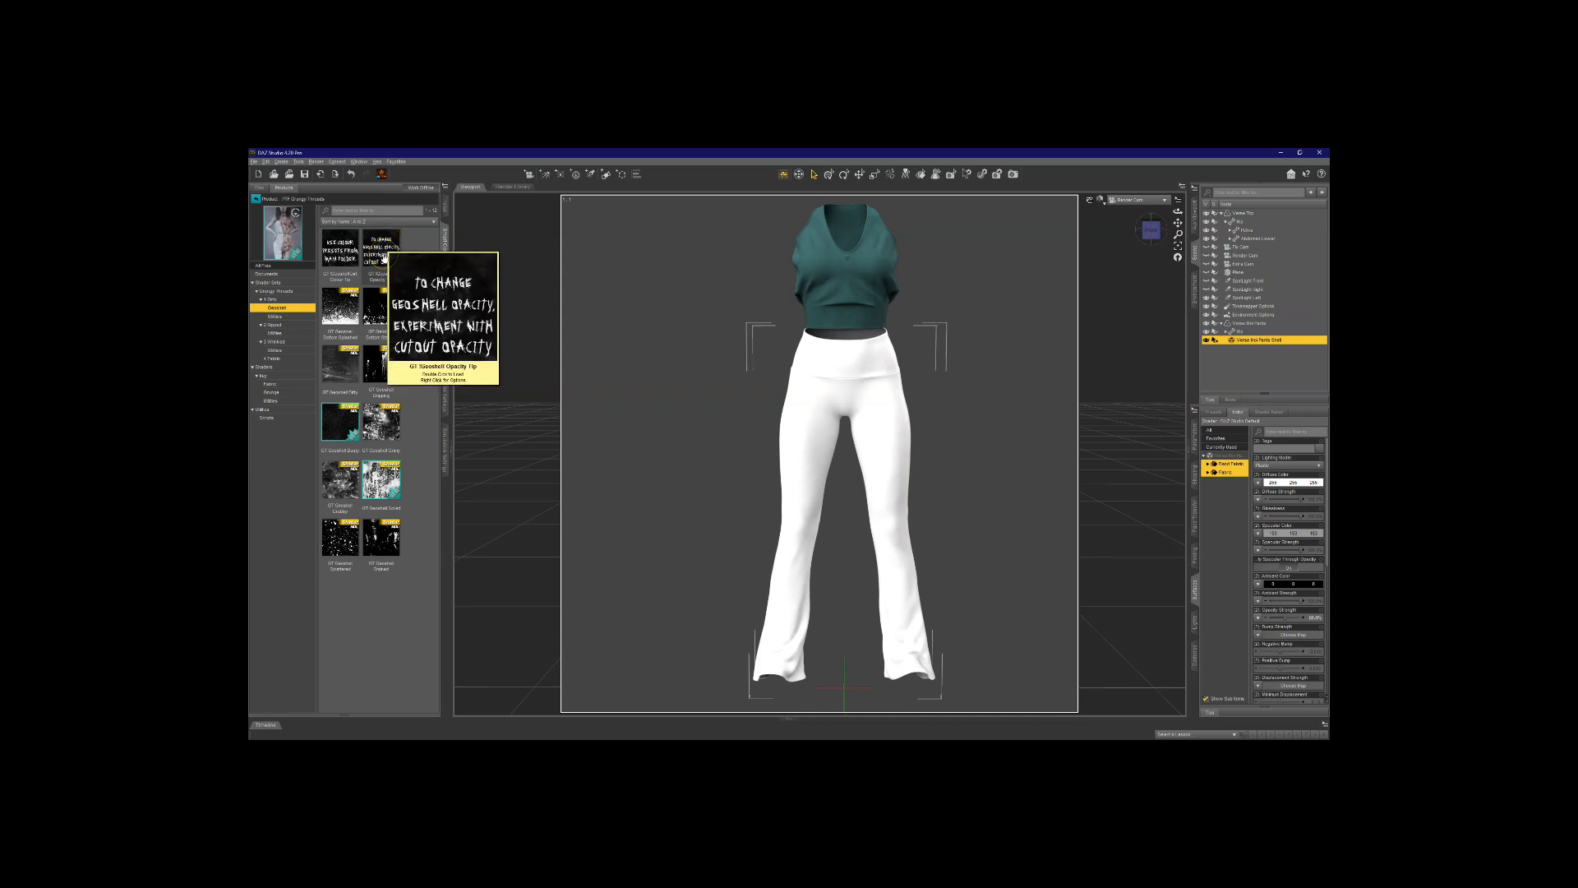
pyautogui.click(336, 253)
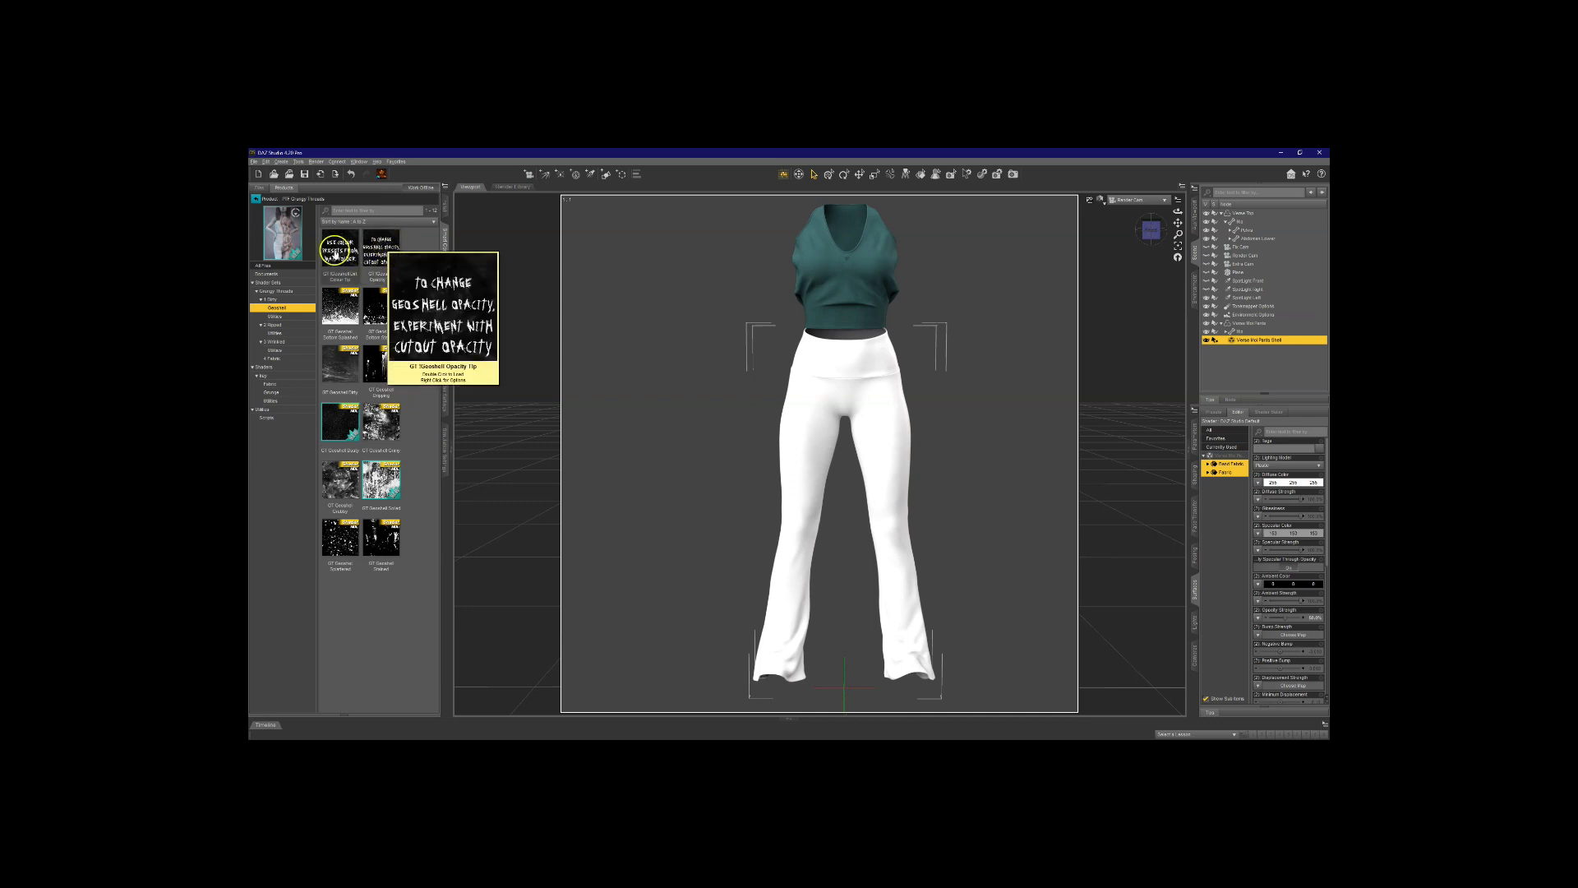
pyautogui.moveTo(342, 253)
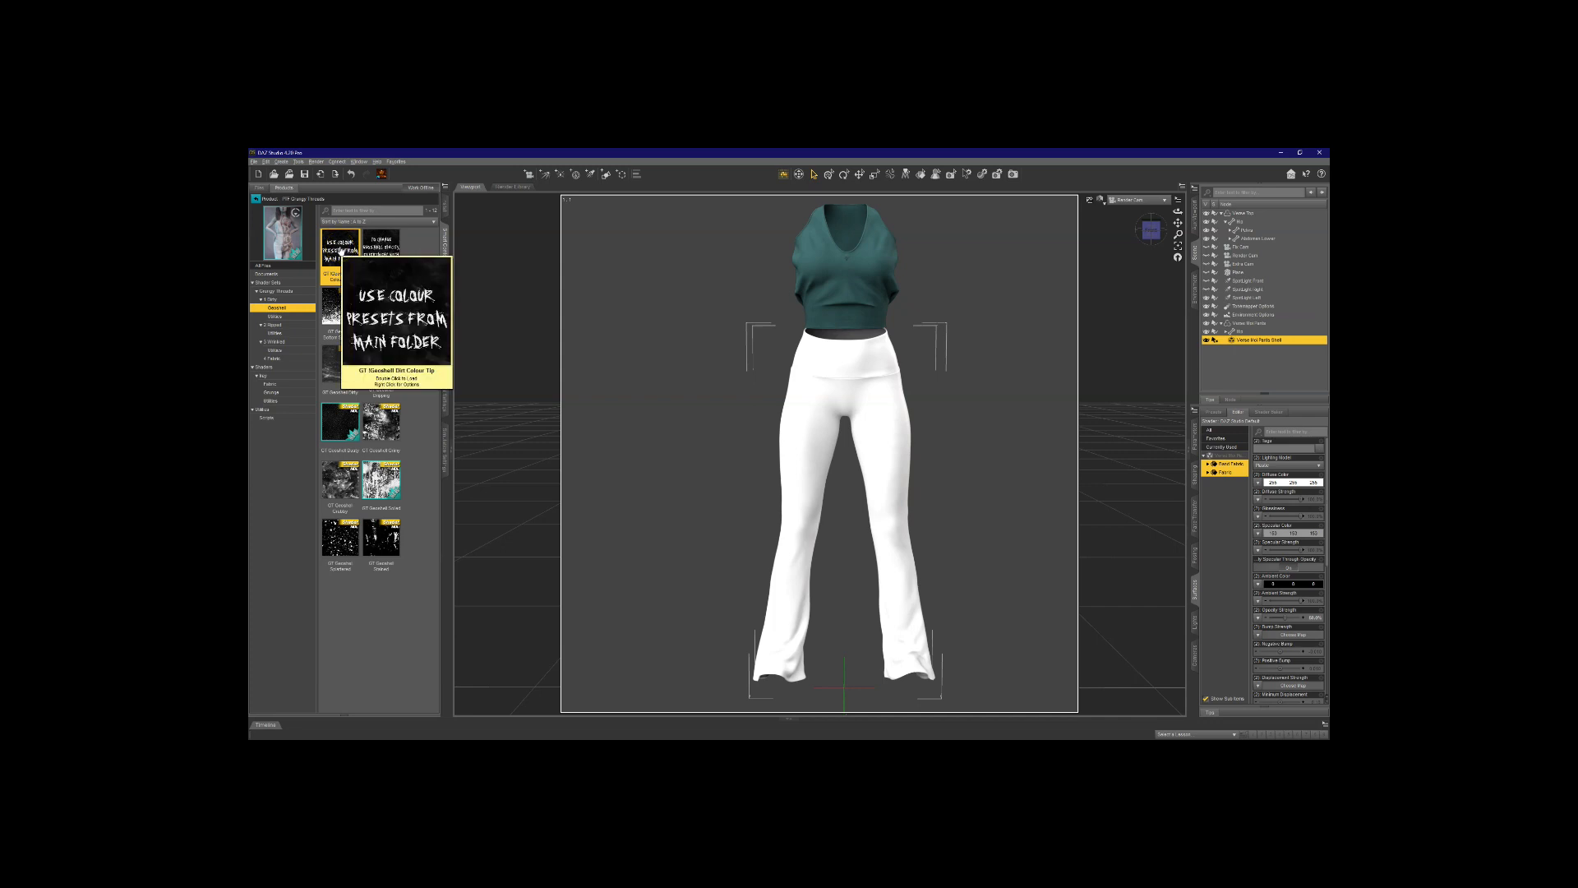
pyautogui.click(375, 427)
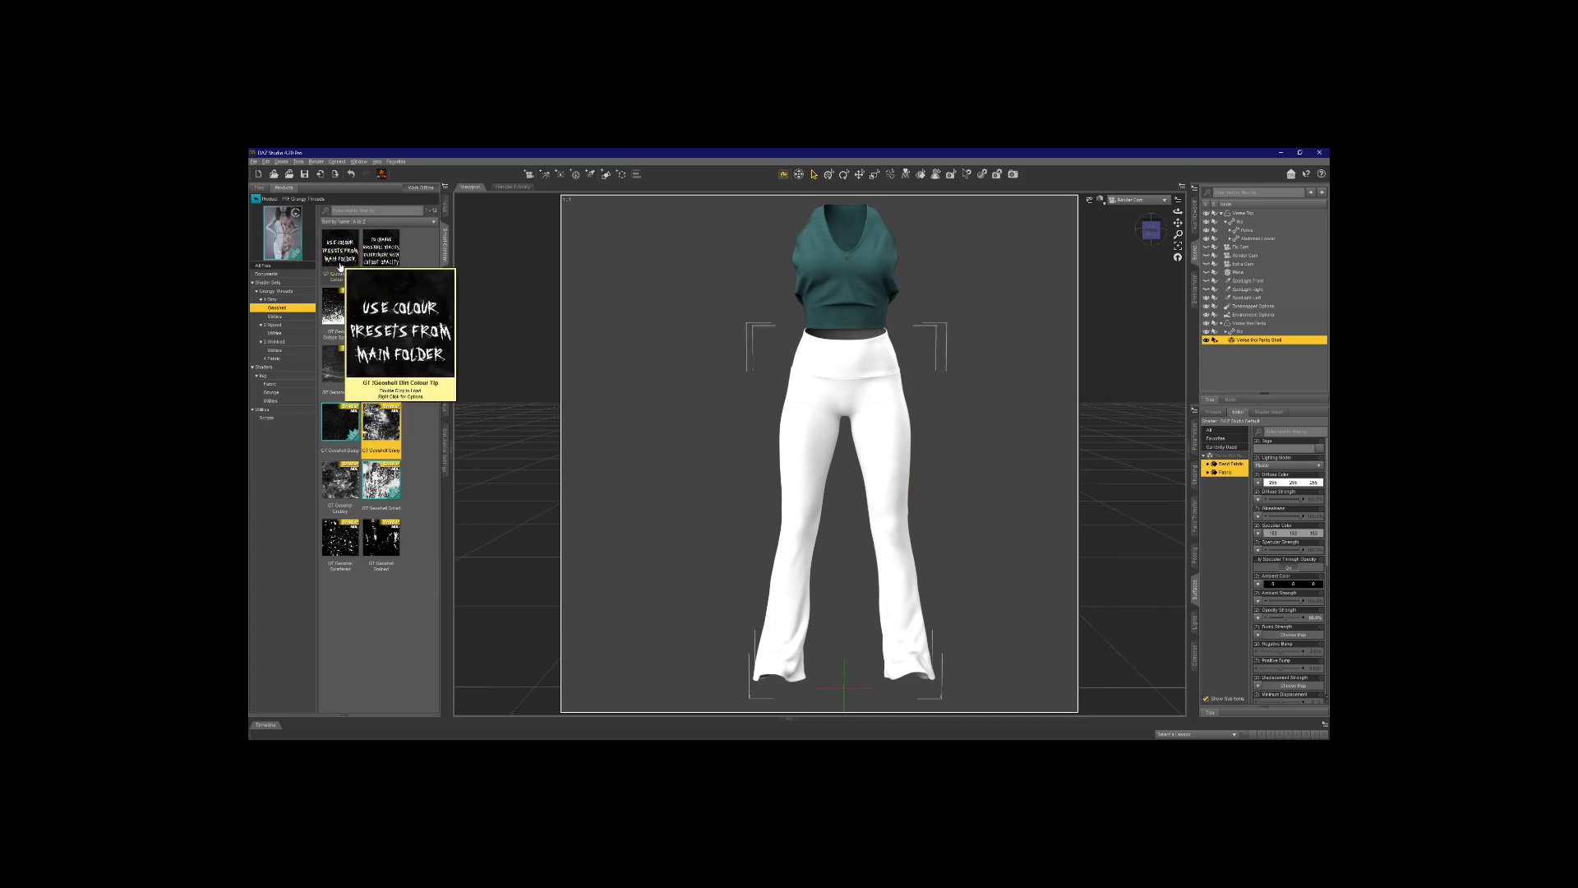
# Step: Try applying the GT Colour Real Dirt Dried preset from the main Grunge Threads folder to the pants shell
pyautogui.click(275, 291)
pyautogui.scroll(-5, 377, 502)
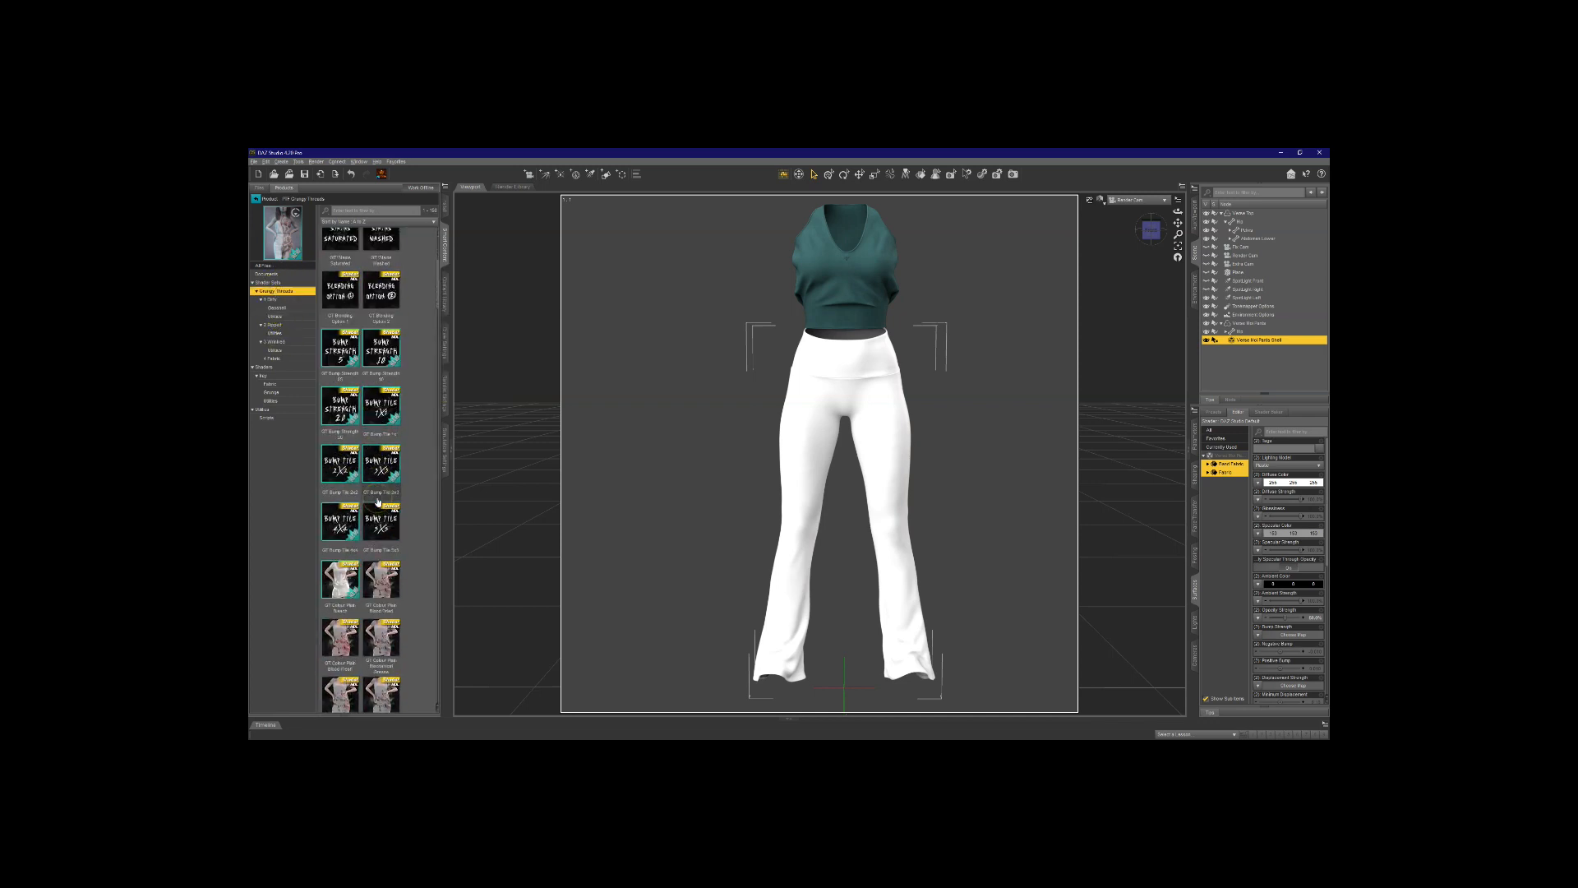
pyautogui.scroll(-5, 377, 501)
pyautogui.scroll(-10, 377, 502)
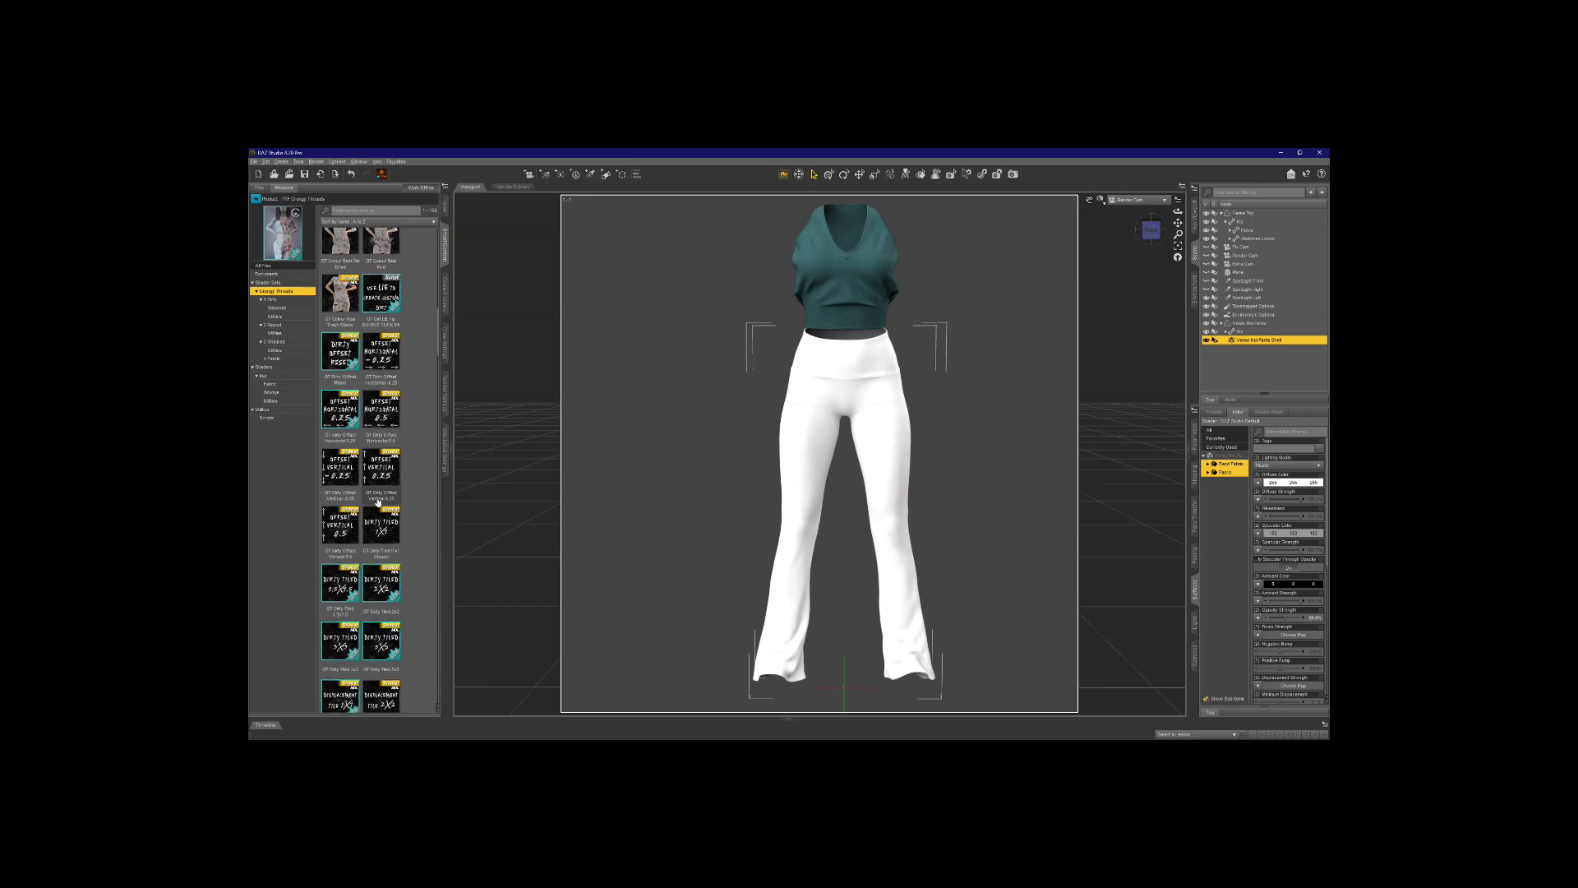
pyautogui.click(377, 451)
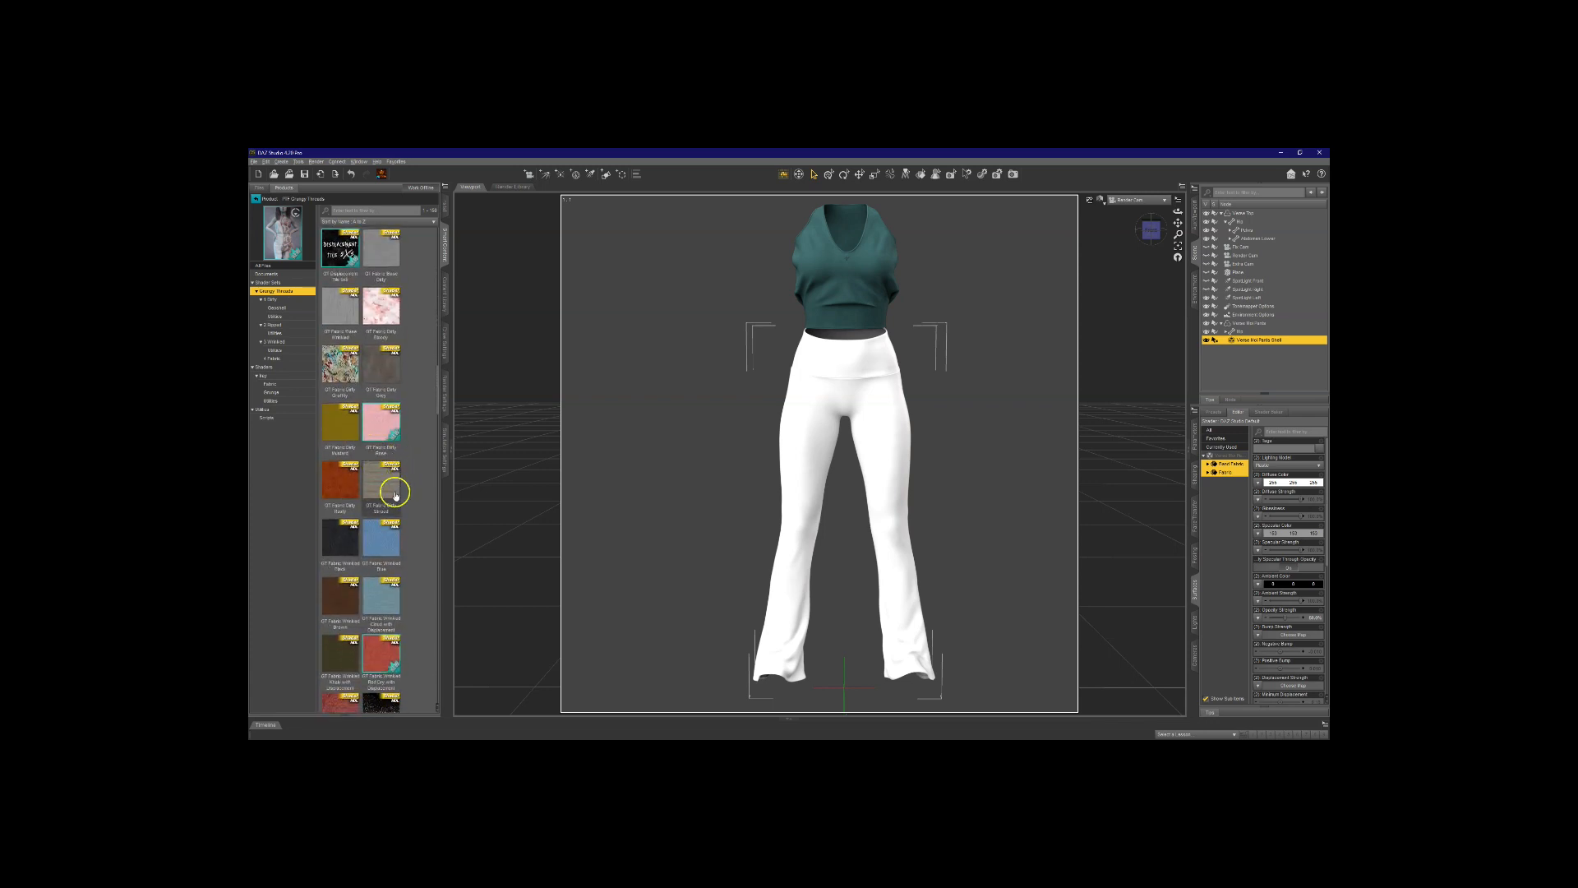
pyautogui.scroll(5, 390, 386)
pyautogui.scroll(4, 386, 411)
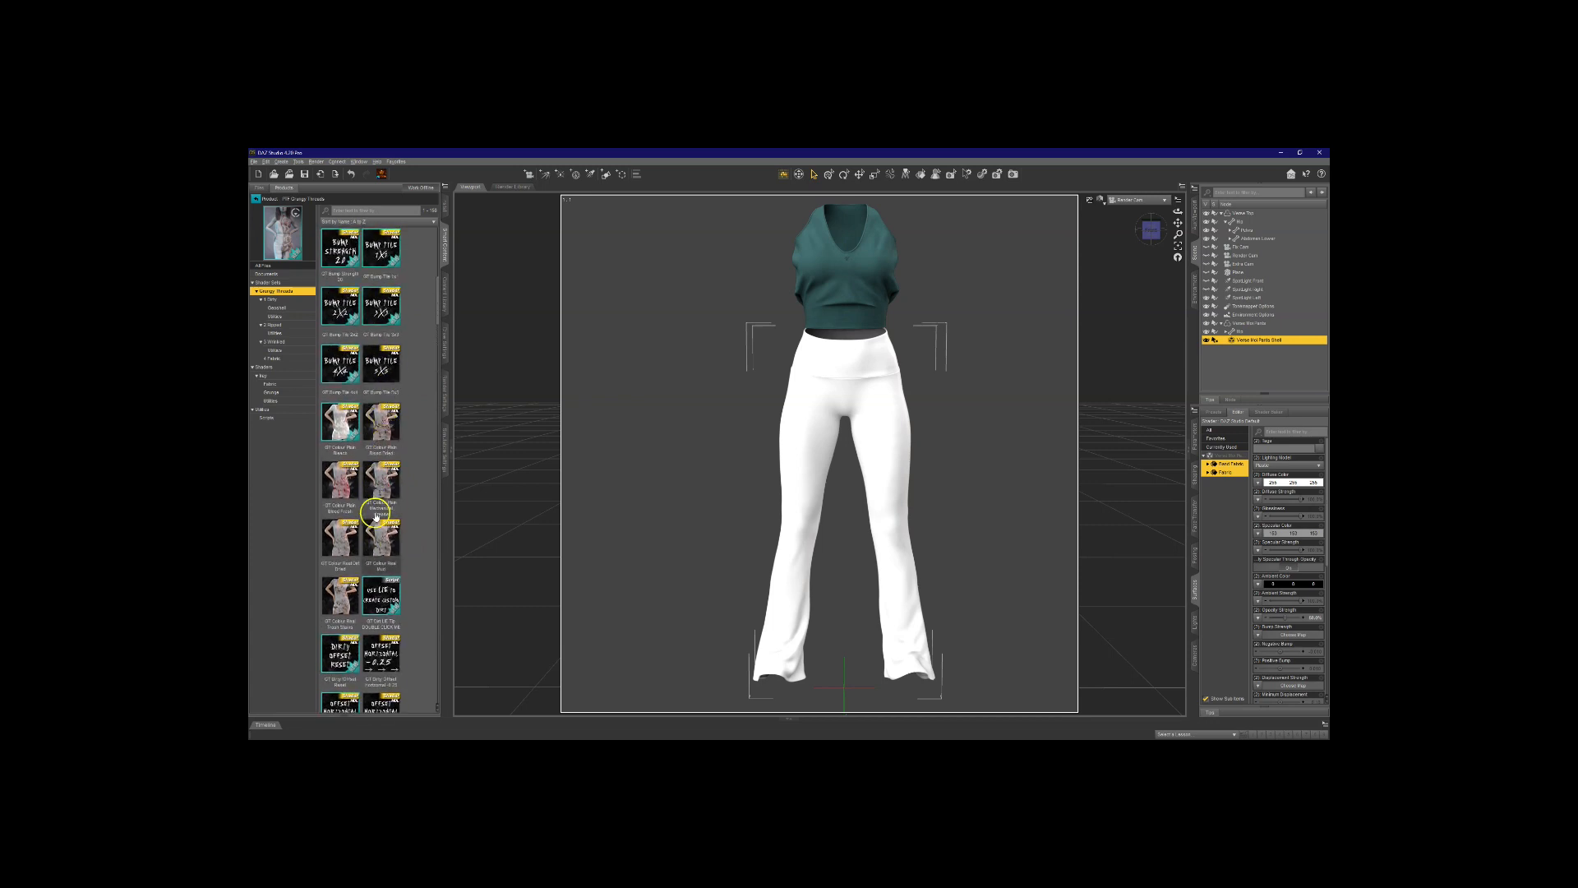
pyautogui.moveTo(336, 554)
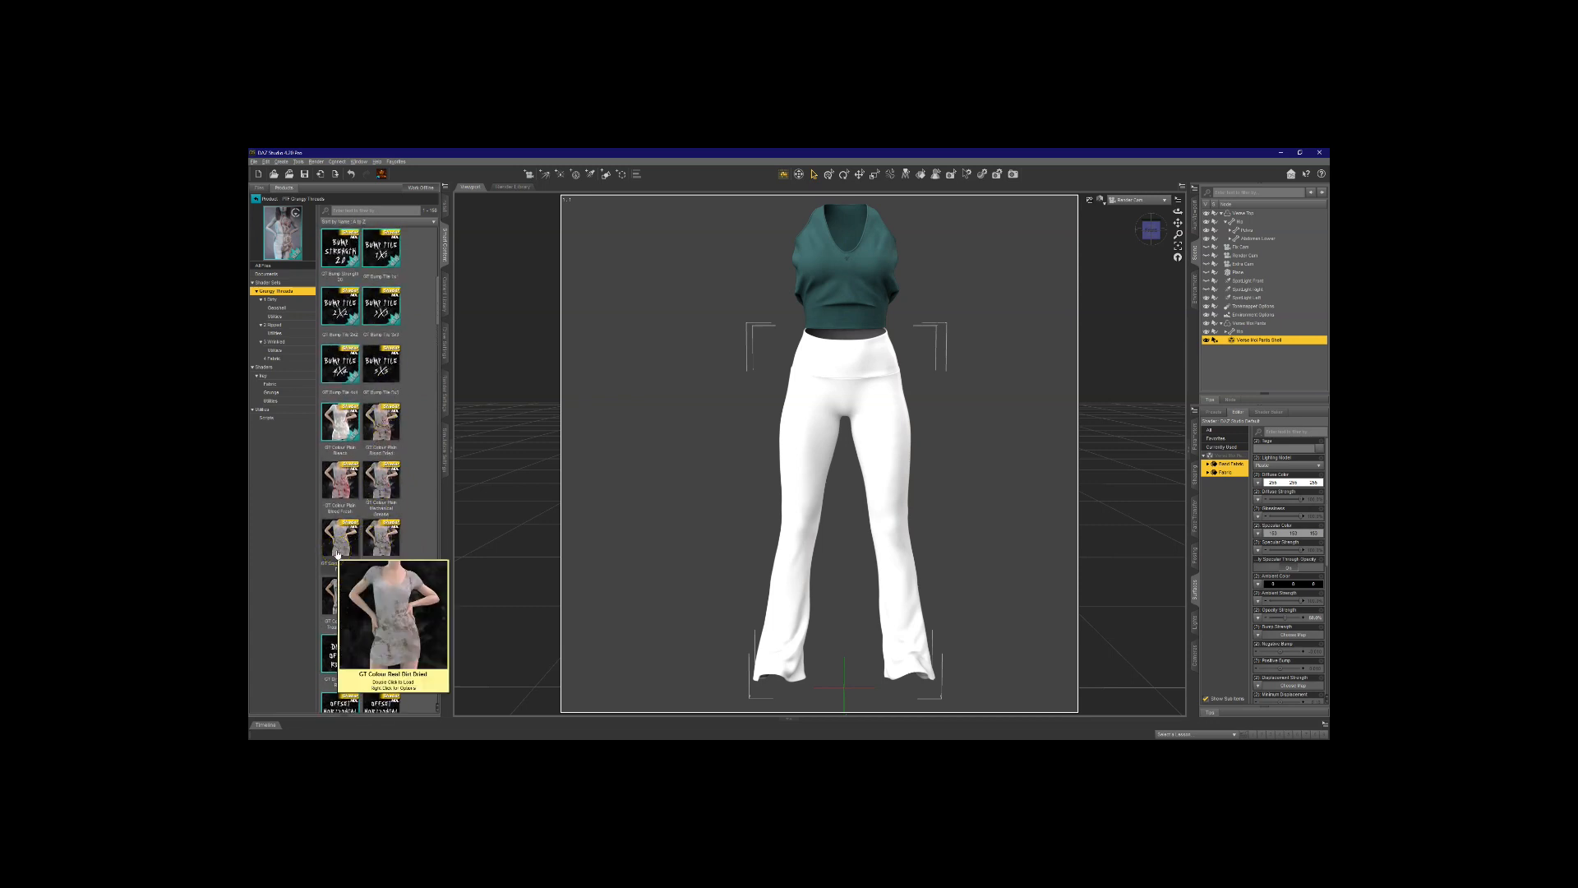
pyautogui.doubleClick(337, 554)
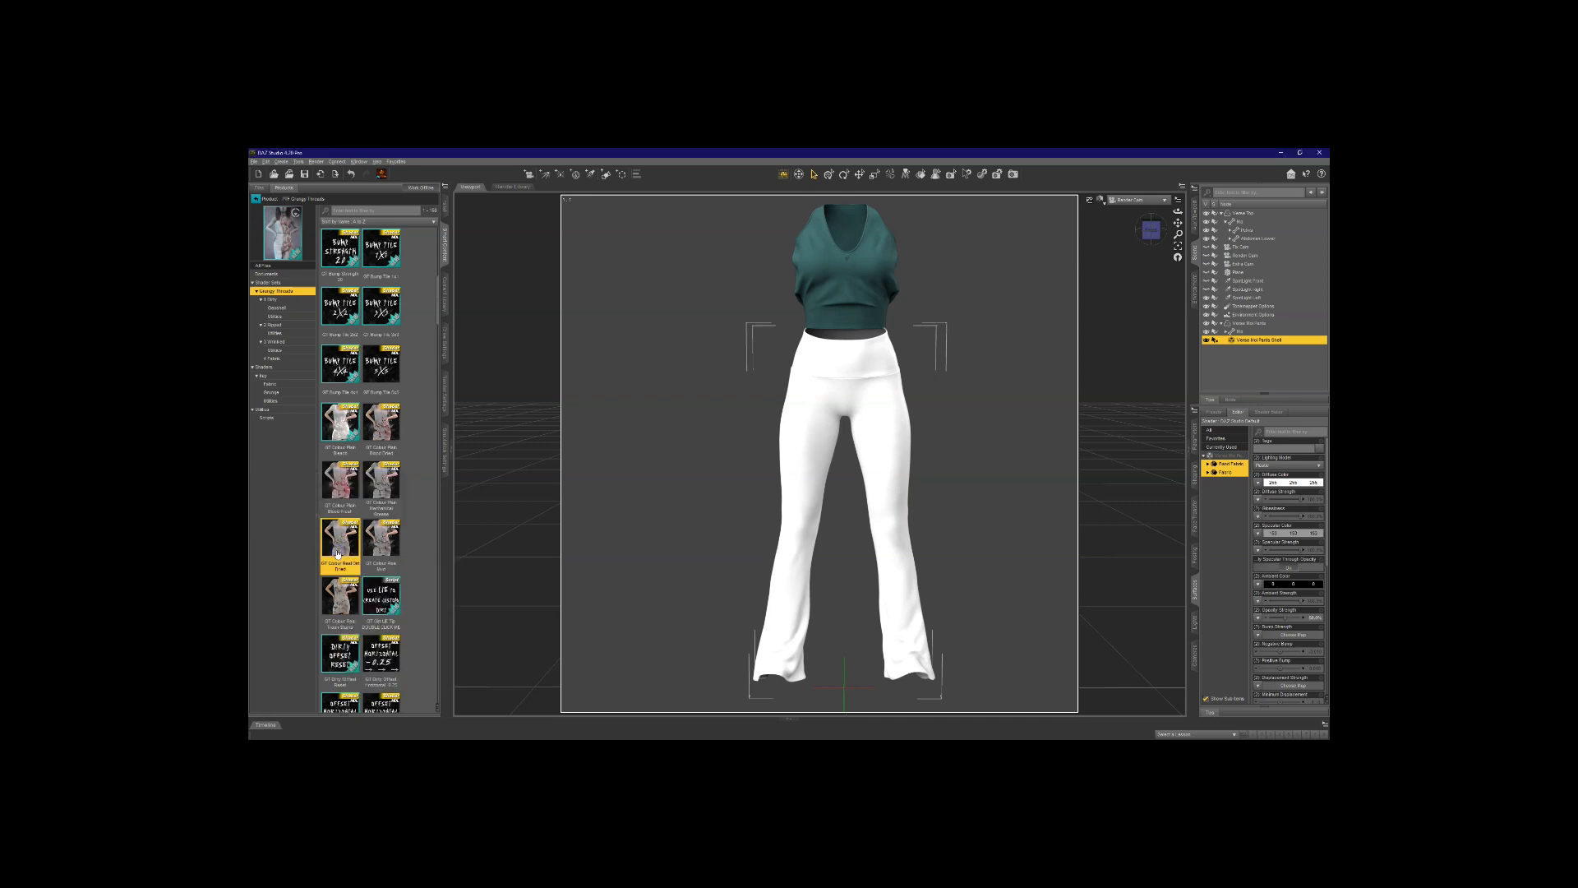
pyautogui.scroll(5, 363, 425)
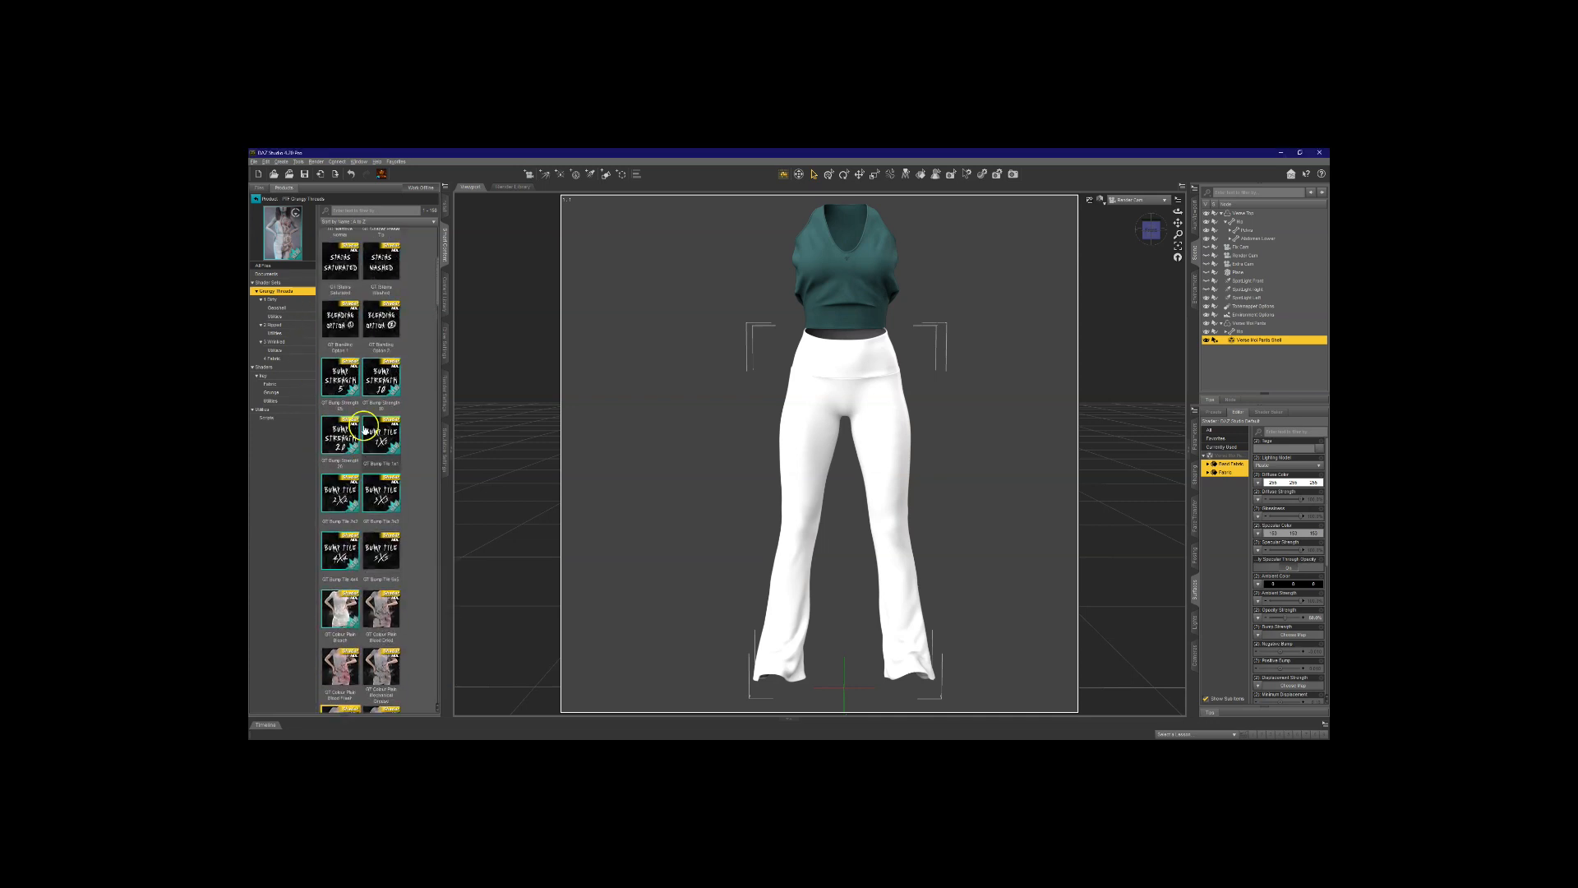
# Step: Apply the GT Geoshell Bottom Stained preset from the Dirty folder's Geoshell presets to the pants shell
pyautogui.click(276, 307)
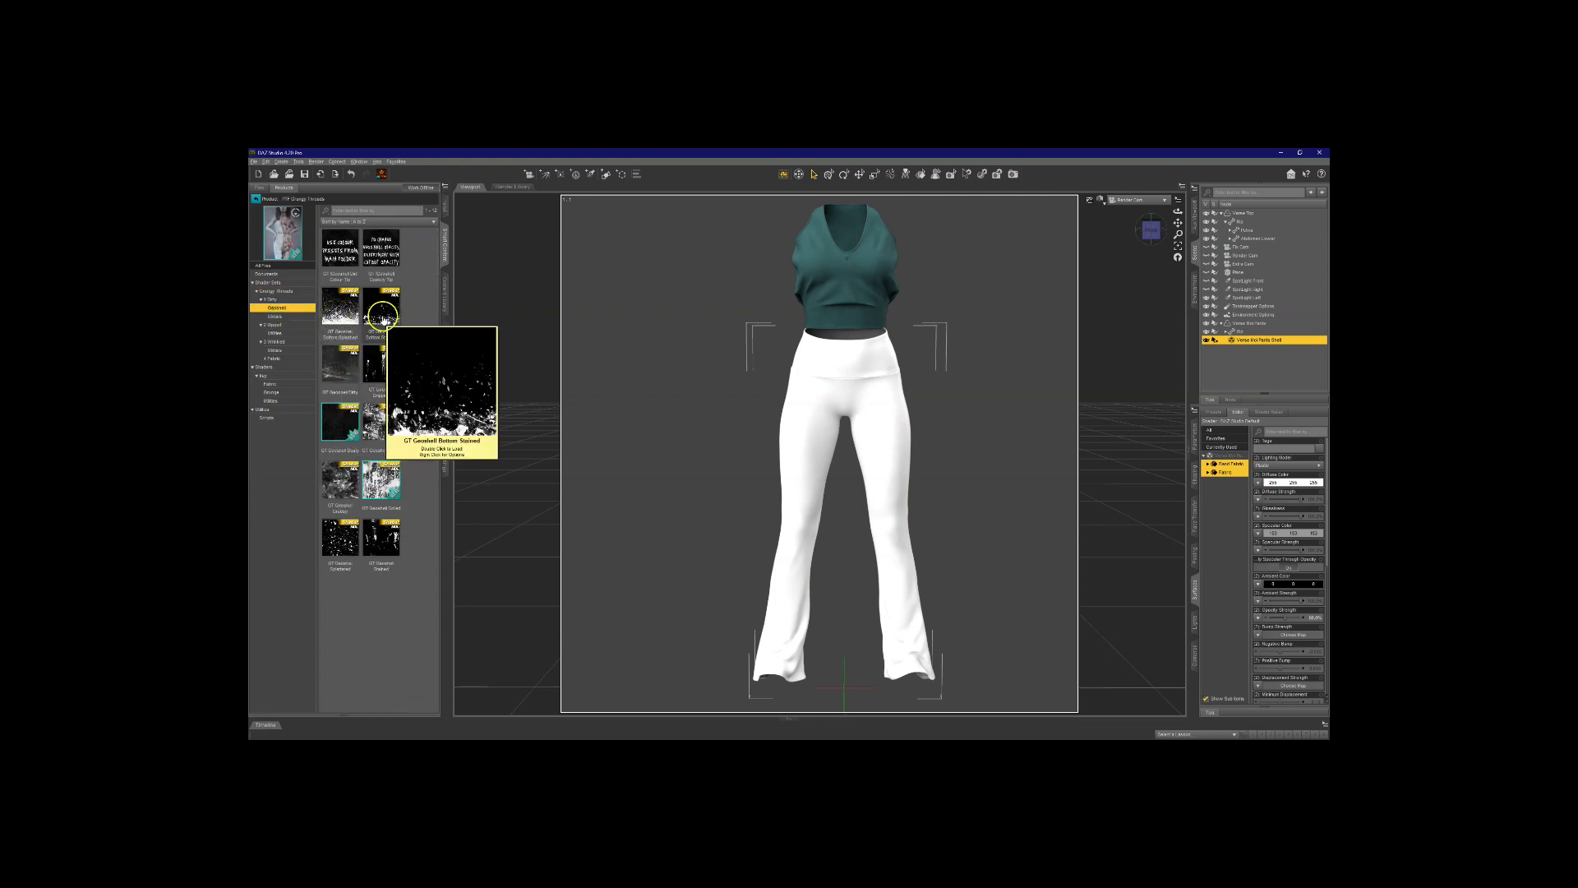
pyautogui.doubleClick(381, 311)
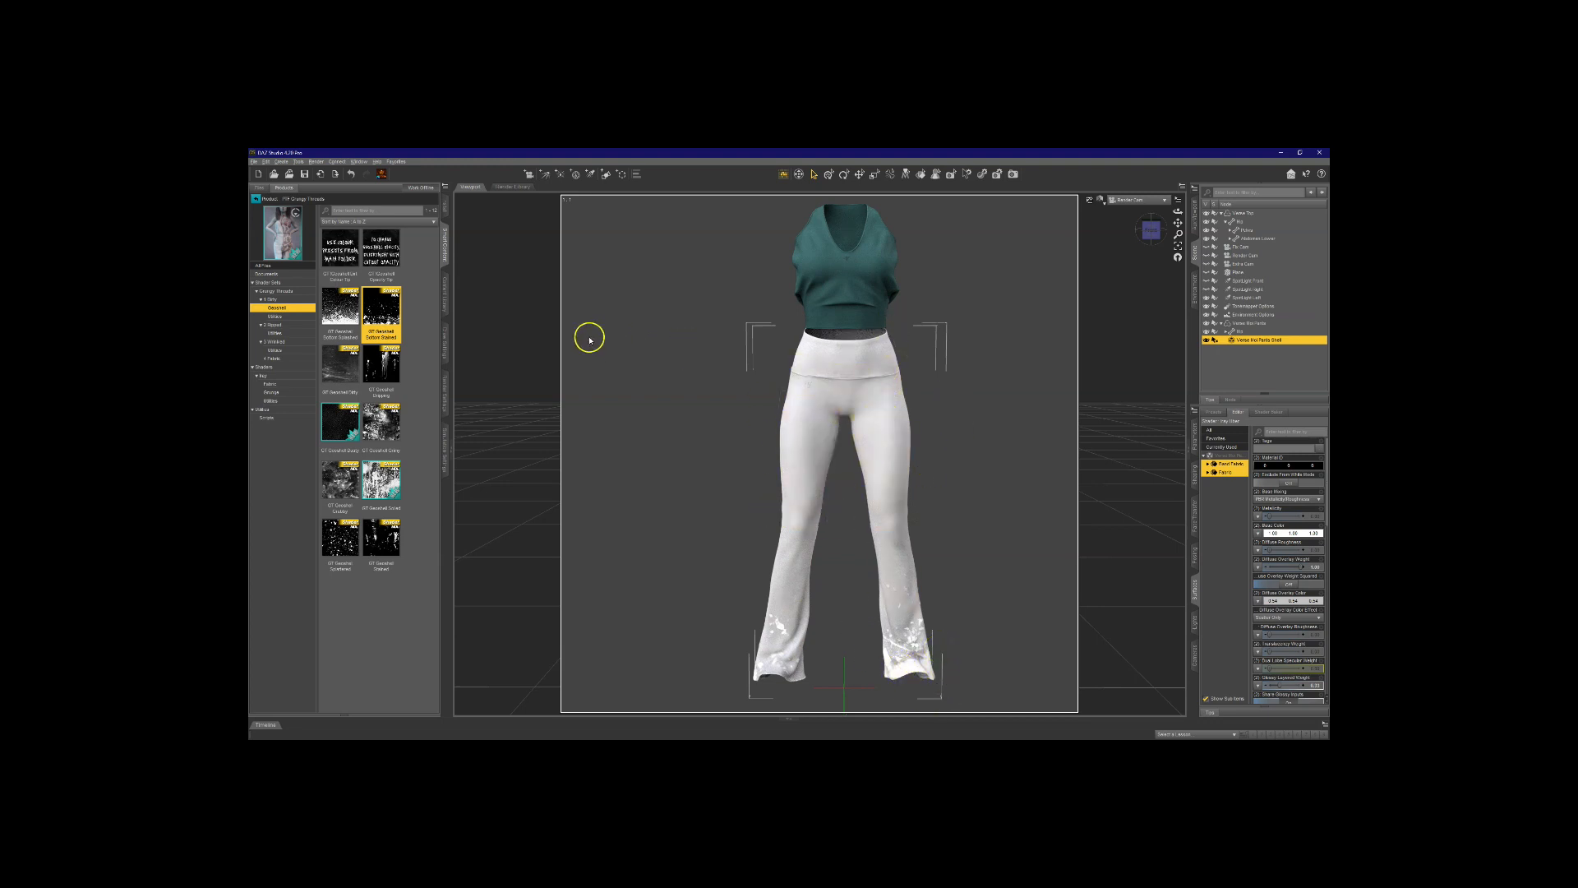
pyautogui.moveTo(396, 372)
# Step: Colour the stains on the pants shell with GT Colour Real Dirt Dried from the Iray Fabric shaders
pyautogui.click(278, 316)
pyautogui.click(276, 326)
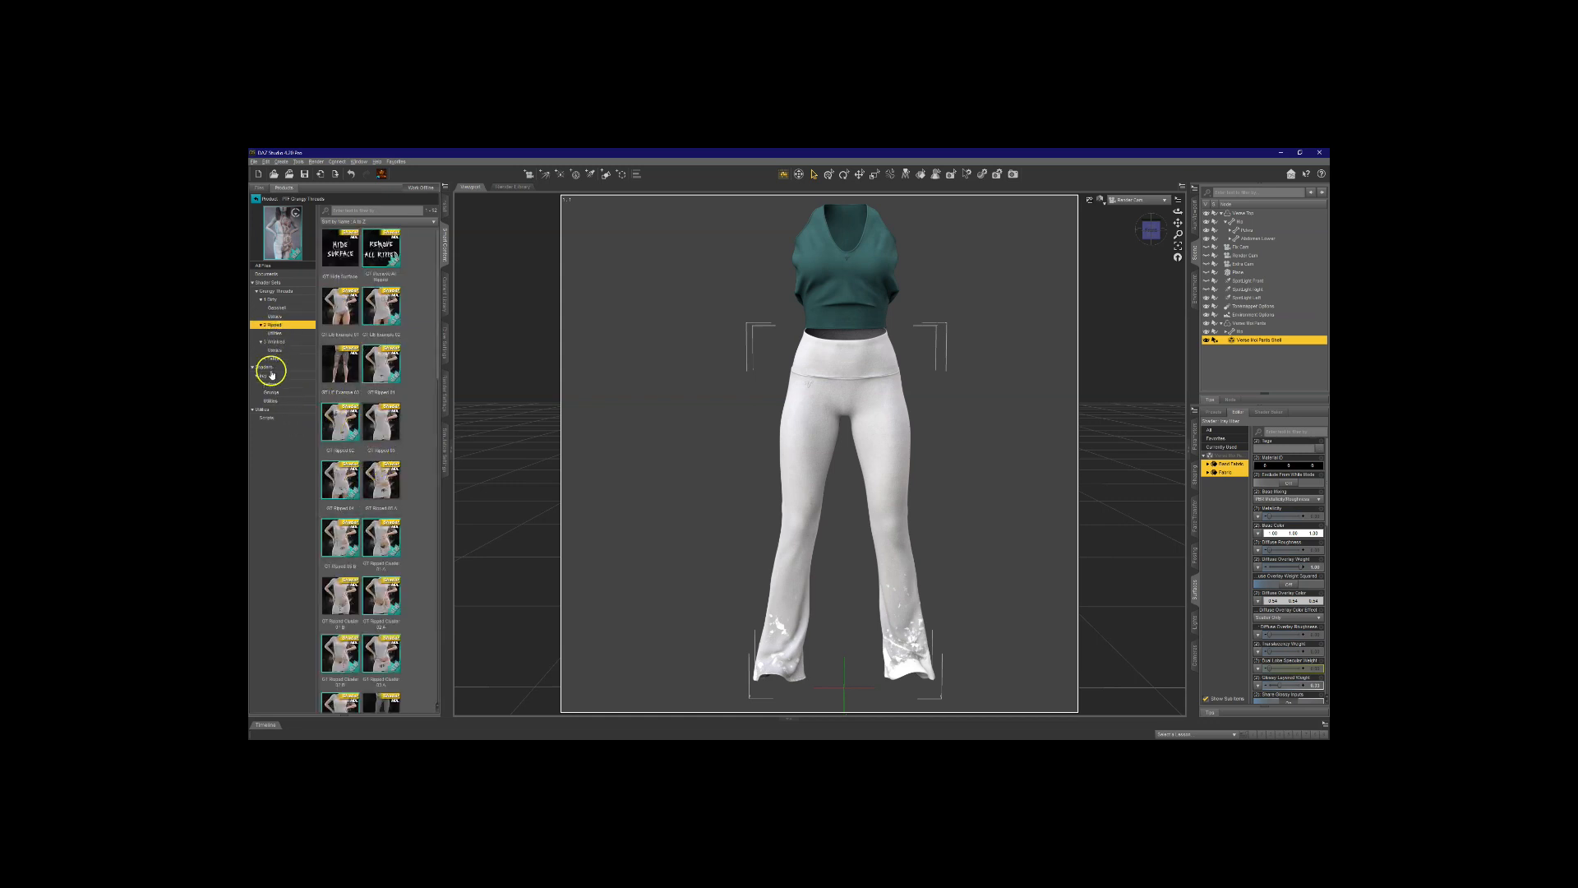
pyautogui.click(271, 383)
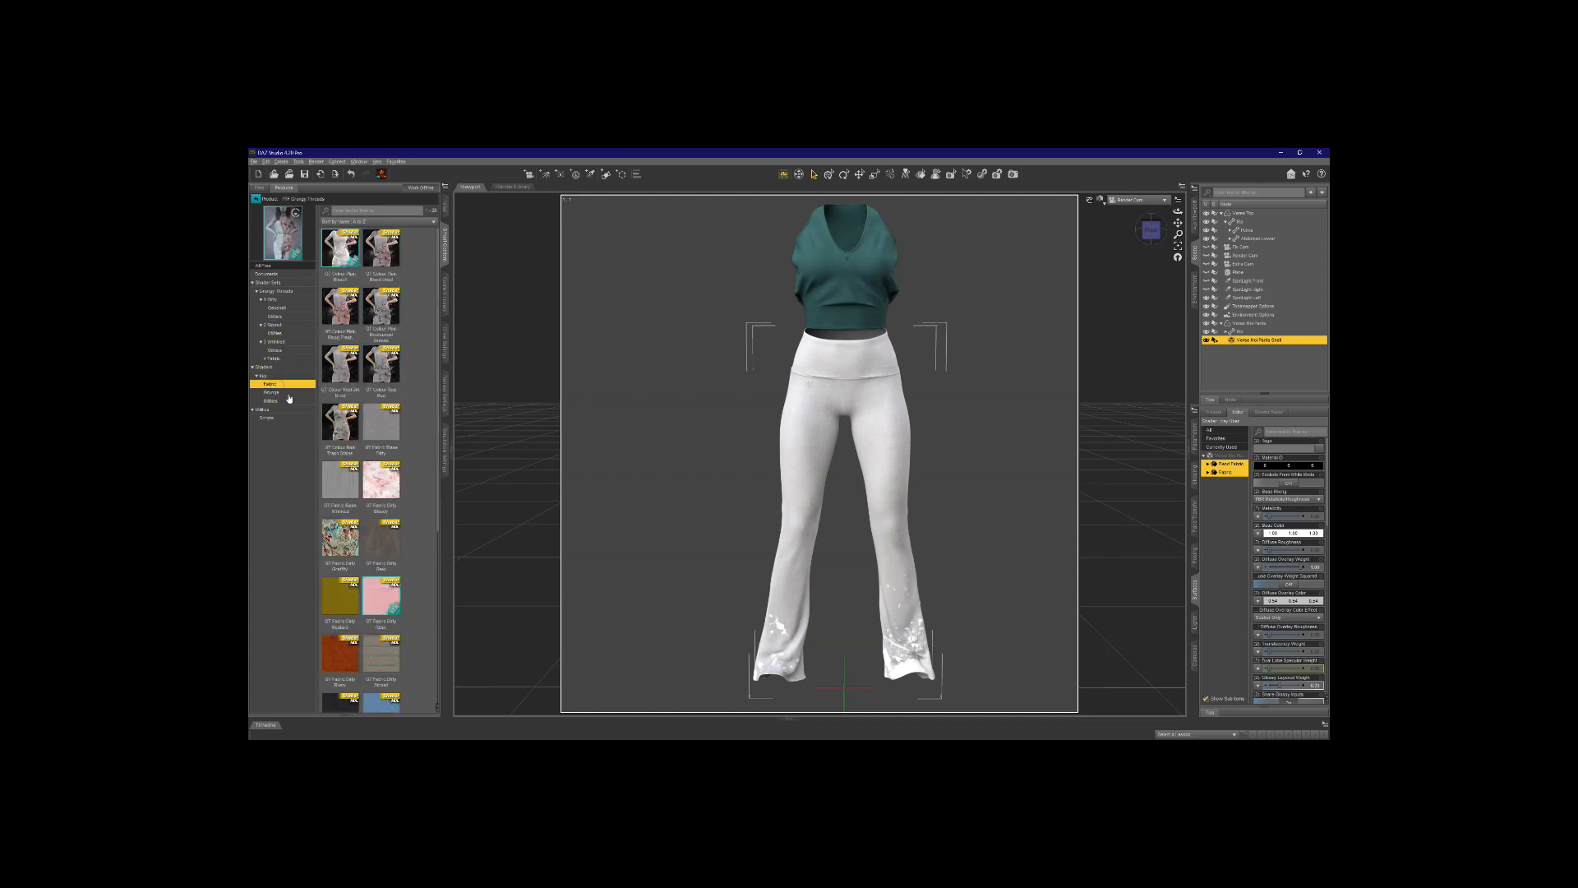
pyautogui.moveTo(344, 380)
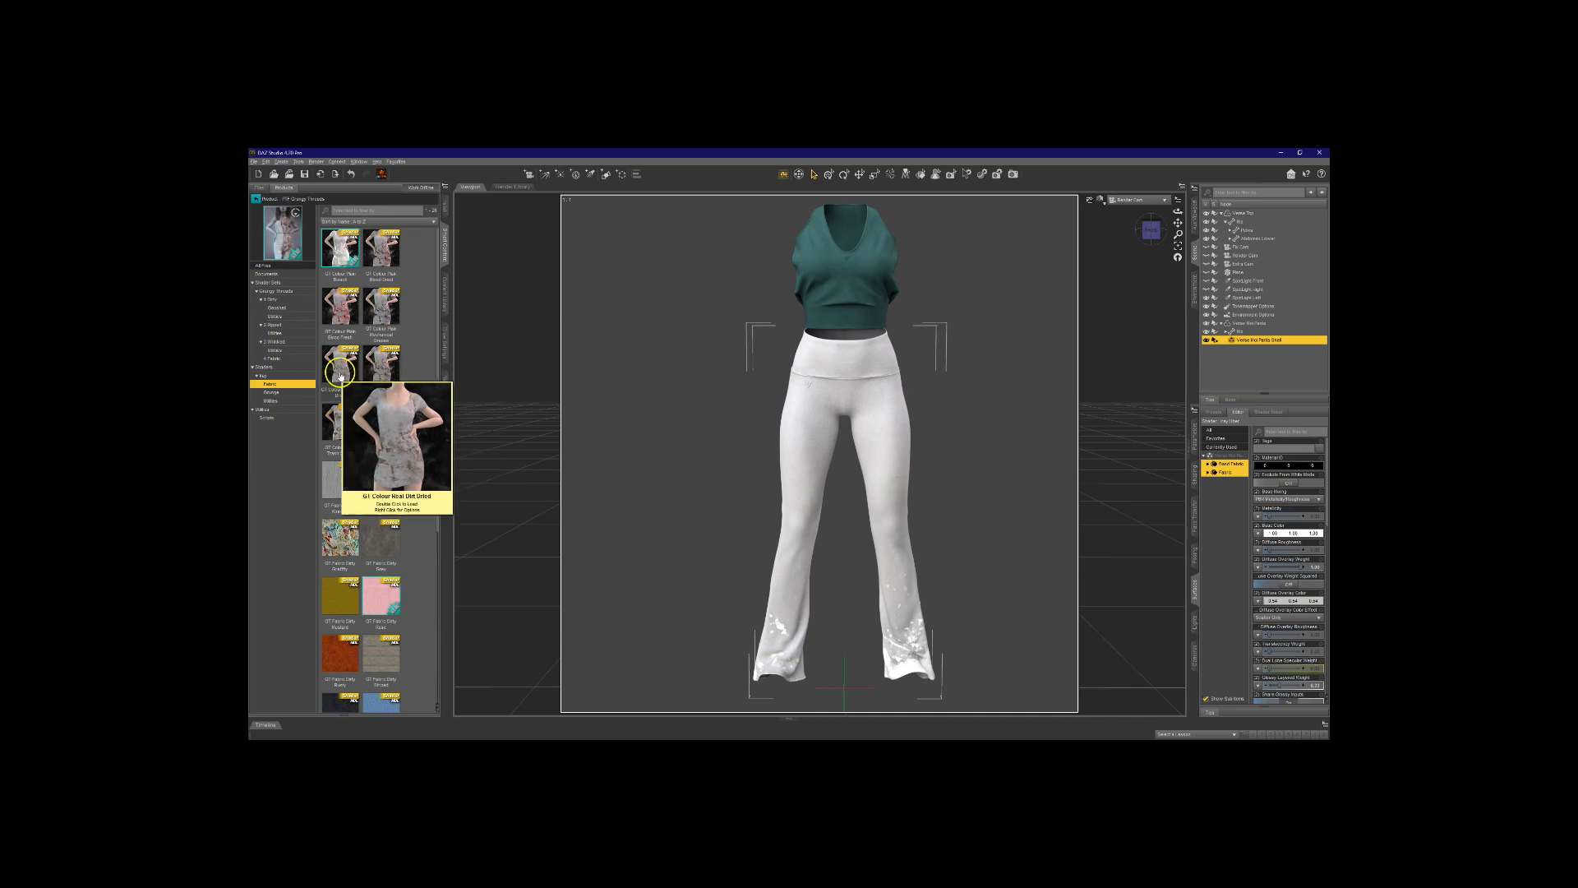
pyautogui.click(343, 370)
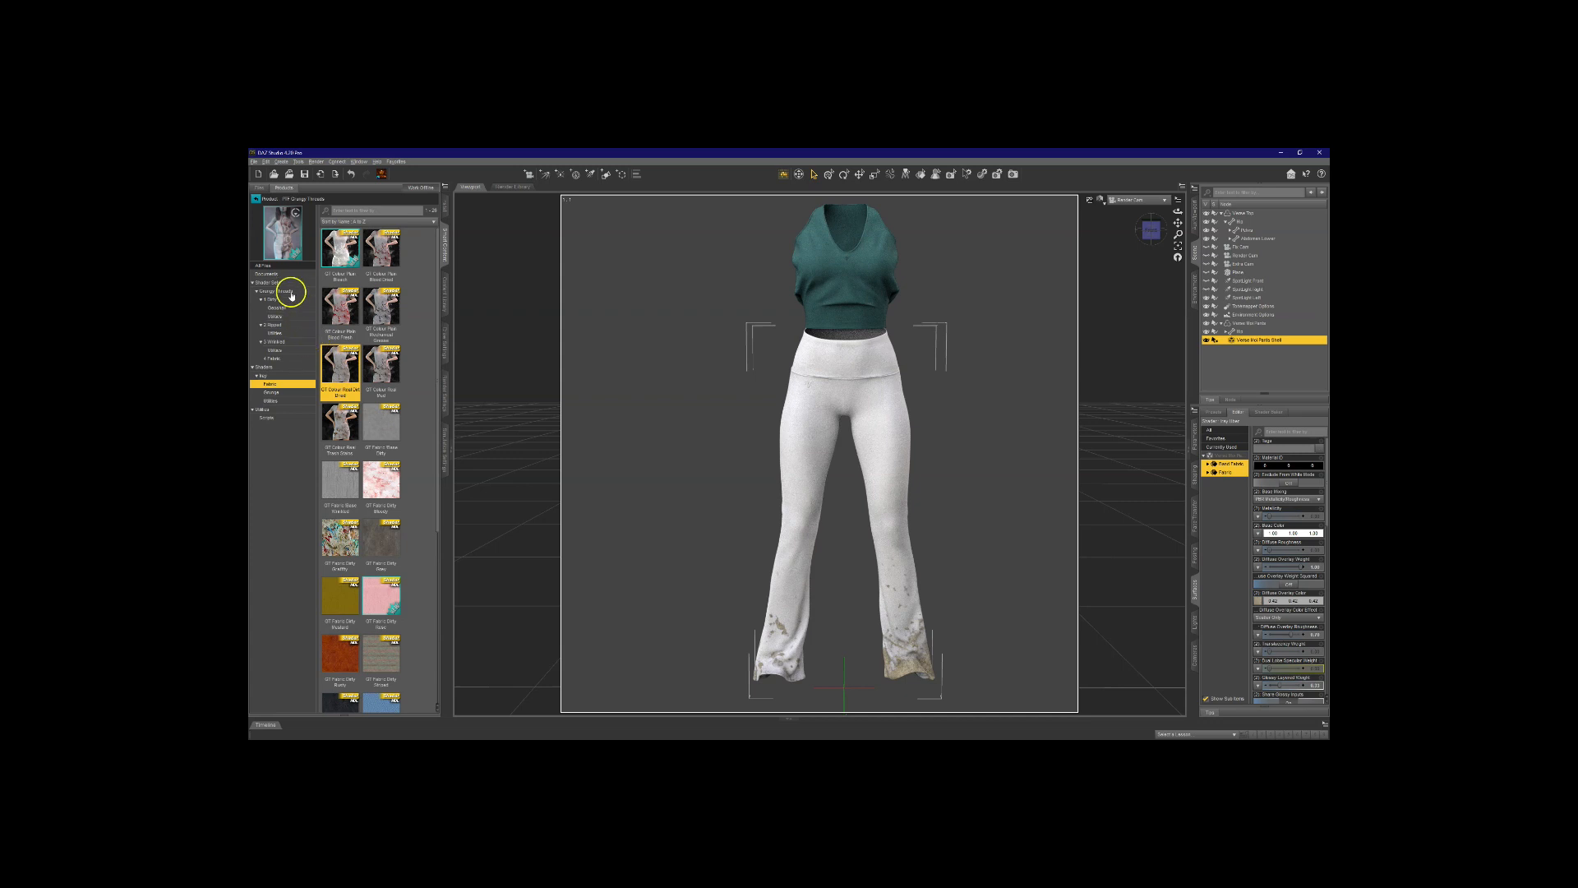
# Step: Try other Geoshell dirt presets on the pants shell, including the dripping variant and the heavier bottom dirt
pyautogui.click(276, 308)
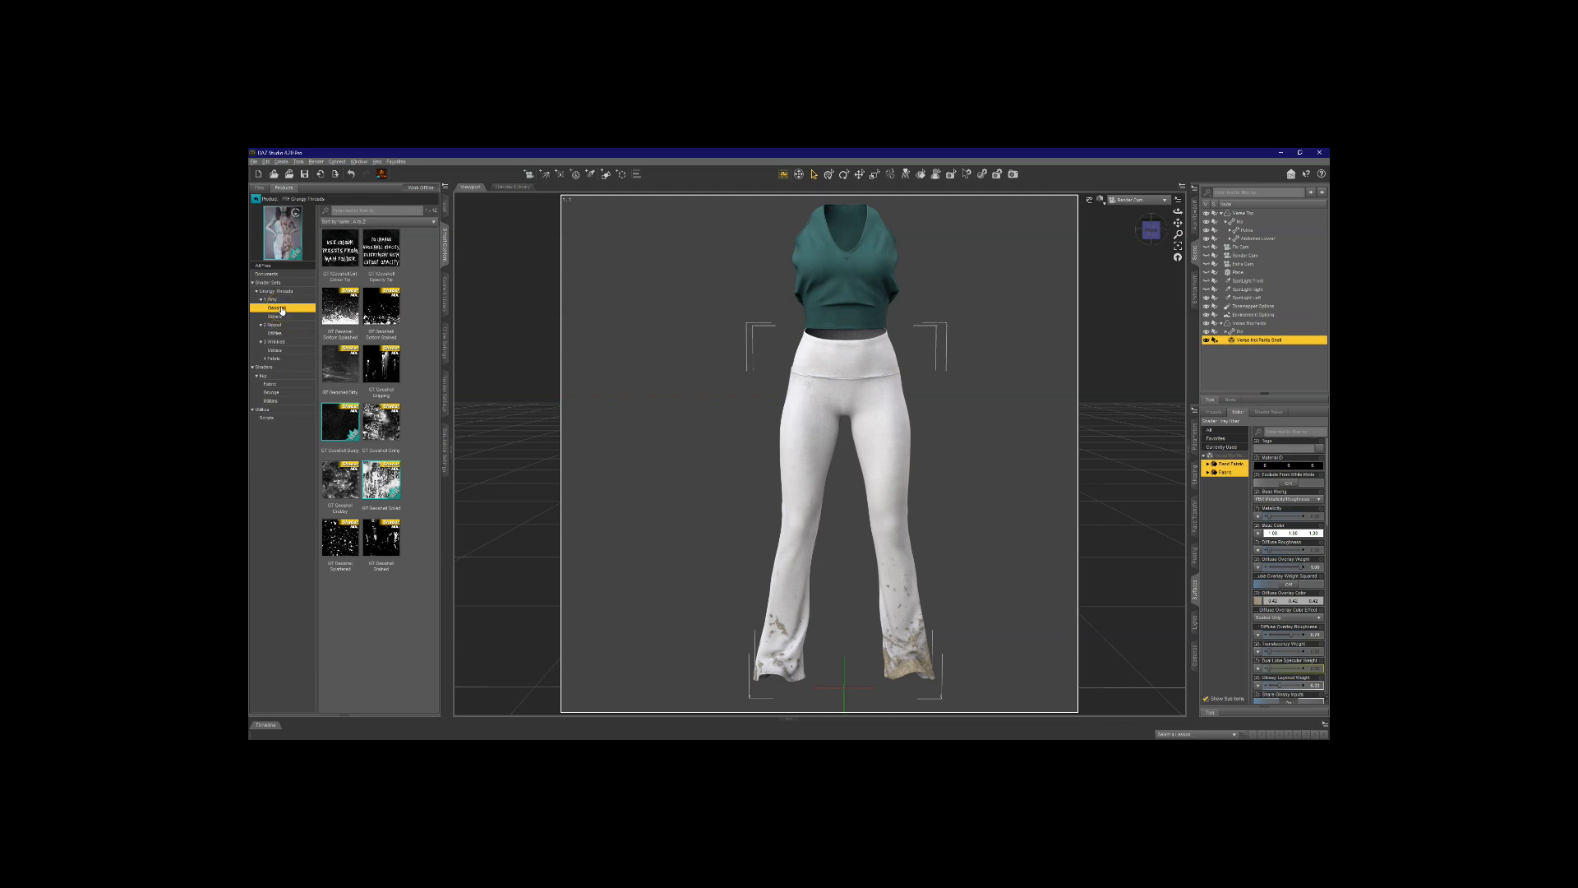
pyautogui.doubleClick(342, 426)
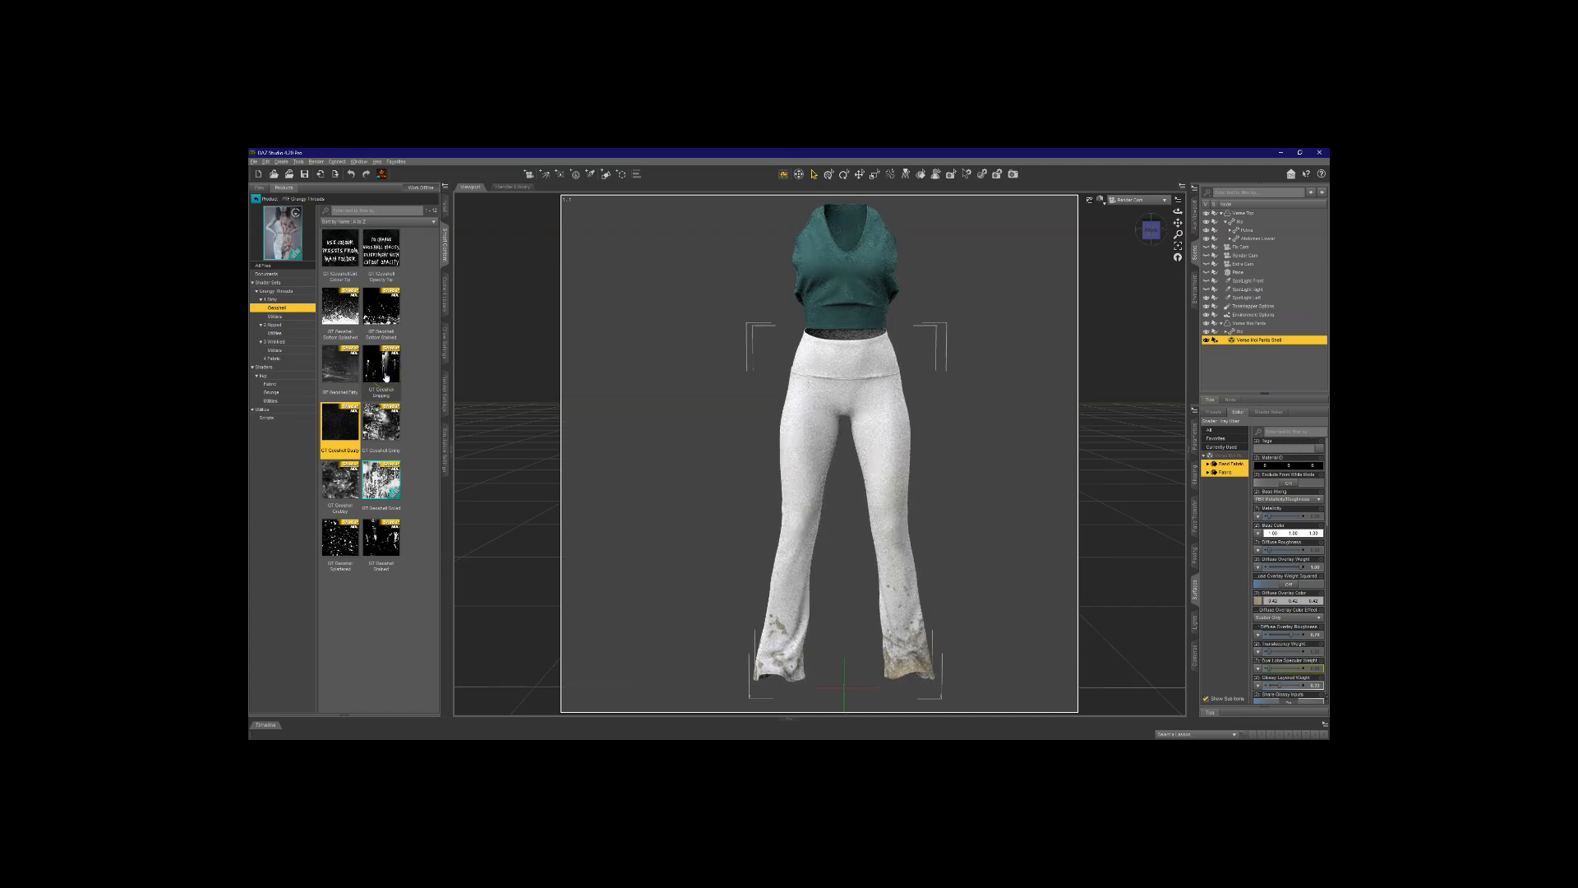
pyautogui.doubleClick(386, 378)
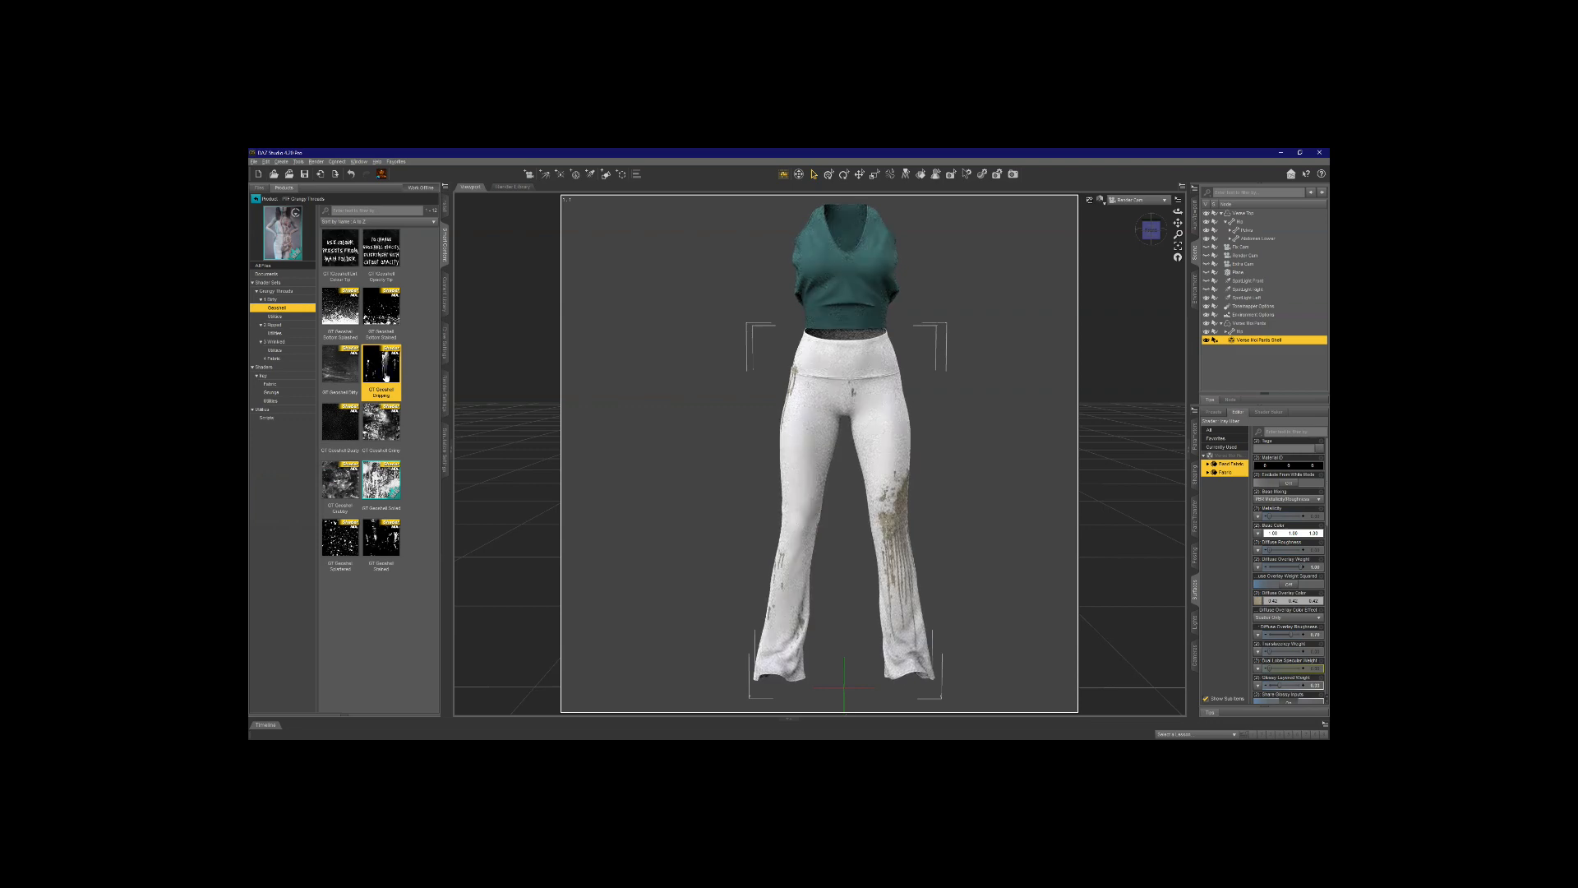
pyautogui.doubleClick(344, 371)
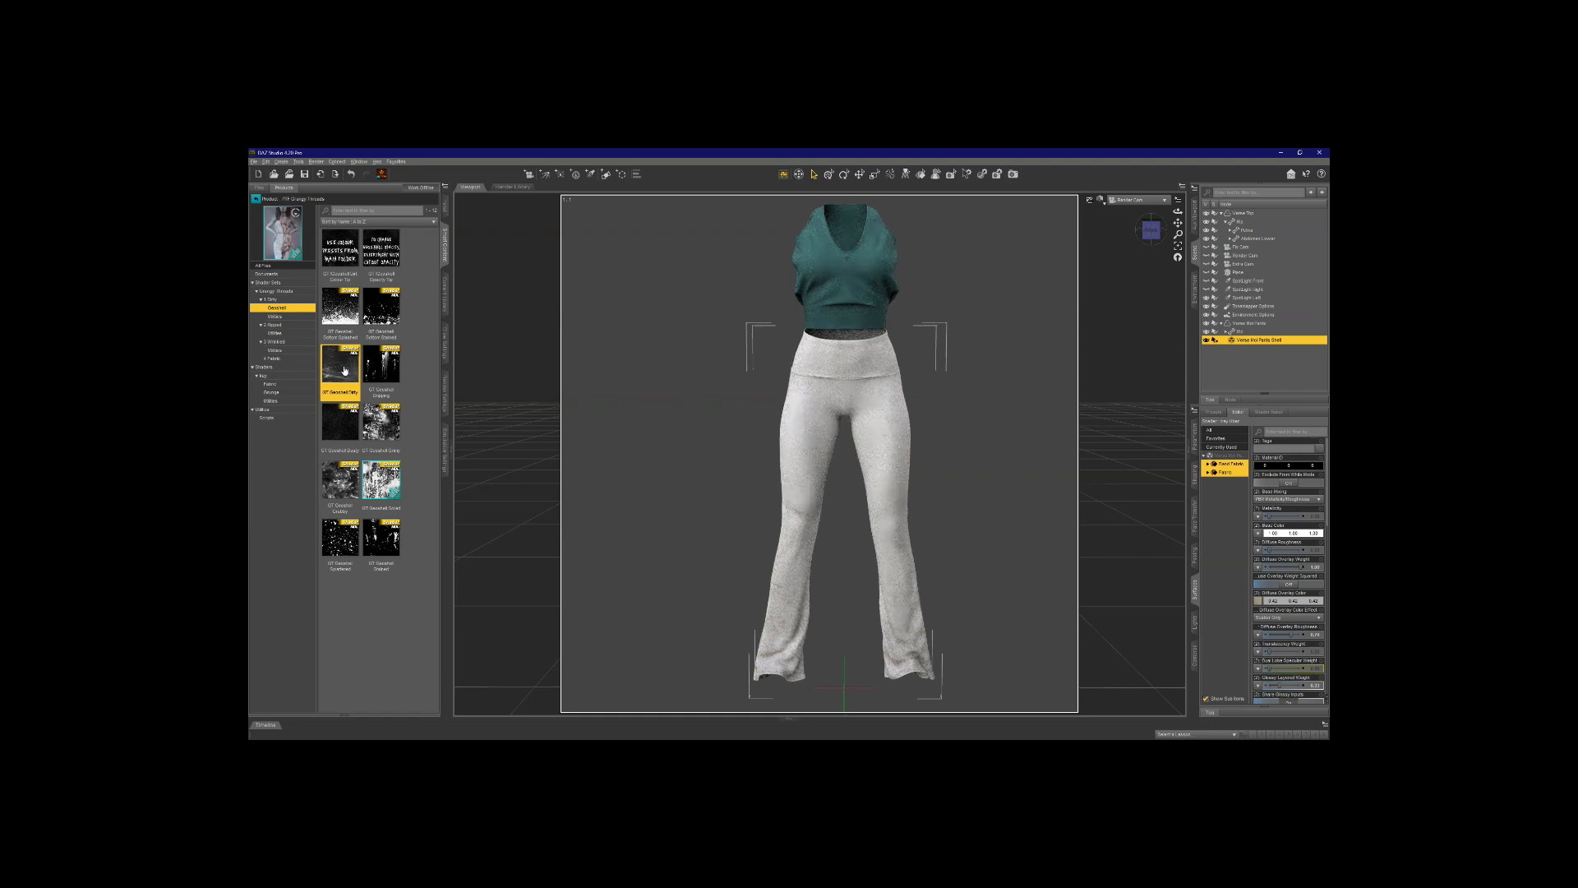
pyautogui.doubleClick(341, 308)
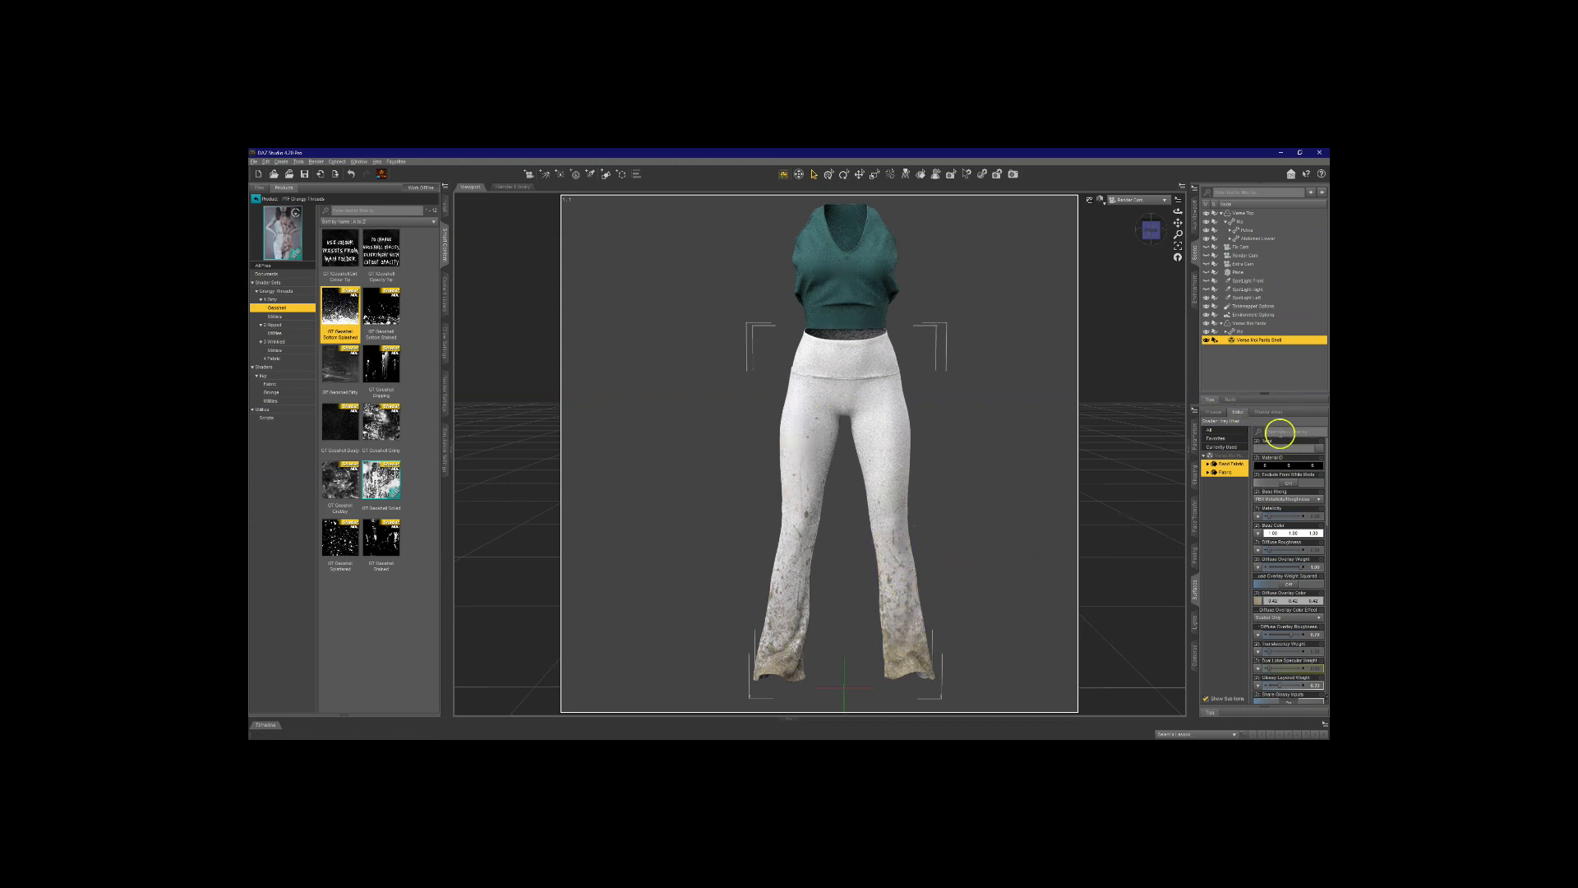
# Step: Filter the pants shell's surface properties by opacity and centre the outfit in the render view
pyautogui.click(1279, 432)
pyautogui.moveTo(393, 252)
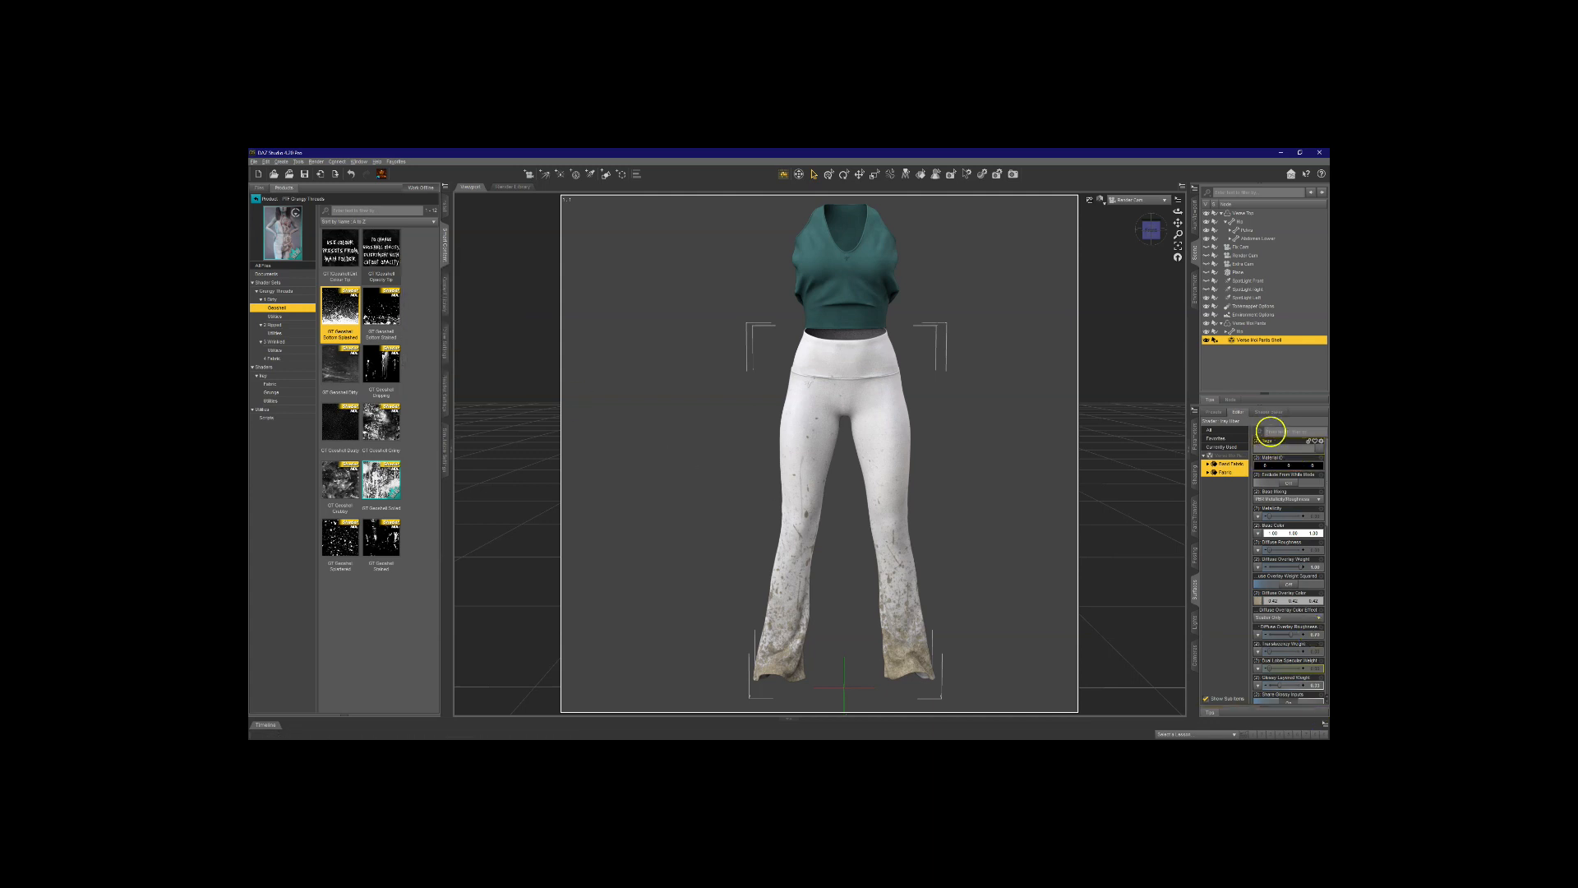
pyautogui.click(1270, 431)
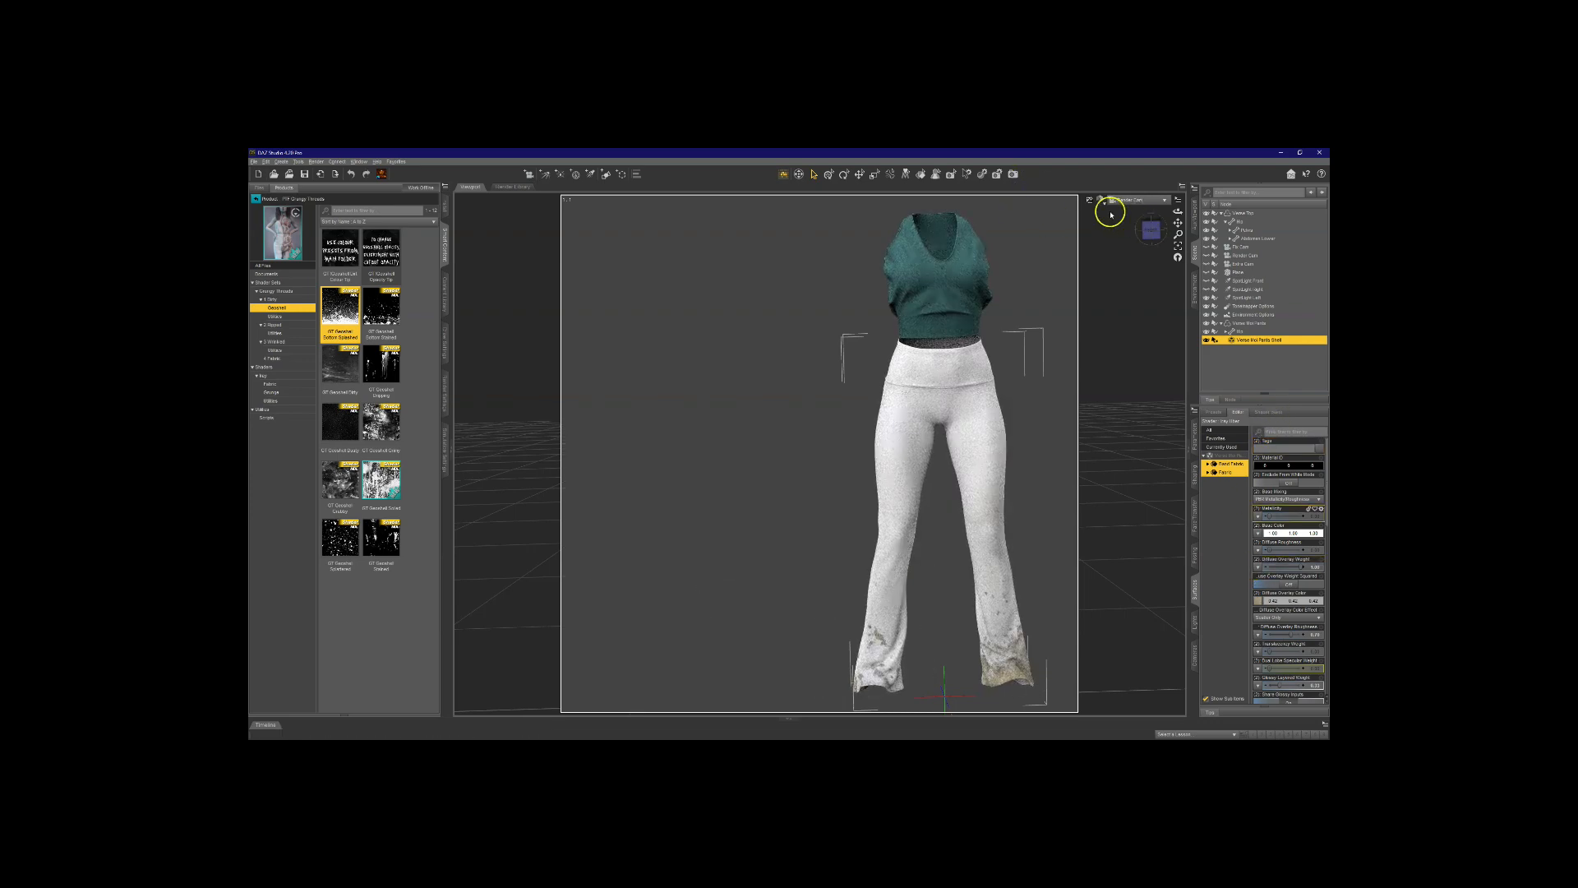
pyautogui.moveTo(1178, 222); pyautogui.dragTo(1151, 223)
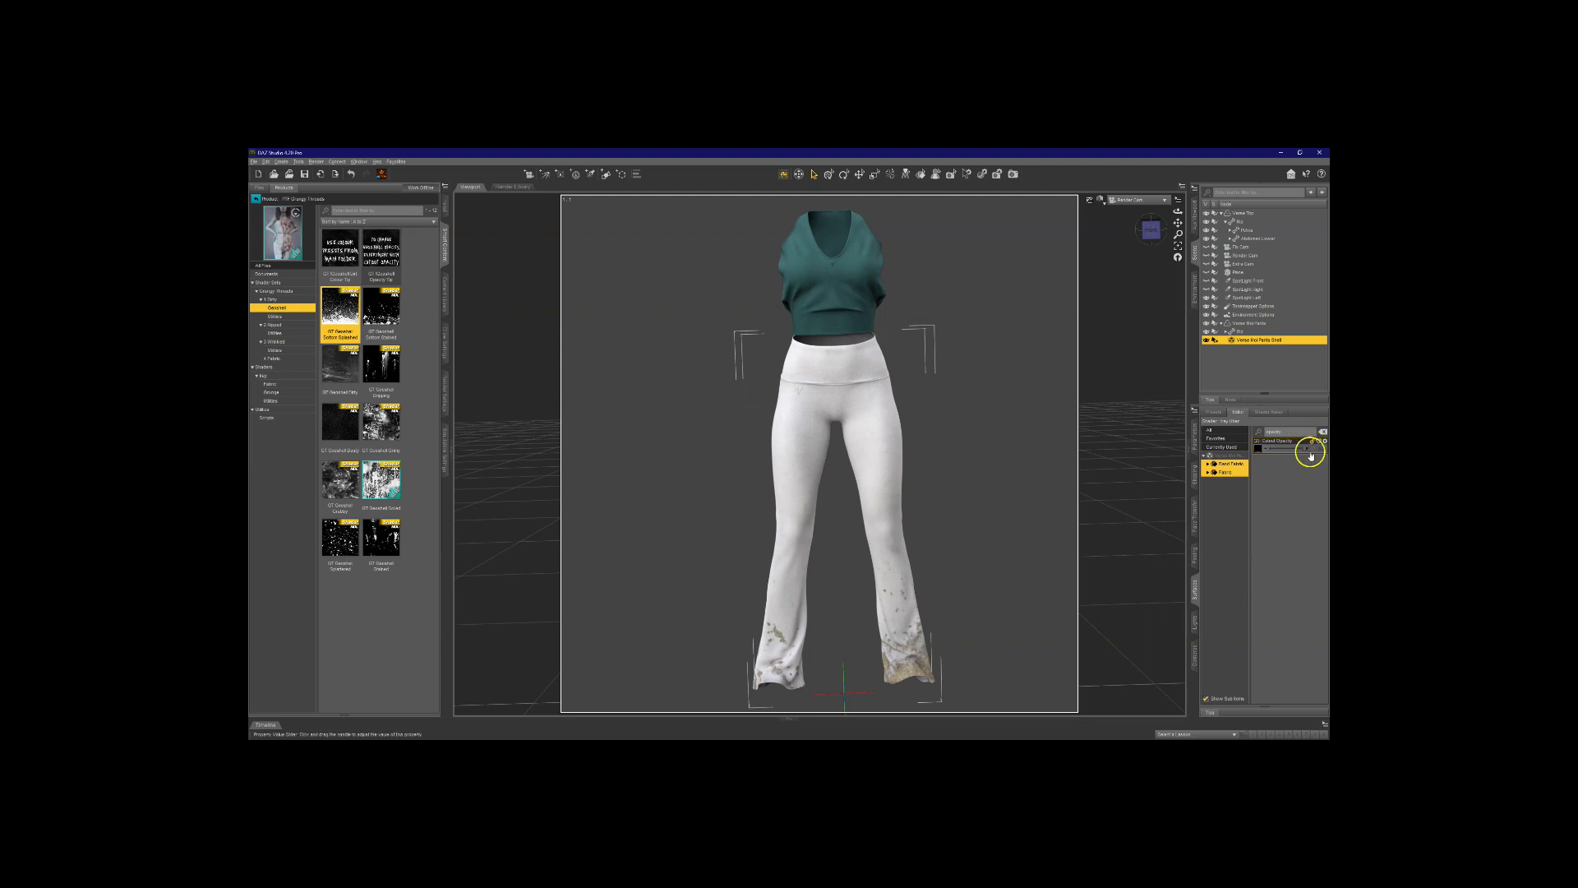
# Step: Test fading the dirt by lowering the shell's Cutout Opacity, and raise it again to bring the stains back
pyautogui.moveTo(1305, 447); pyautogui.dragTo(1285, 448)
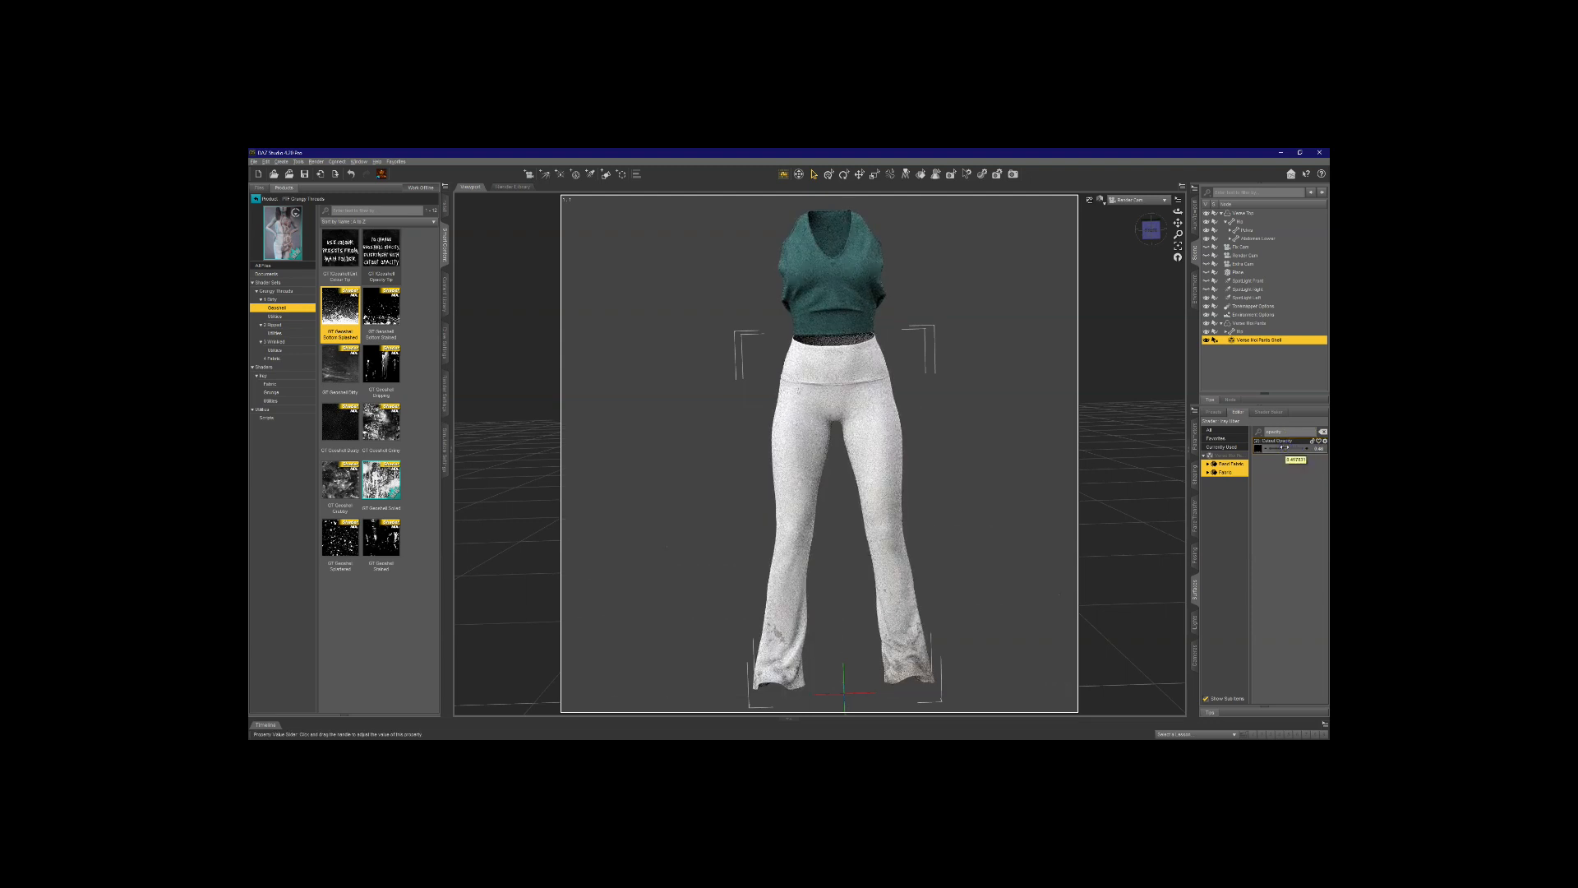
pyautogui.moveTo(1286, 448); pyautogui.dragTo(1275, 448)
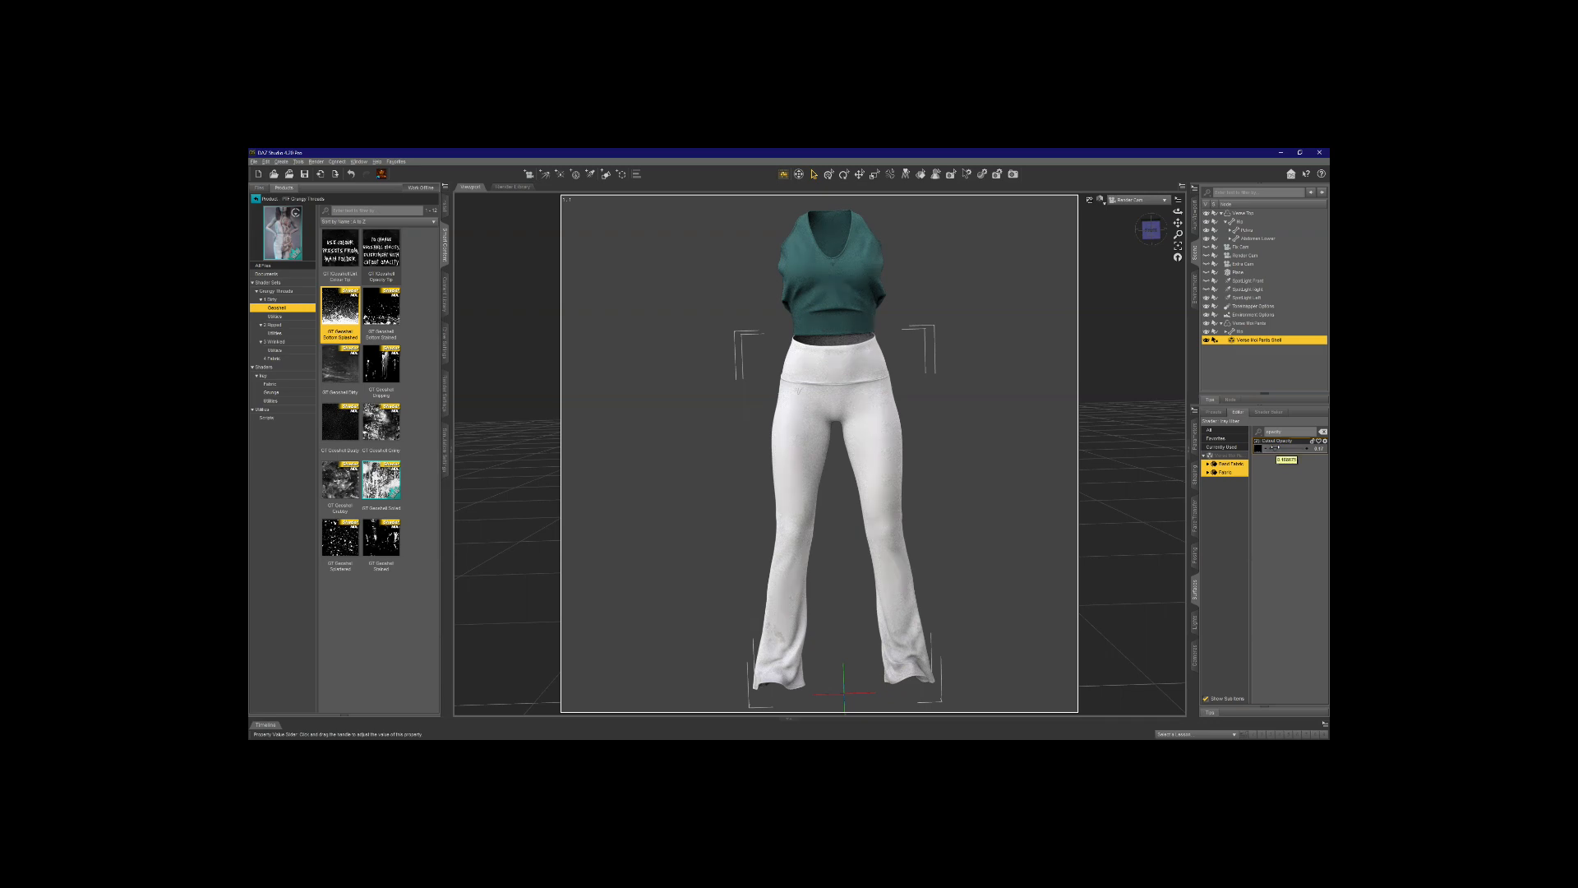
pyautogui.moveTo(1275, 448); pyautogui.dragTo(1325, 467)
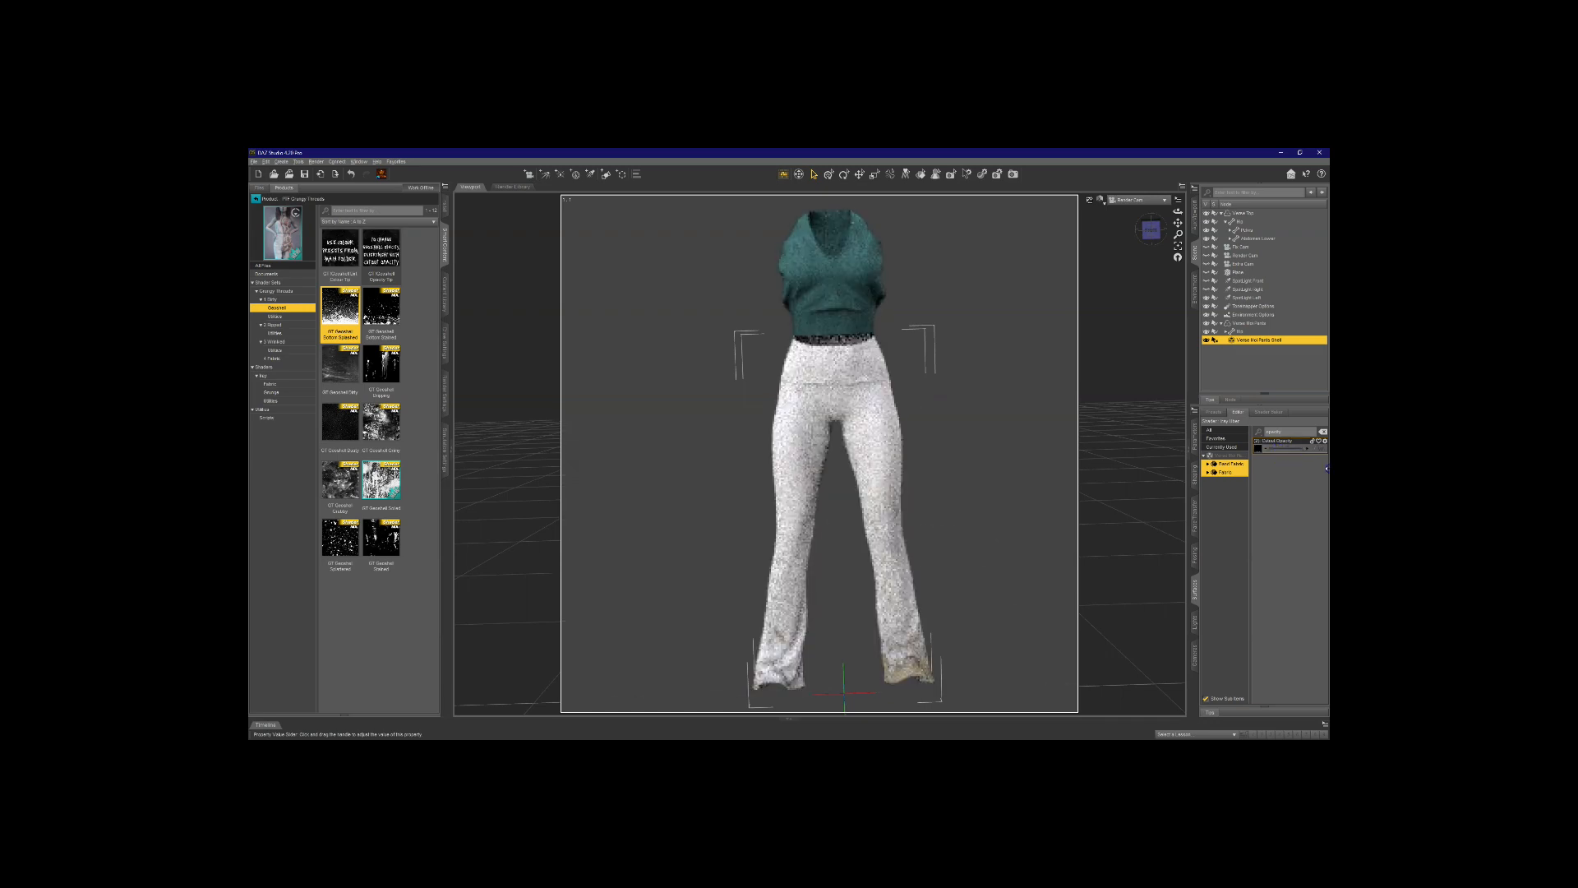
pyautogui.click(1275, 448)
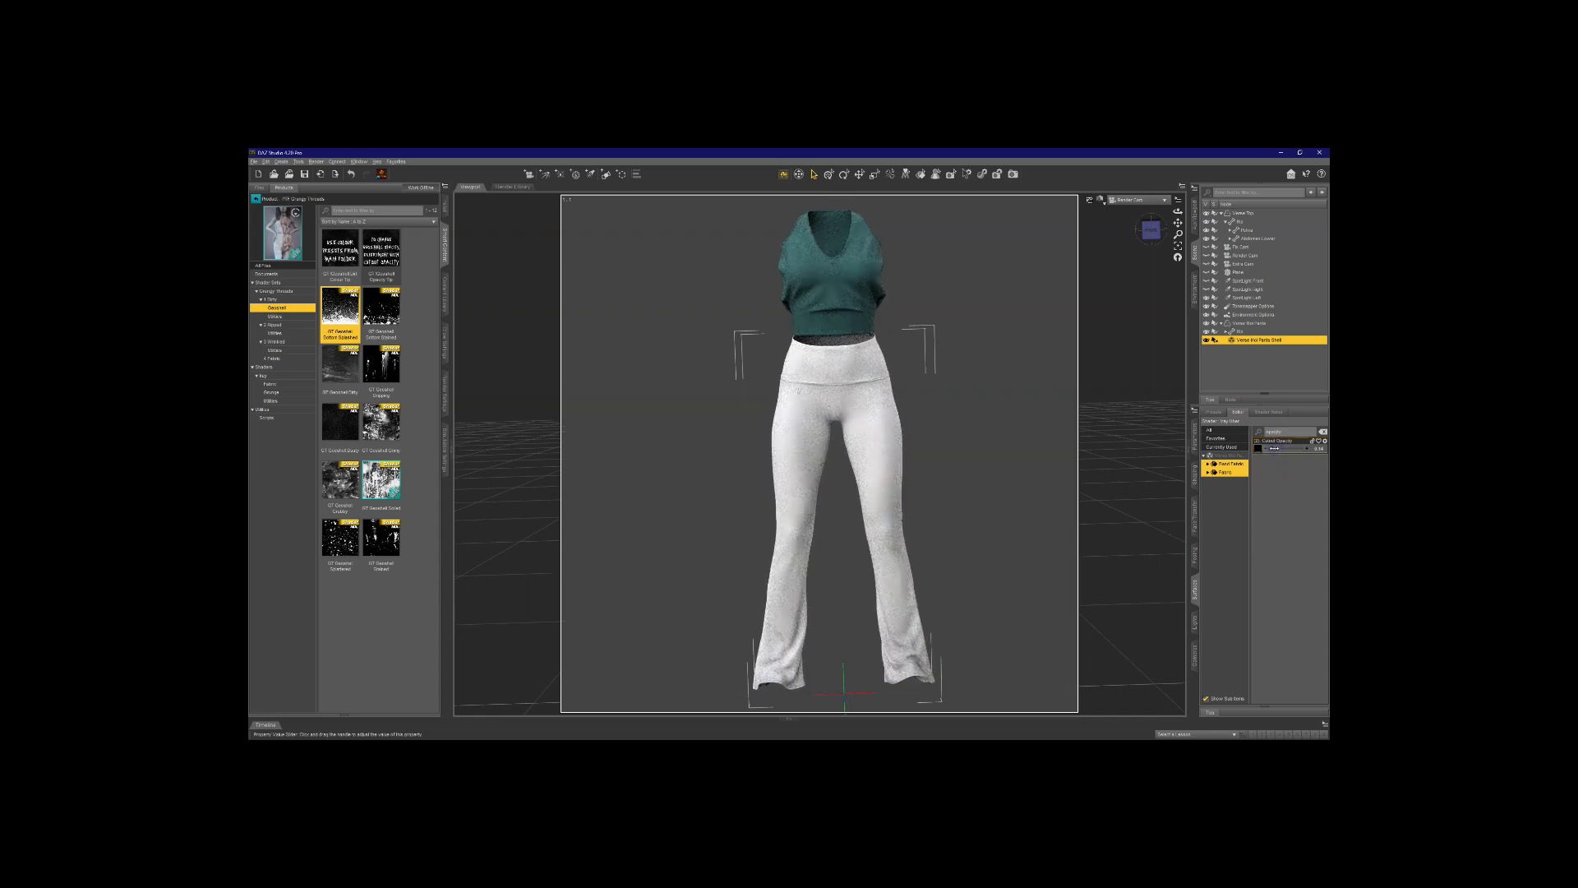
pyautogui.moveTo(1275, 448); pyautogui.dragTo(1310, 450)
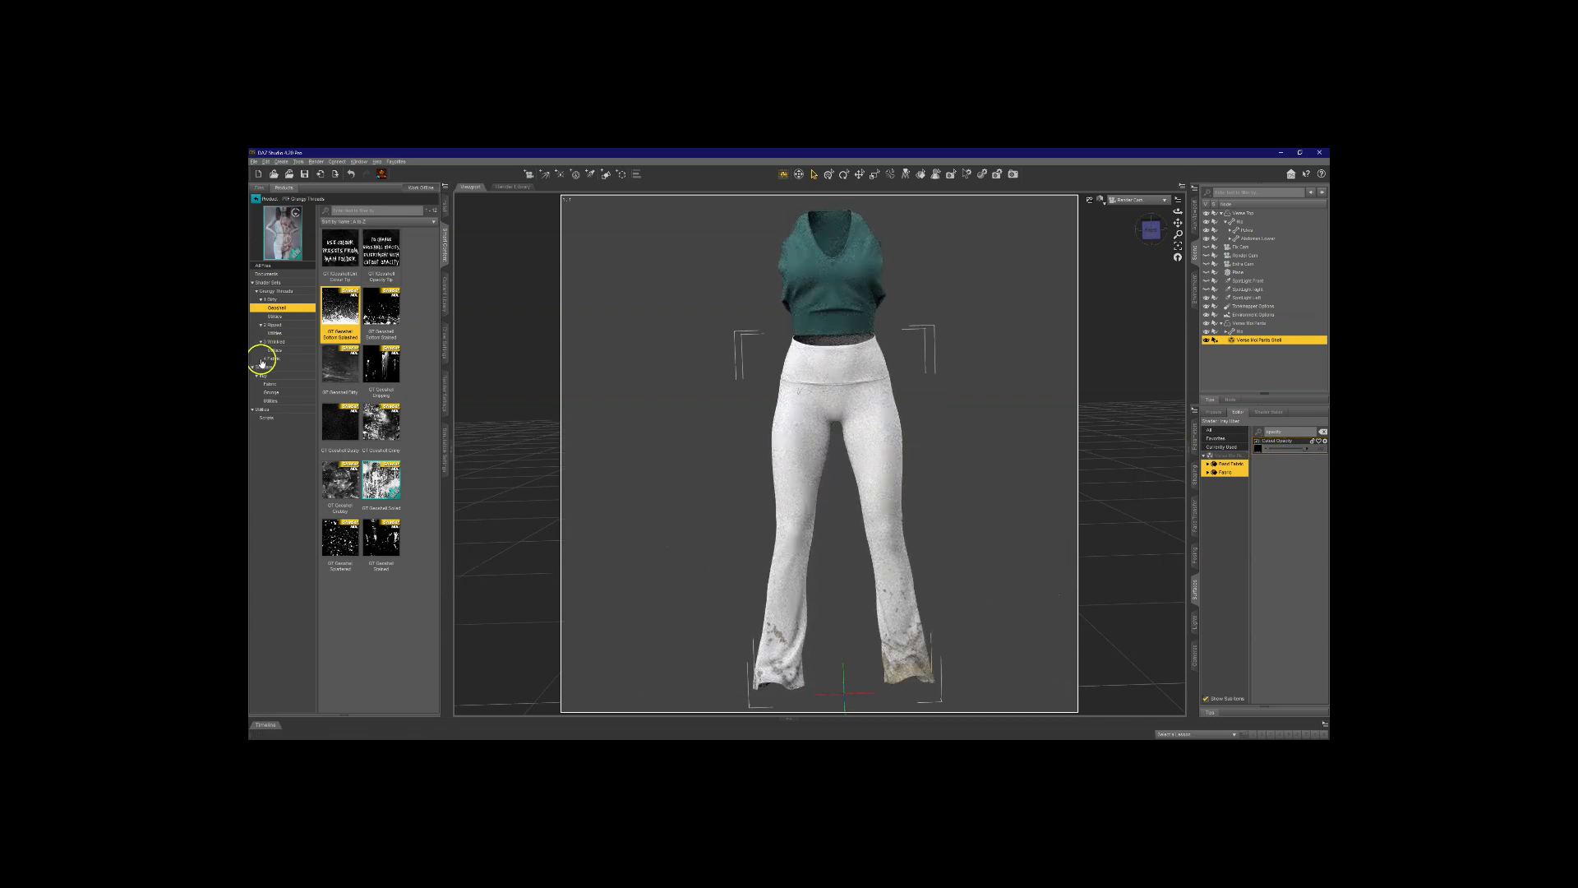
# Step: Apply denser GT Dirty Tiled presets from the Dirty folder's utilities to the stains on the pants shell
pyautogui.click(275, 316)
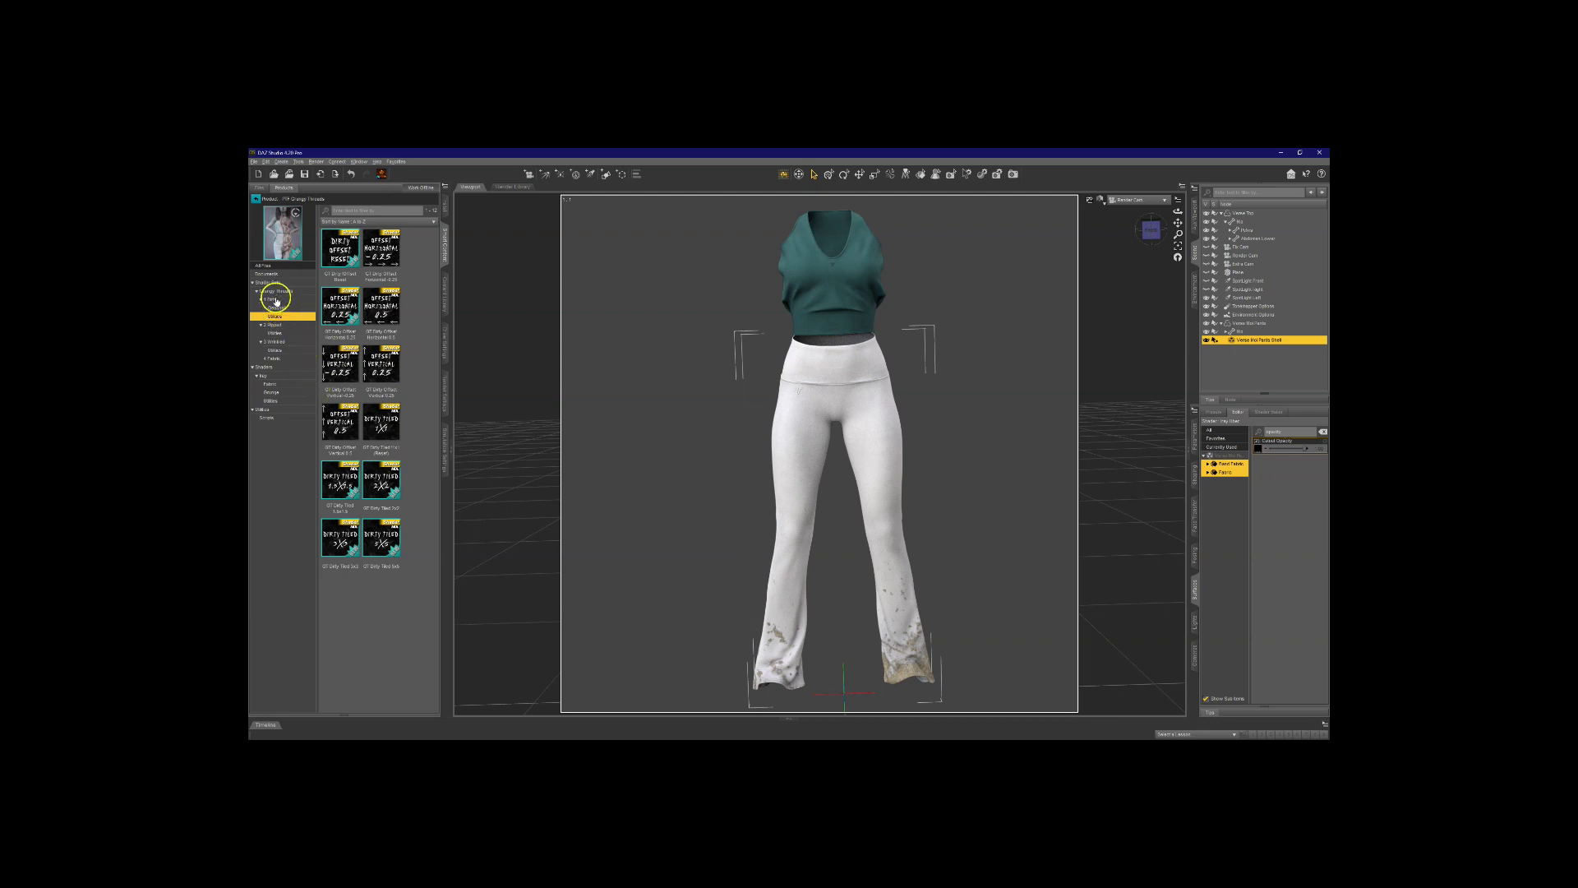
pyautogui.click(276, 307)
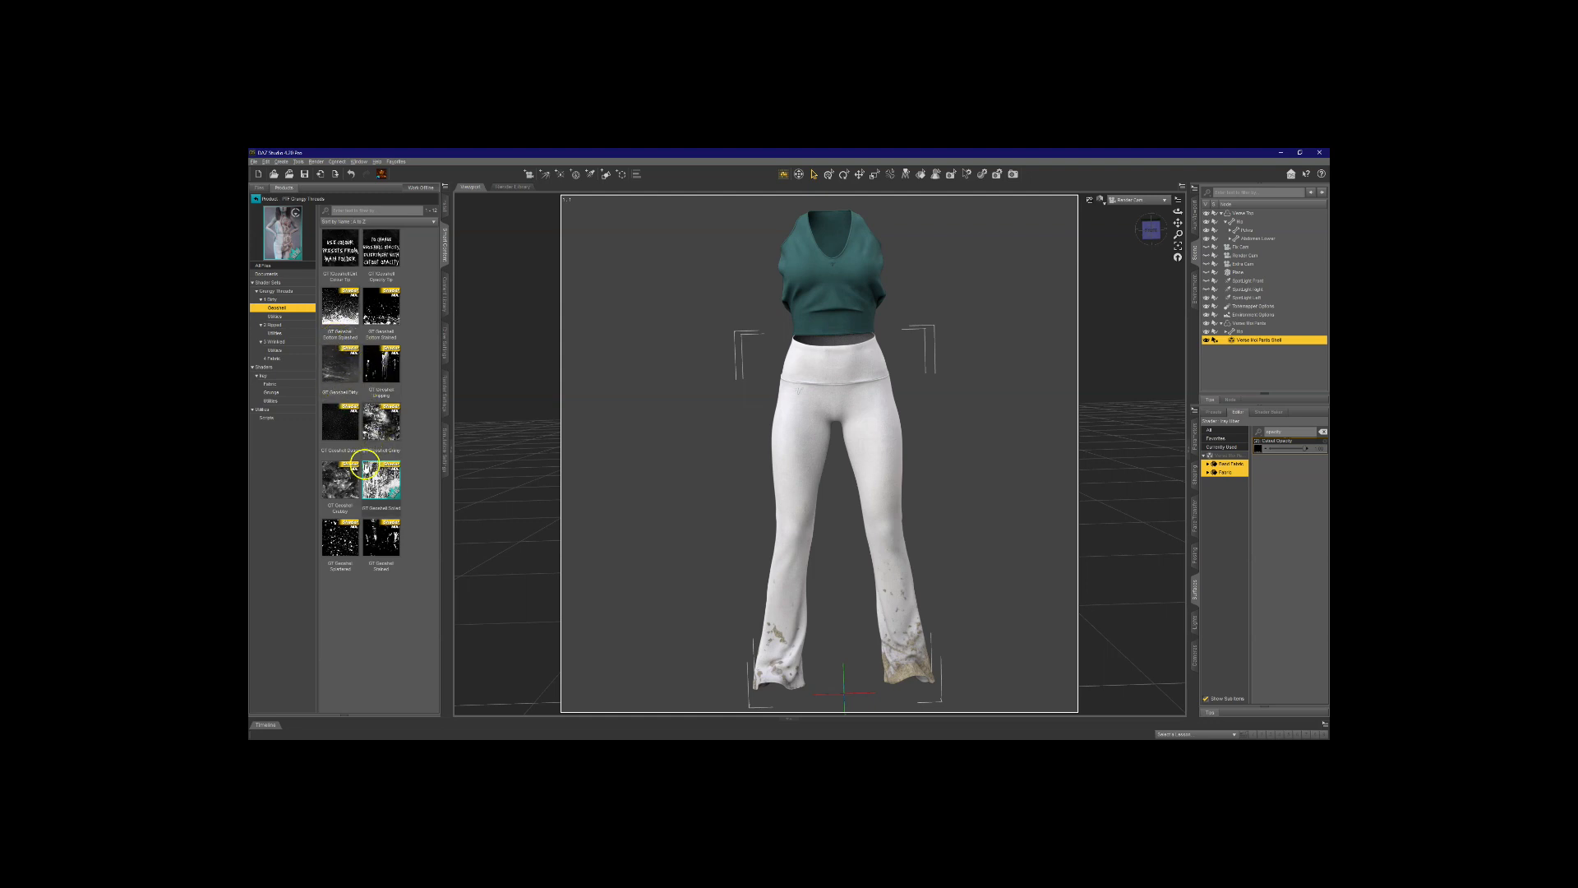
pyautogui.click(272, 317)
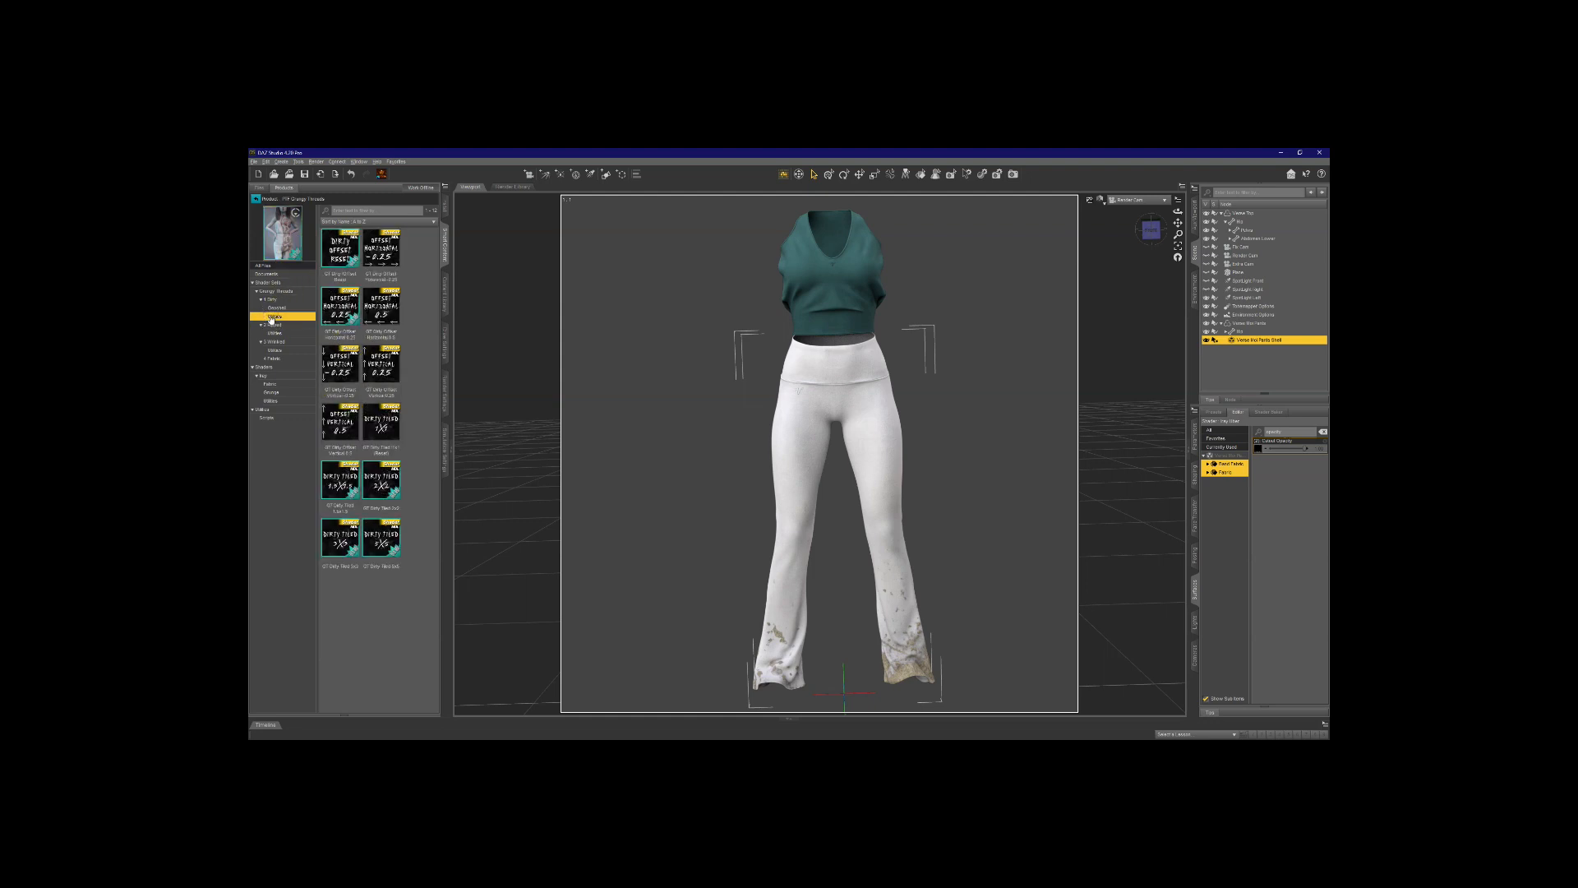
pyautogui.click(388, 489)
pyautogui.doubleClick(384, 490)
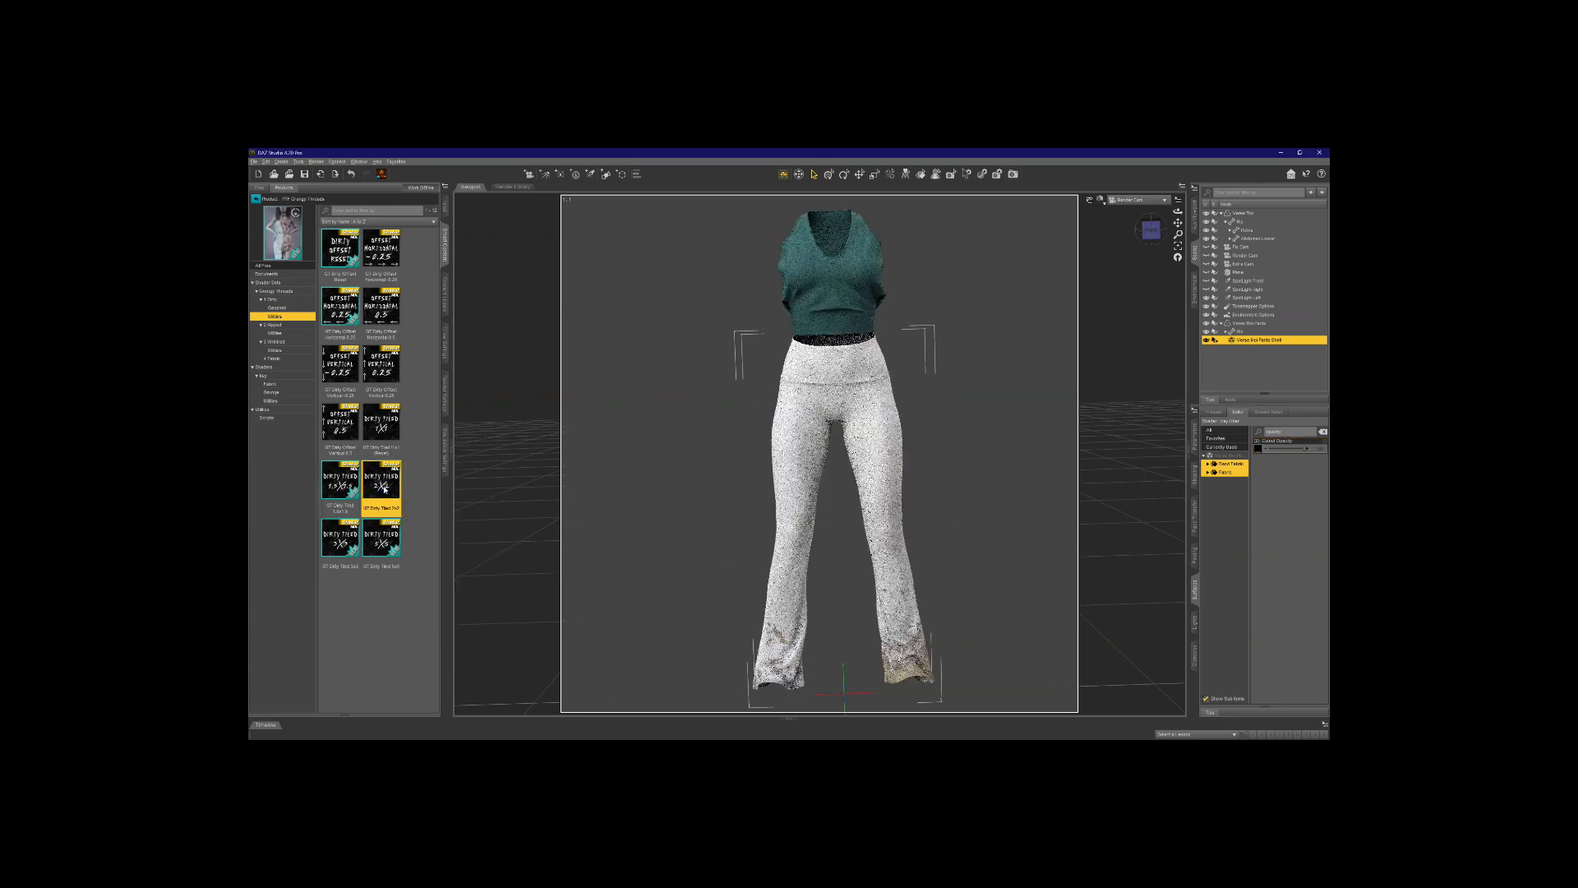
pyautogui.doubleClick(379, 495)
pyautogui.doubleClick(382, 547)
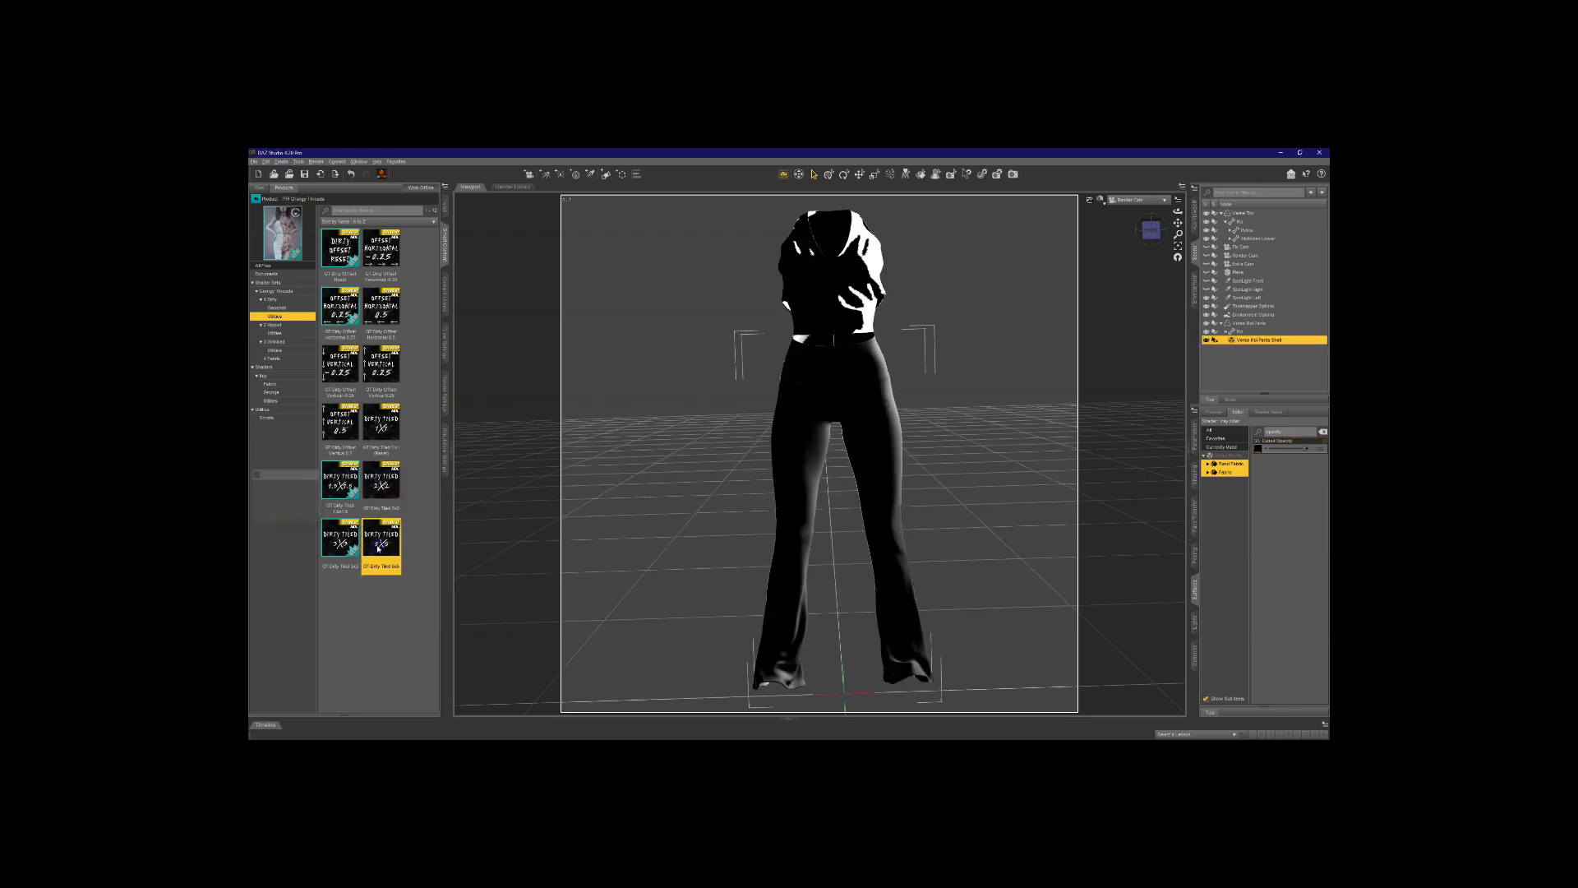
# Step: Compare further GT Dirty Tiled presets on the pants shell, including the 0.5x0.5 tiling, and finish on the last one in the folder
pyautogui.doubleClick(345, 549)
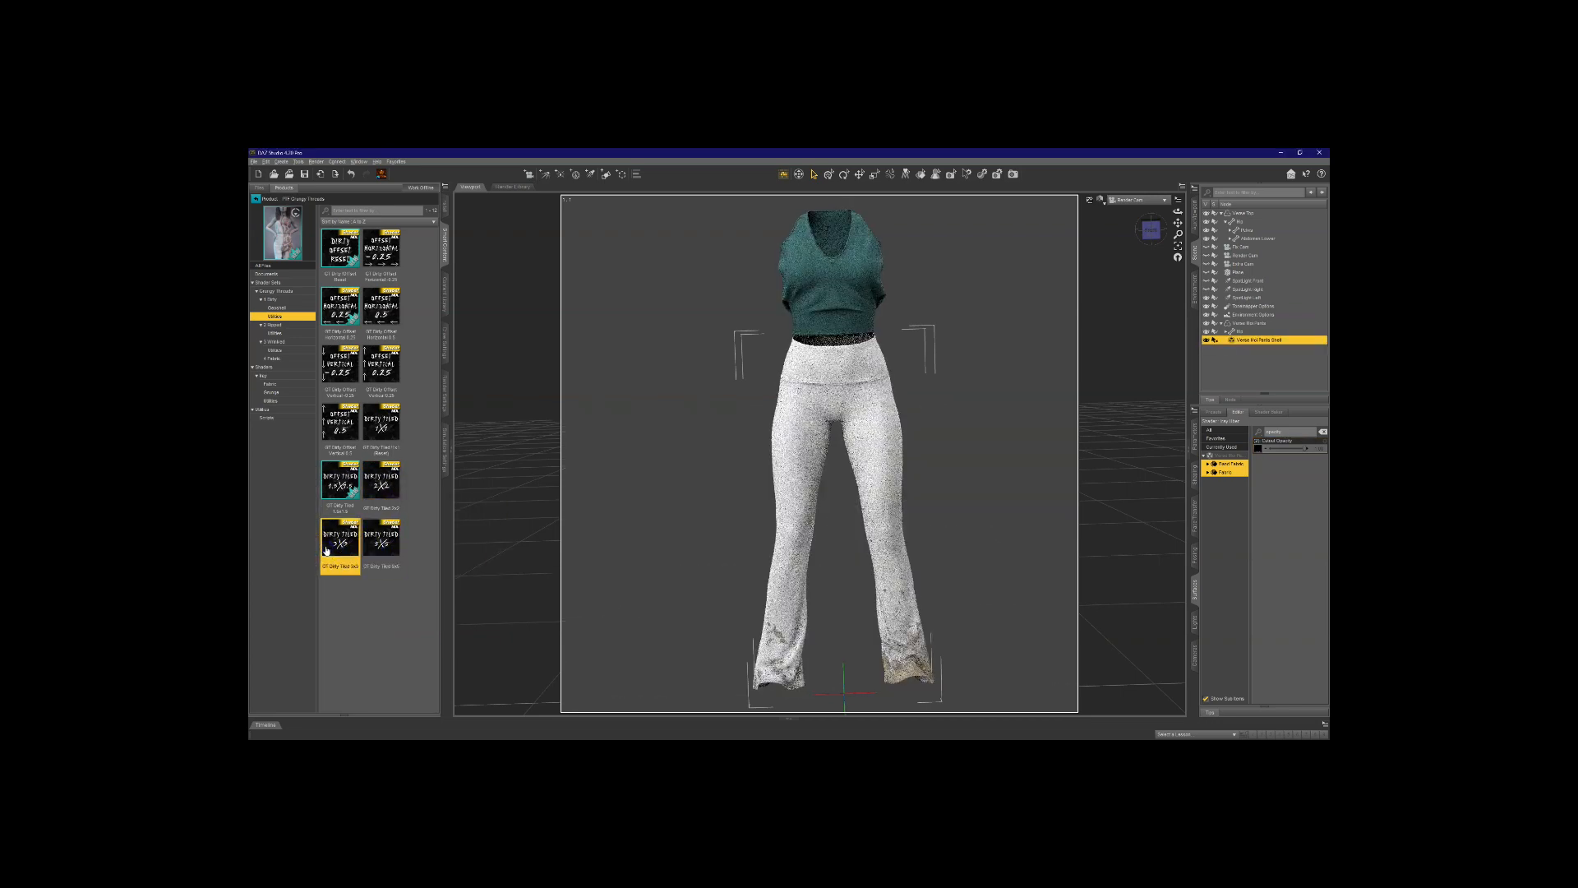
pyautogui.doubleClick(323, 484)
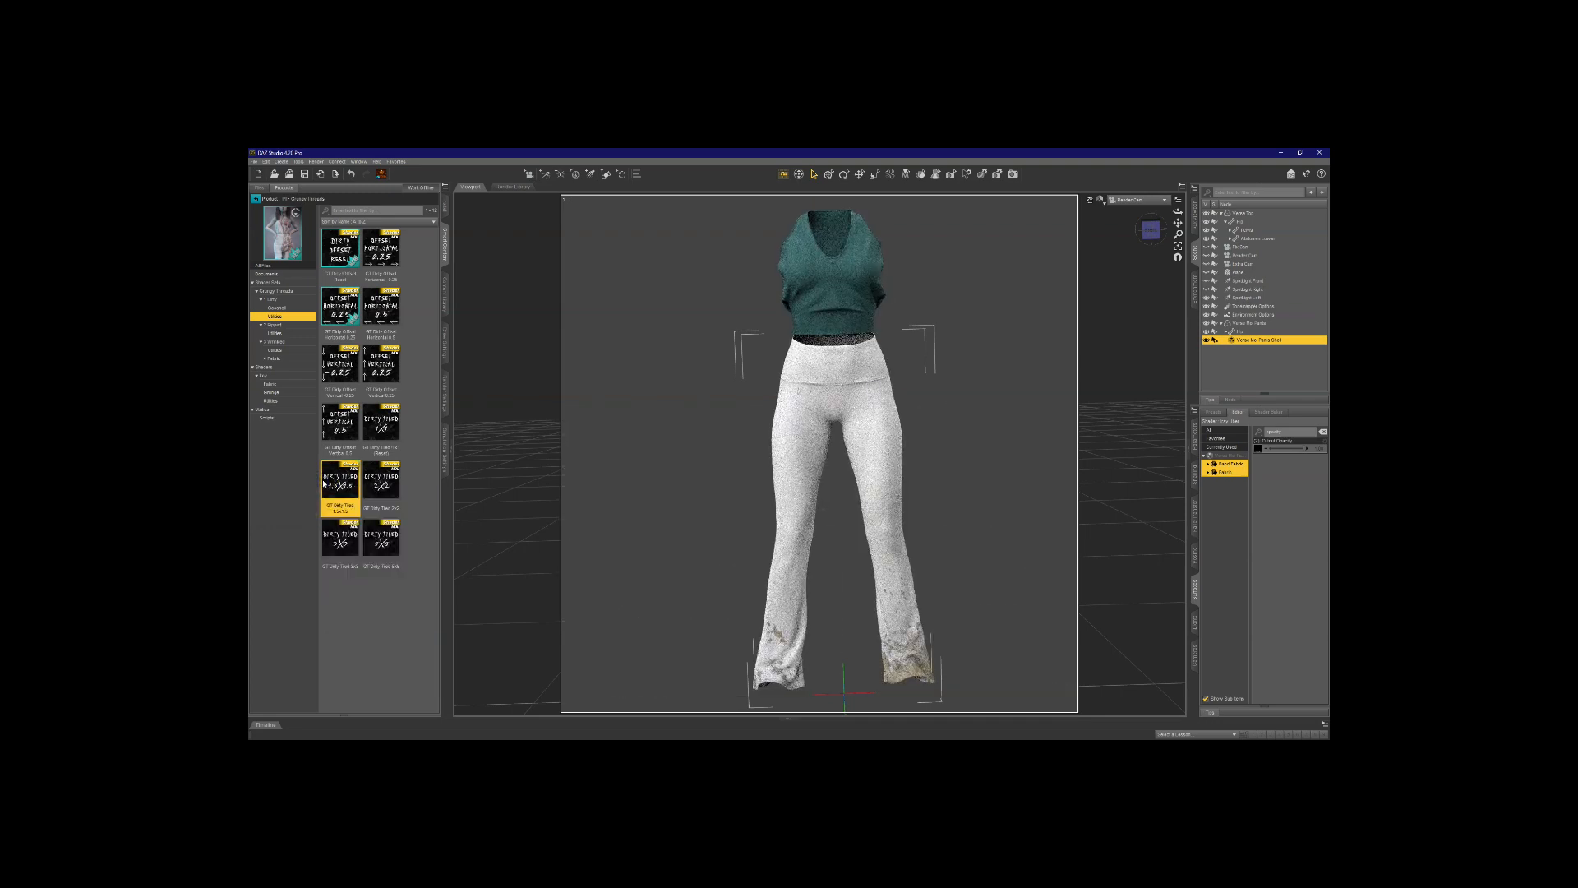
pyautogui.doubleClick(385, 548)
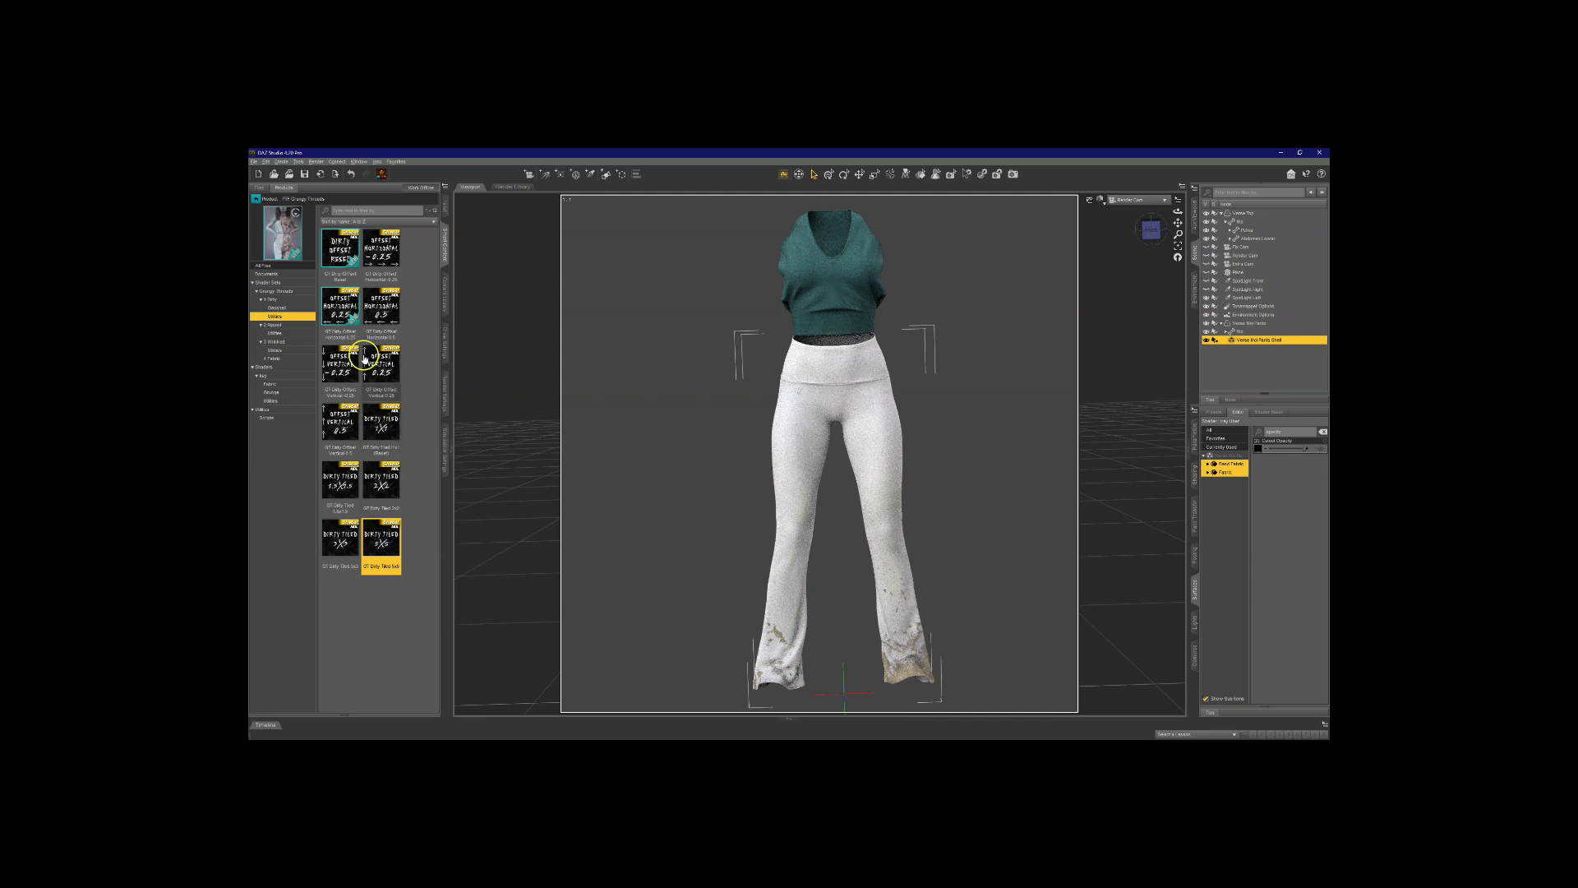
# Step: Try shifting the pants dirt with the GT Dirty Offset Vertical 0.5 and Horizontal 0.25 presets, and restore it with the offset reset
pyautogui.doubleClick(340, 423)
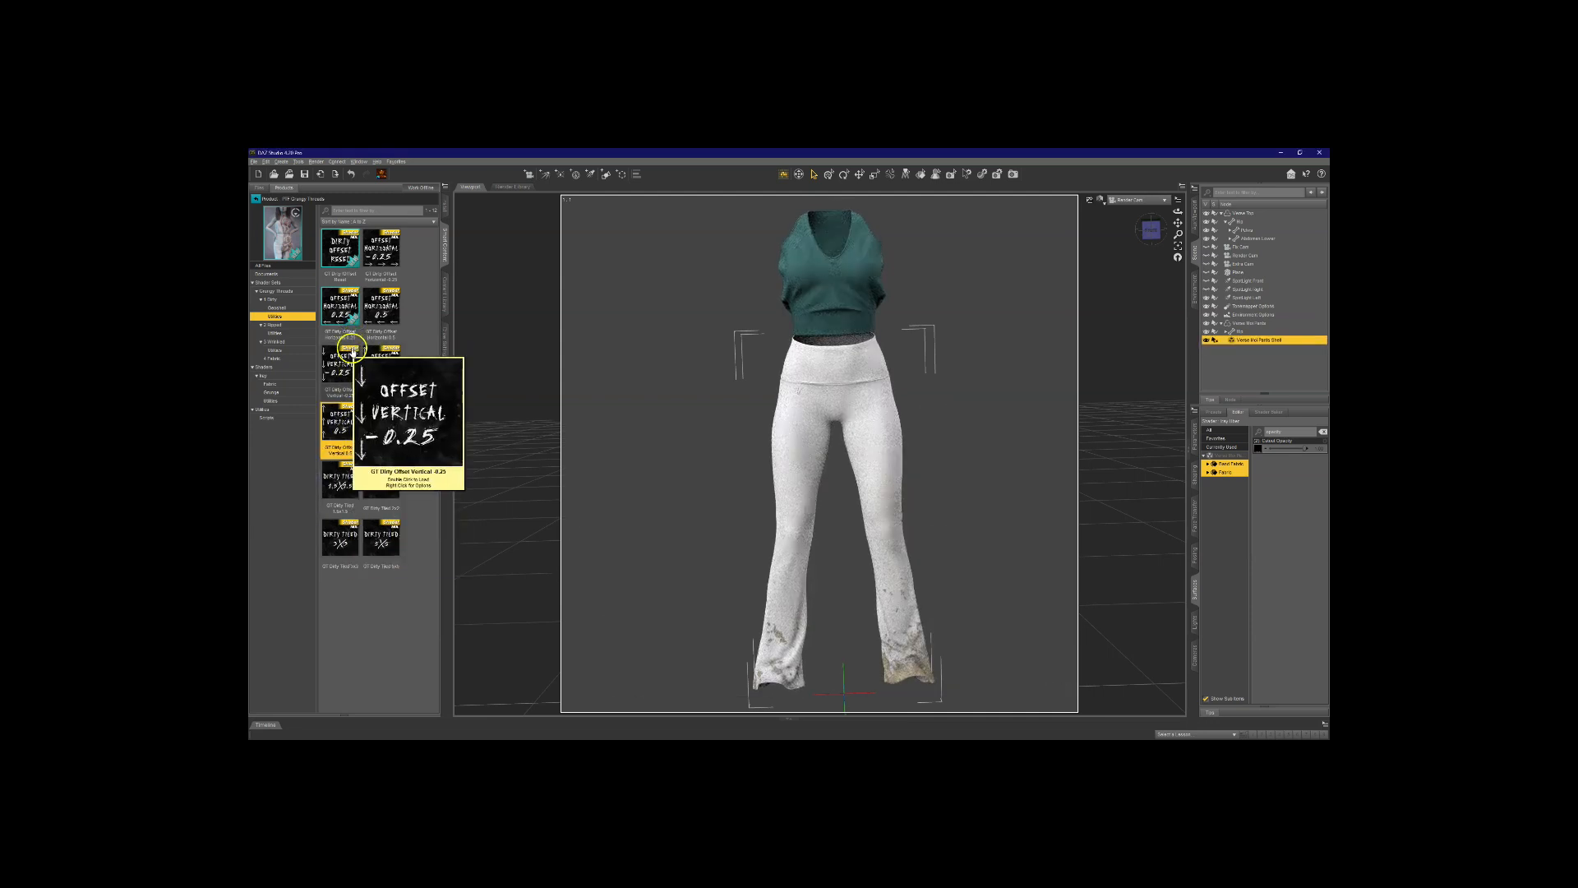
pyautogui.doubleClick(337, 312)
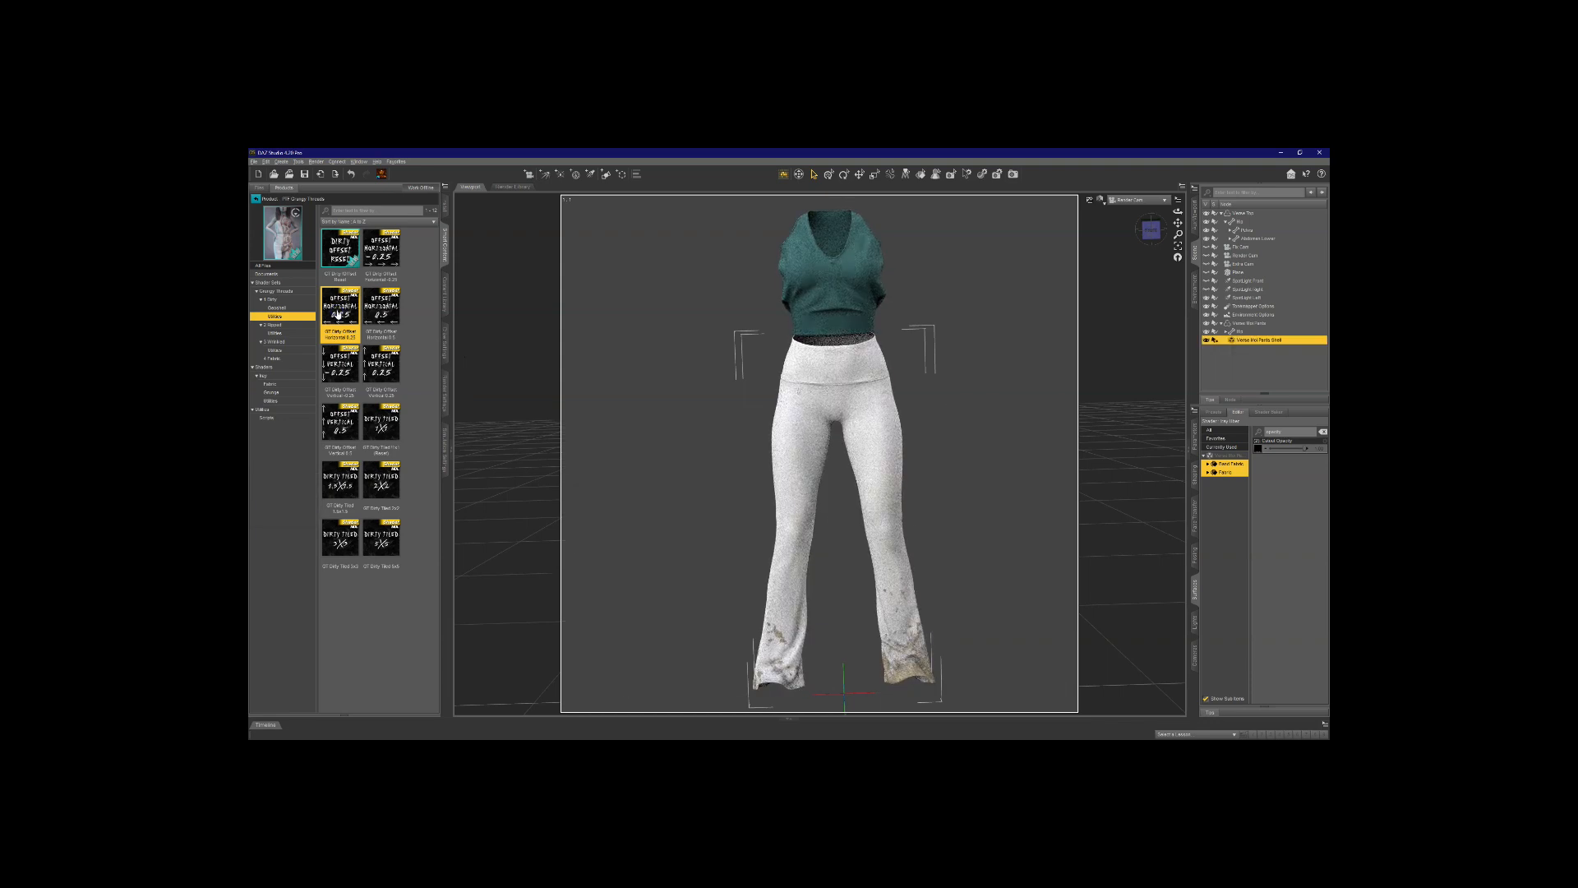
pyautogui.moveTo(400, 358)
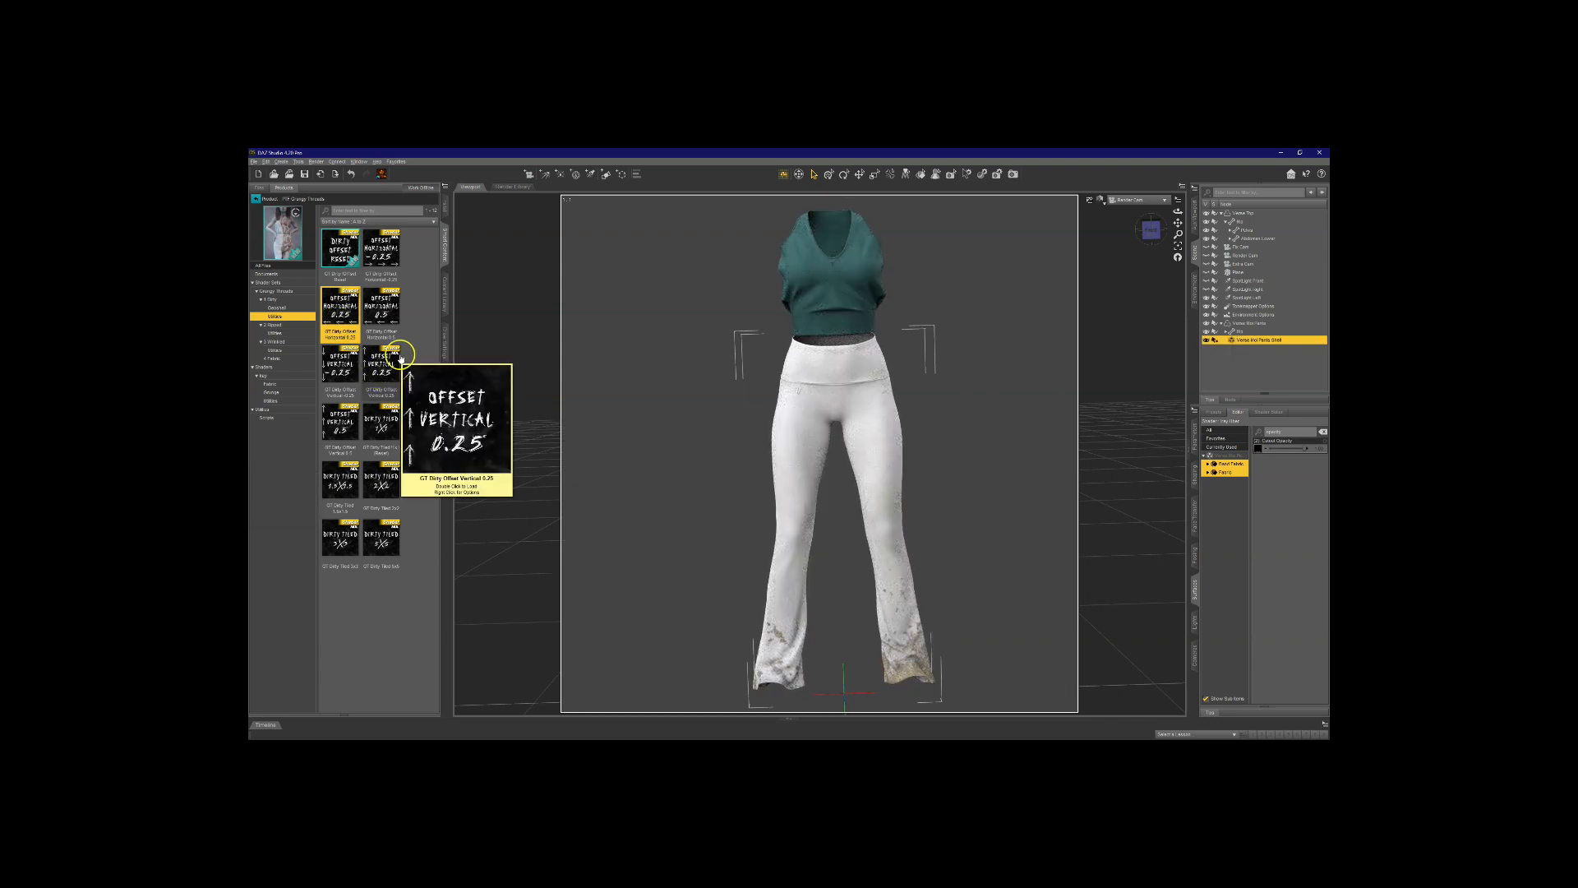
pyautogui.doubleClick(340, 336)
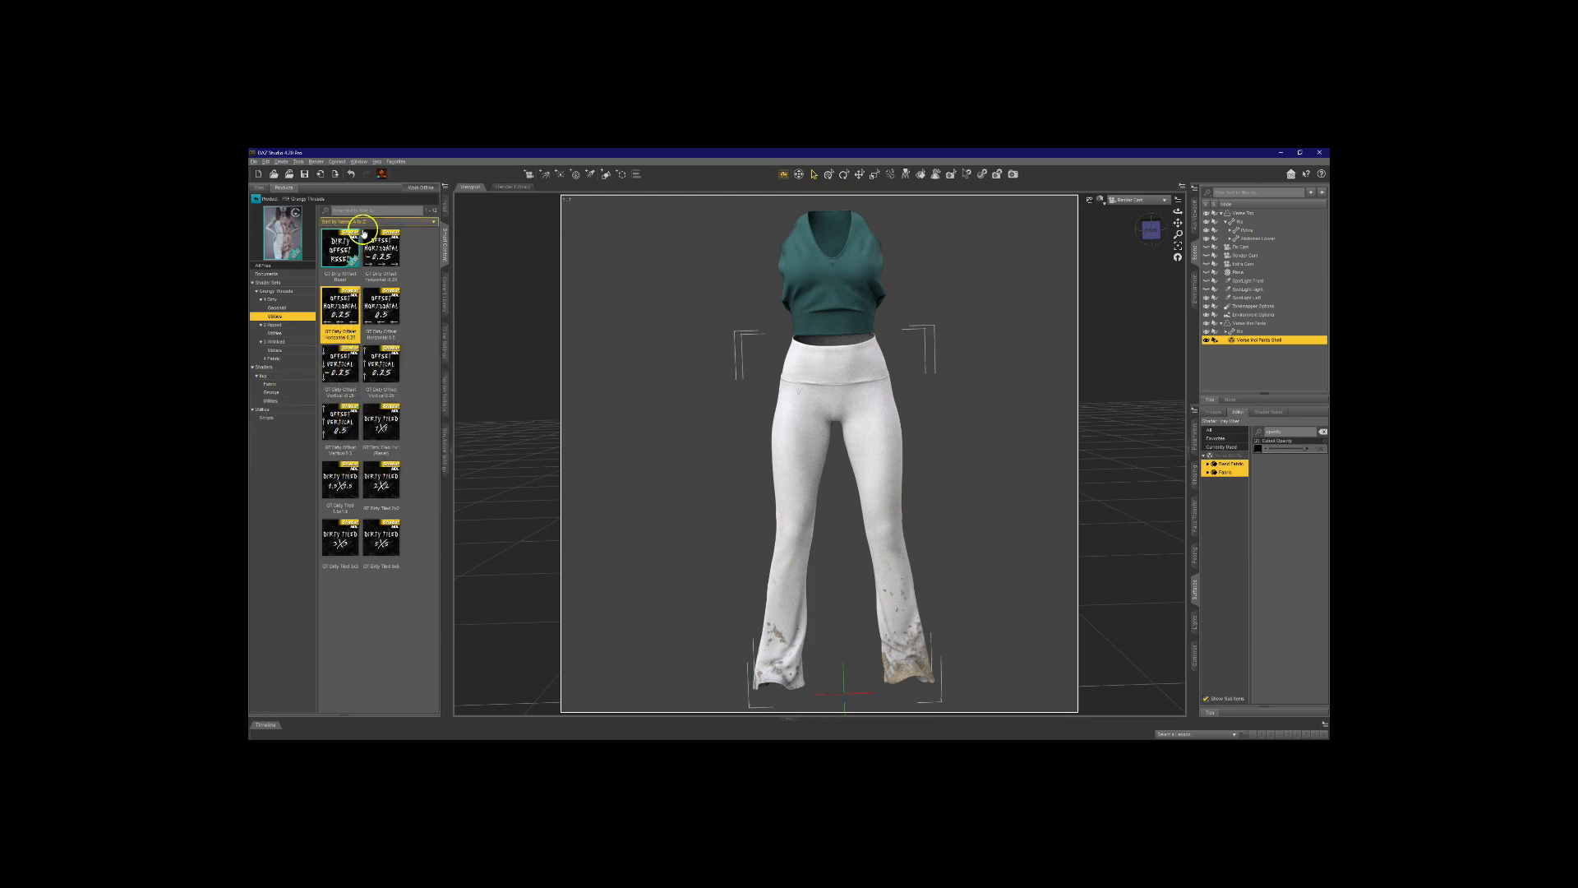
pyautogui.click(339, 256)
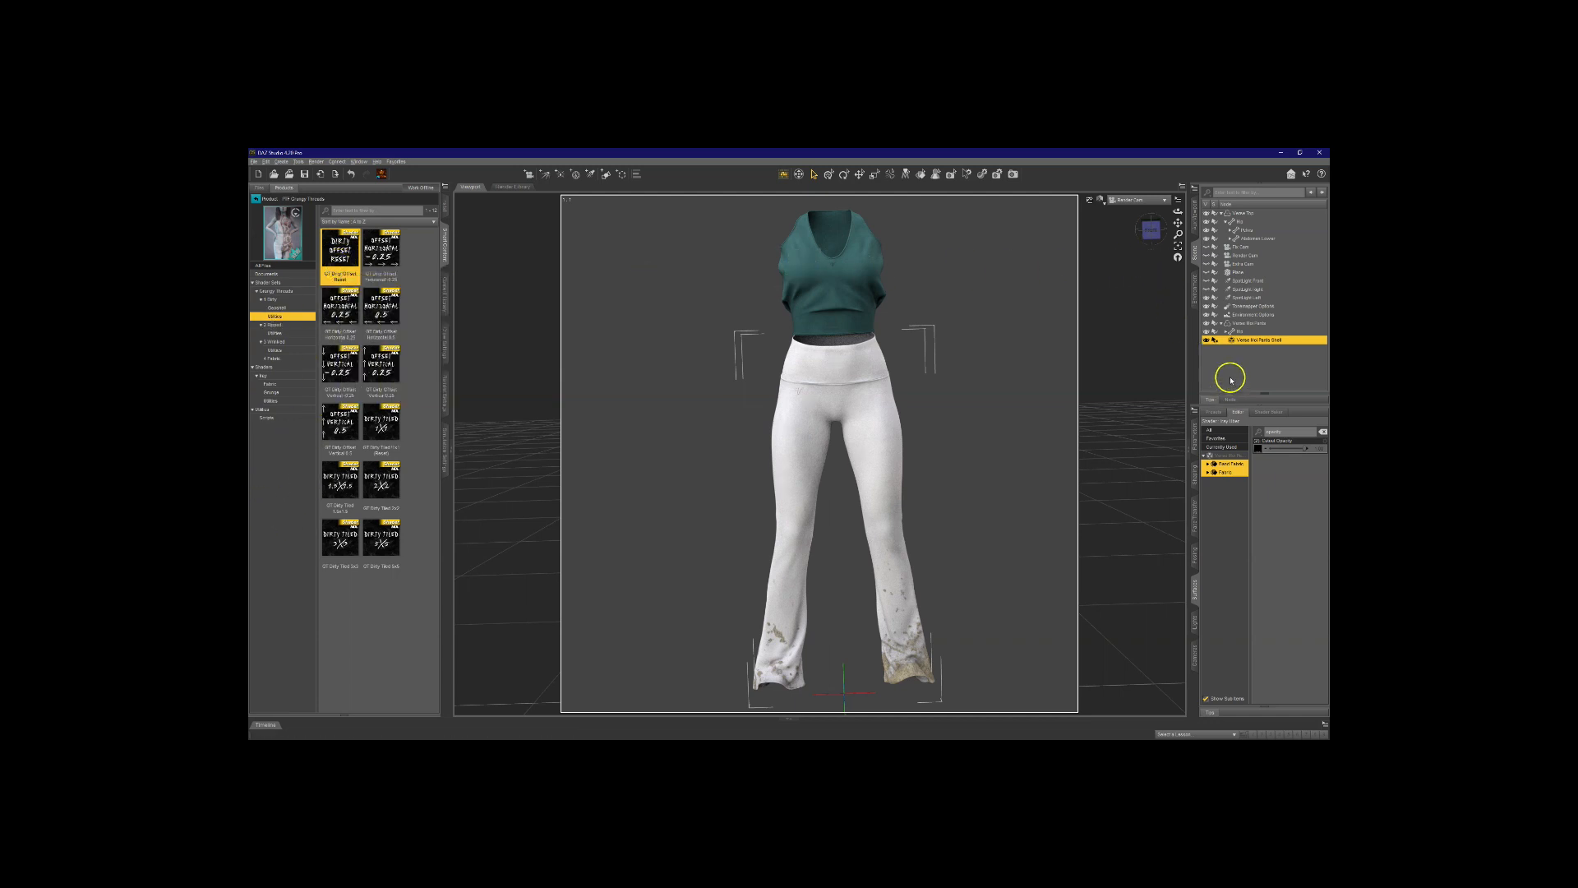
# Step: Create a second geometry shell on the pants with the default options, and hide the first shell
pyautogui.click(1257, 324)
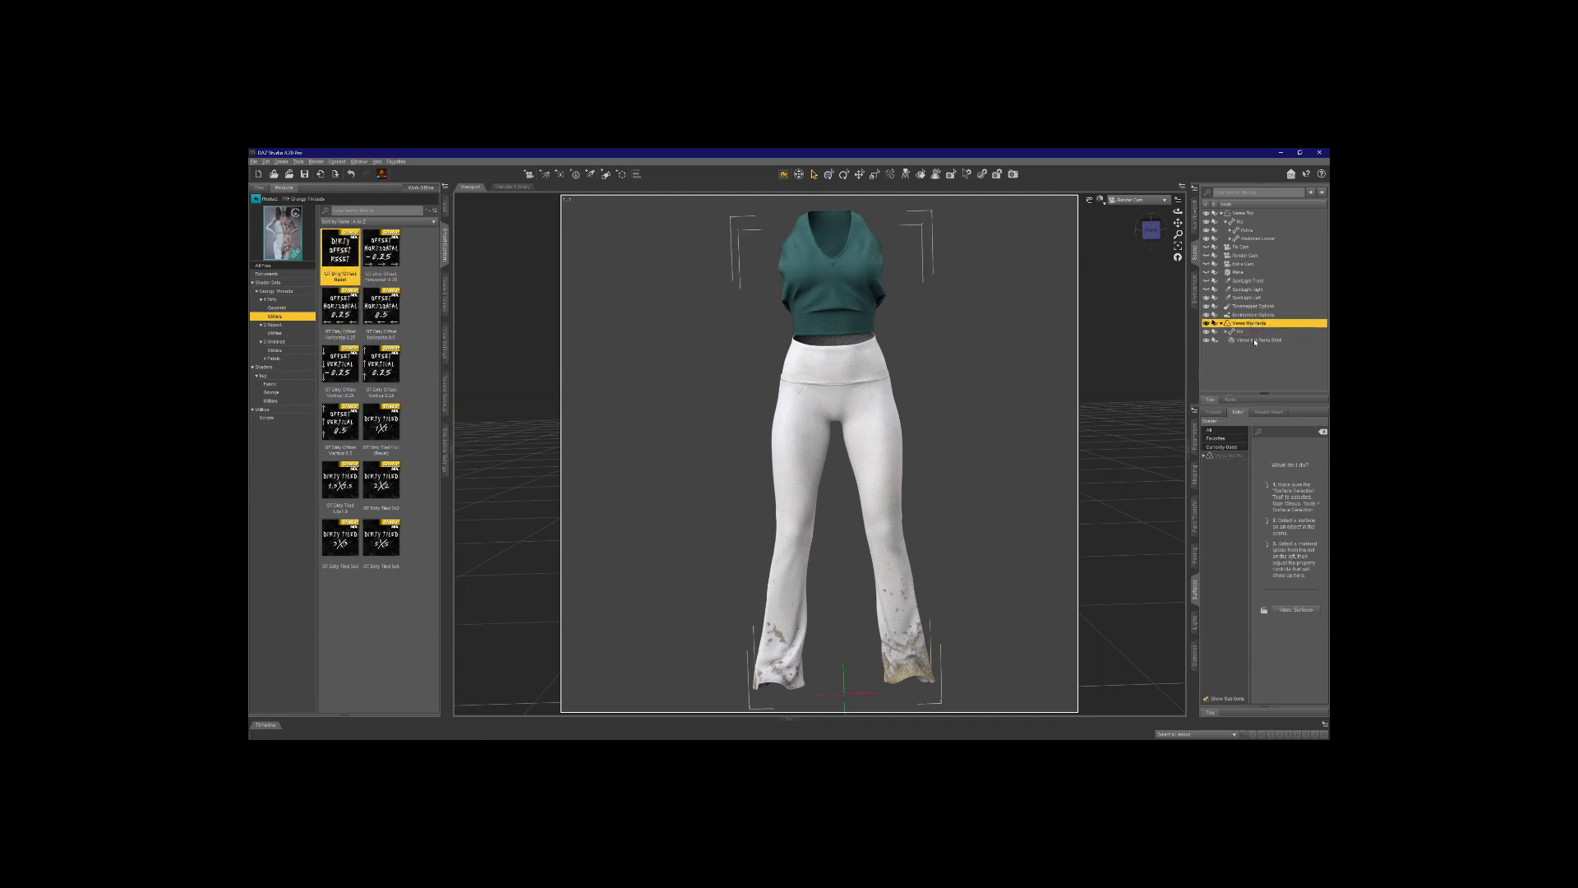
pyautogui.click(281, 161)
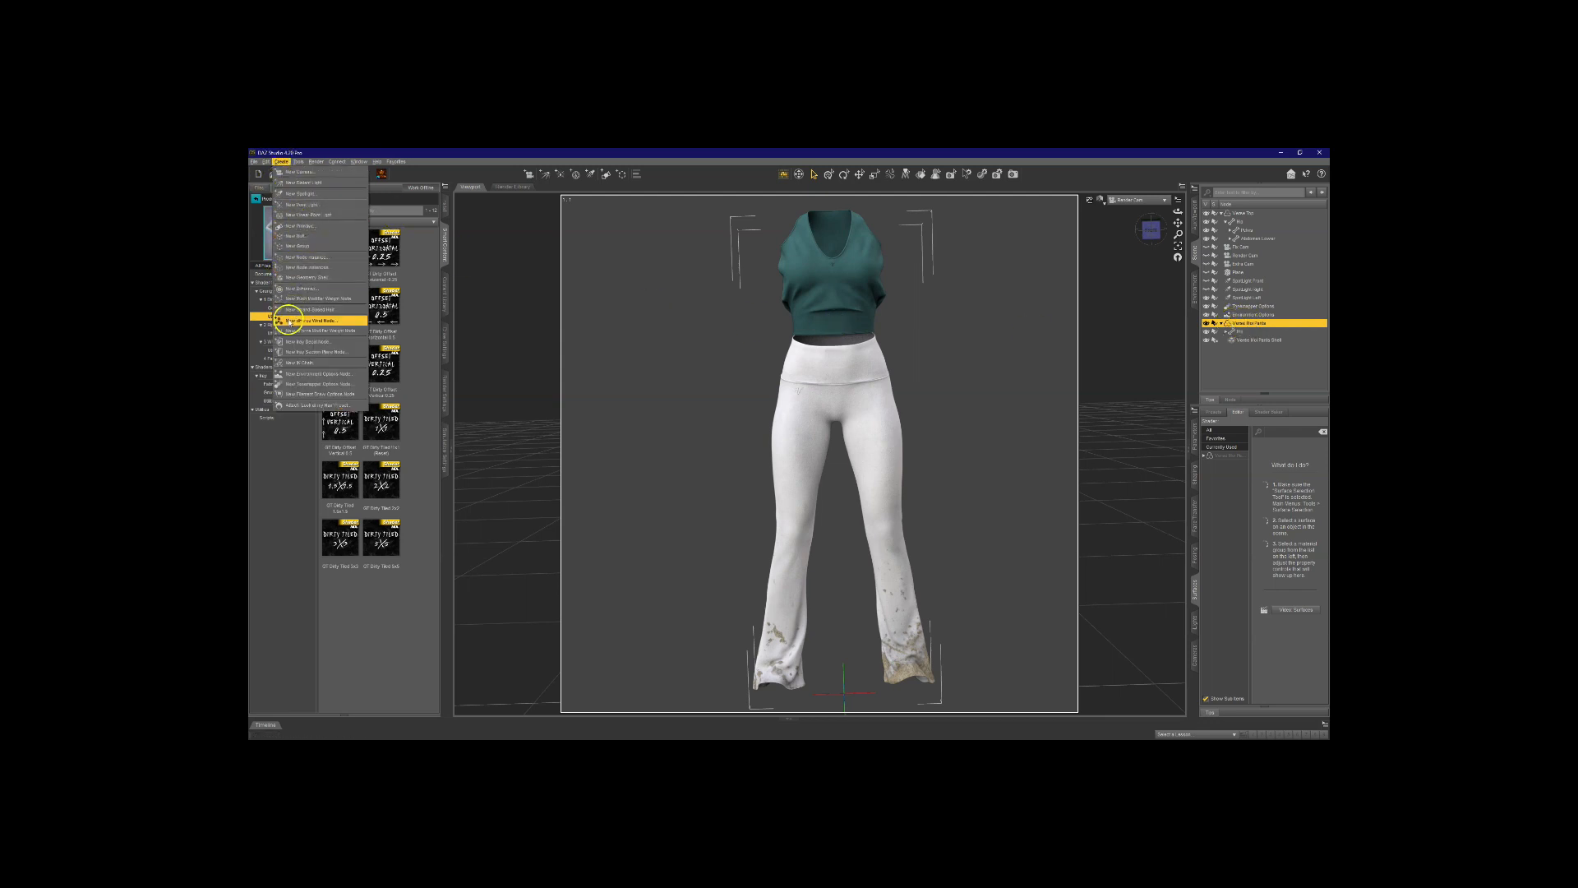
pyautogui.click(309, 278)
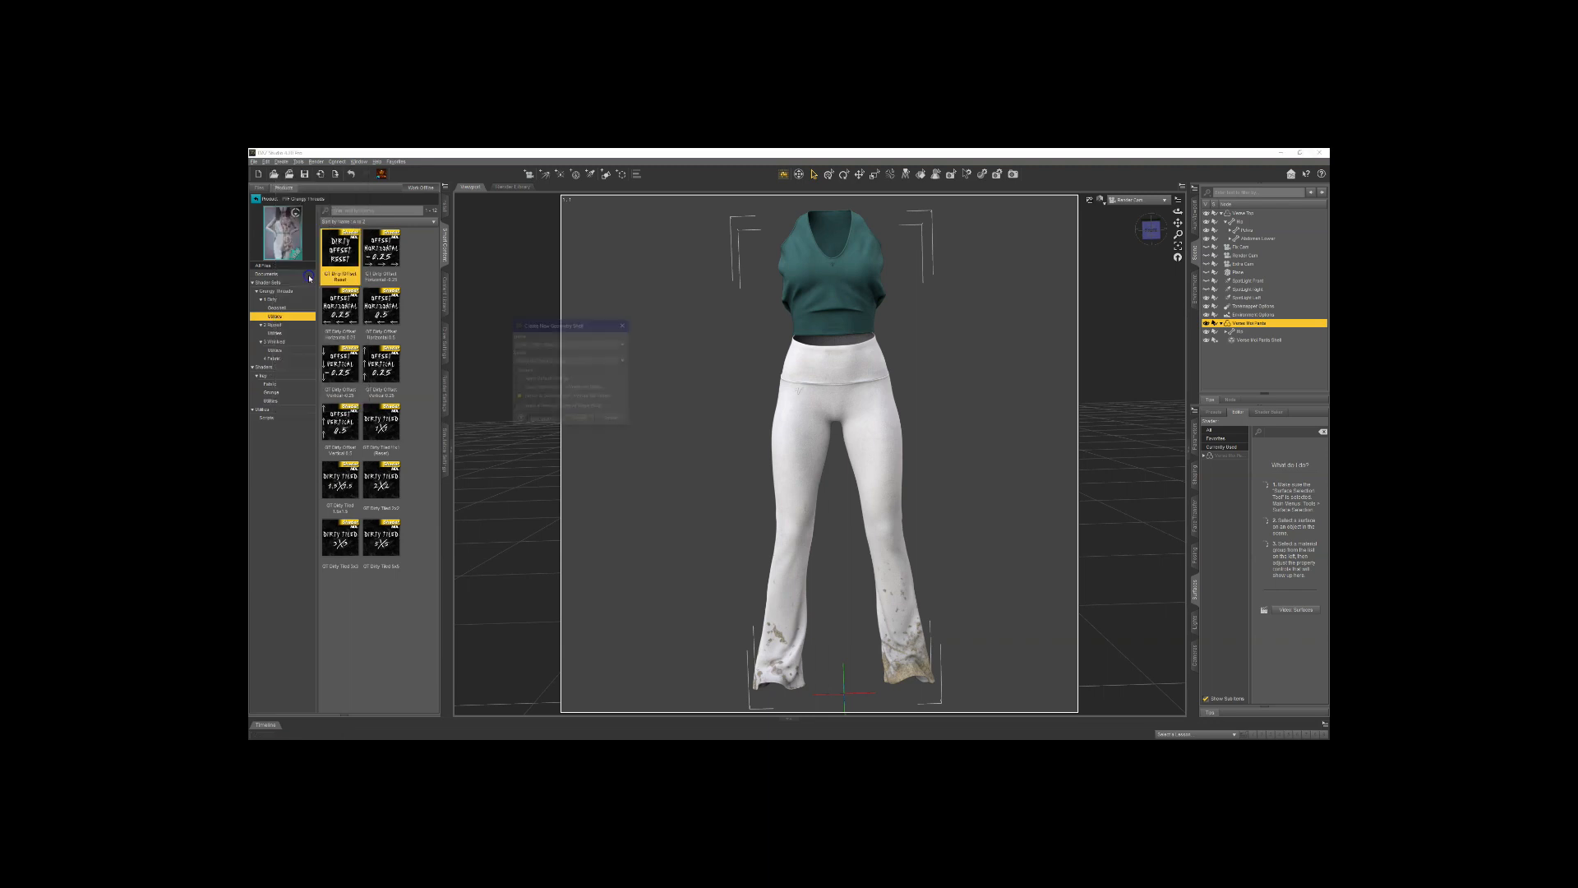
pyautogui.click(581, 420)
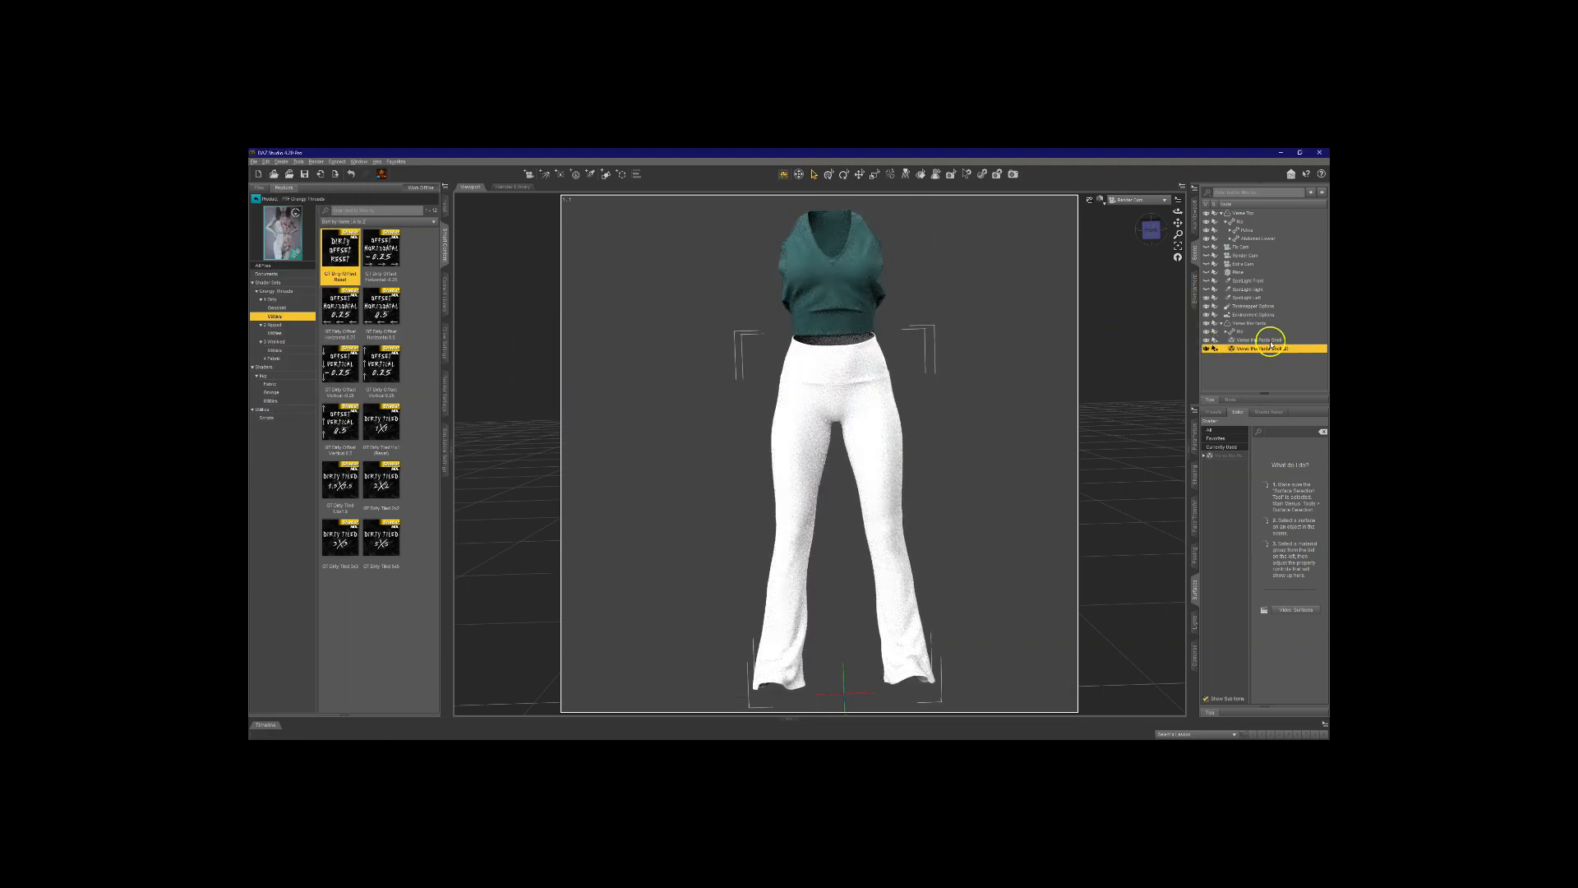
pyautogui.click(1206, 339)
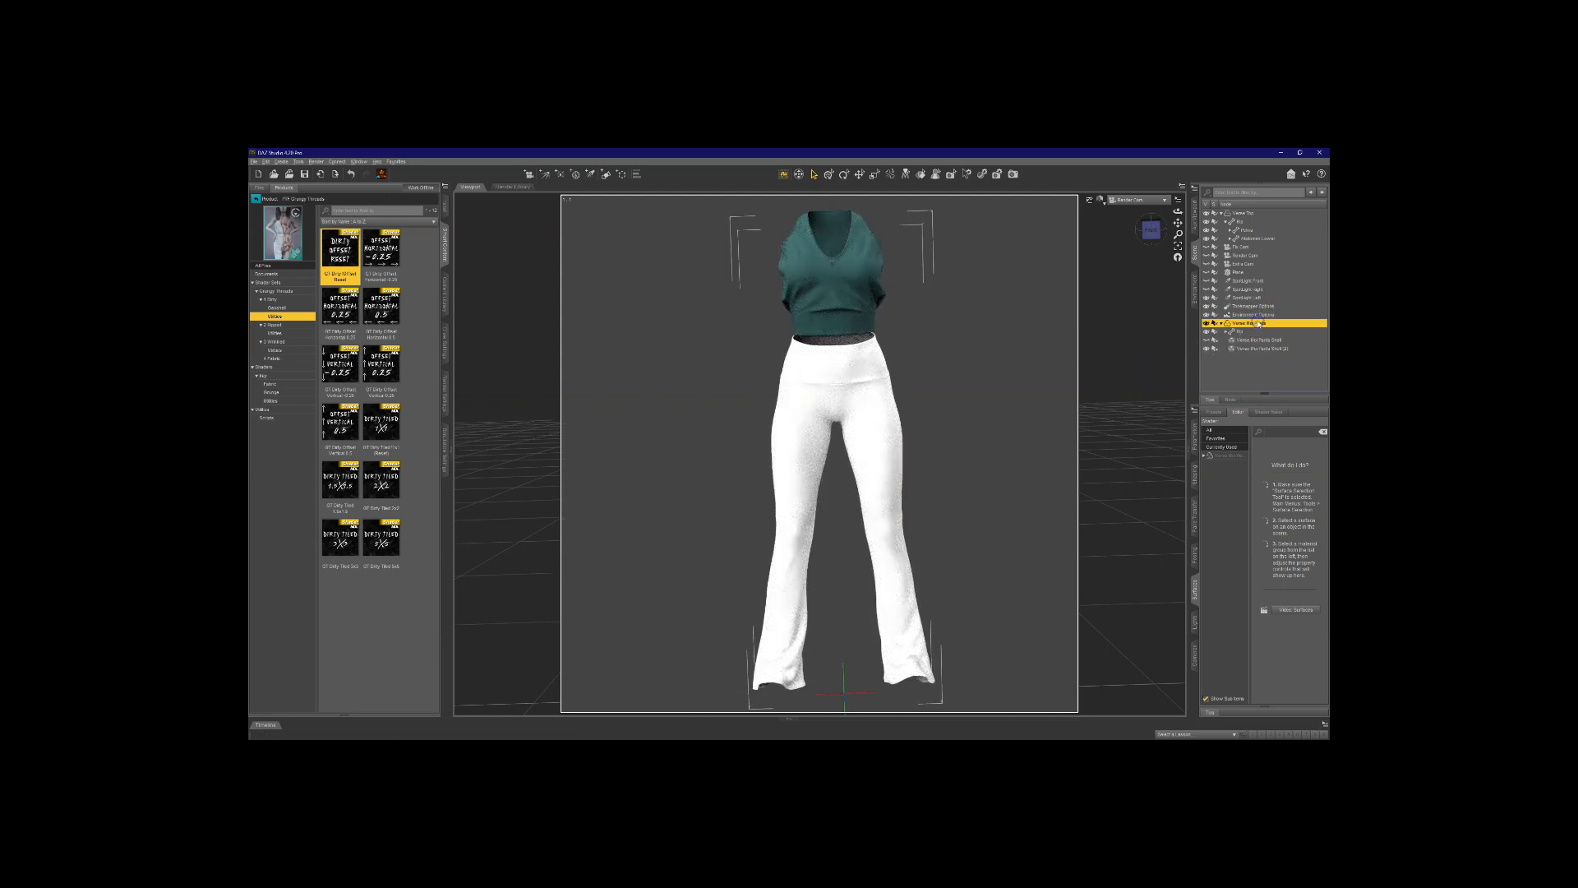
# Step: Select all surfaces of the new pants shell and clear the opacity filter from its surface properties
pyautogui.click(1217, 475)
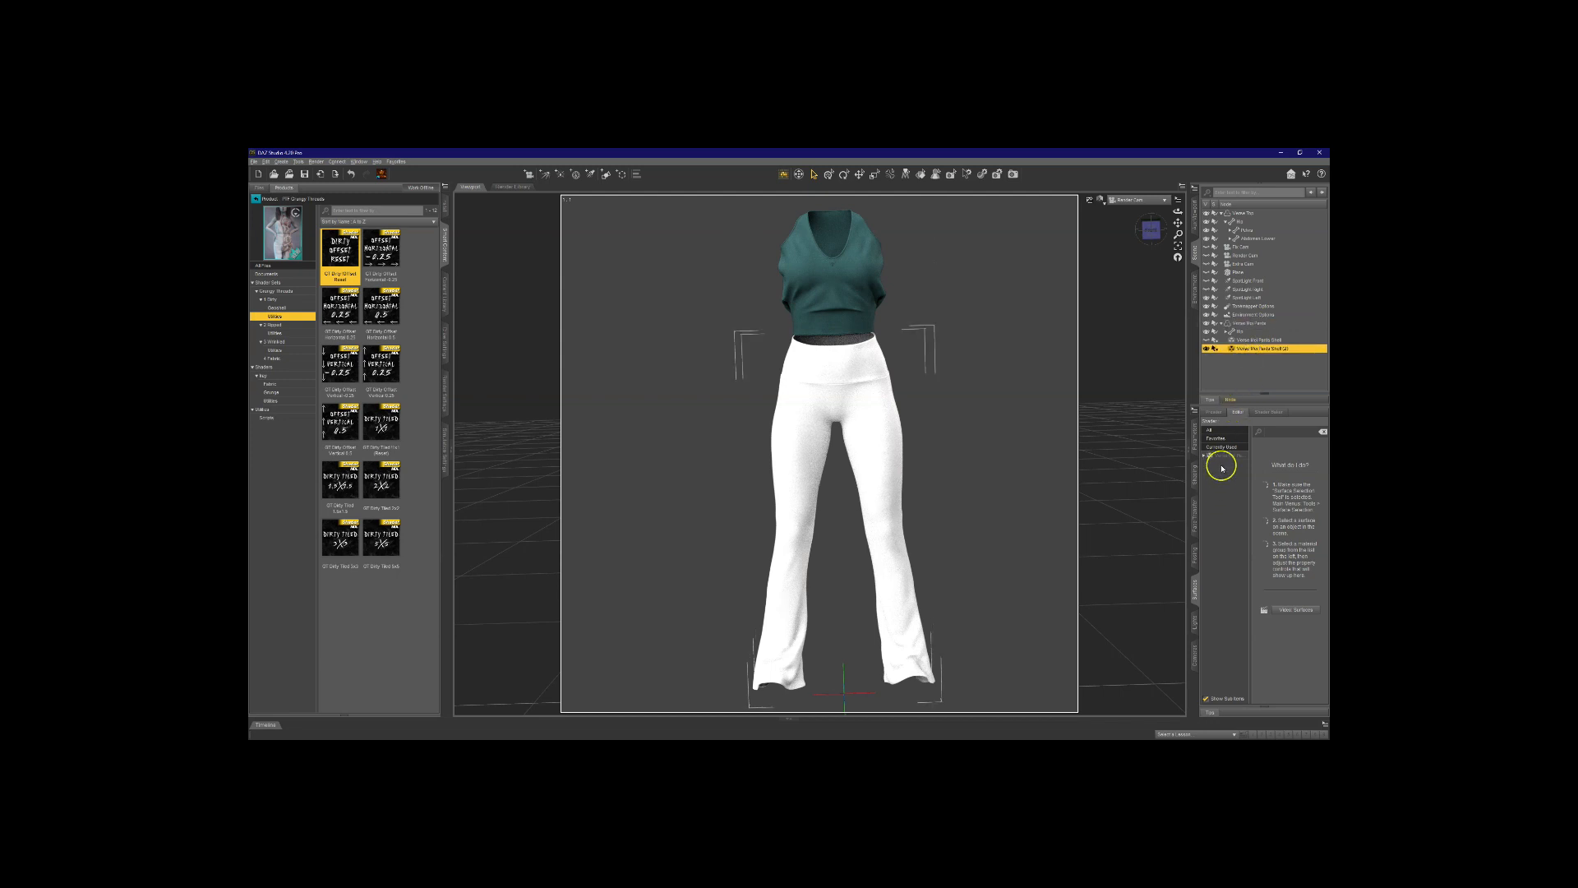
pyautogui.click(1237, 433)
pyautogui.click(1204, 457)
pyautogui.click(1227, 457)
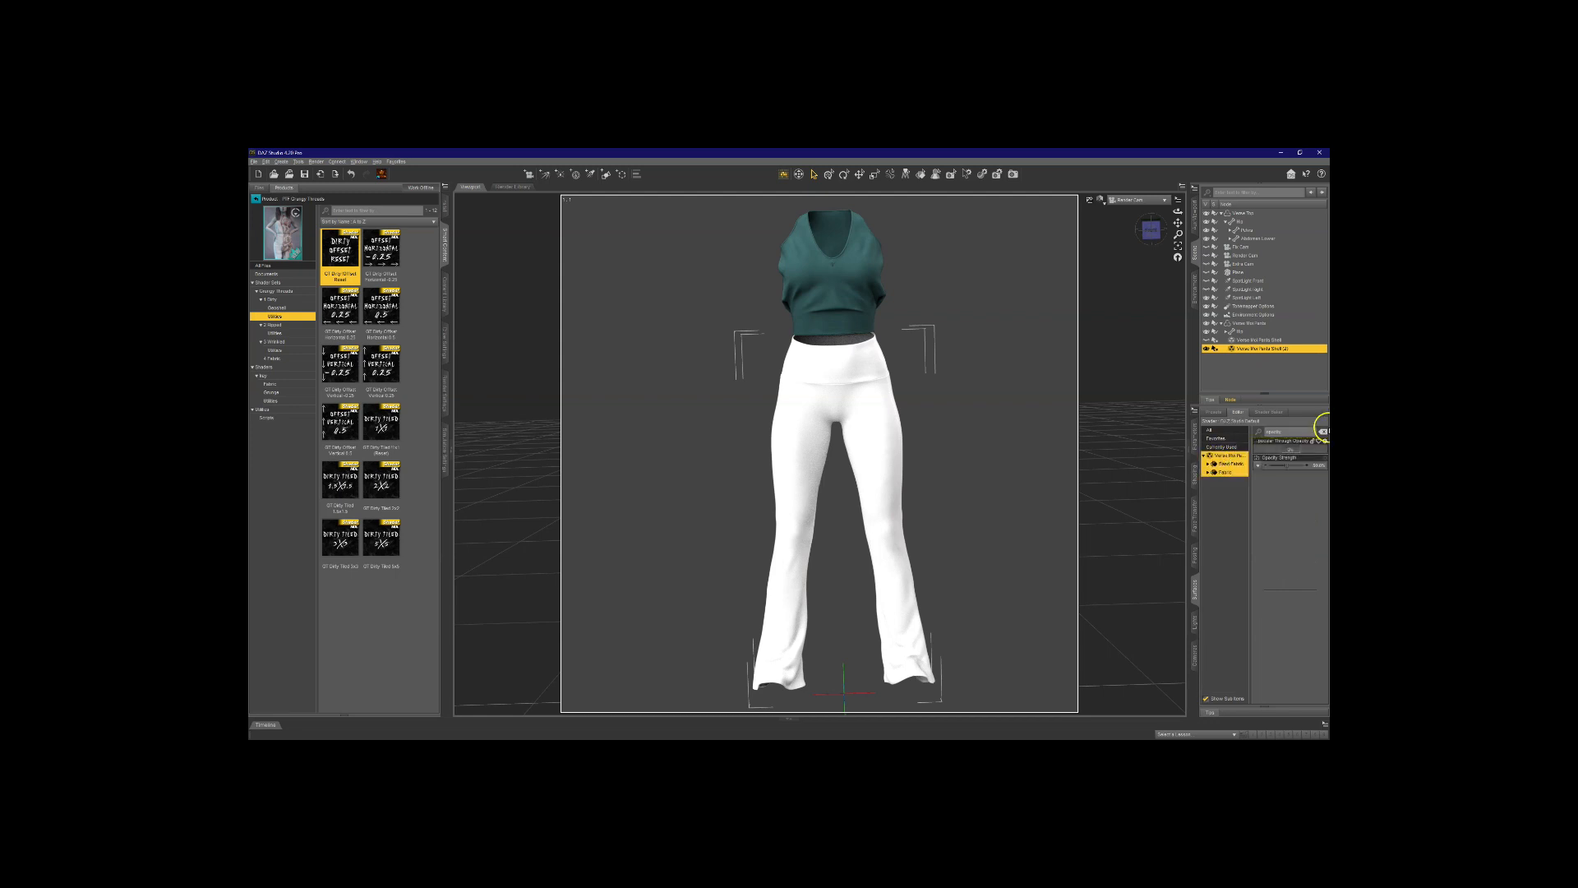
pyautogui.click(1322, 432)
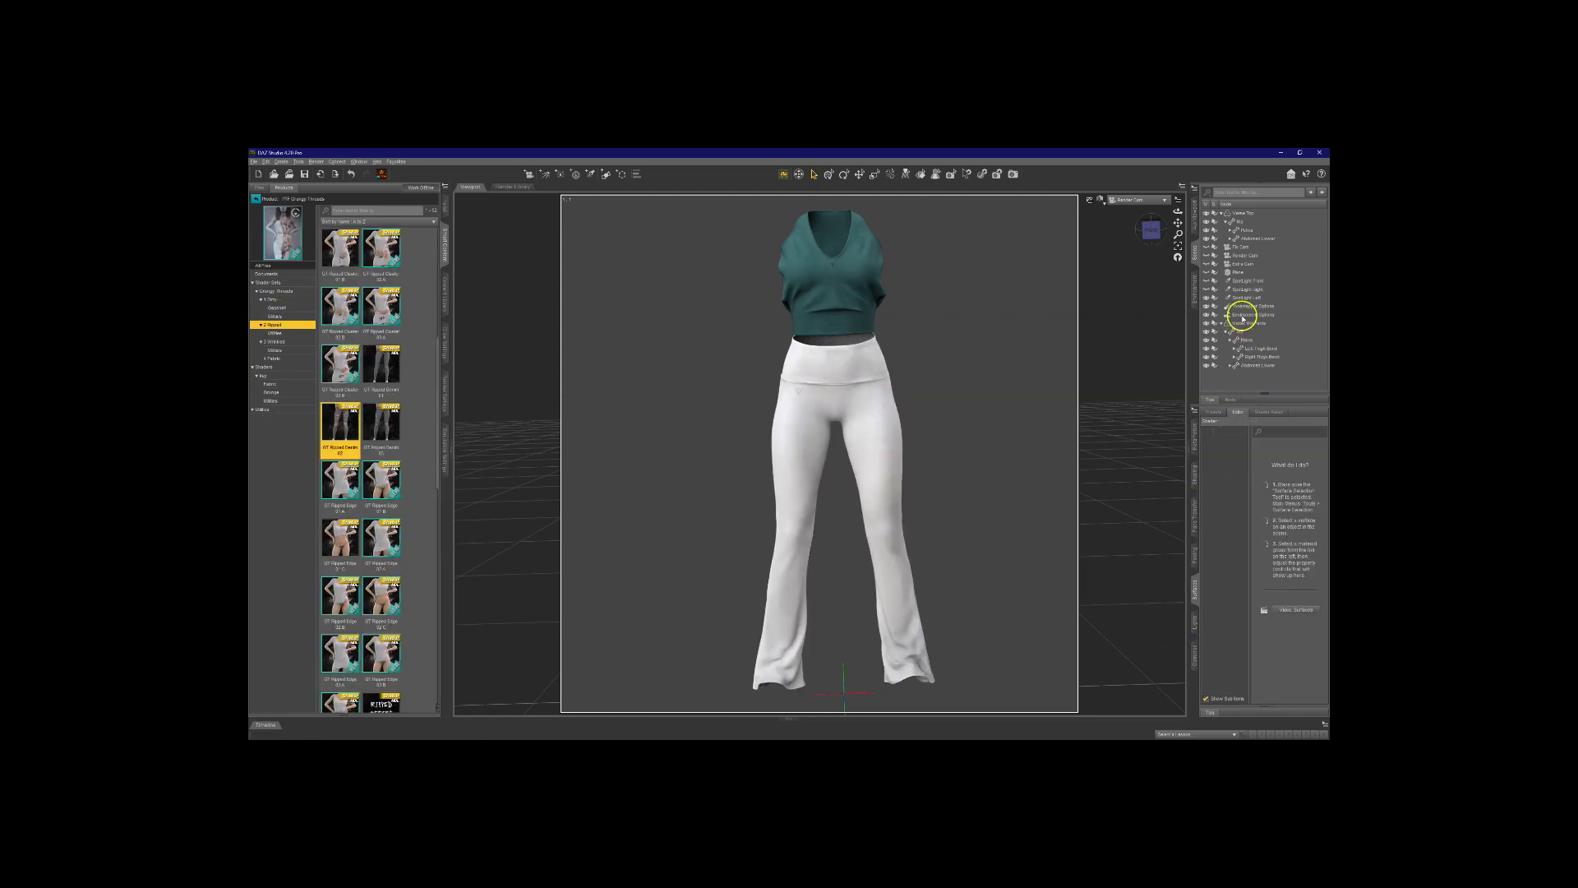
# Step: Apply the GT Ripped Denim 02 preset from the Ripped folder directly to the pants surfaces
pyautogui.click(1241, 322)
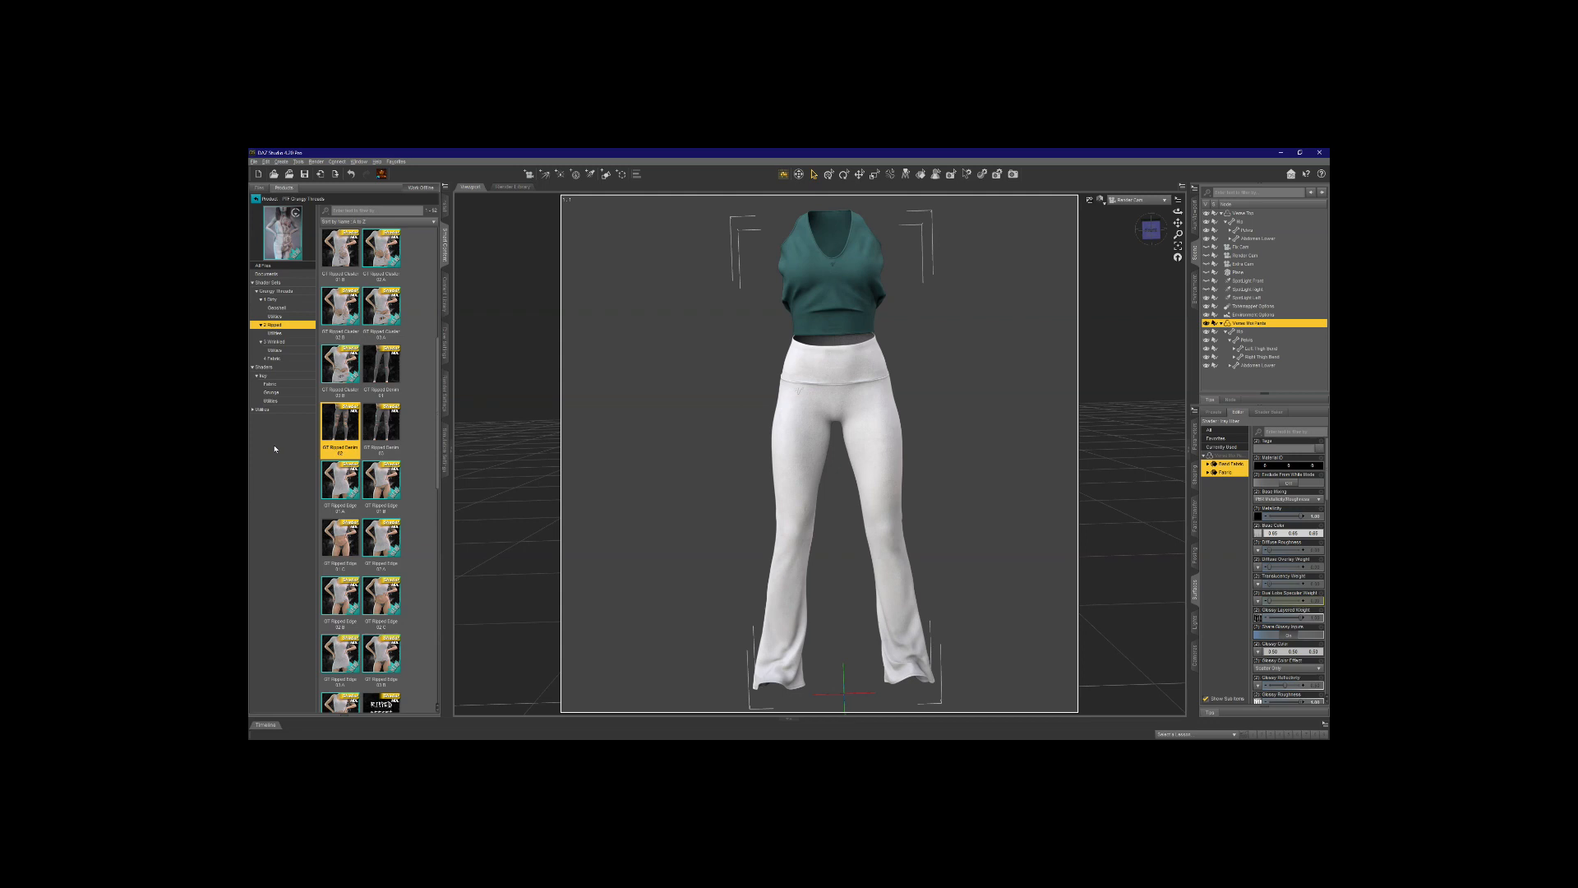
pyautogui.doubleClick(344, 428)
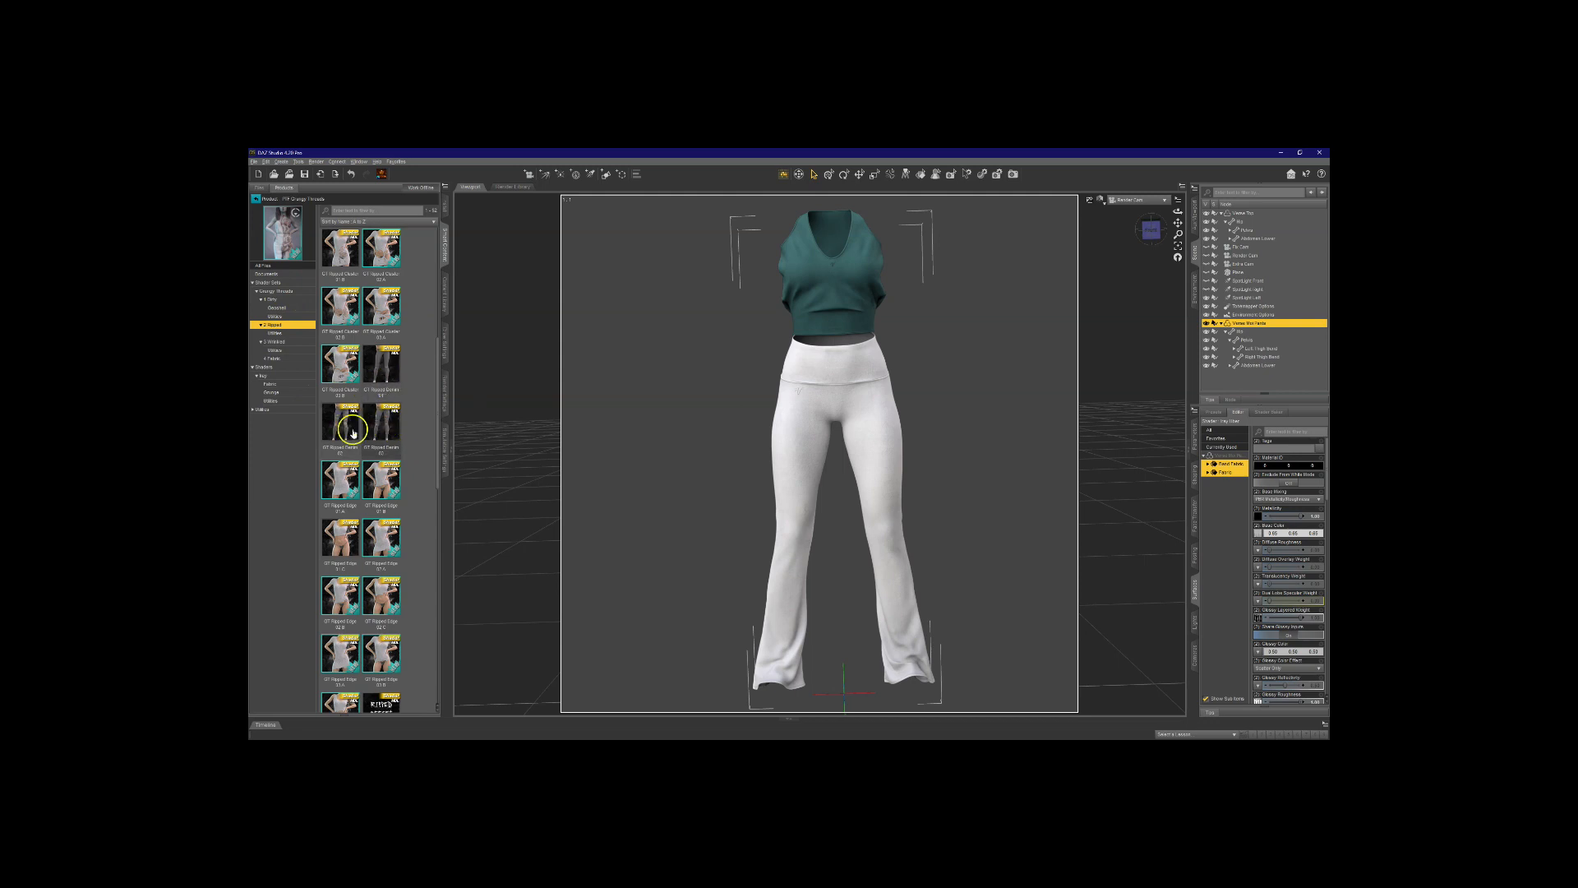
pyautogui.moveTo(346, 423)
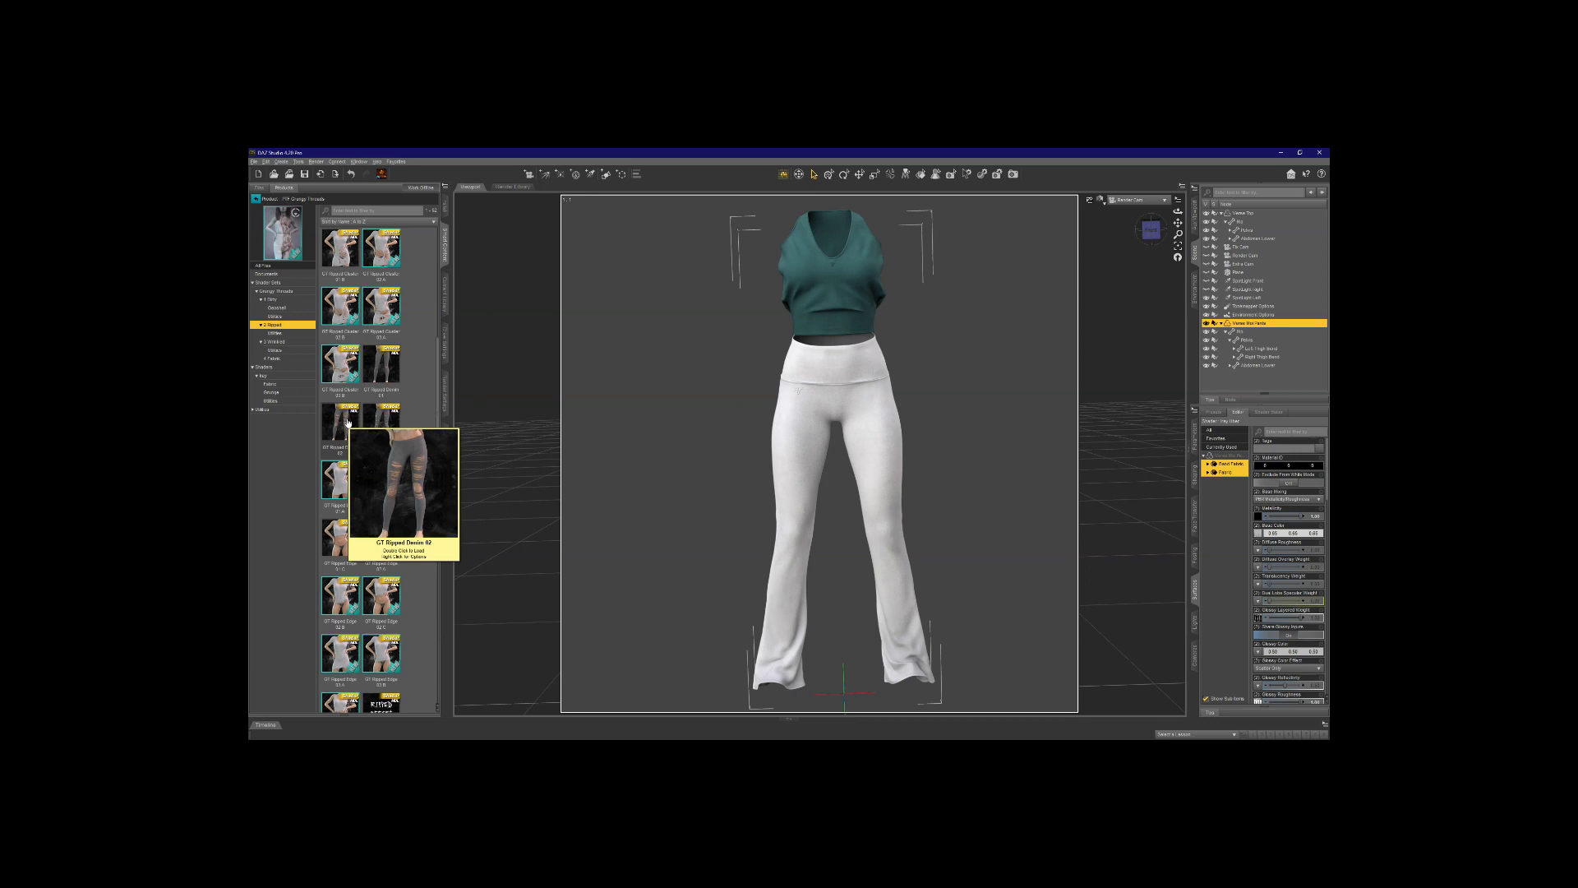
pyautogui.doubleClick(347, 423)
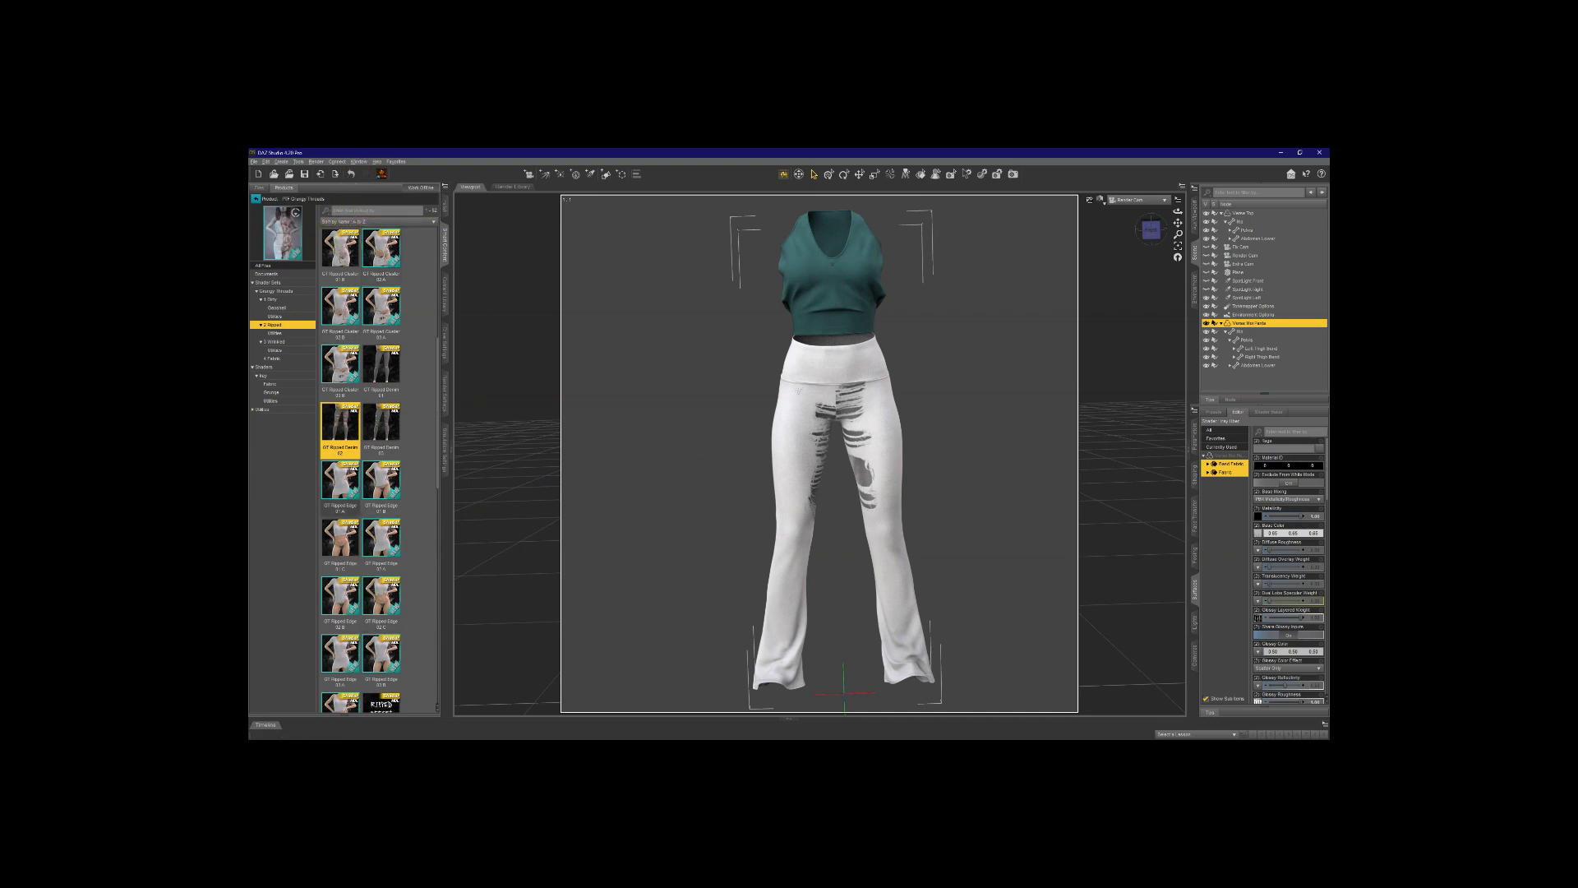
# Step: Apply the grey leather preset from the Fabric folder to the pants, and replace it with the brown leather preset beside it
pyautogui.click(273, 358)
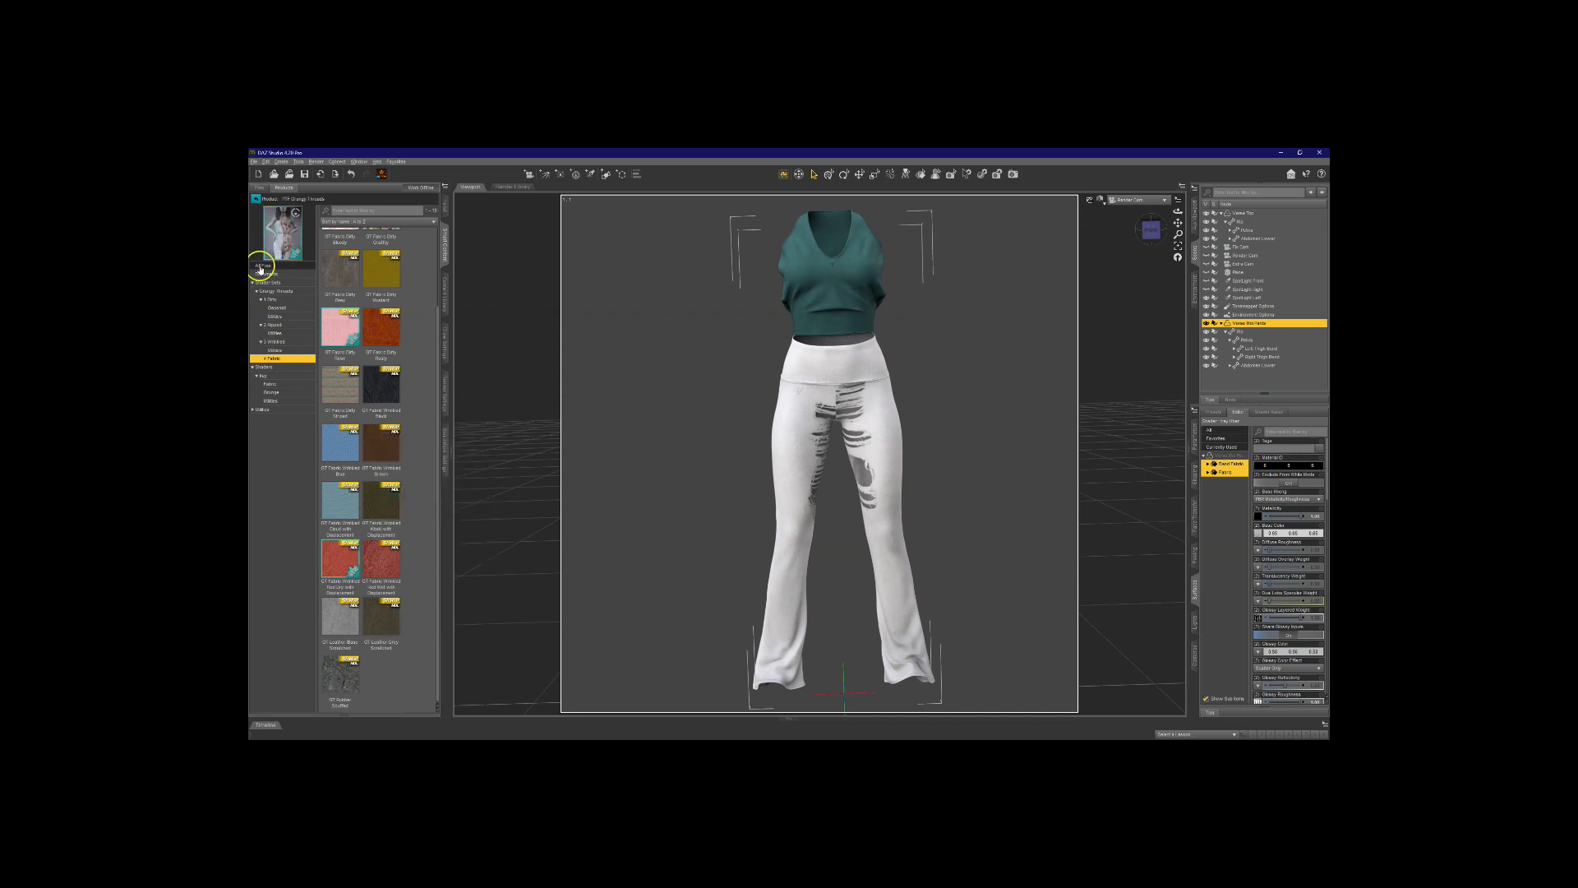
pyautogui.click(297, 392)
pyautogui.click(346, 617)
pyautogui.click(343, 622)
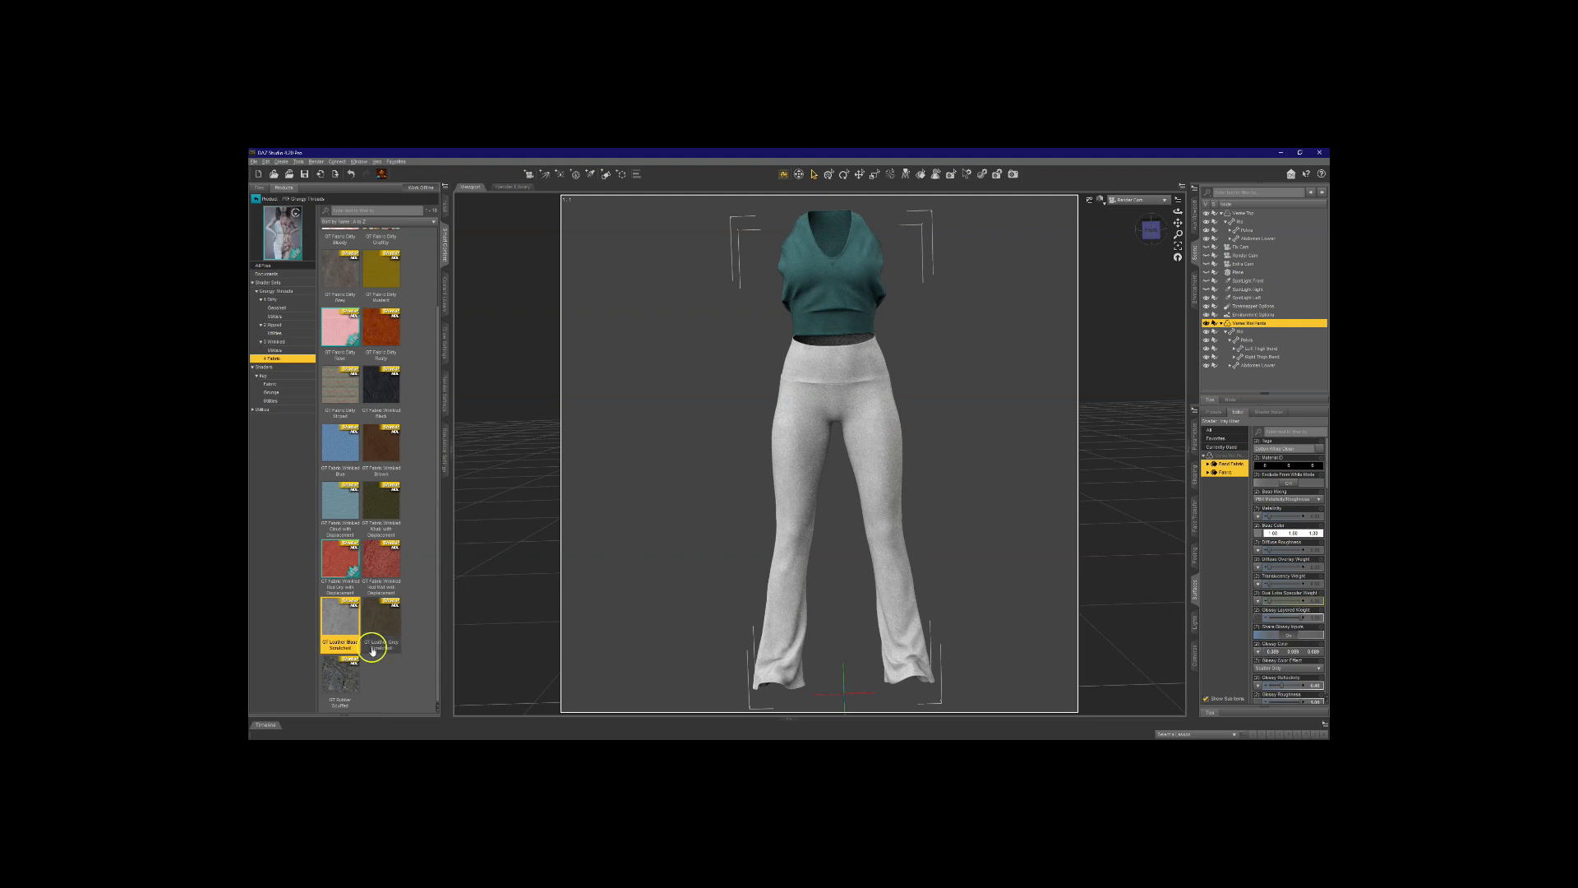
pyautogui.doubleClick(368, 625)
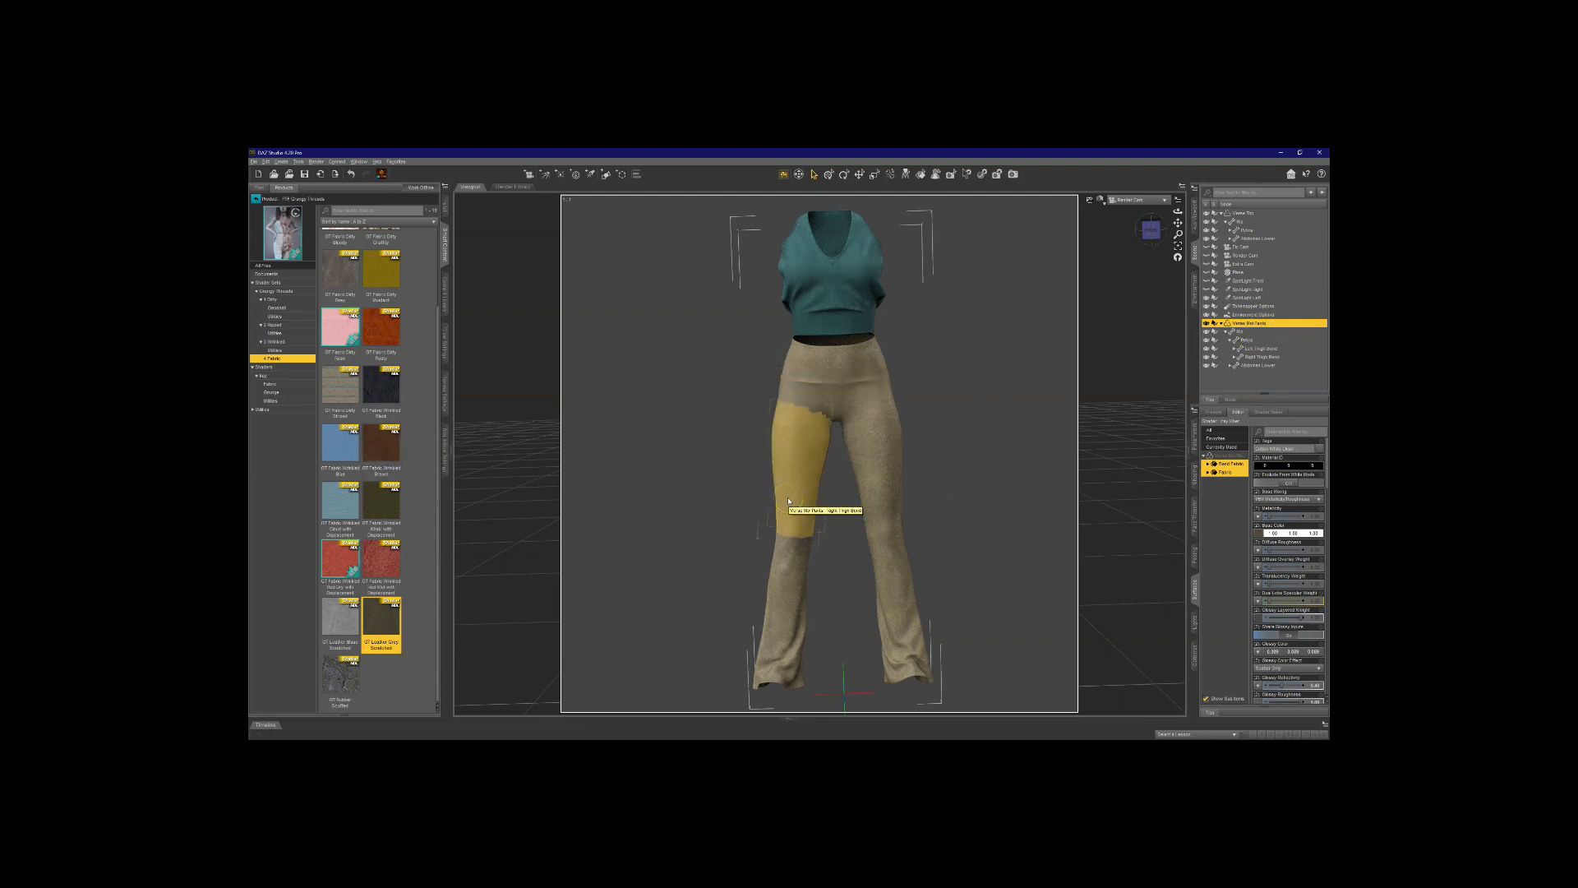
# Step: Reapply GT Ripped Denim 02 from the Ripped folder over the pants' leather fabric
pyautogui.click(276, 325)
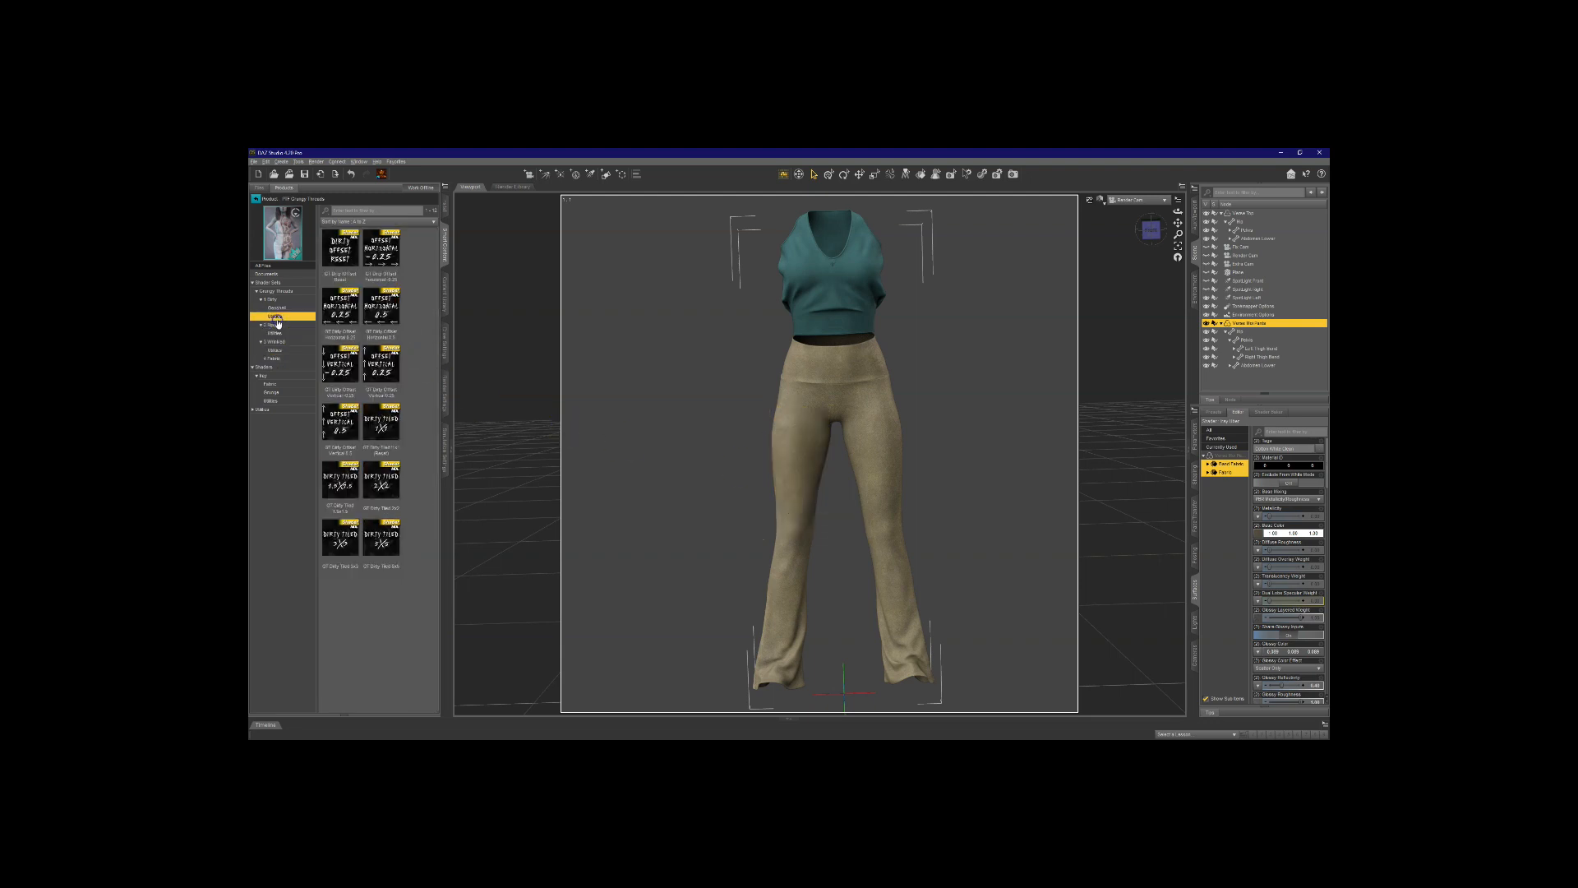
pyautogui.scroll(-5, 342, 535)
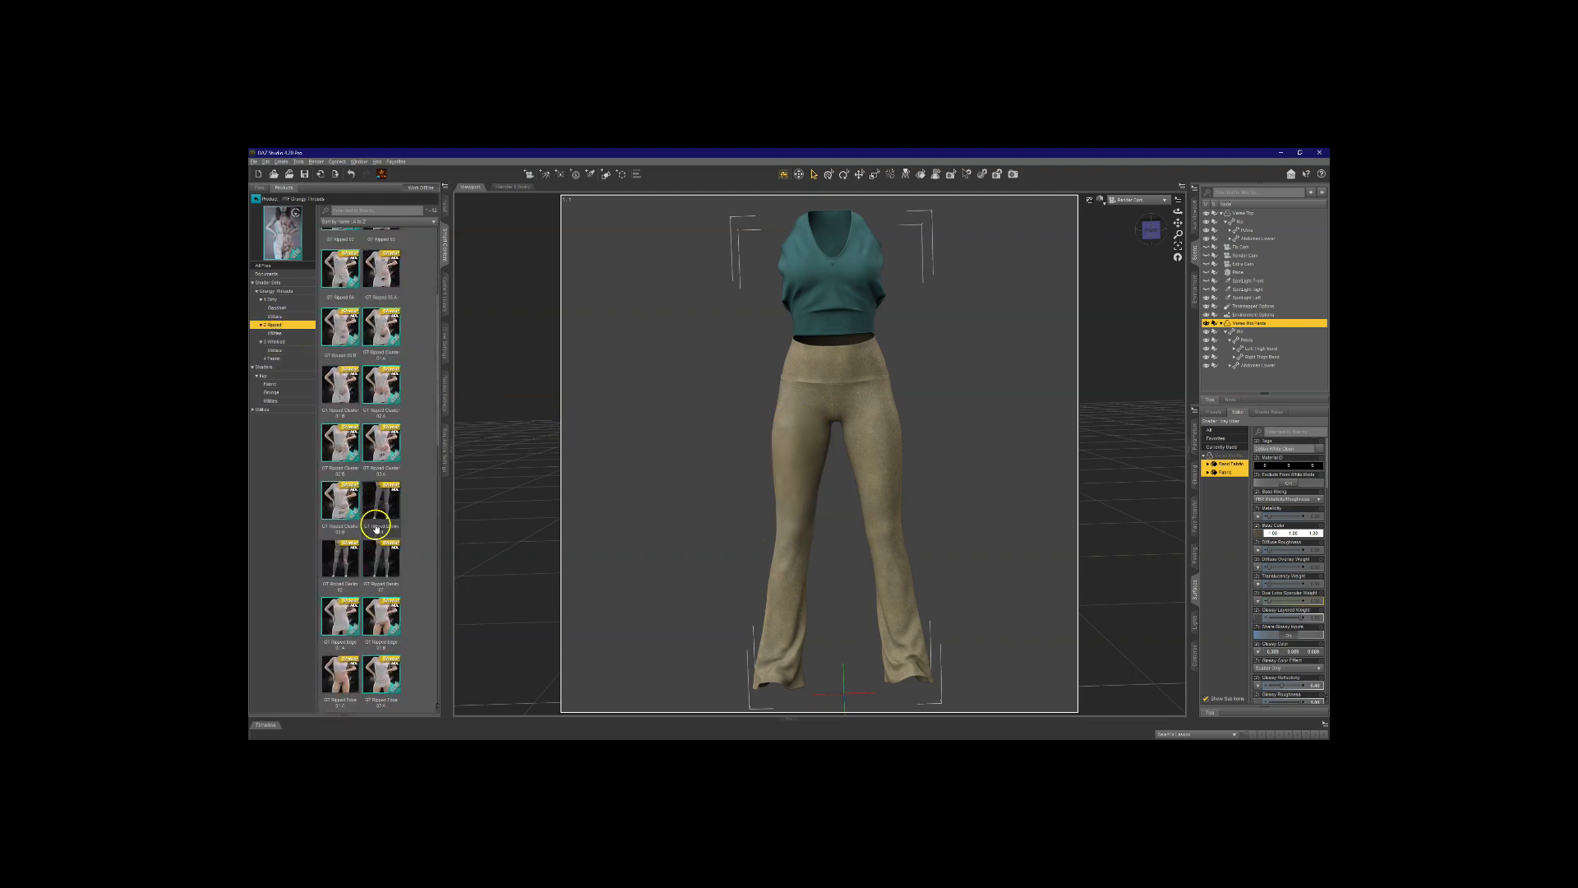
pyautogui.doubleClick(343, 535)
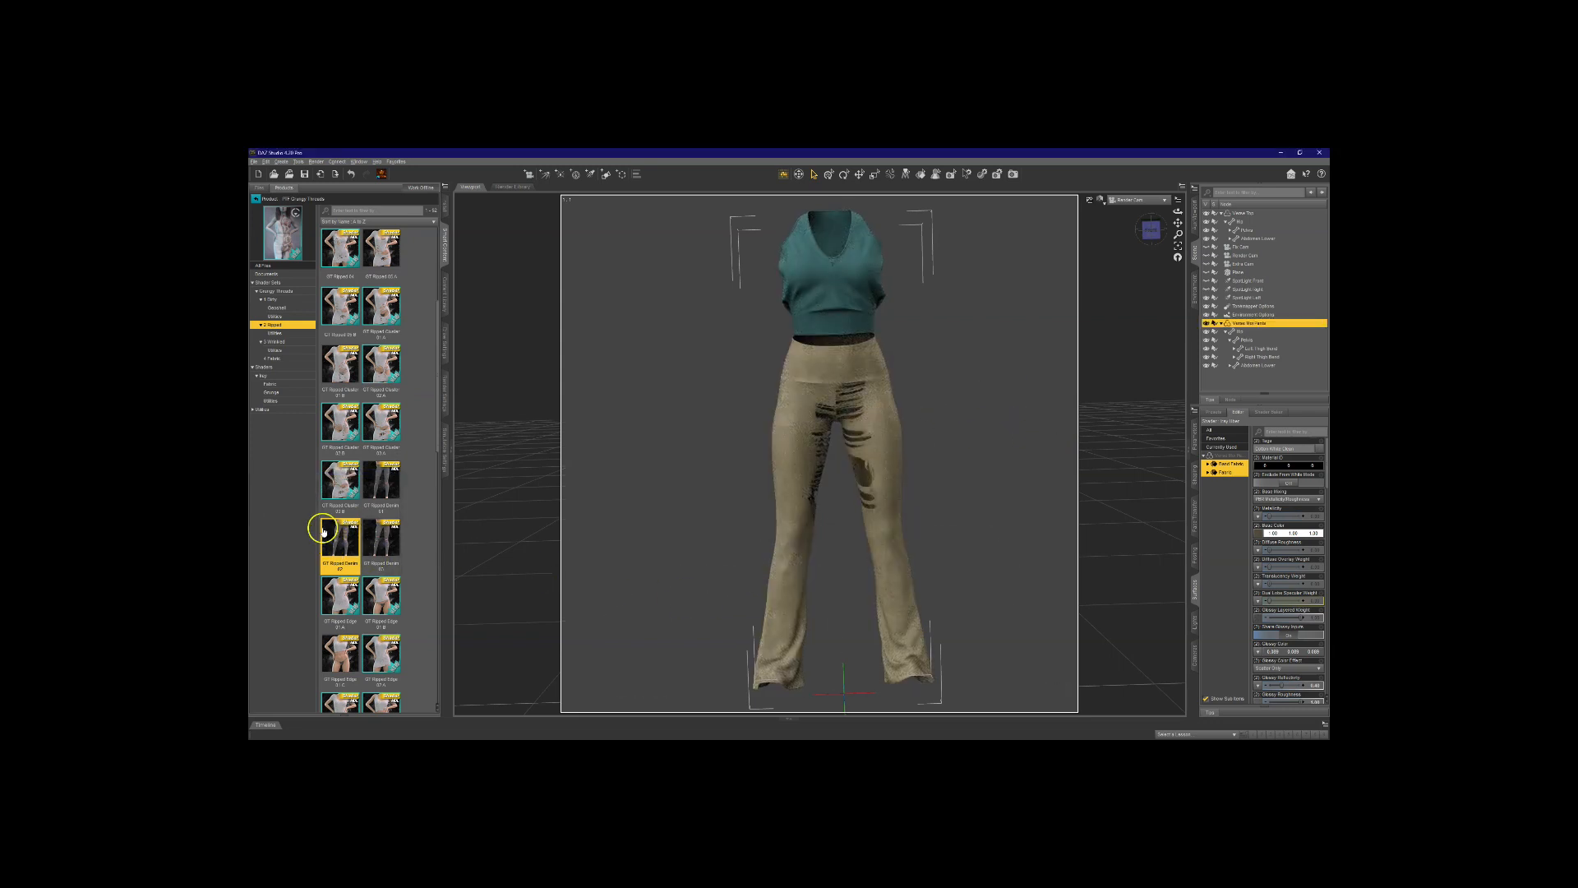
# Step: Try moving the rips on the pants with the GT Ripped Offset Vertical 0.5 utility, and undo the rip changes
pyautogui.click(291, 331)
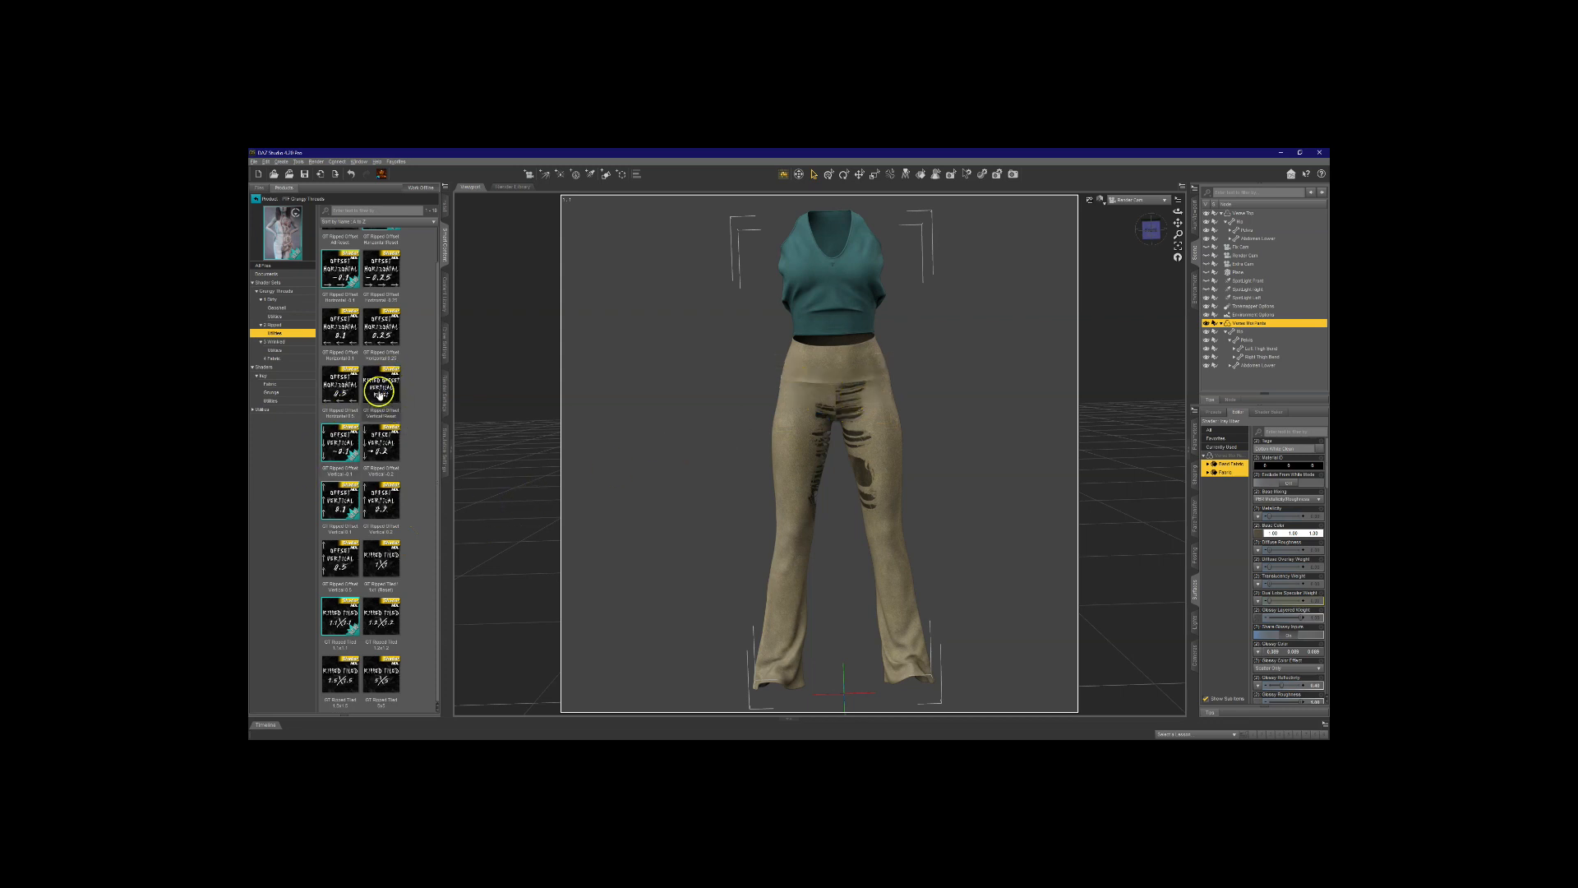
pyautogui.click(375, 393)
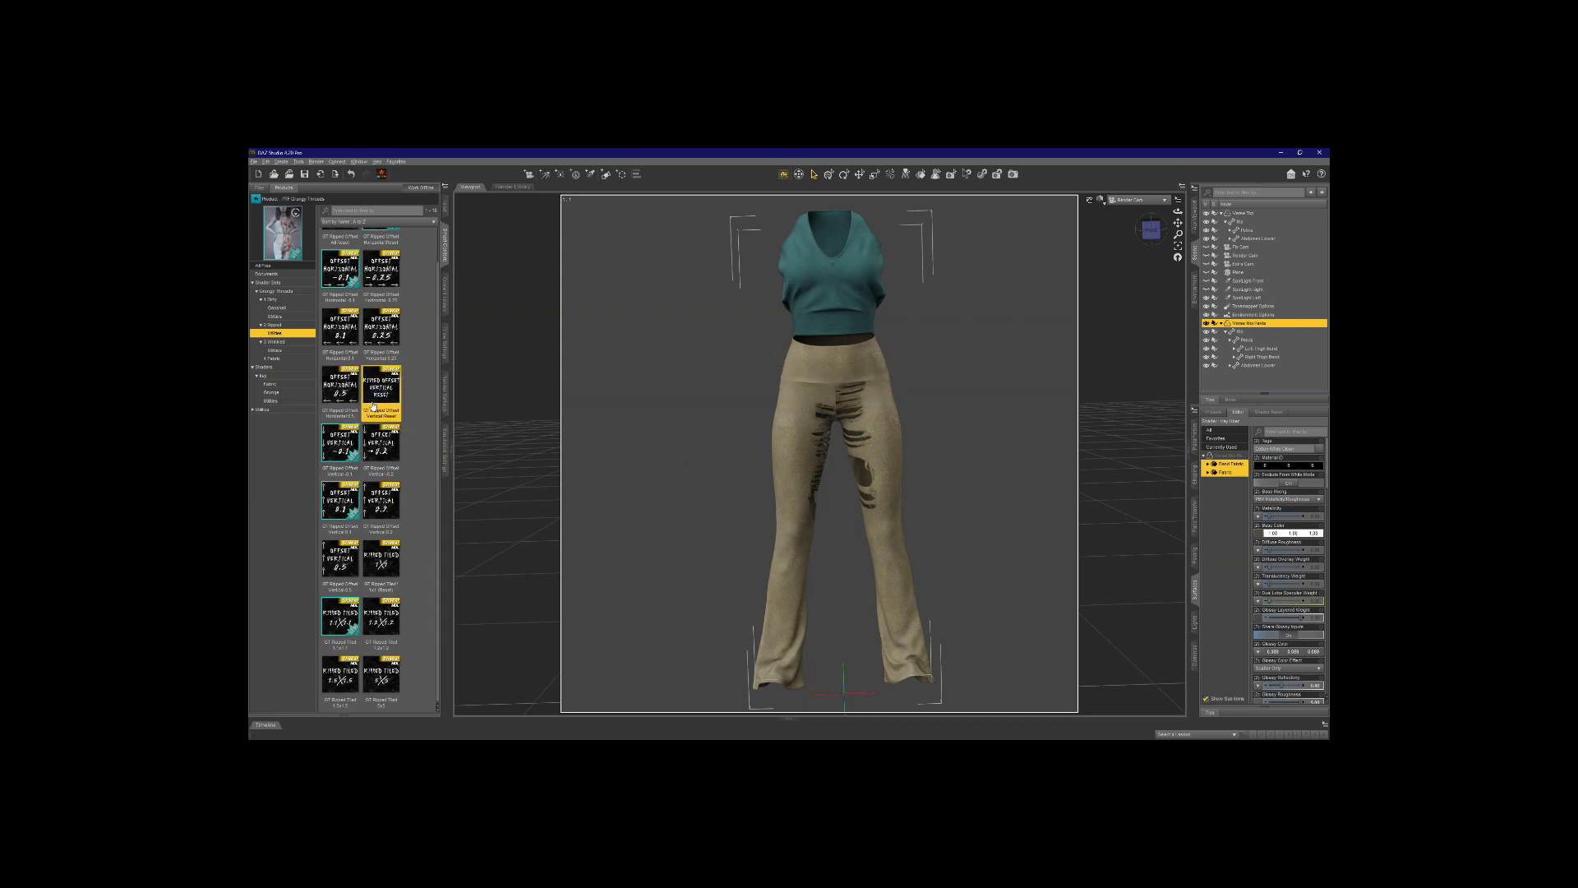
pyautogui.click(340, 335)
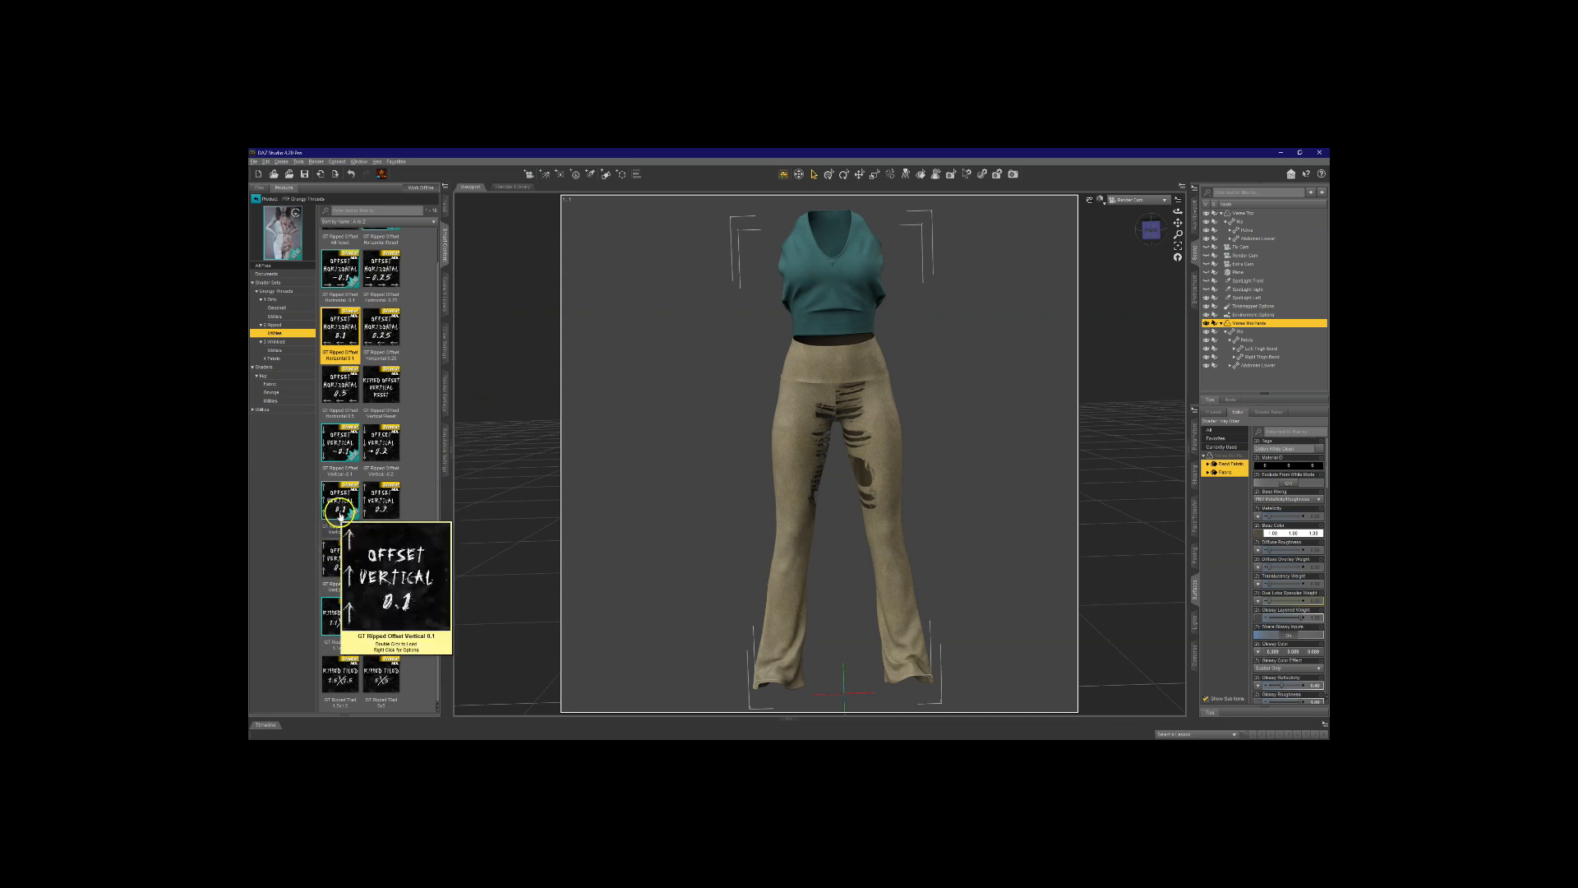
pyautogui.click(382, 496)
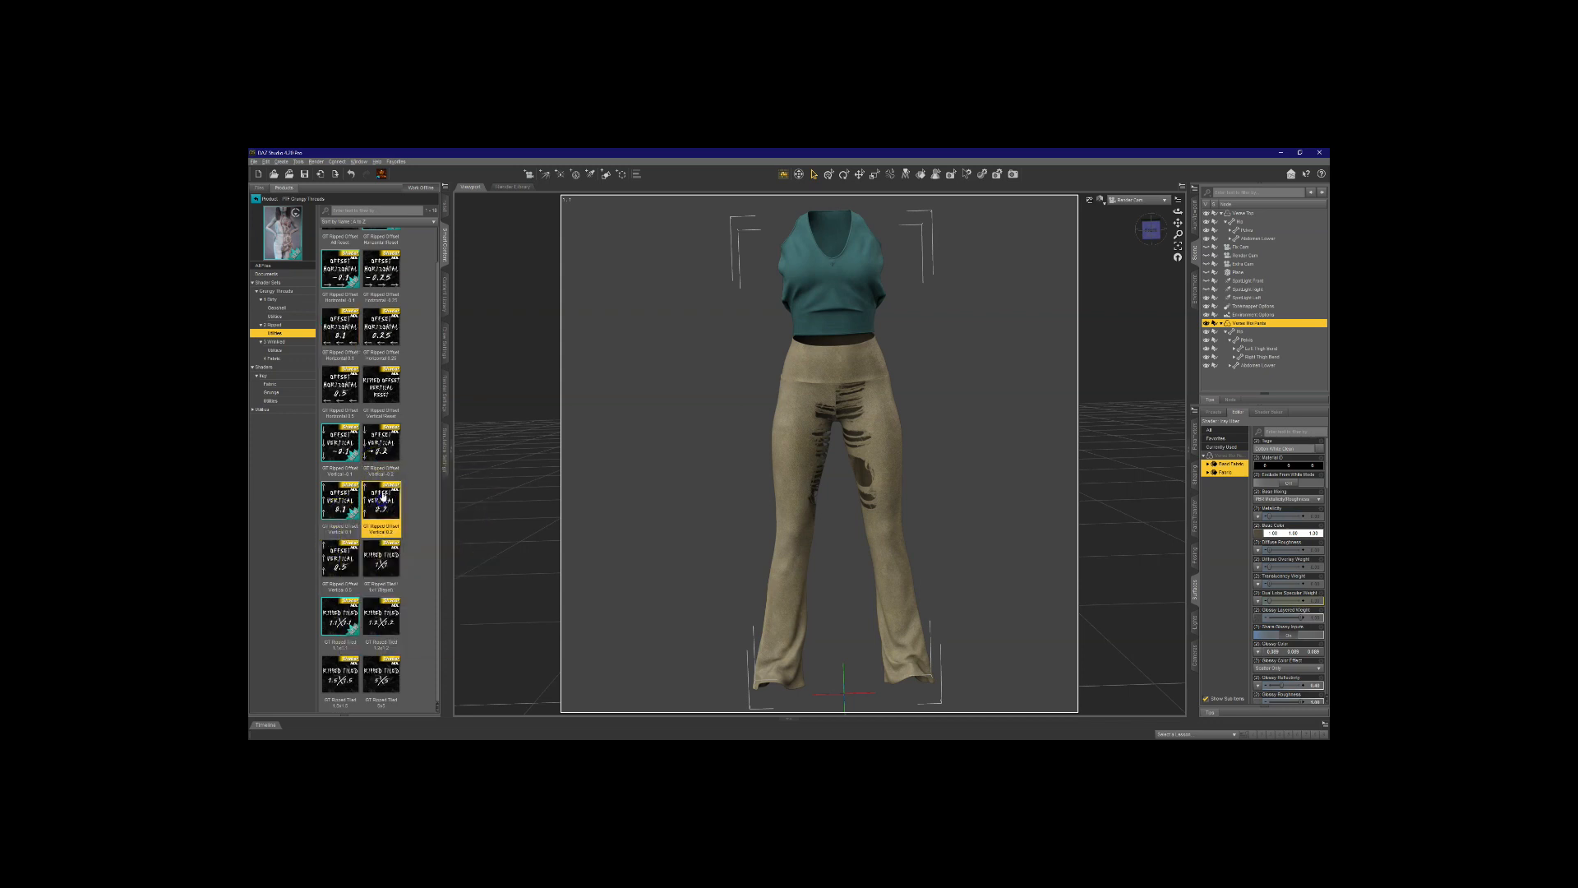
pyautogui.click(340, 564)
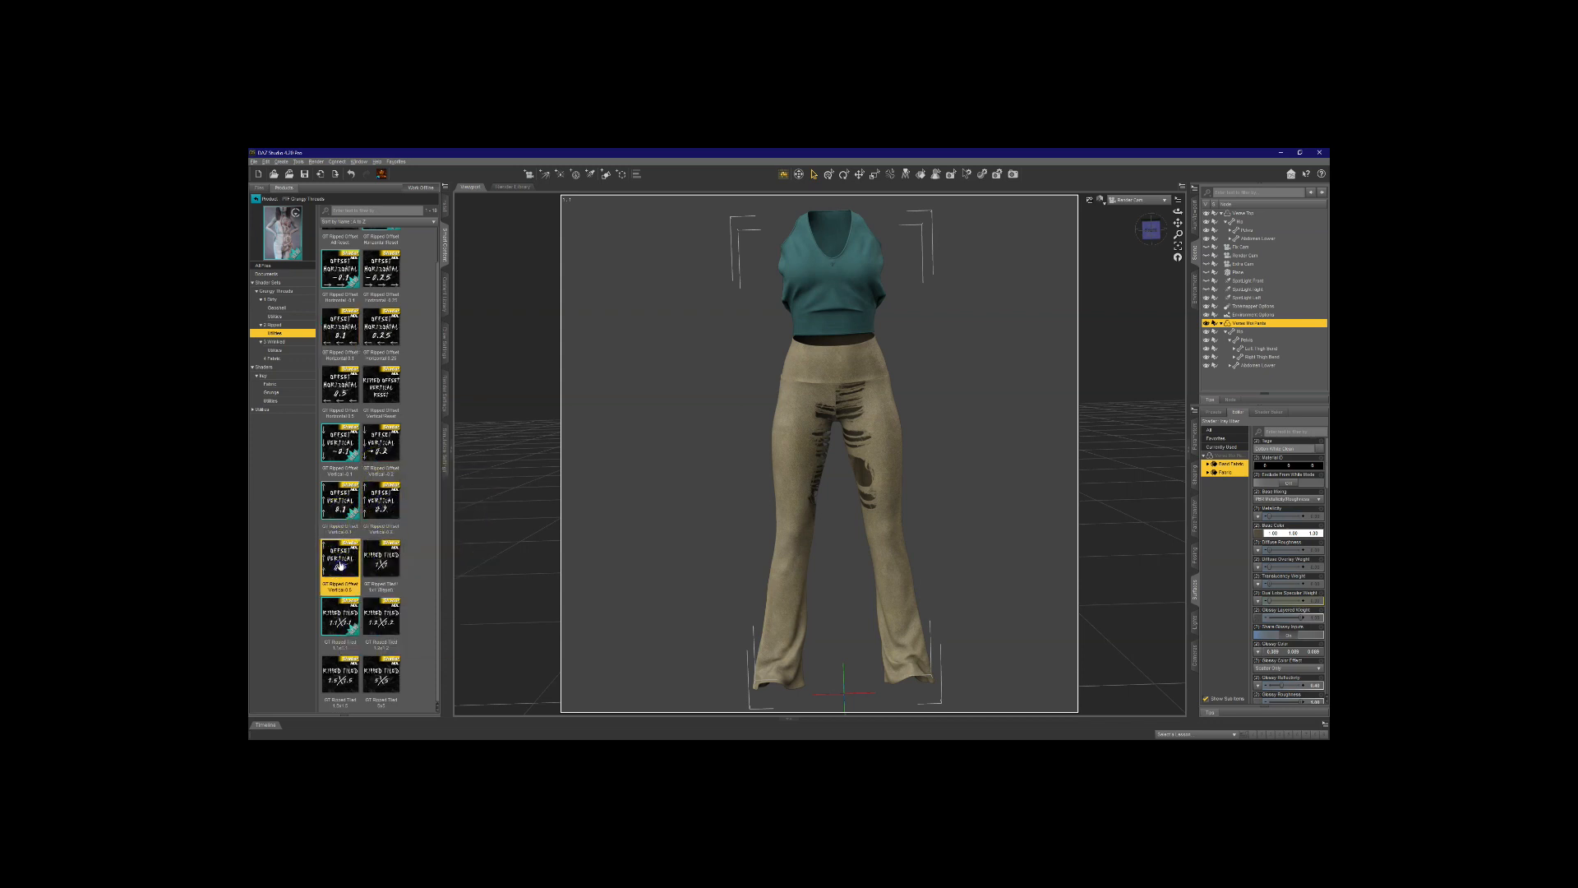
pyautogui.moveTo(341, 565)
pyautogui.doubleClick(338, 565)
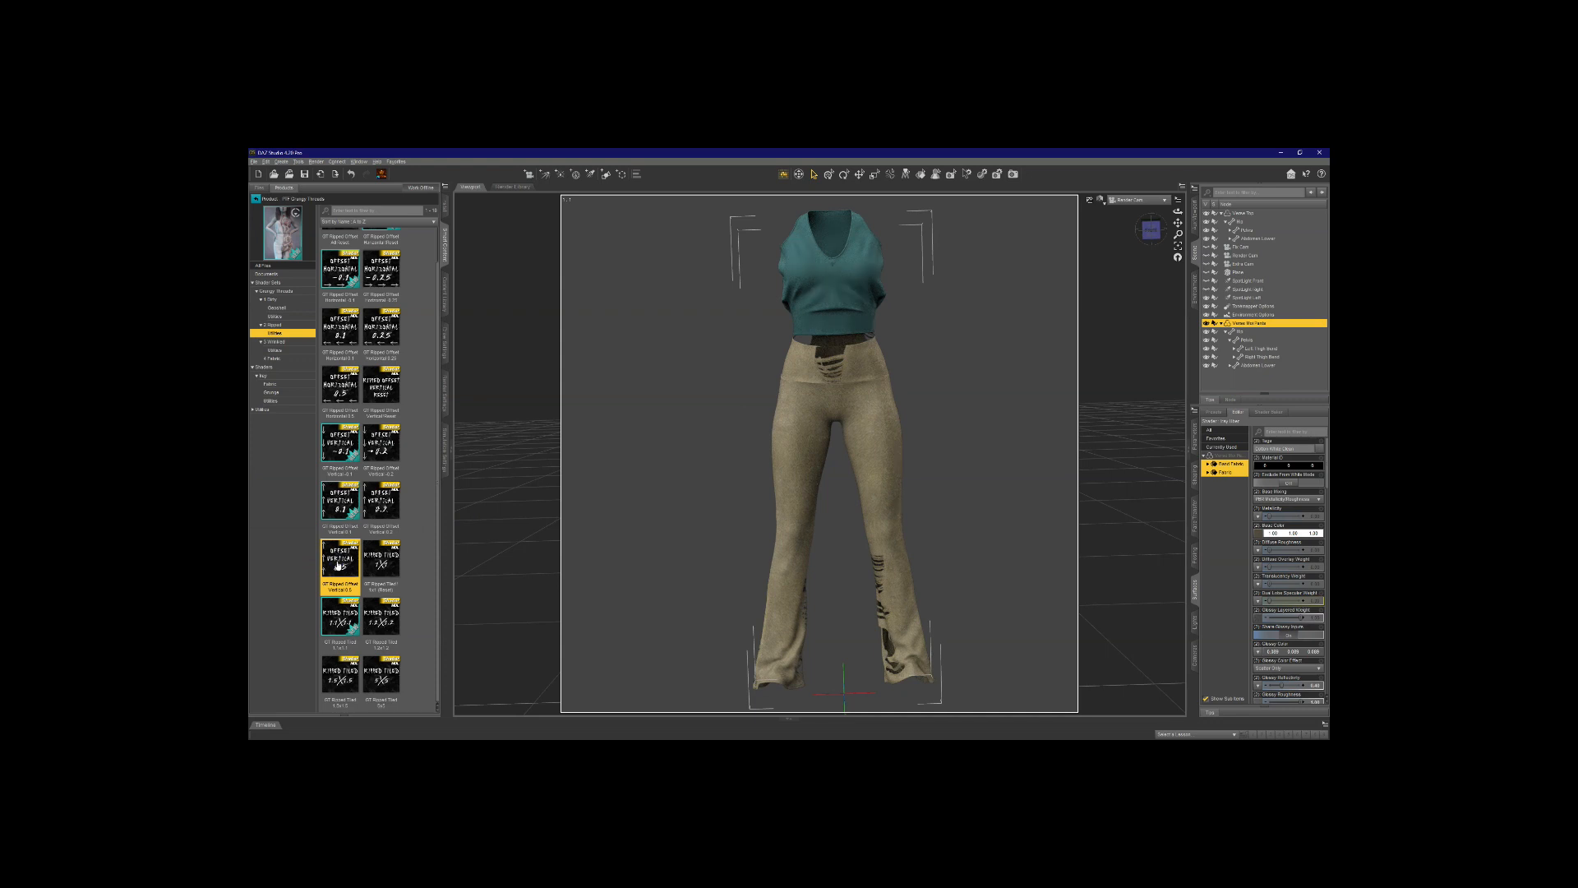
pyautogui.hotkey('ctrl', 'z')
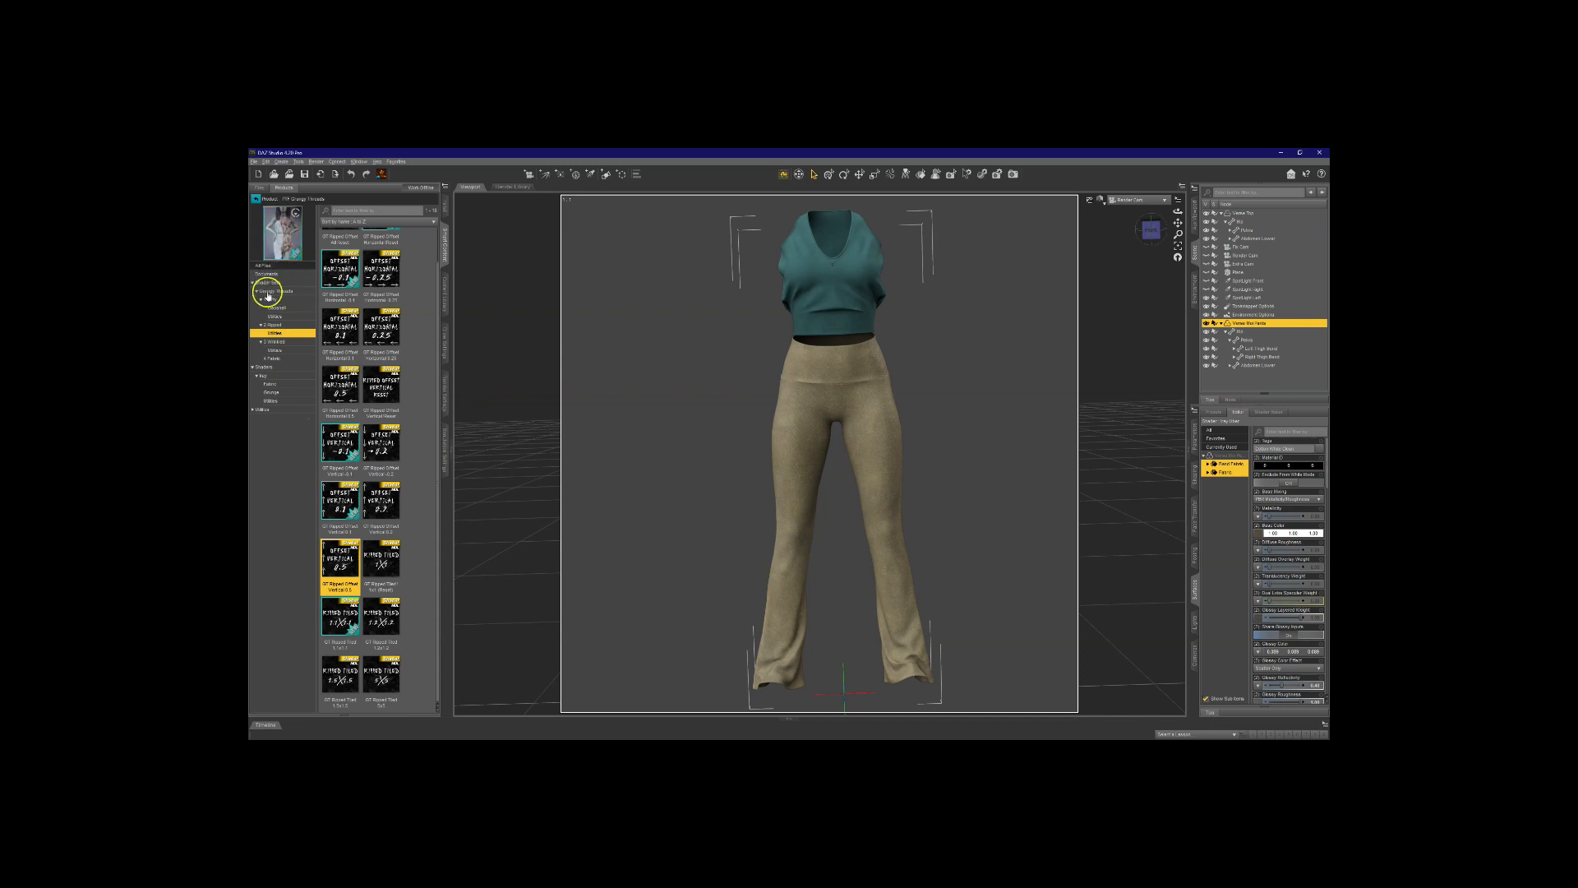
# Step: Undo one more change to the pants and reapply the GT Ripped Denim 02 preset from the Ripped folder
pyautogui.click(274, 325)
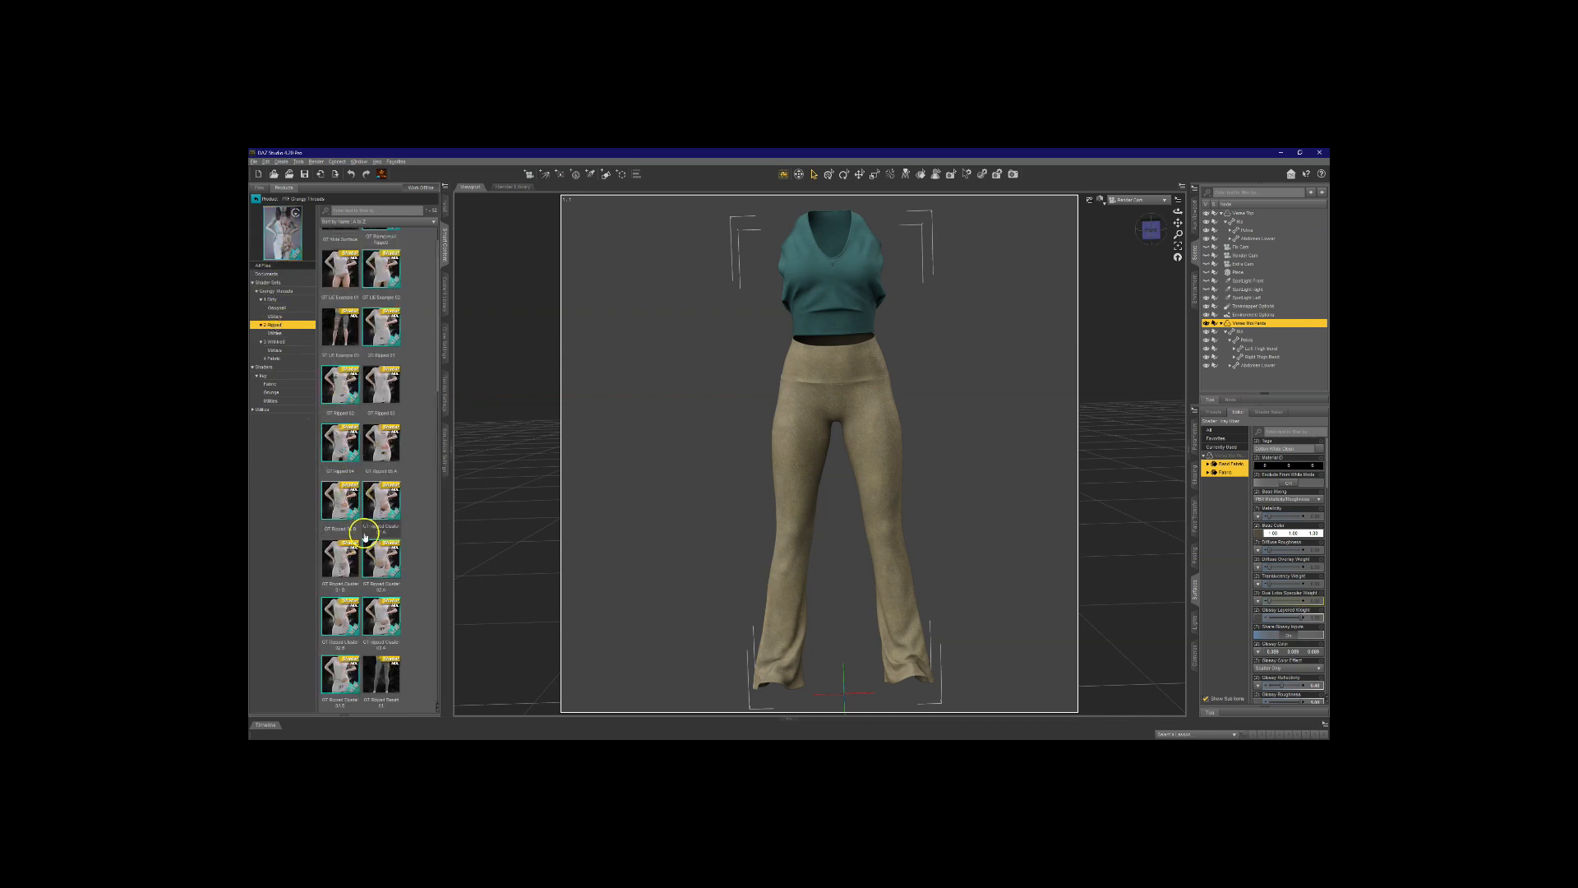
pyautogui.moveTo(357, 529)
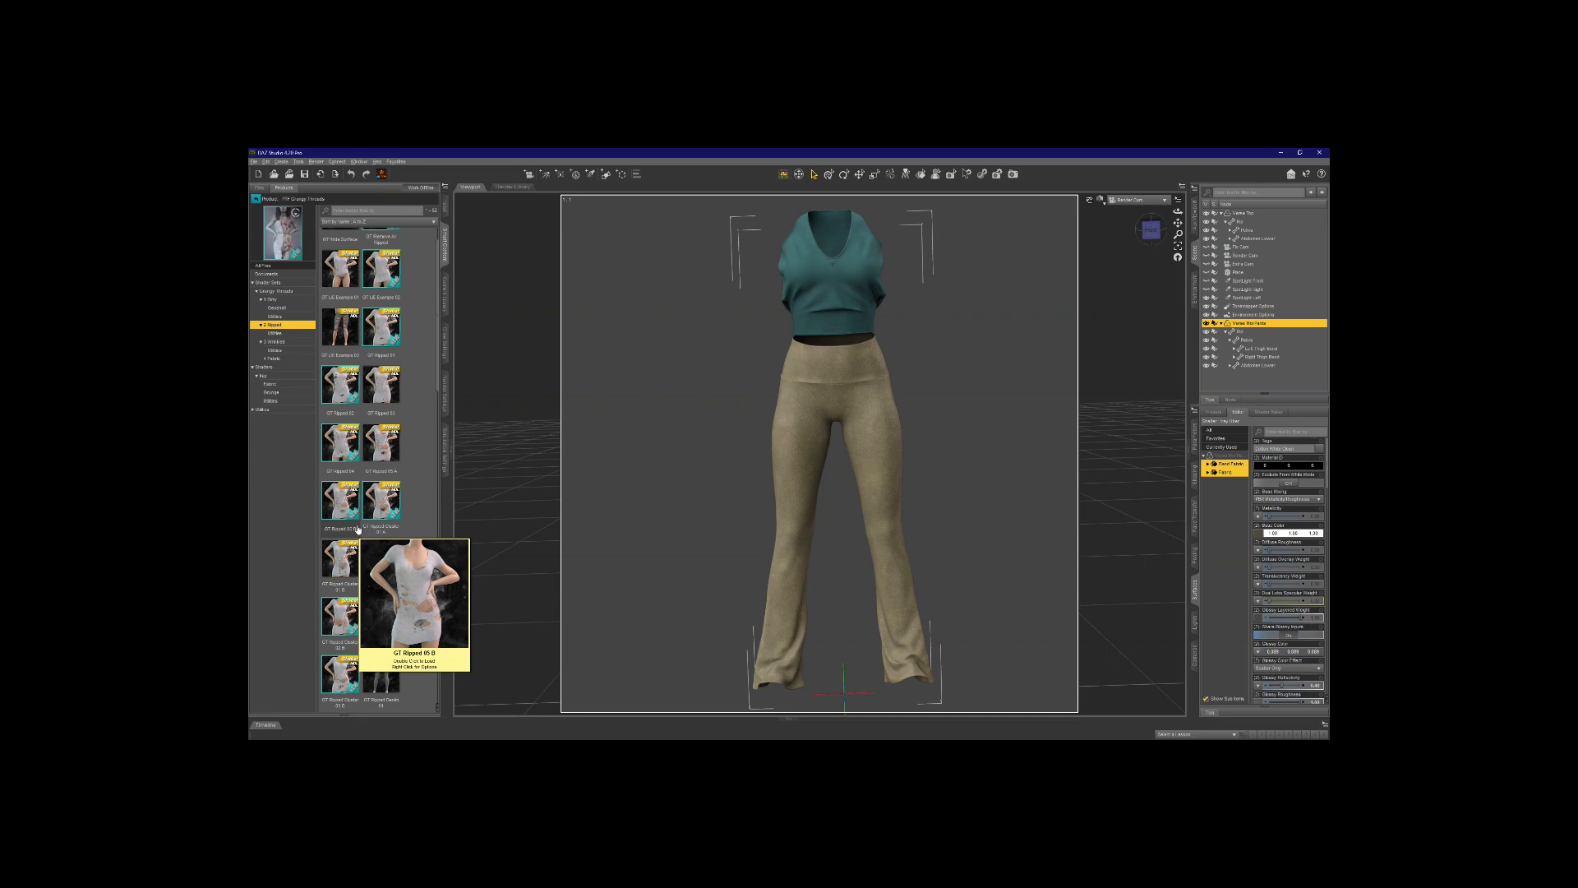
pyautogui.click(267, 162)
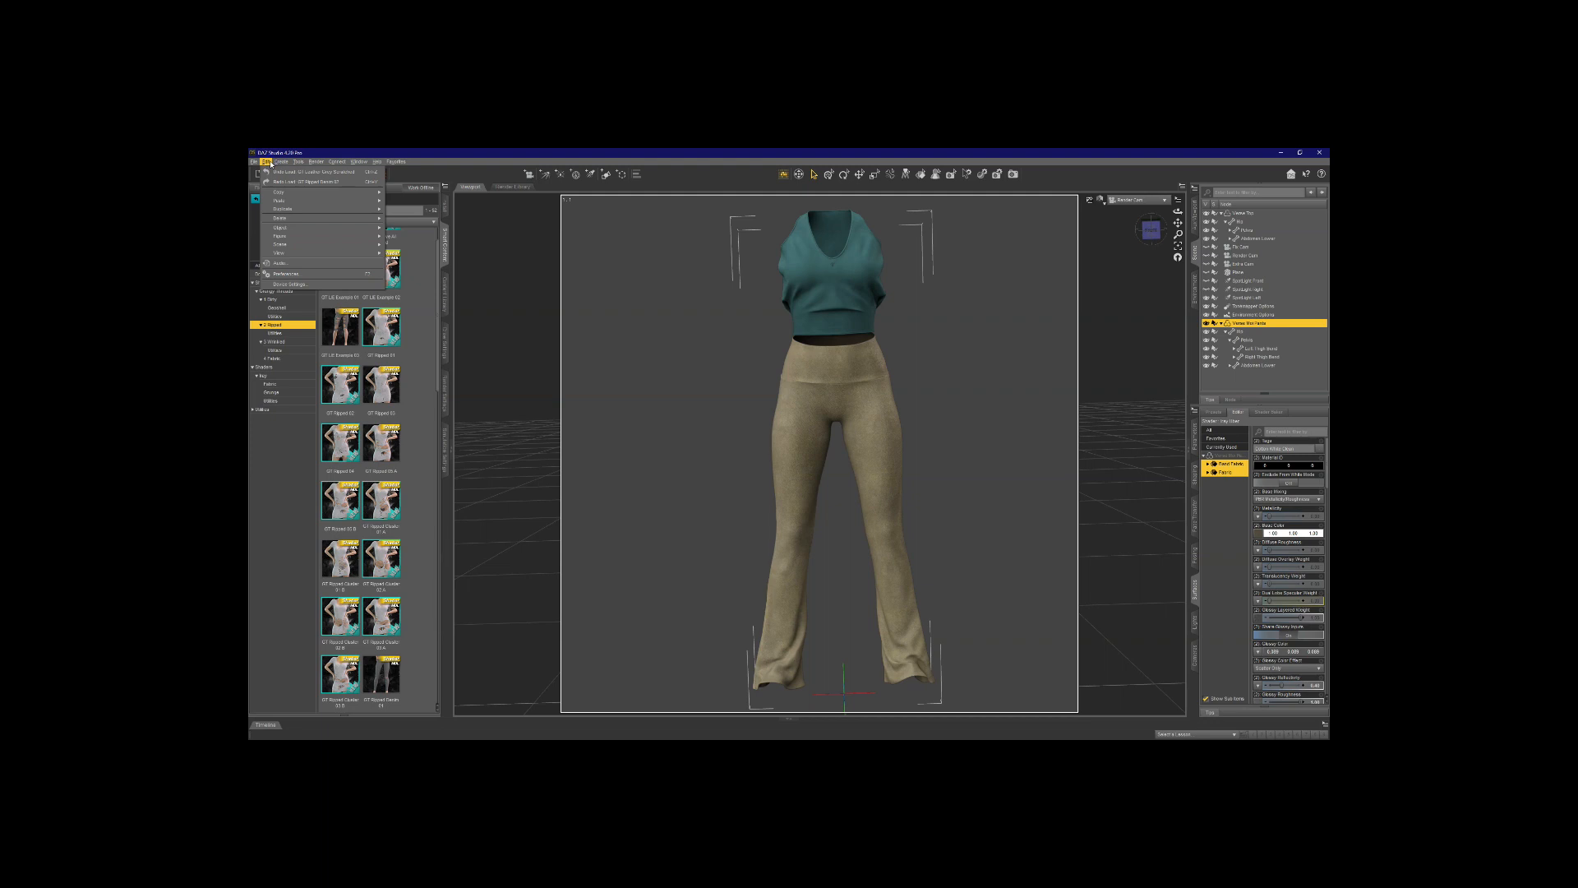
pyautogui.click(303, 175)
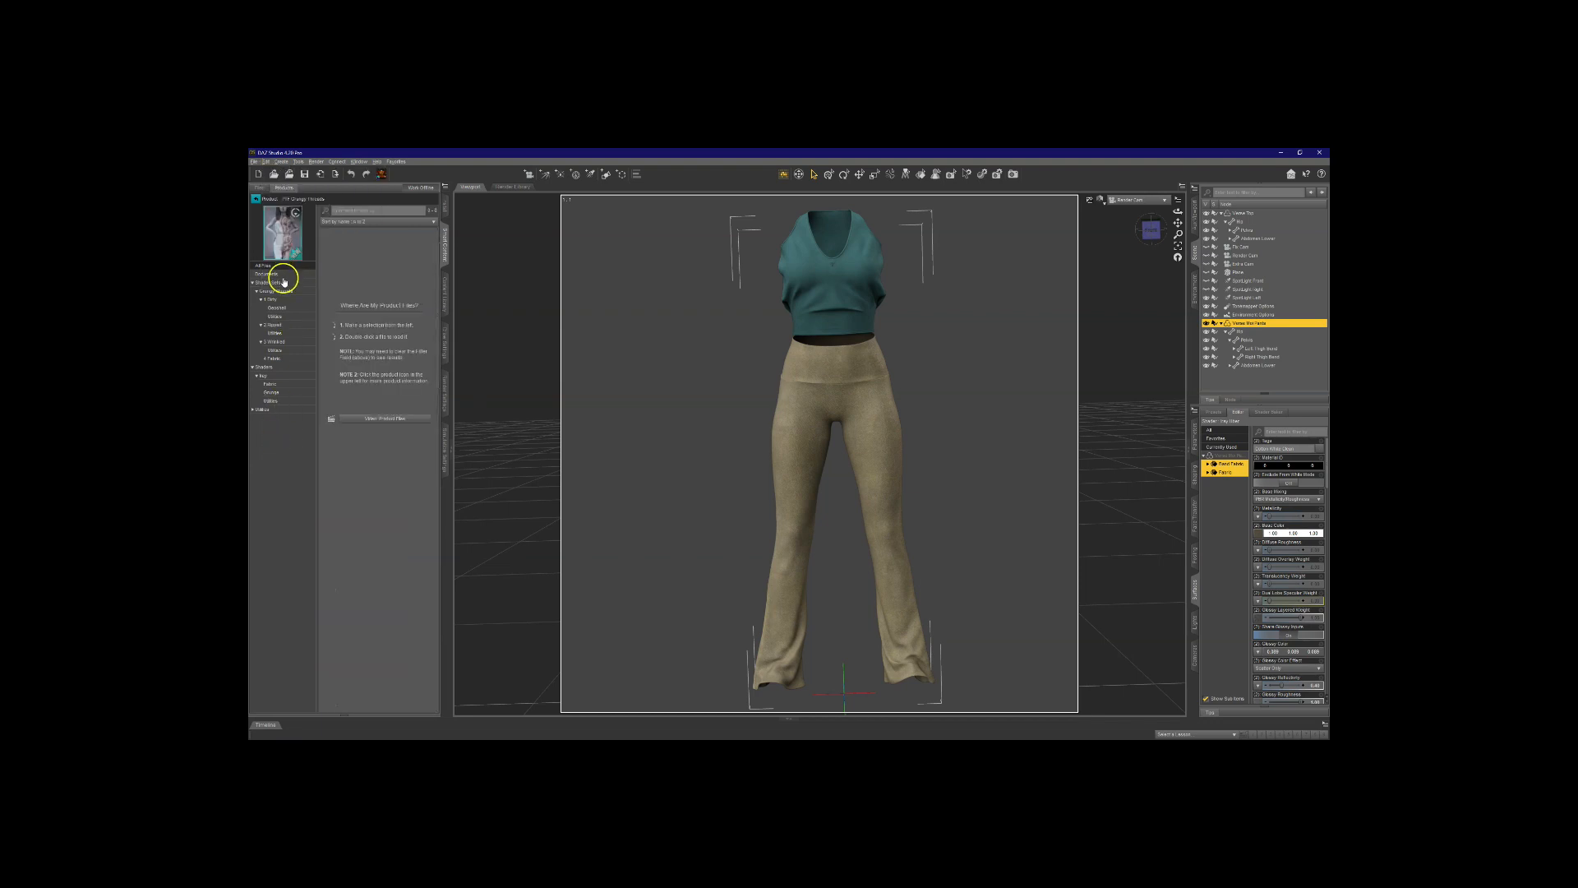
pyautogui.scroll(-4, 394, 606)
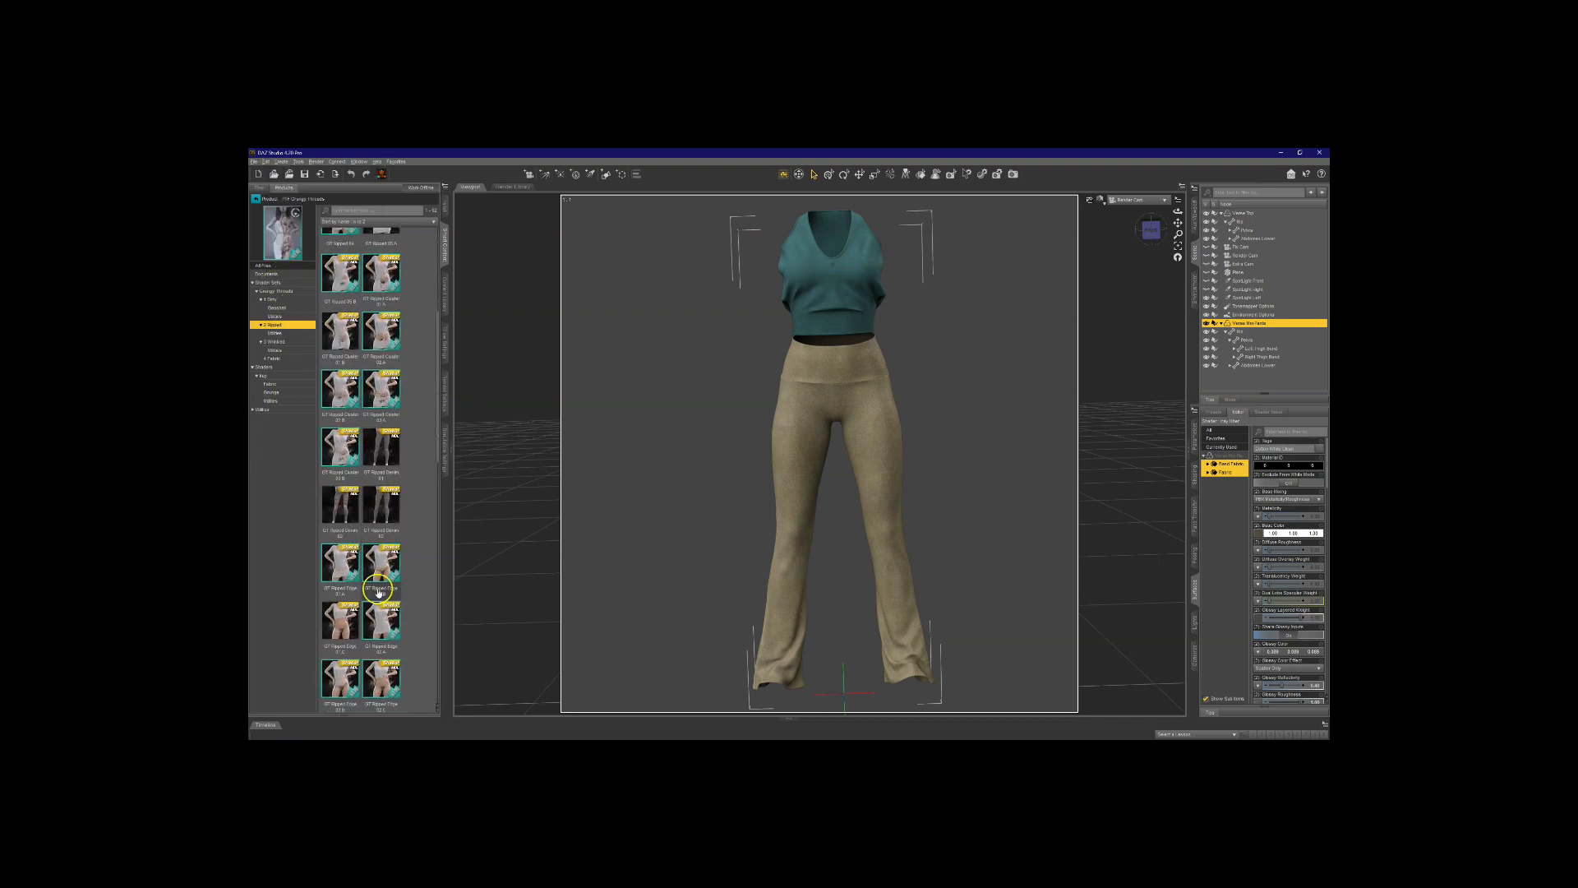
pyautogui.doubleClick(347, 488)
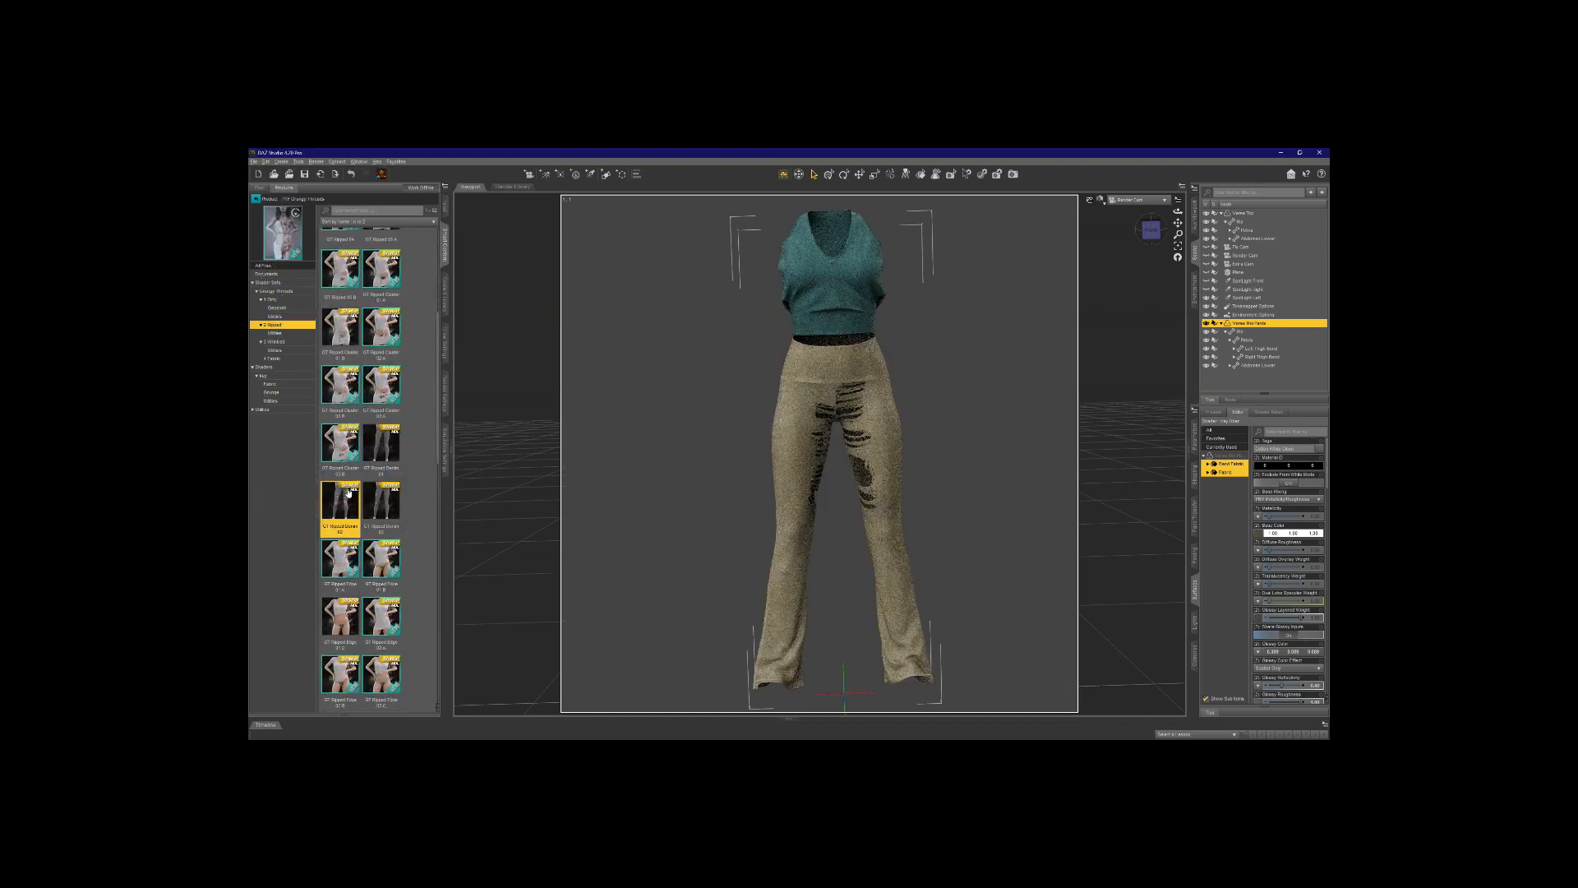
# Step: Try moving the pants' rips with GT Ripped Offset Horizontal 0.25 and Vertical 0.2, restoring them each time with GT Ripped Offset All Reset
pyautogui.click(275, 333)
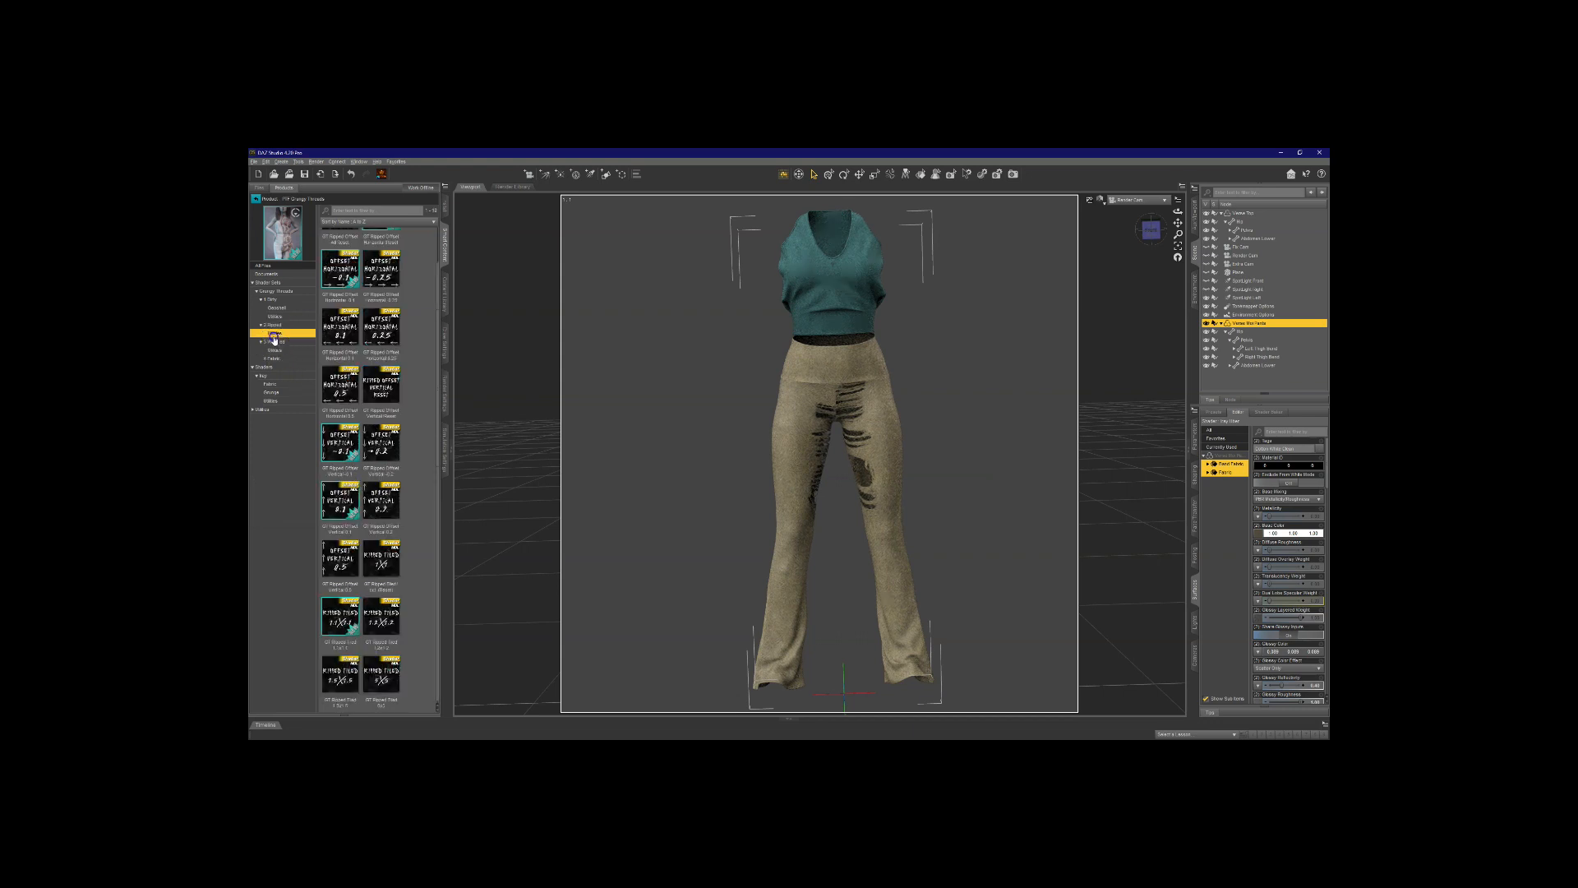
pyautogui.click(400, 300)
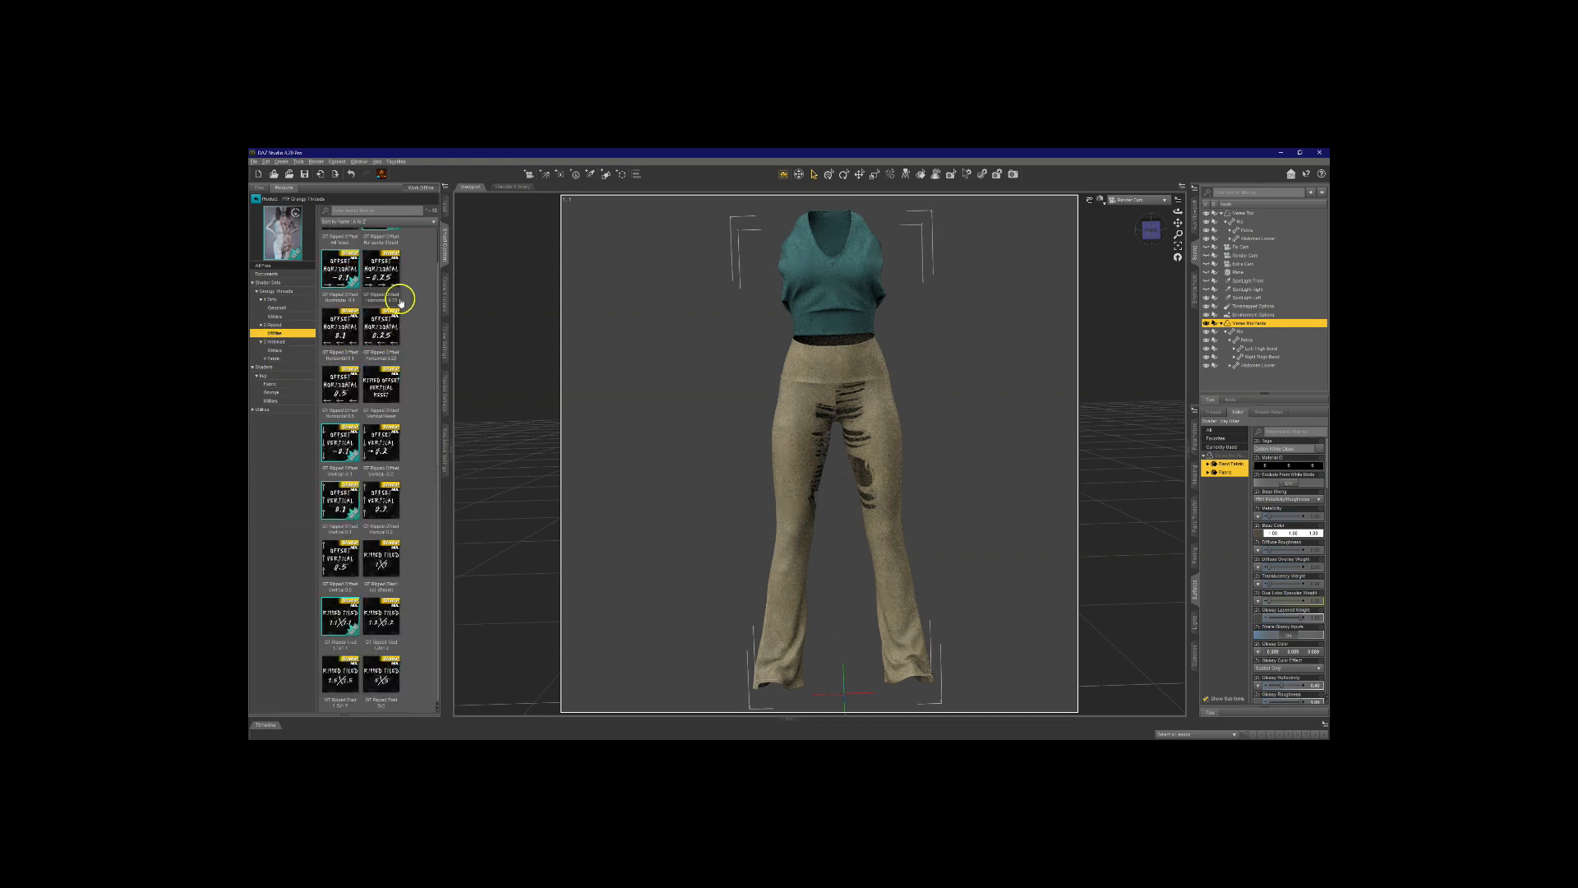
pyautogui.doubleClick(381, 339)
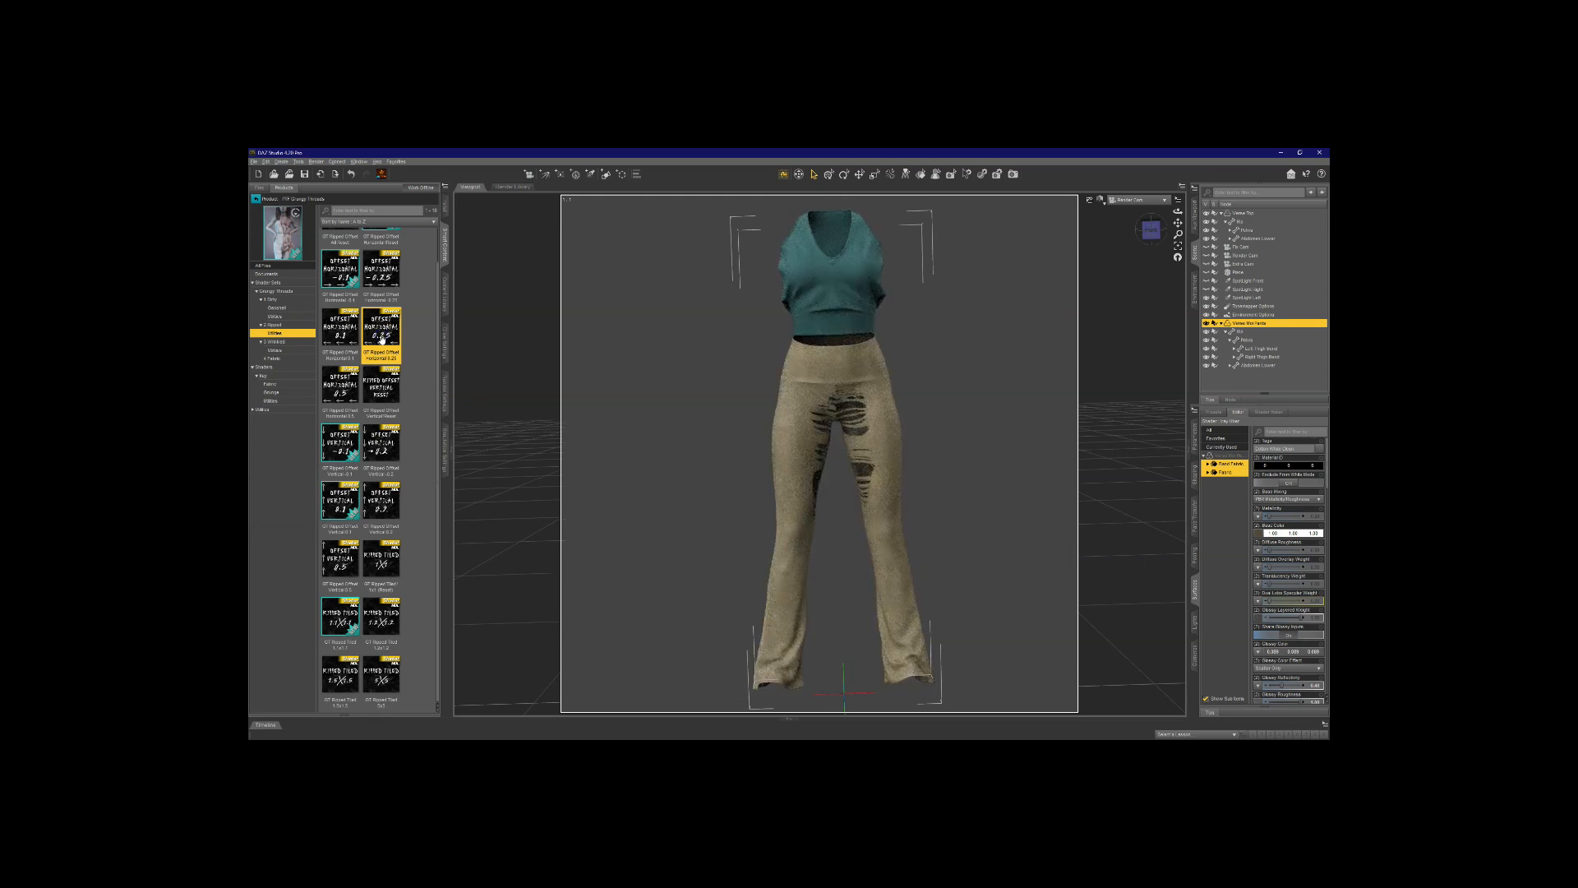
pyautogui.scroll(2, 379, 341)
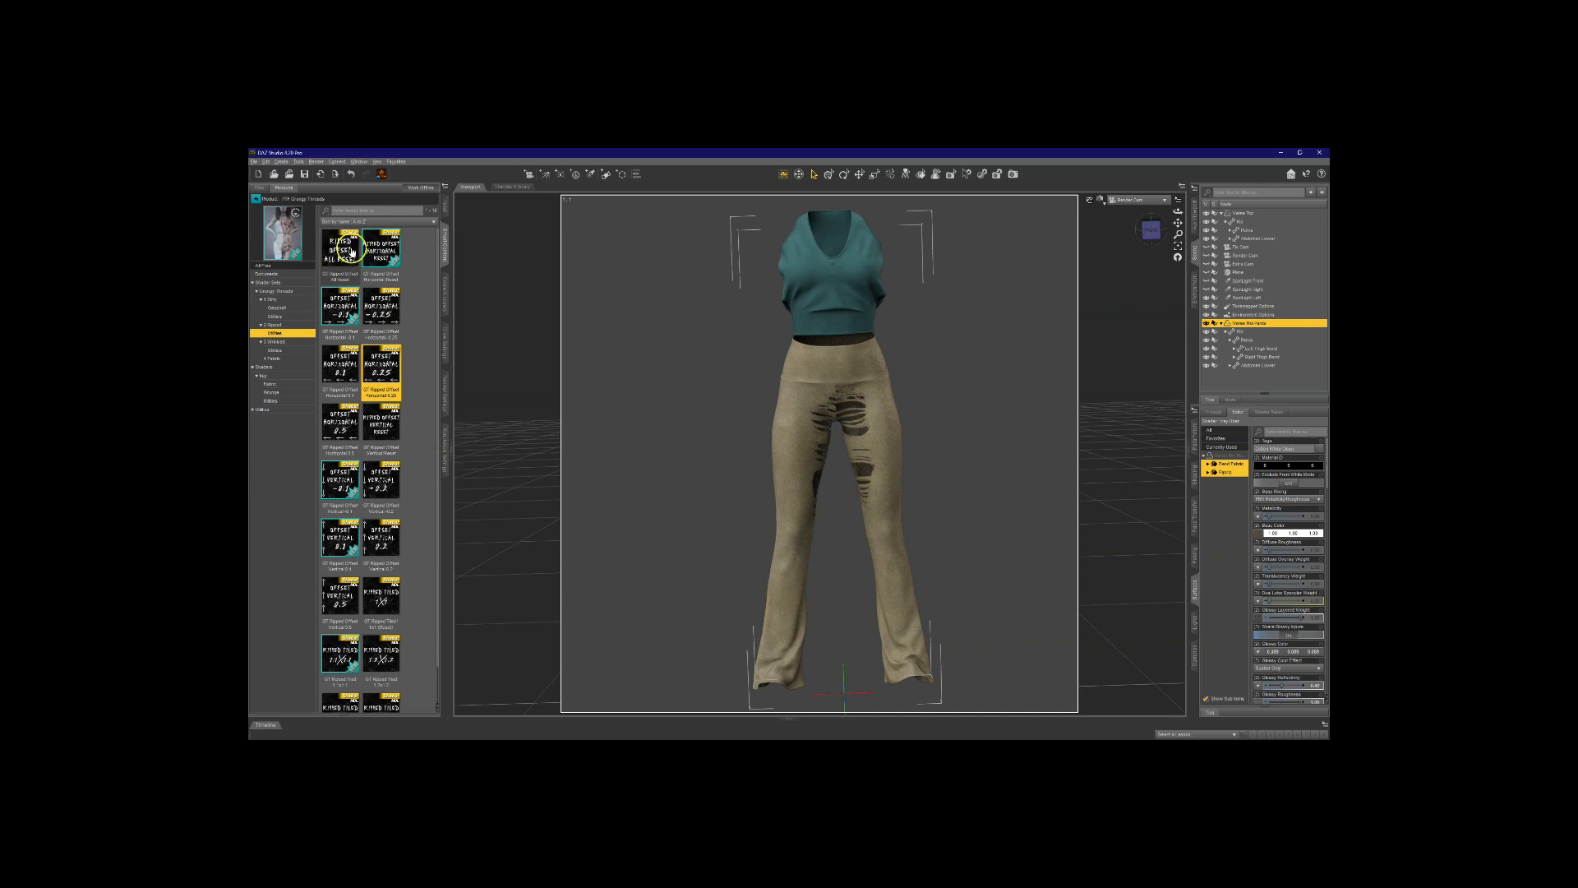
pyautogui.doubleClick(340, 262)
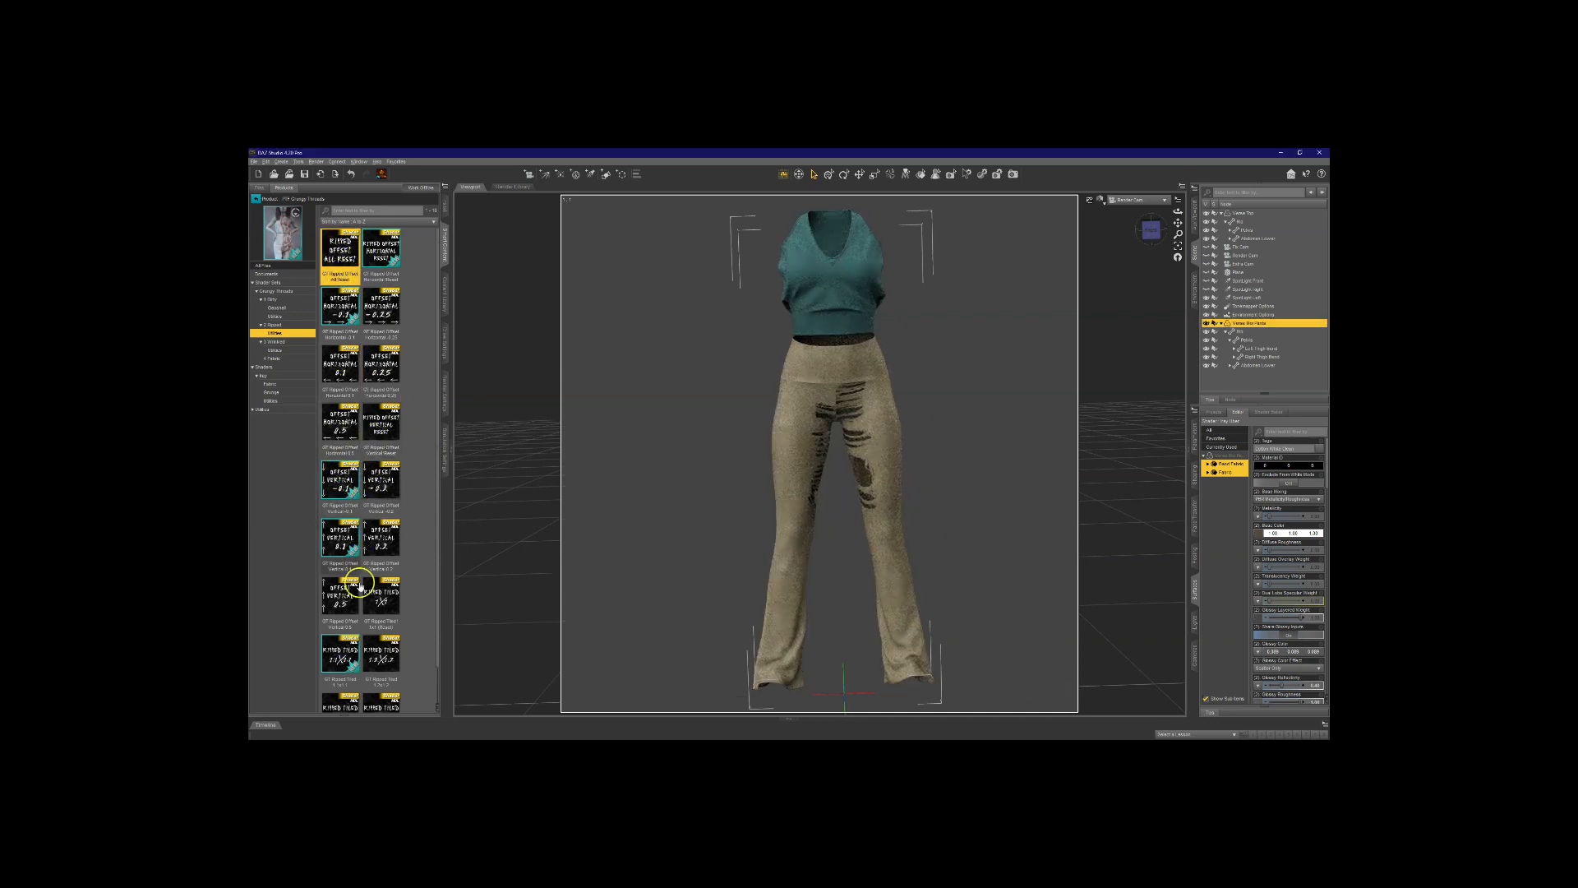
pyautogui.doubleClick(370, 540)
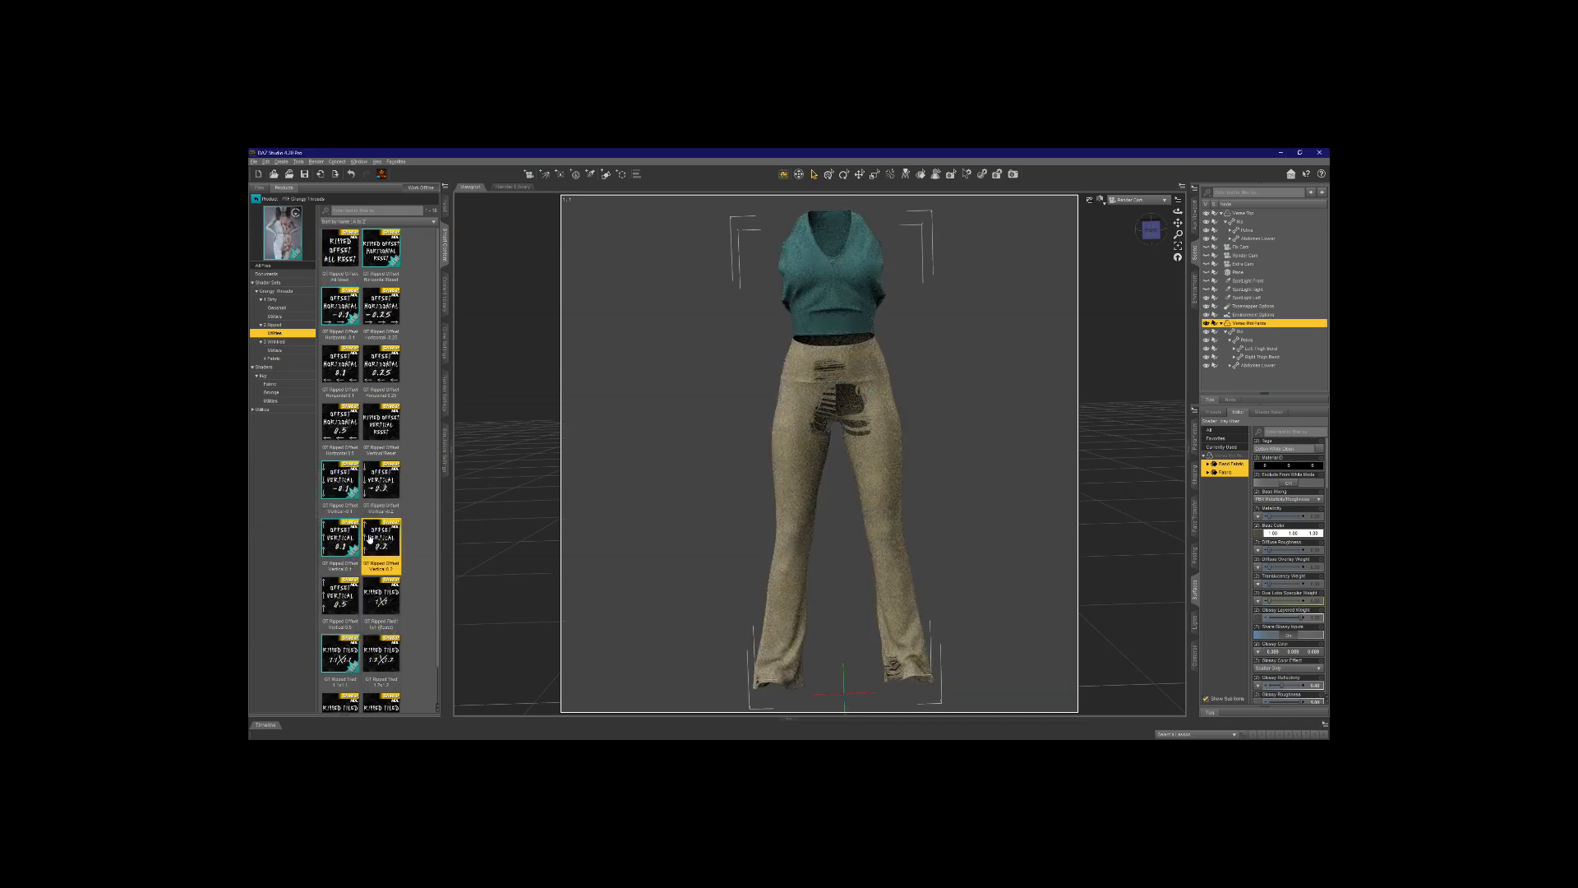
pyautogui.doubleClick(342, 248)
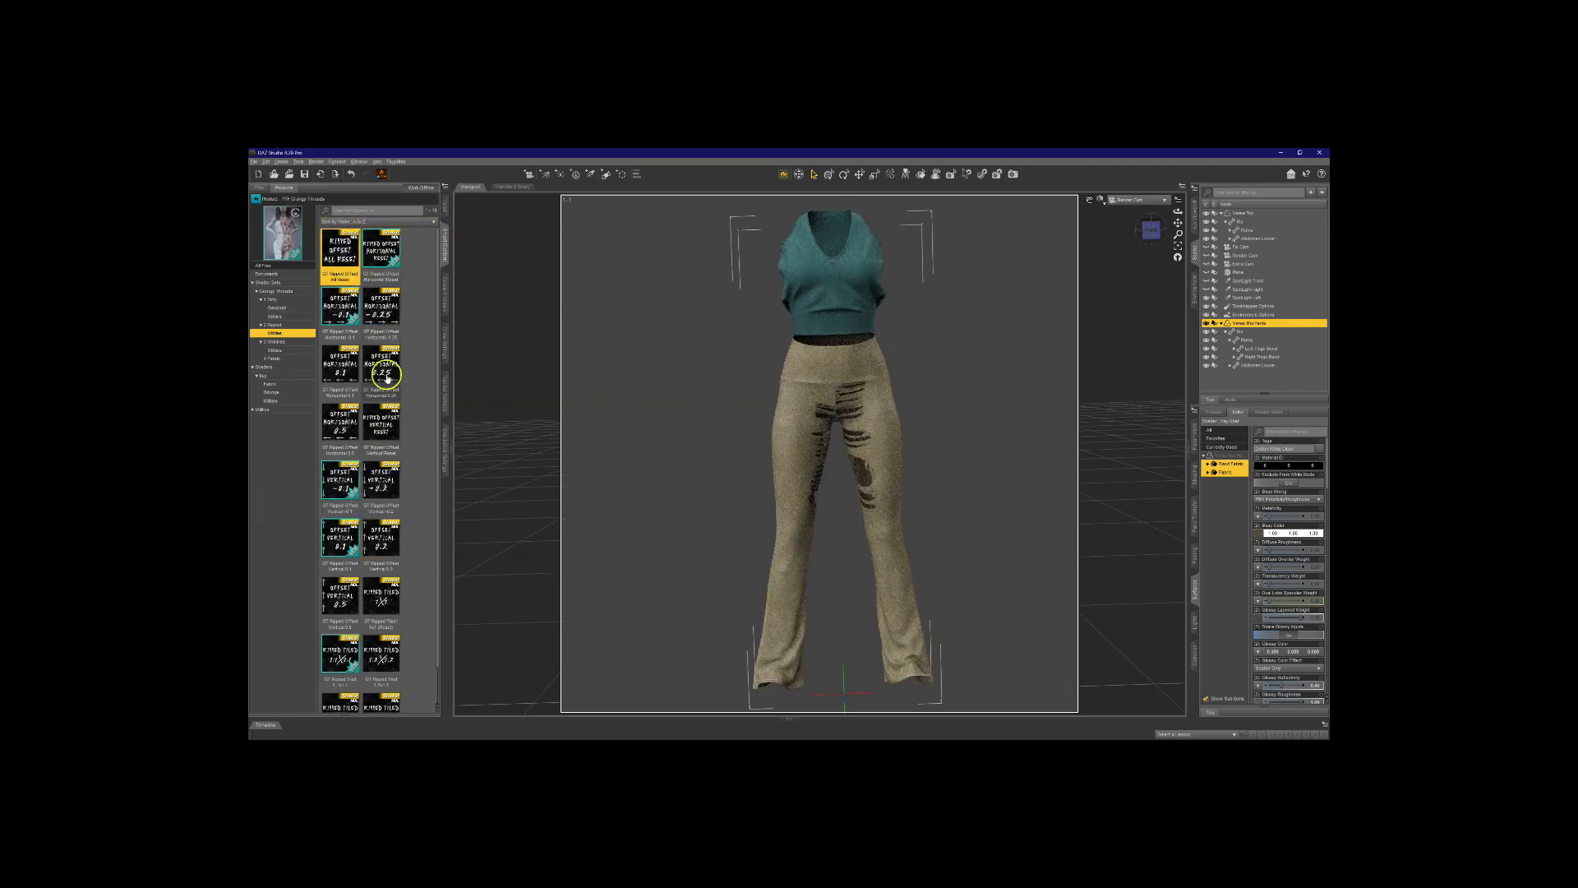
# Step: Shift the pants' rips with GT Ripped Offset Horizontal -0.25, apply the Vertical Reset utility, and replace the horizontal offset with Horizontal 0.5
pyautogui.doubleClick(381, 313)
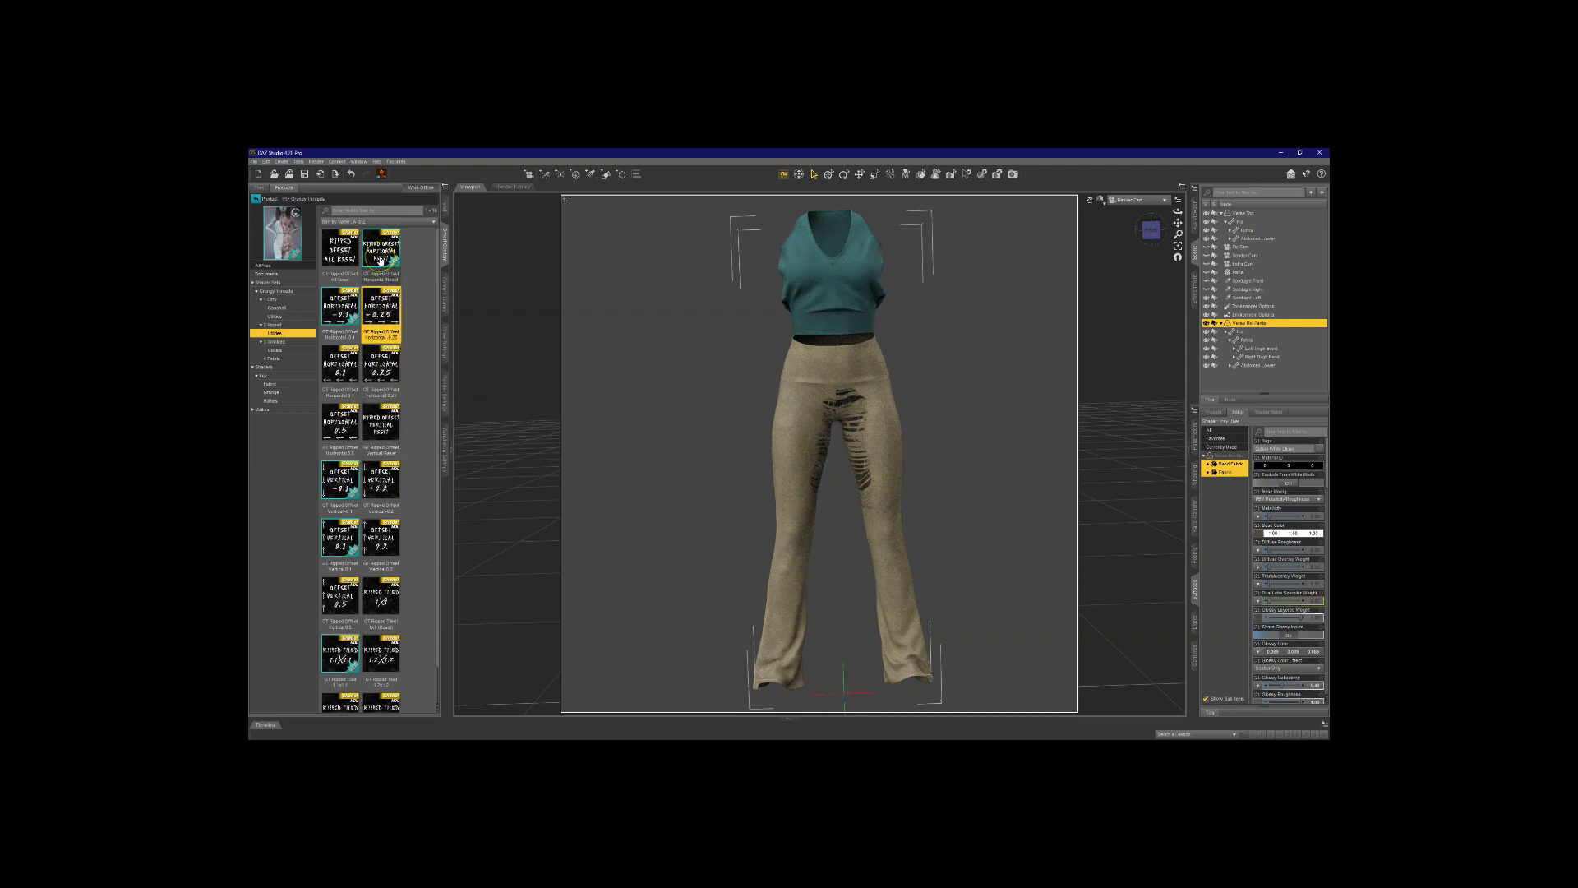
pyautogui.moveTo(380, 261)
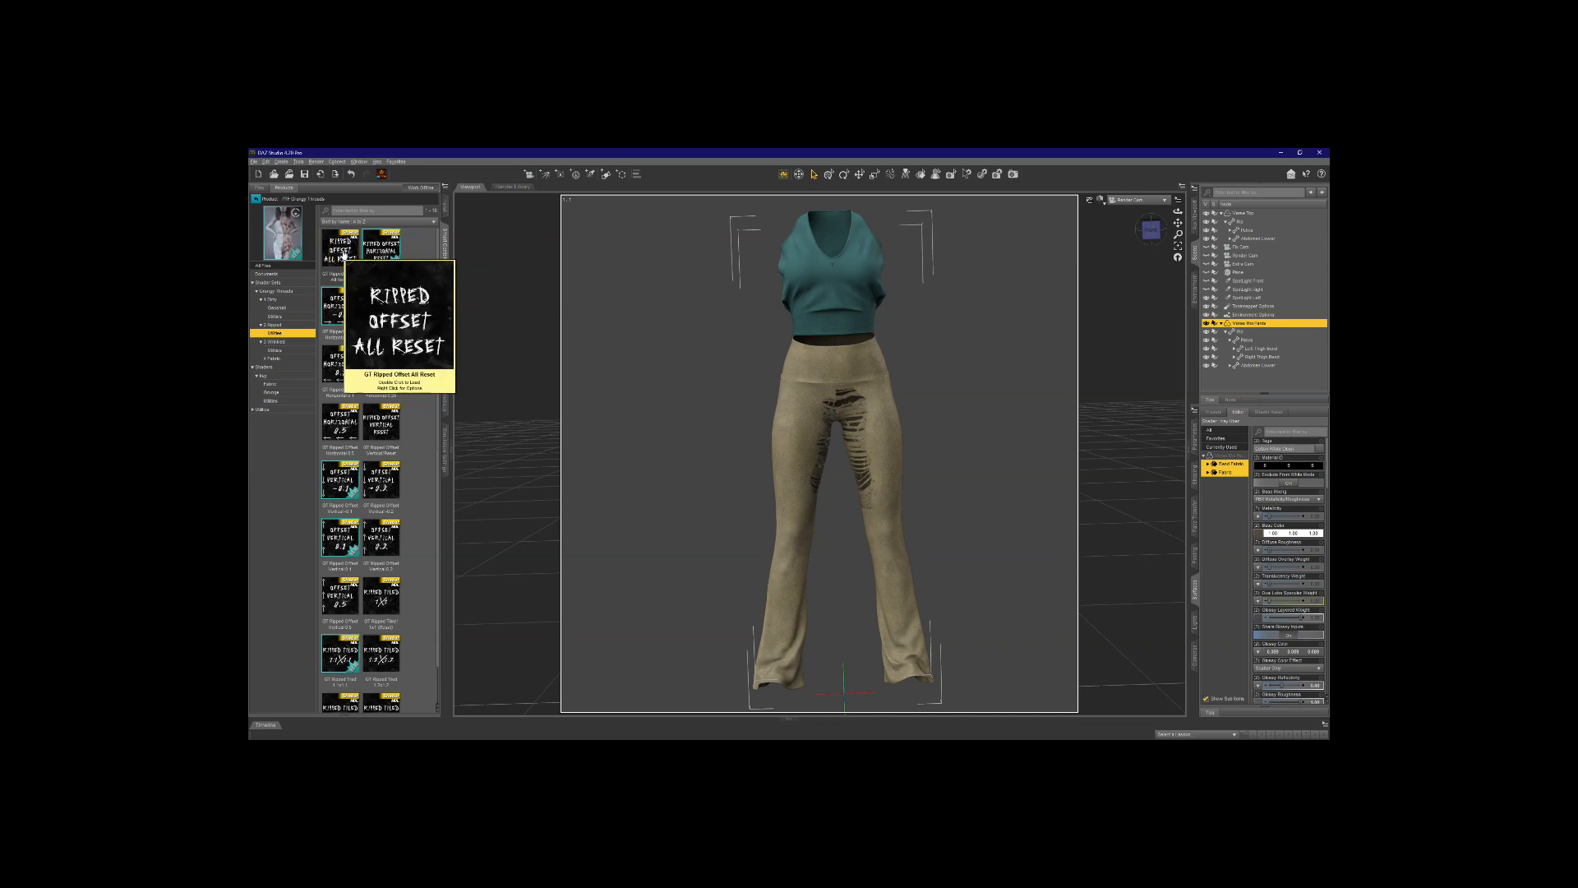
pyautogui.click(382, 316)
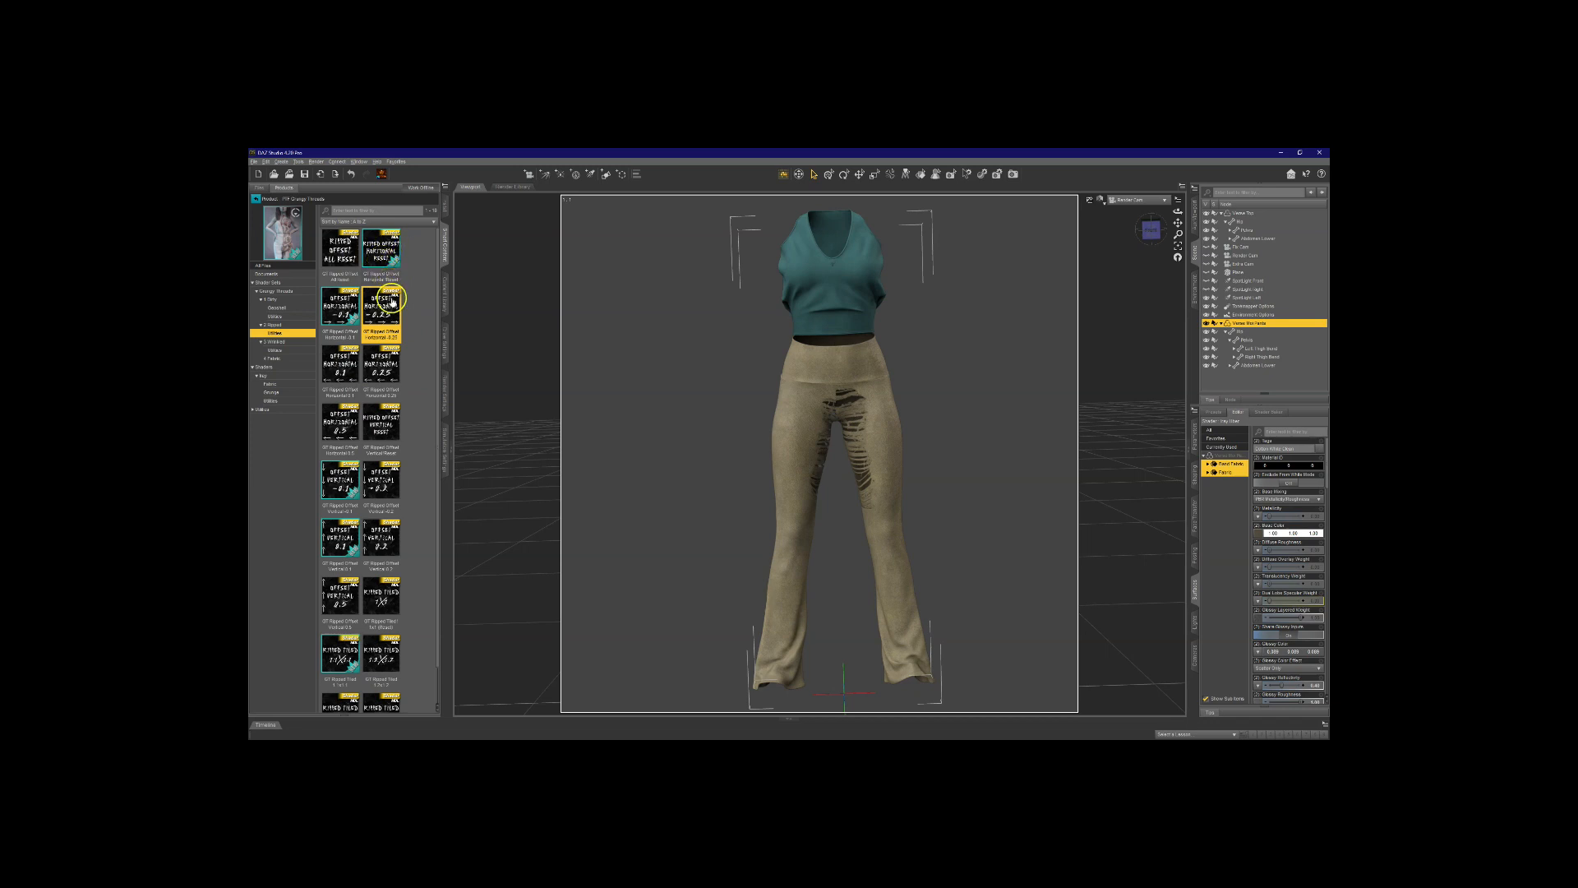
pyautogui.scroll(-1, 399, 585)
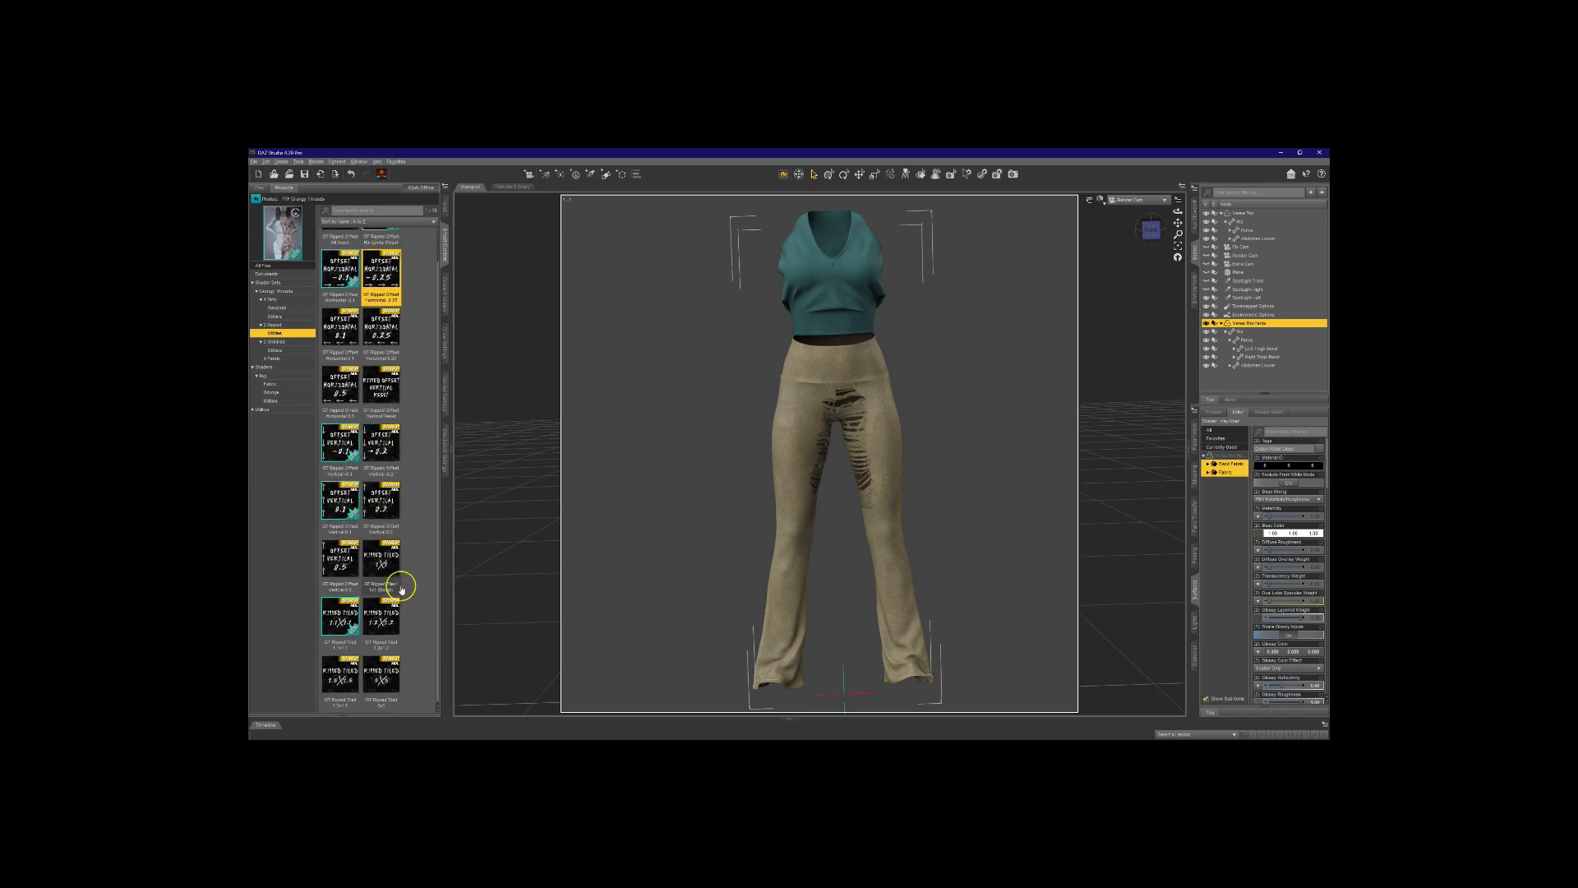
pyautogui.scroll(1, 401, 589)
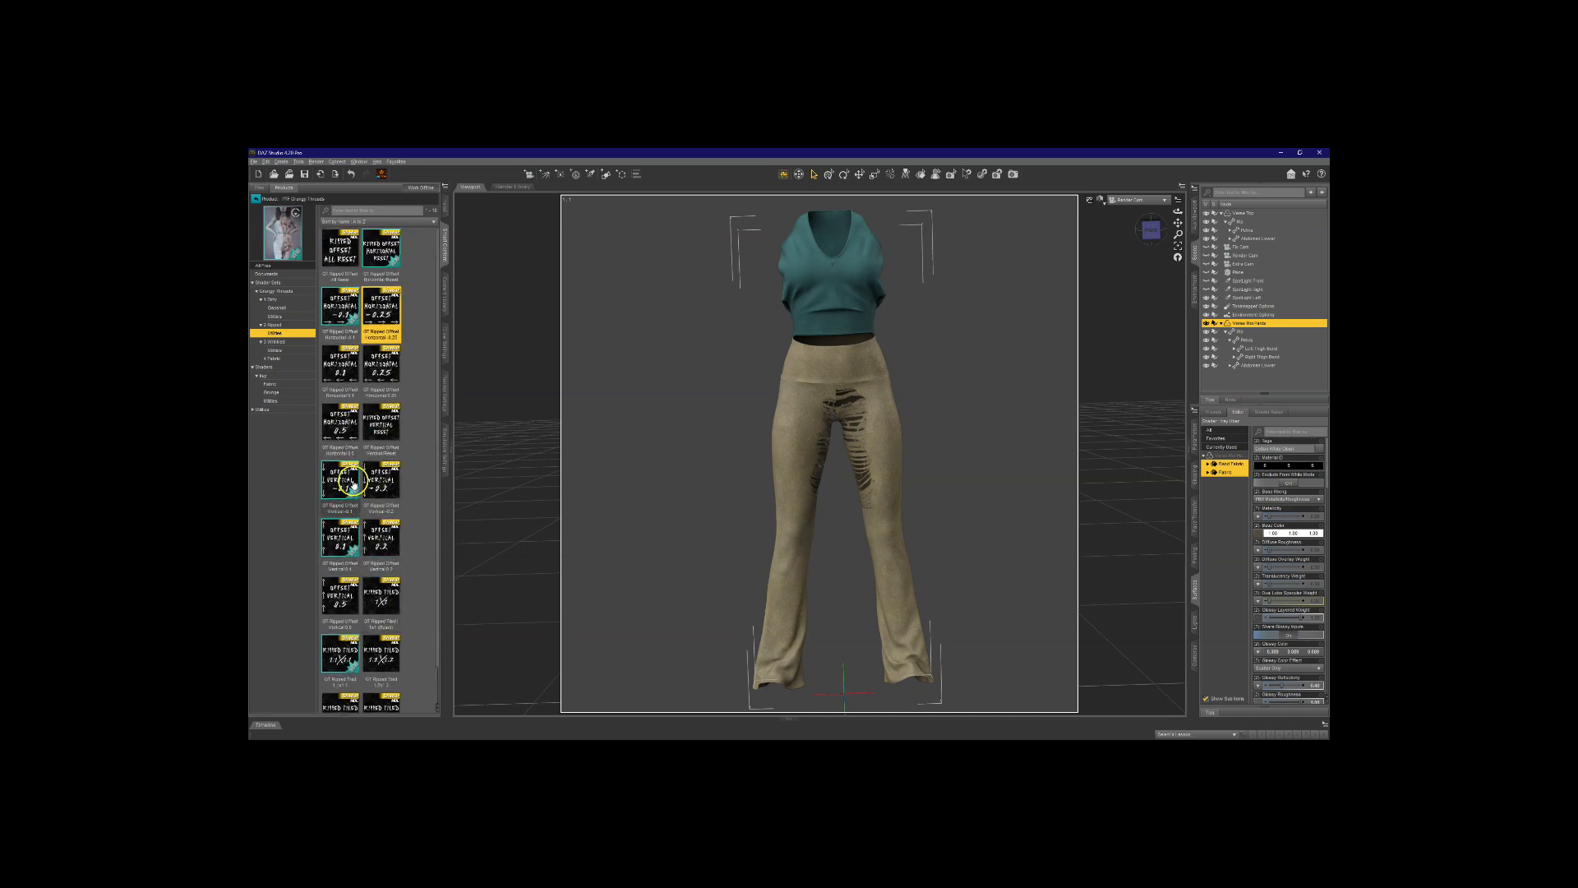
pyautogui.click(378, 446)
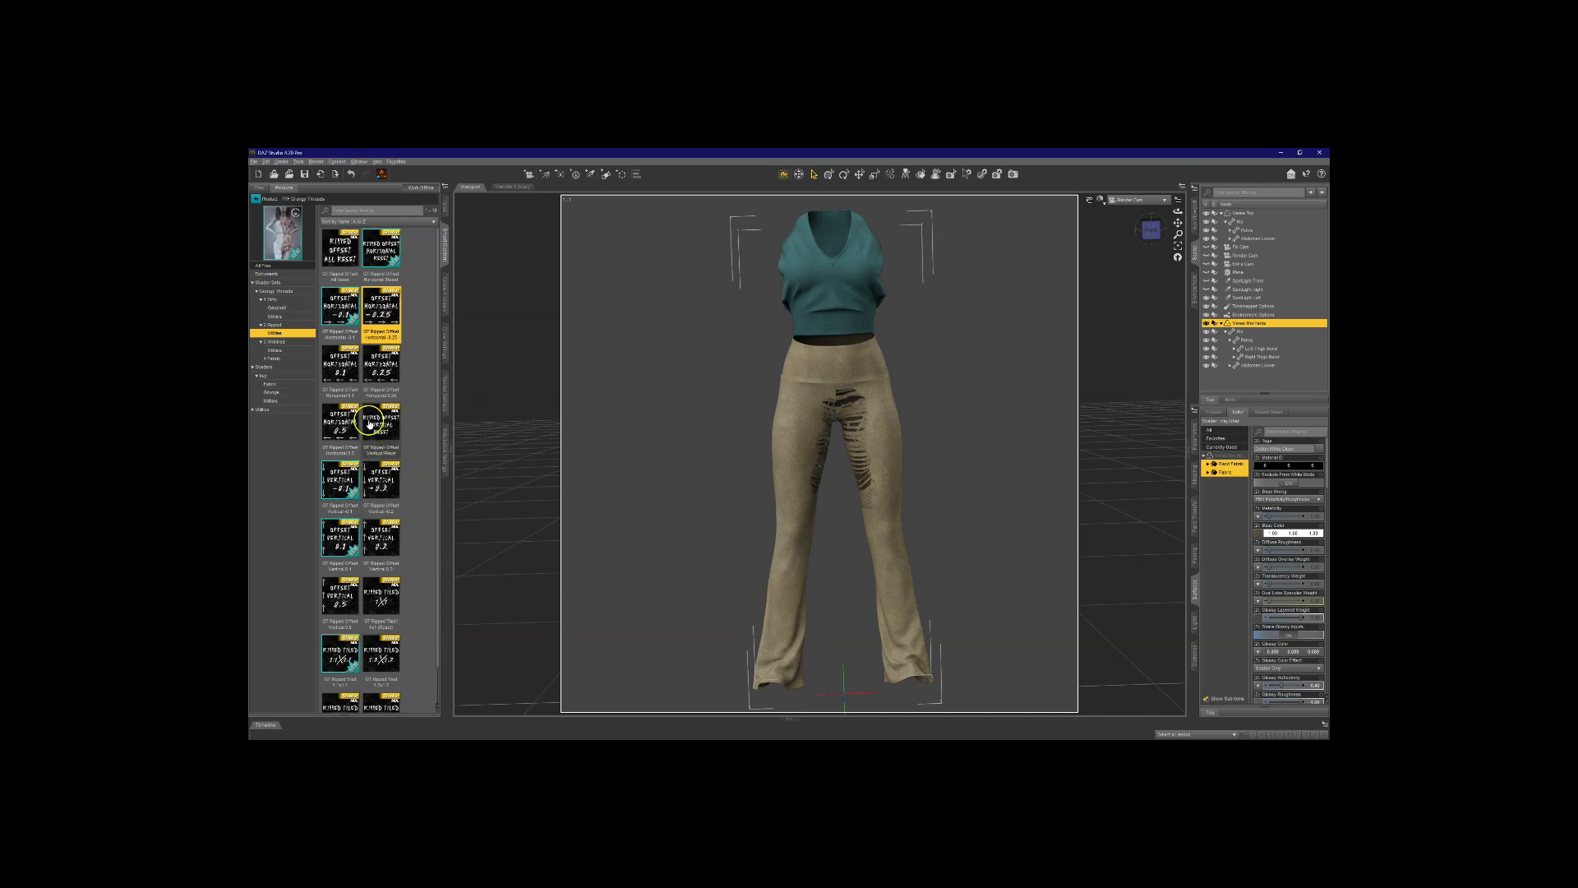
pyautogui.click(371, 428)
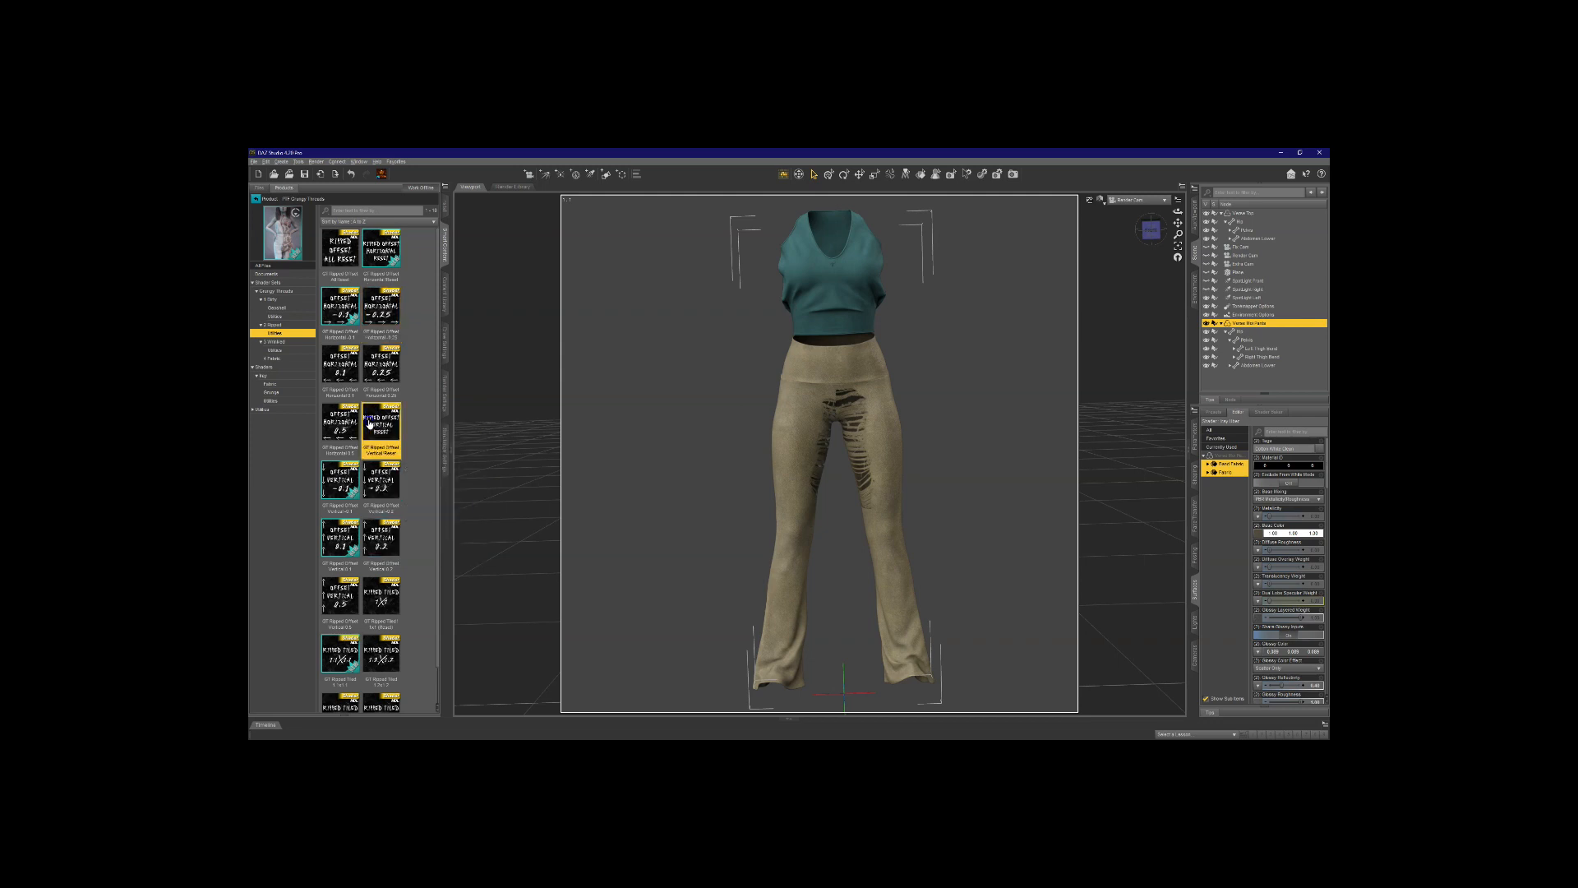
pyautogui.click(345, 440)
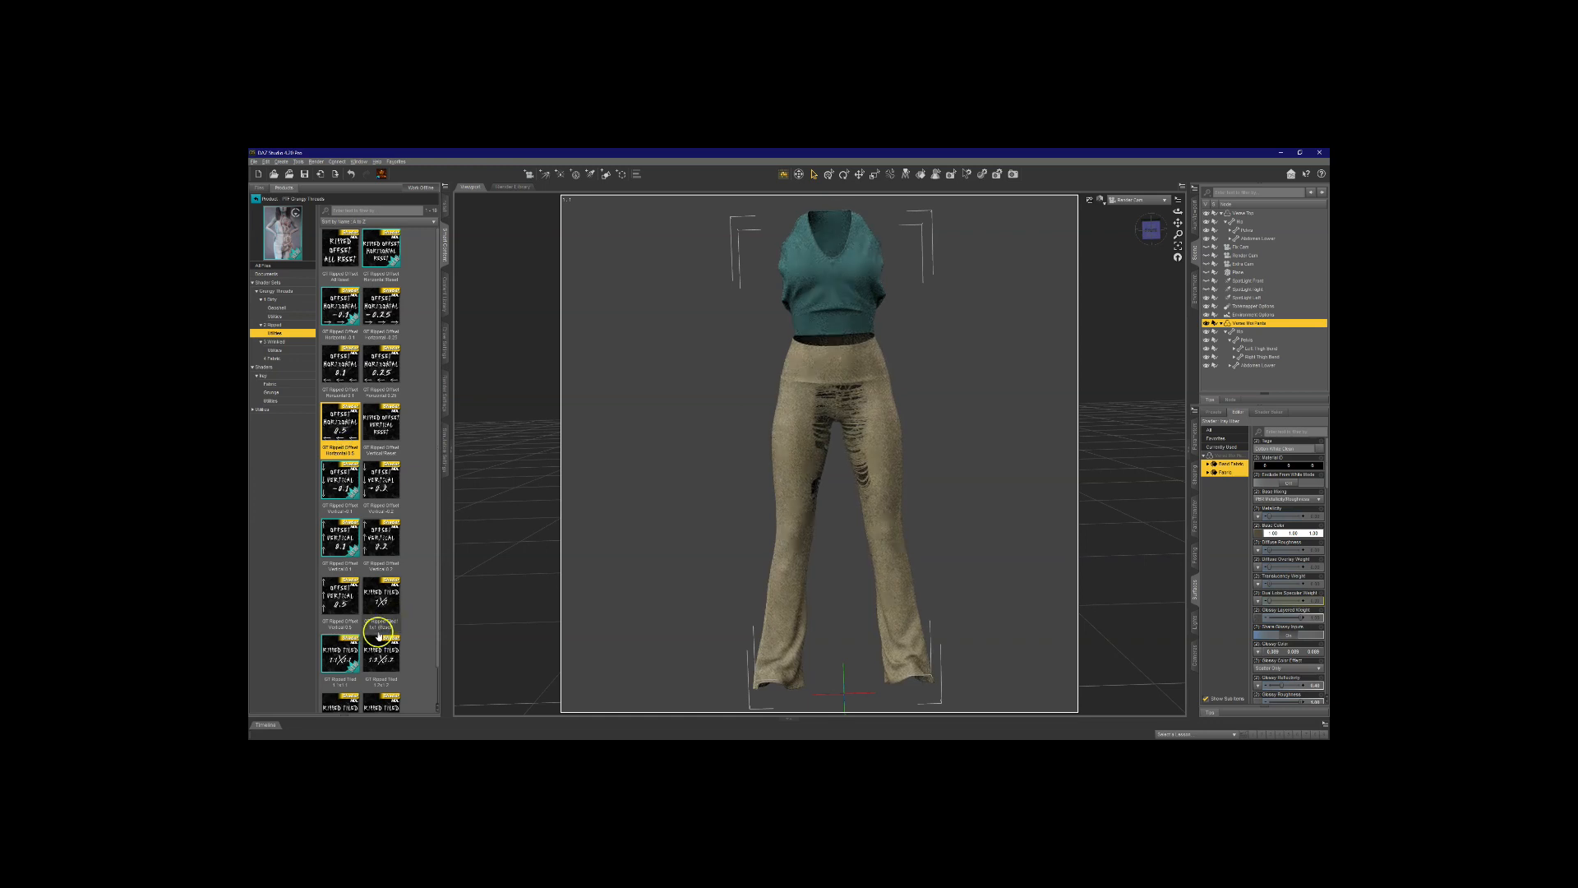
# Step: Move the pants' rips vertically with the GT Ripped Offset Vertical 0.1, 0.2 and 0.5 utilities in turn
pyautogui.scroll(-1, 378, 621)
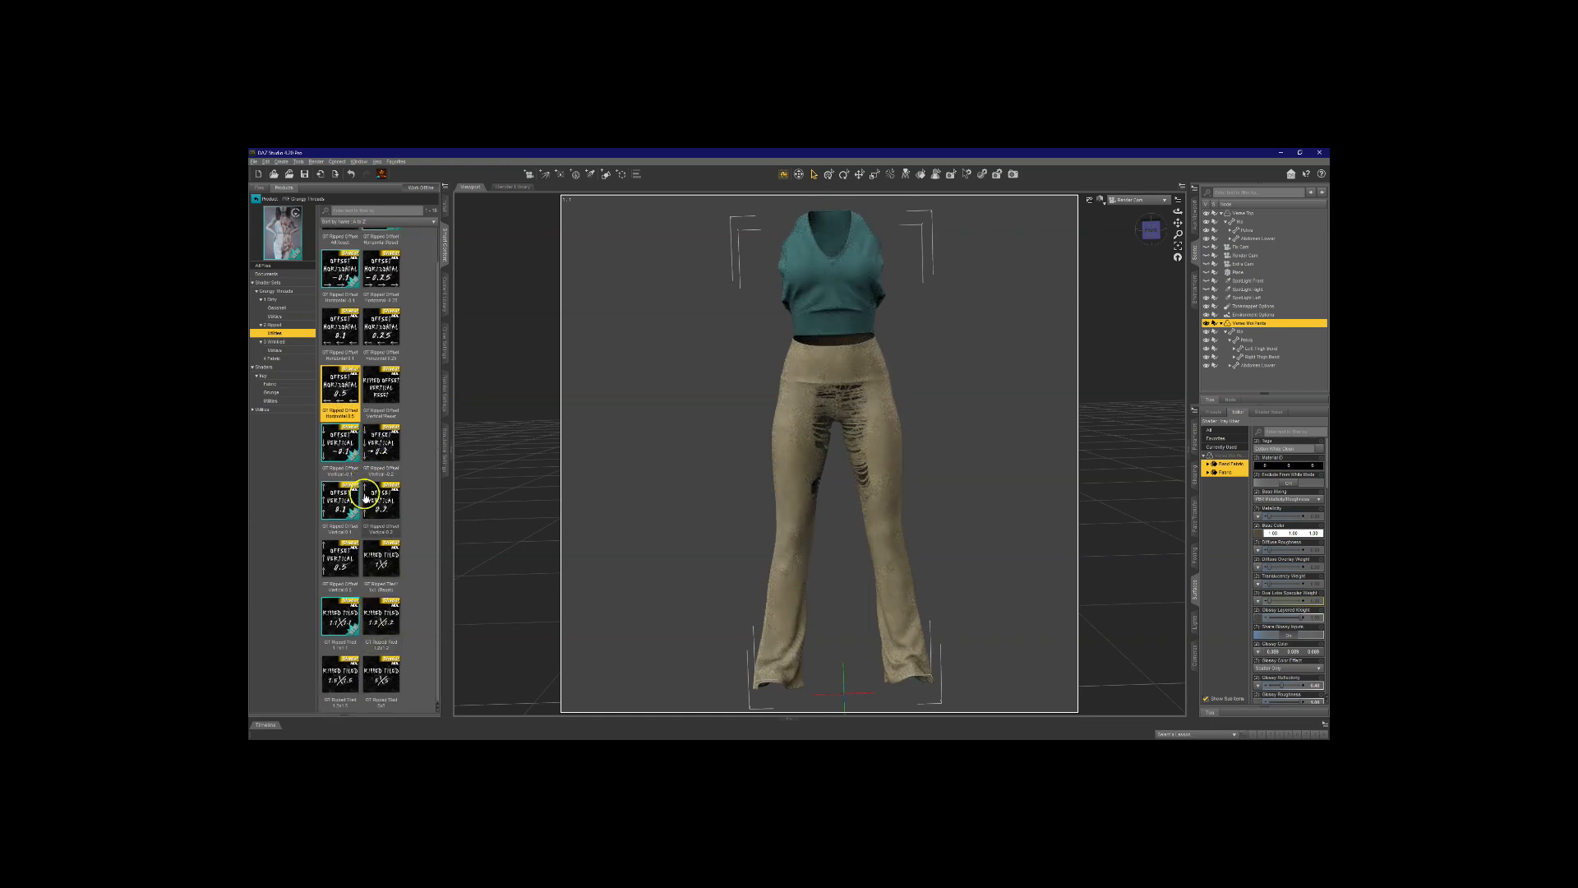
pyautogui.scroll(1, 343, 403)
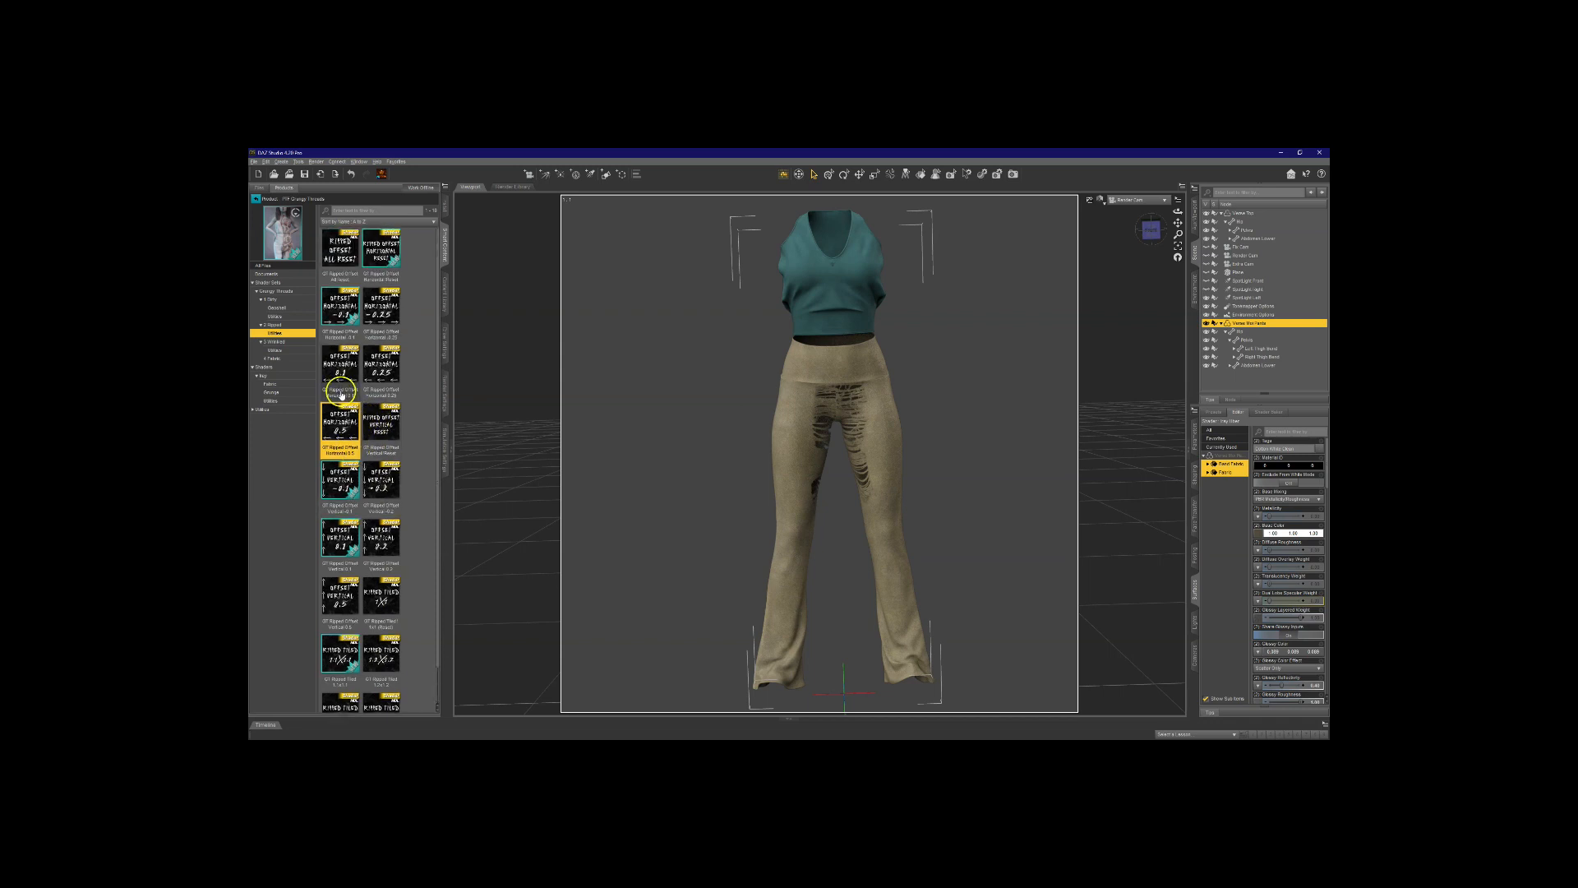
pyautogui.doubleClick(342, 551)
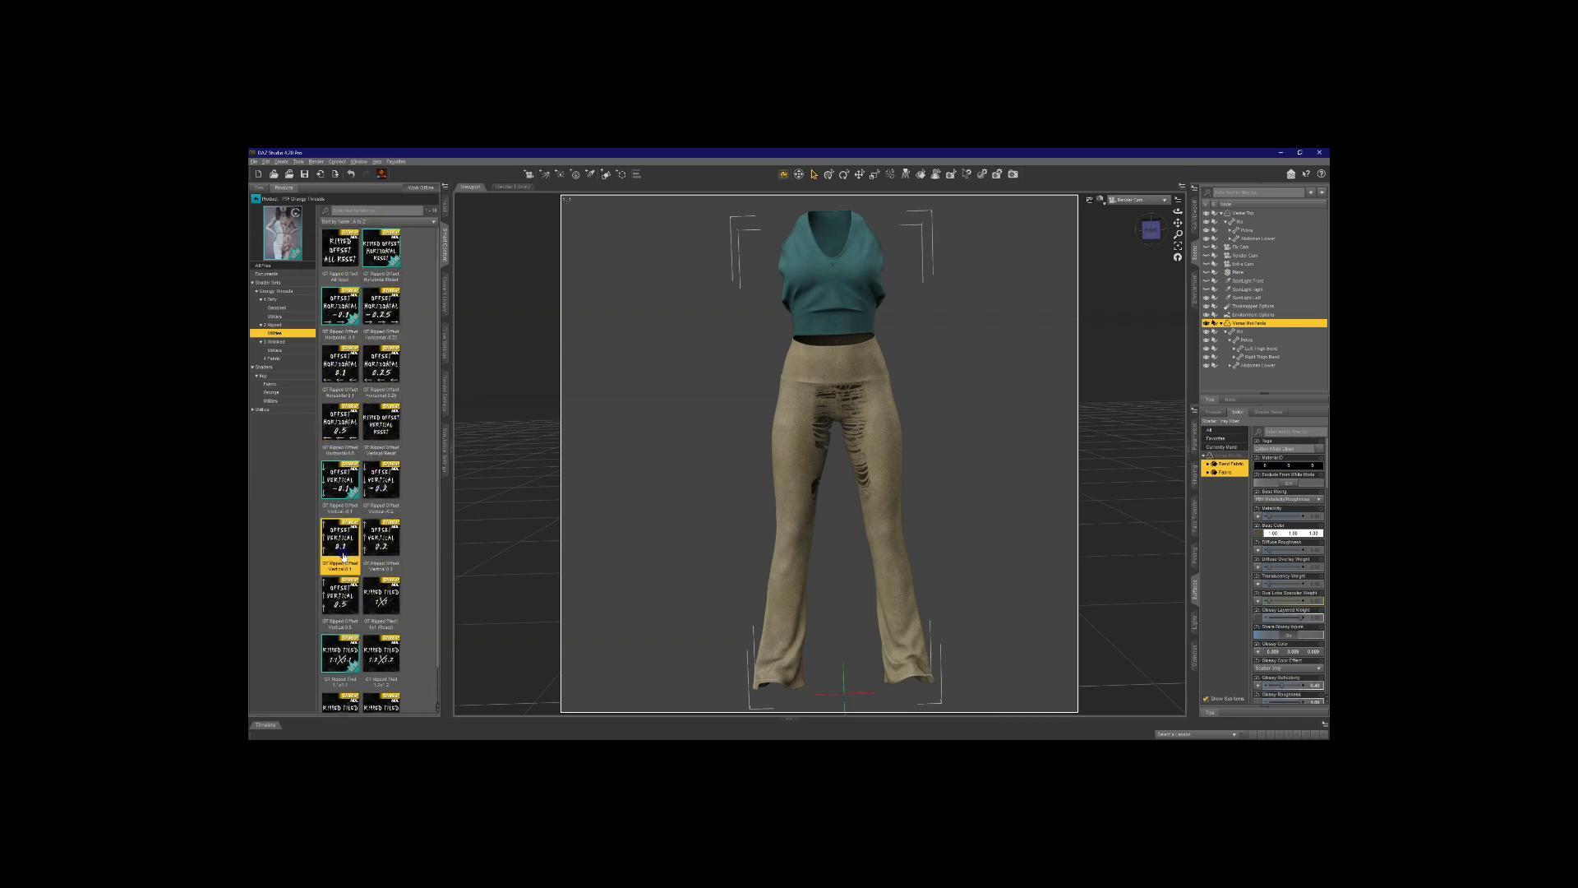
pyautogui.doubleClick(392, 545)
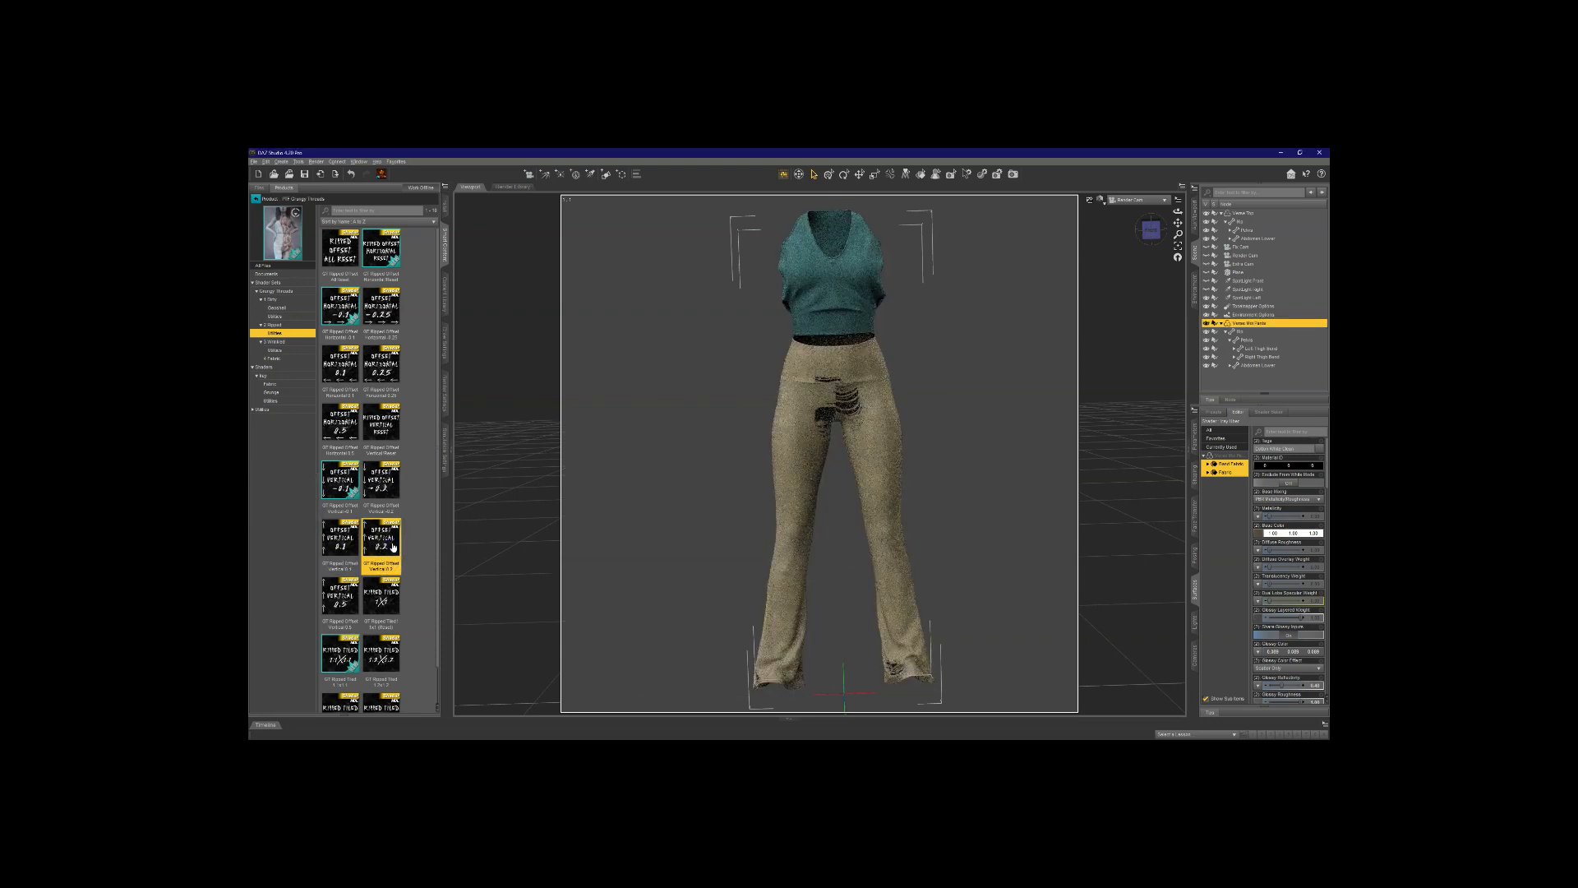
pyautogui.doubleClick(349, 593)
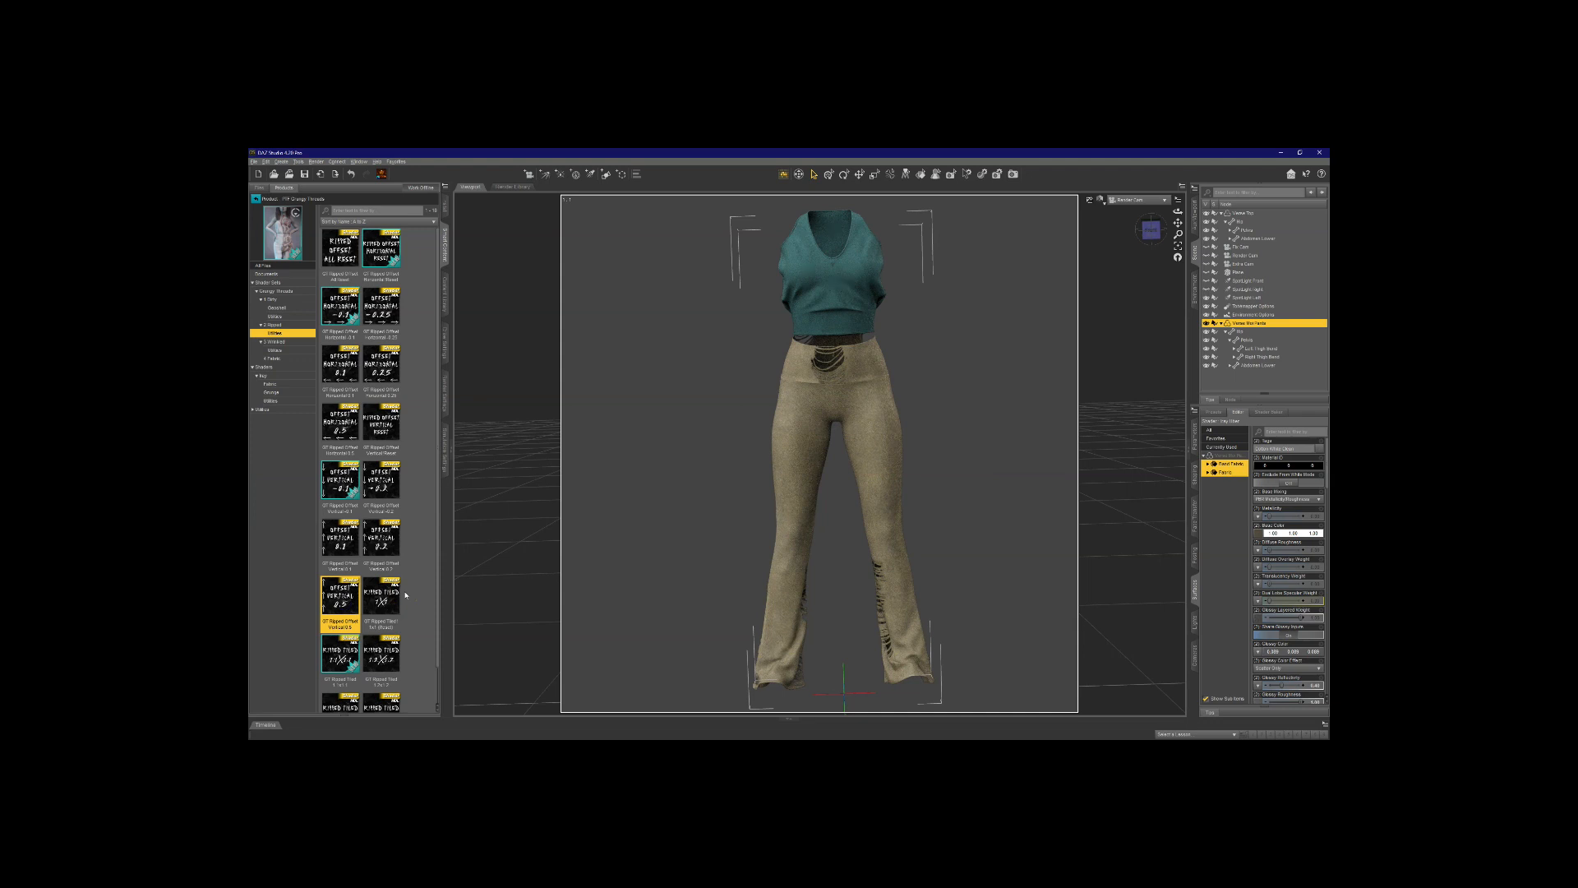
# Step: Try different rip tiling on the pants with the GT Ripped Tiled 1.2x1.2, 2x2 and 1.5x1.5 utilities
pyautogui.scroll(-1, 383, 658)
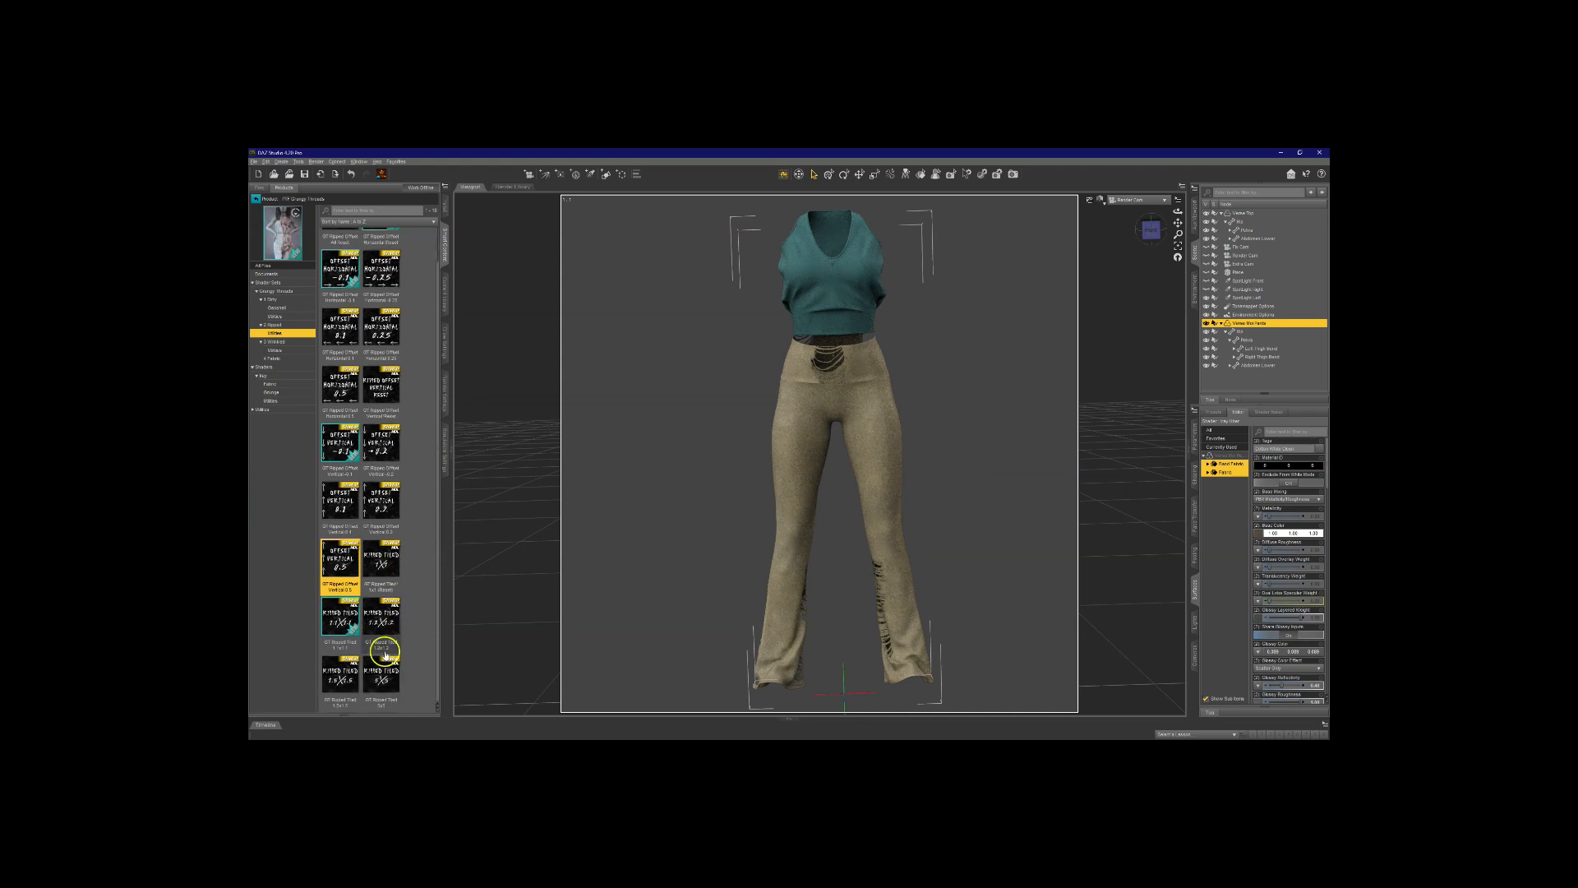
pyautogui.click(379, 620)
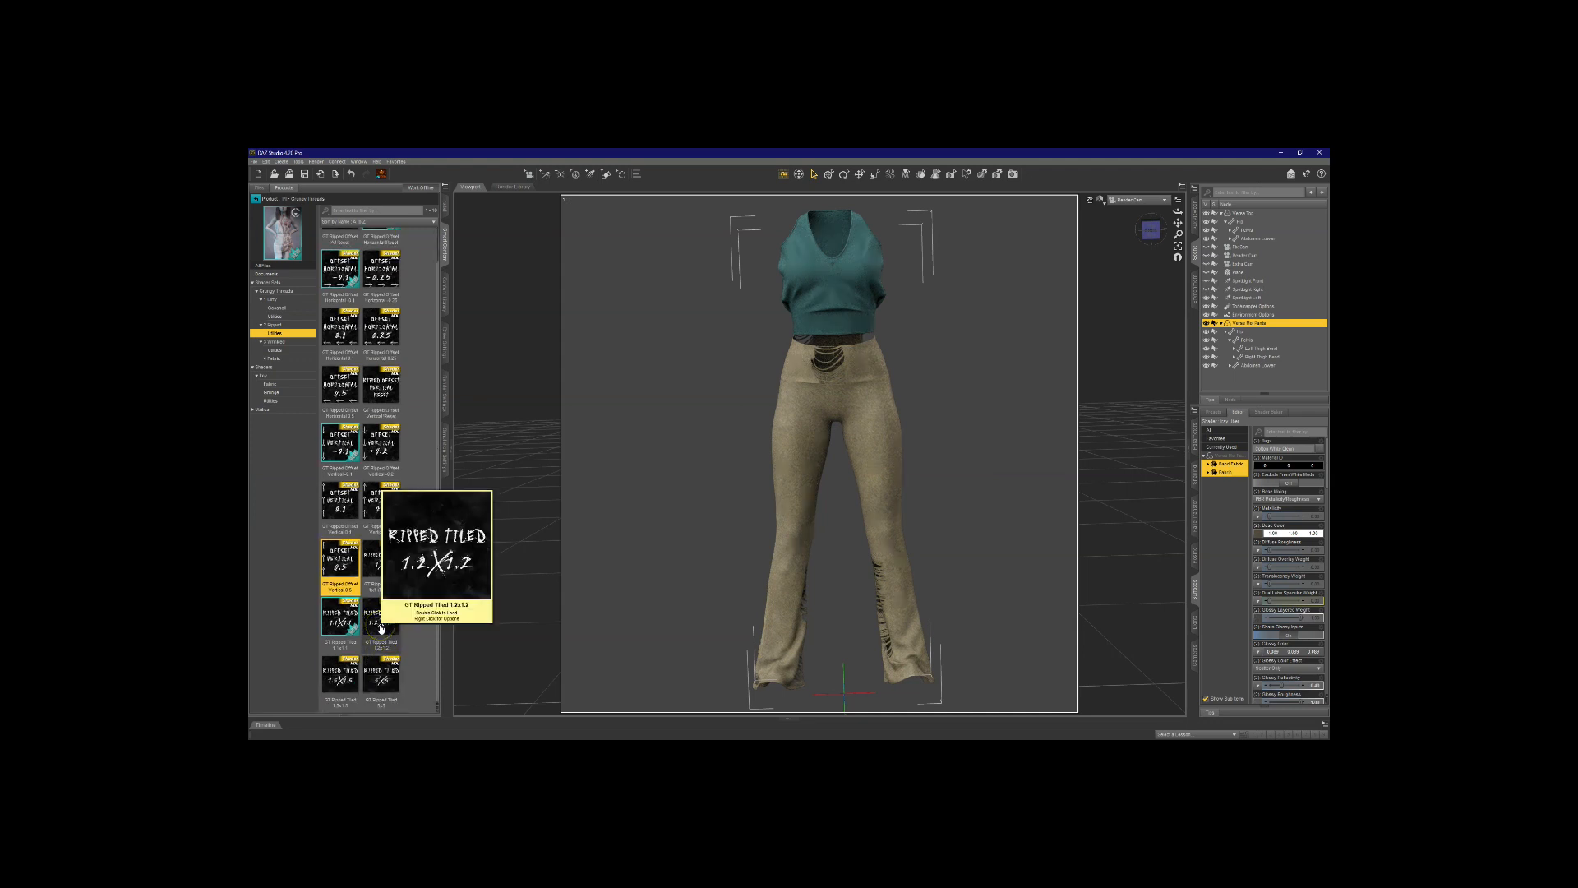
pyautogui.doubleClick(381, 629)
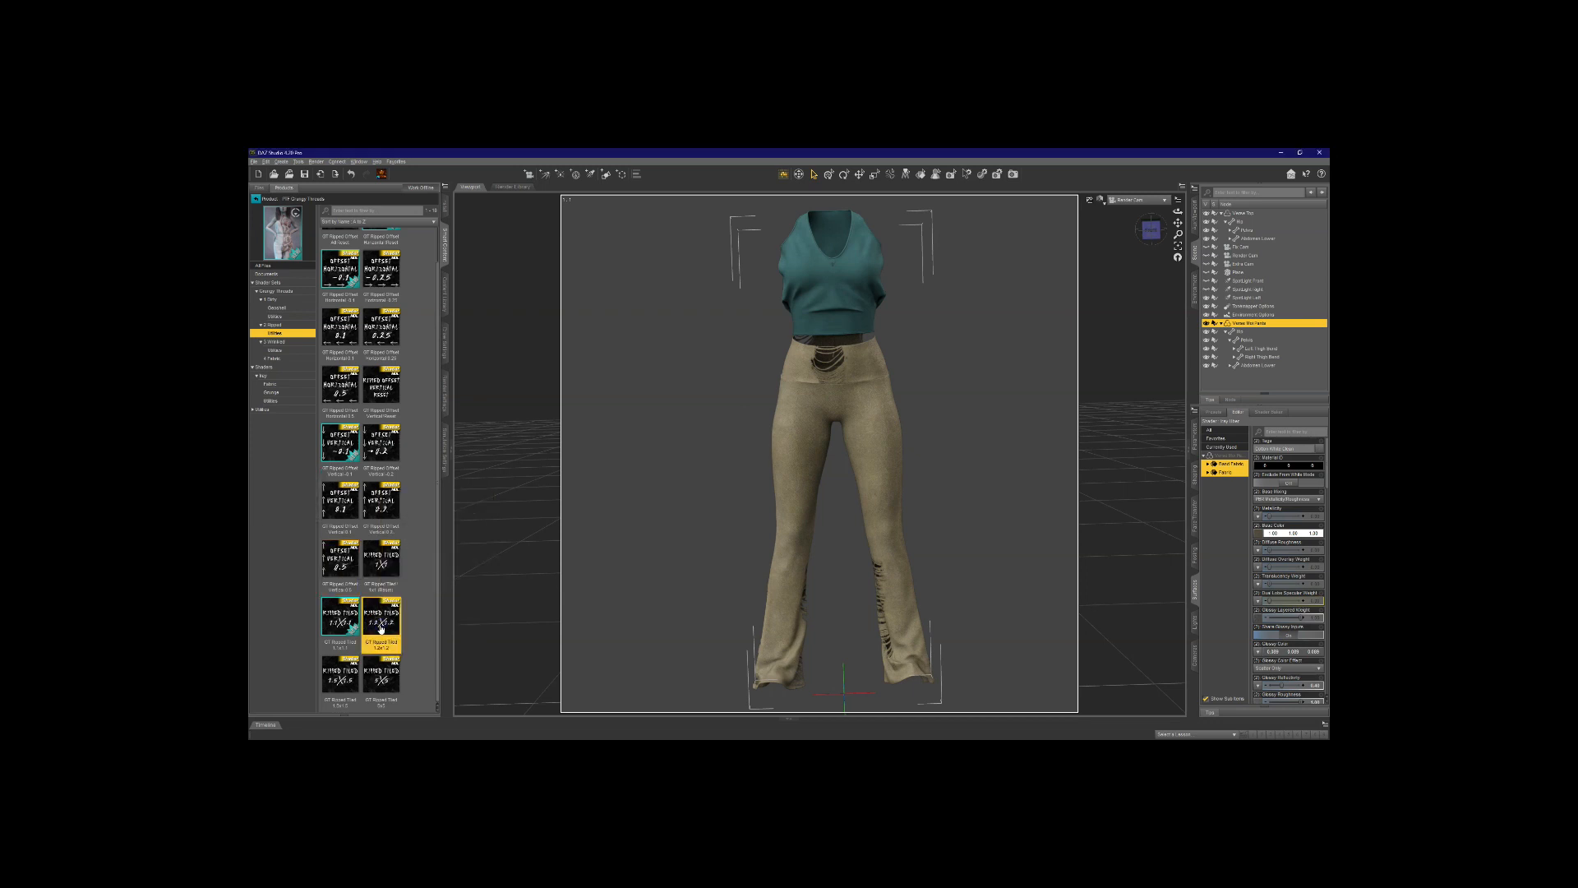
pyautogui.doubleClick(376, 681)
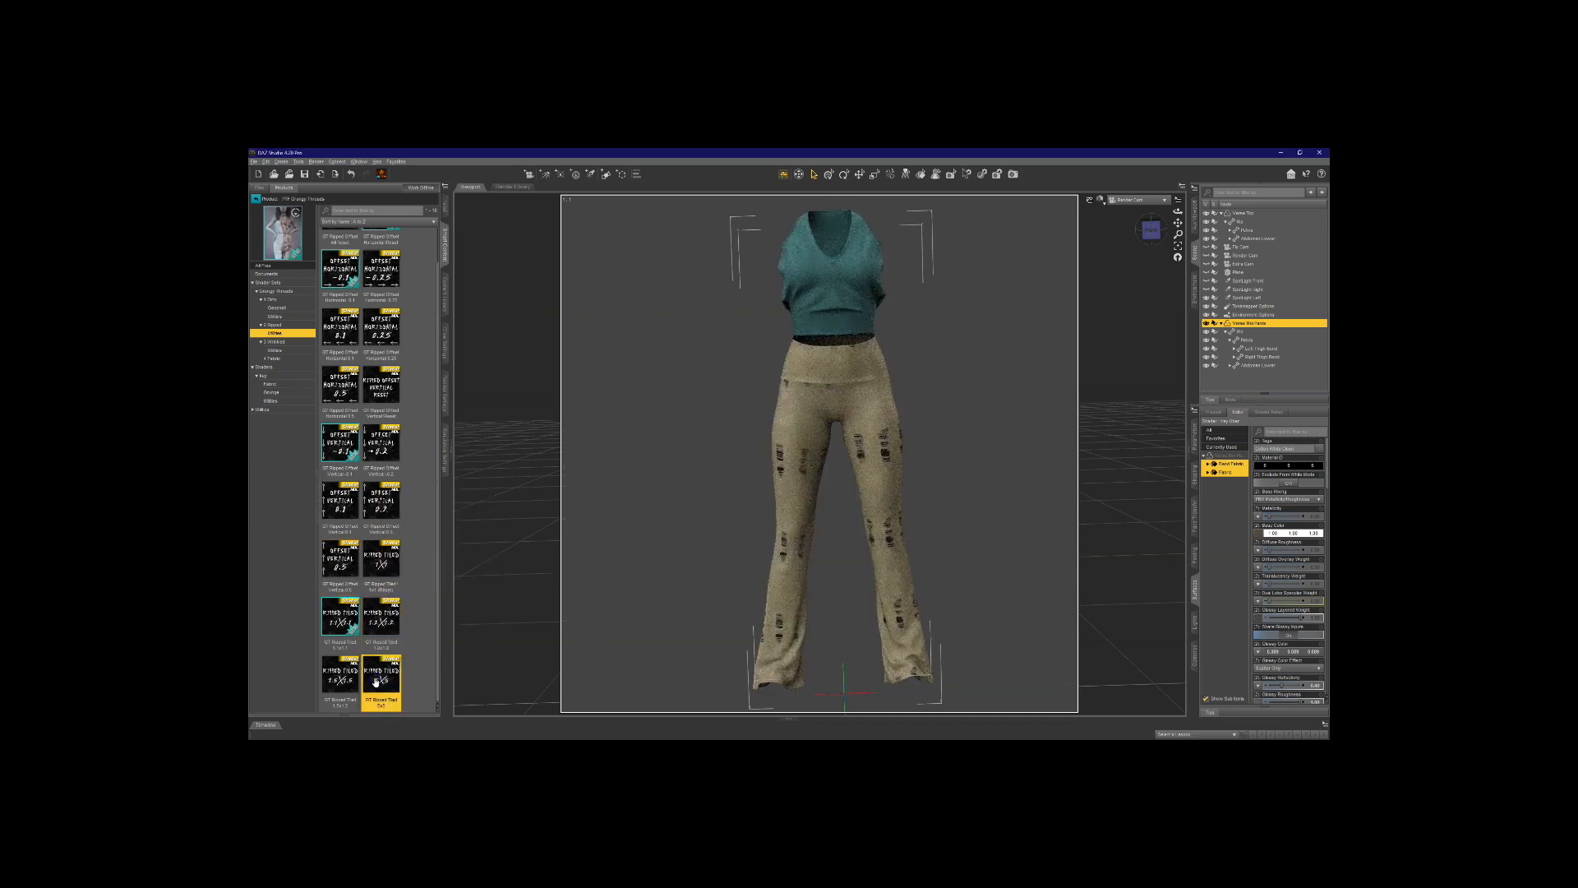
pyautogui.doubleClick(339, 679)
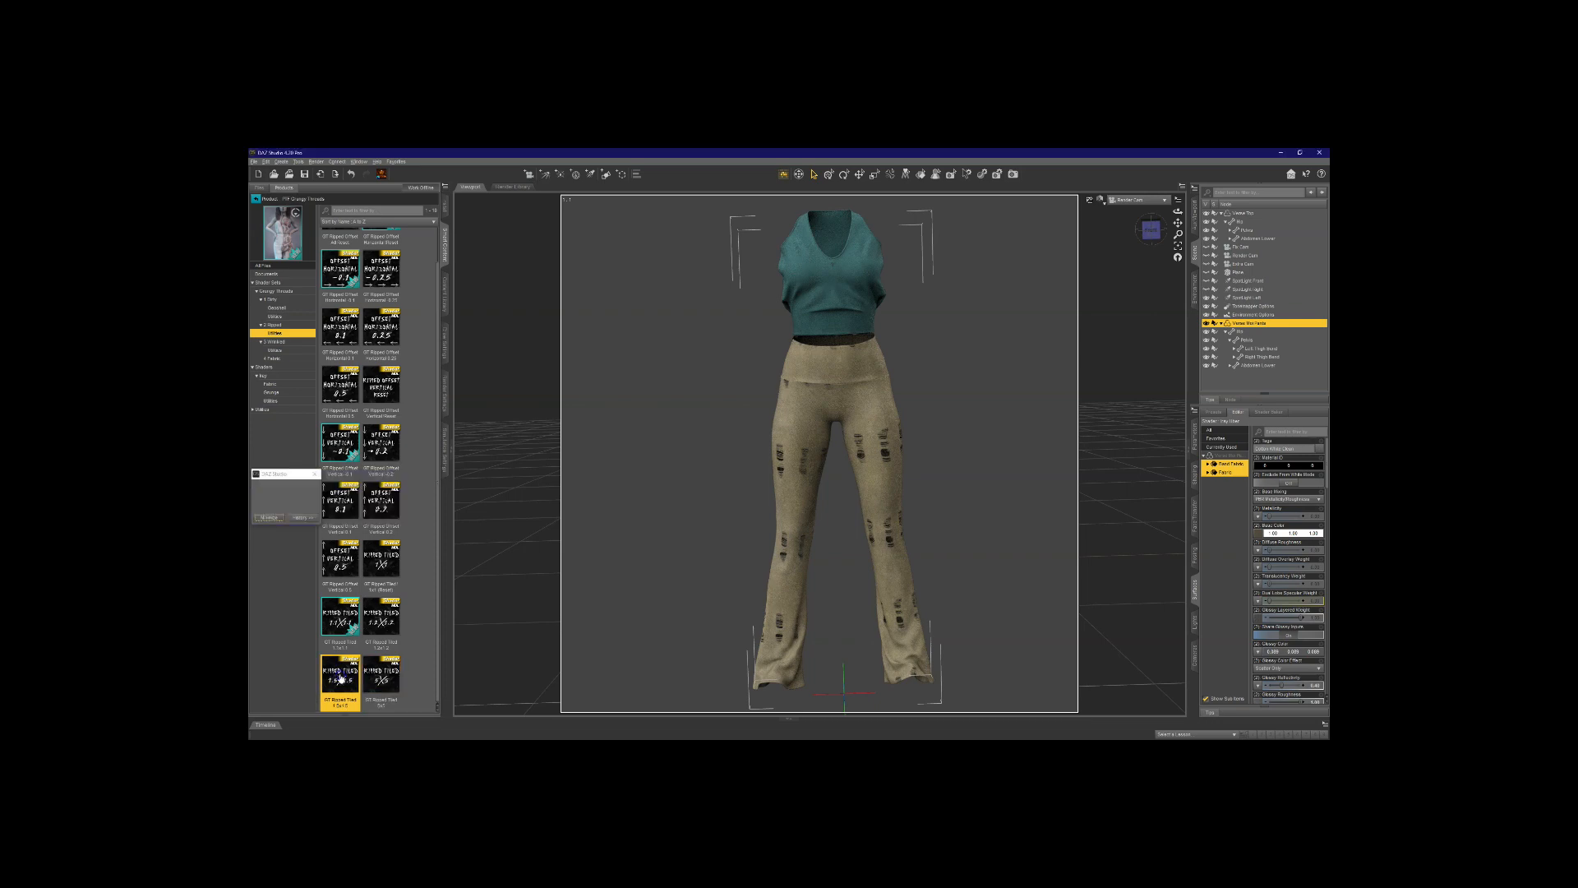
# Step: Reduce the rip tiling with GT Ripped Tiled 1.2x1.2 and the preset before it, and return it to 1x1 with the tiling reset utility
pyautogui.click(392, 605)
pyautogui.doubleClick(392, 618)
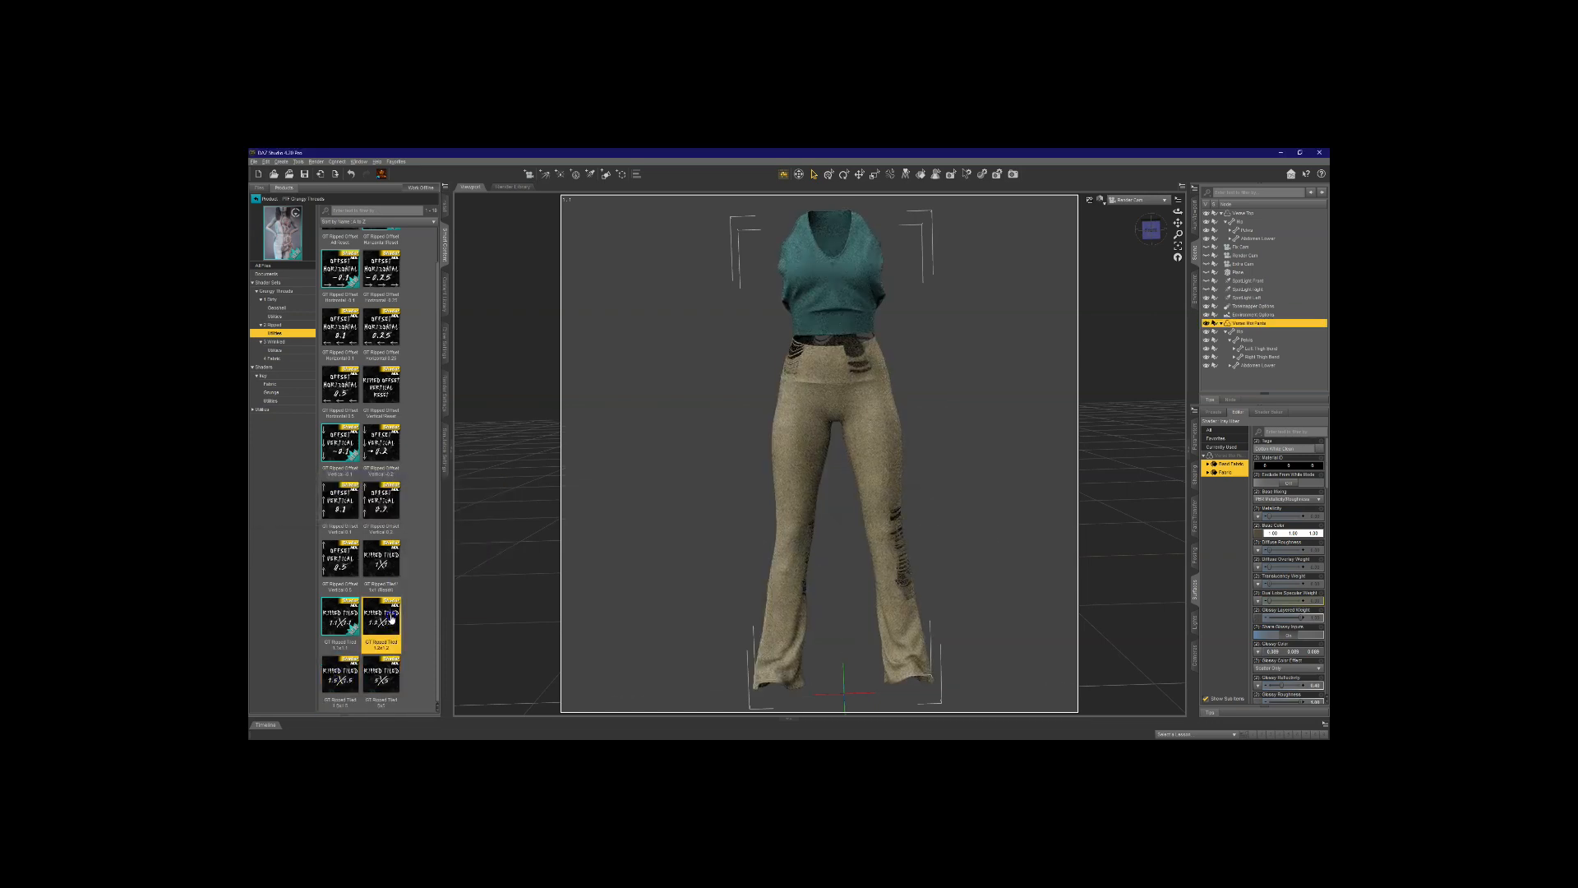
pyautogui.doubleClick(332, 622)
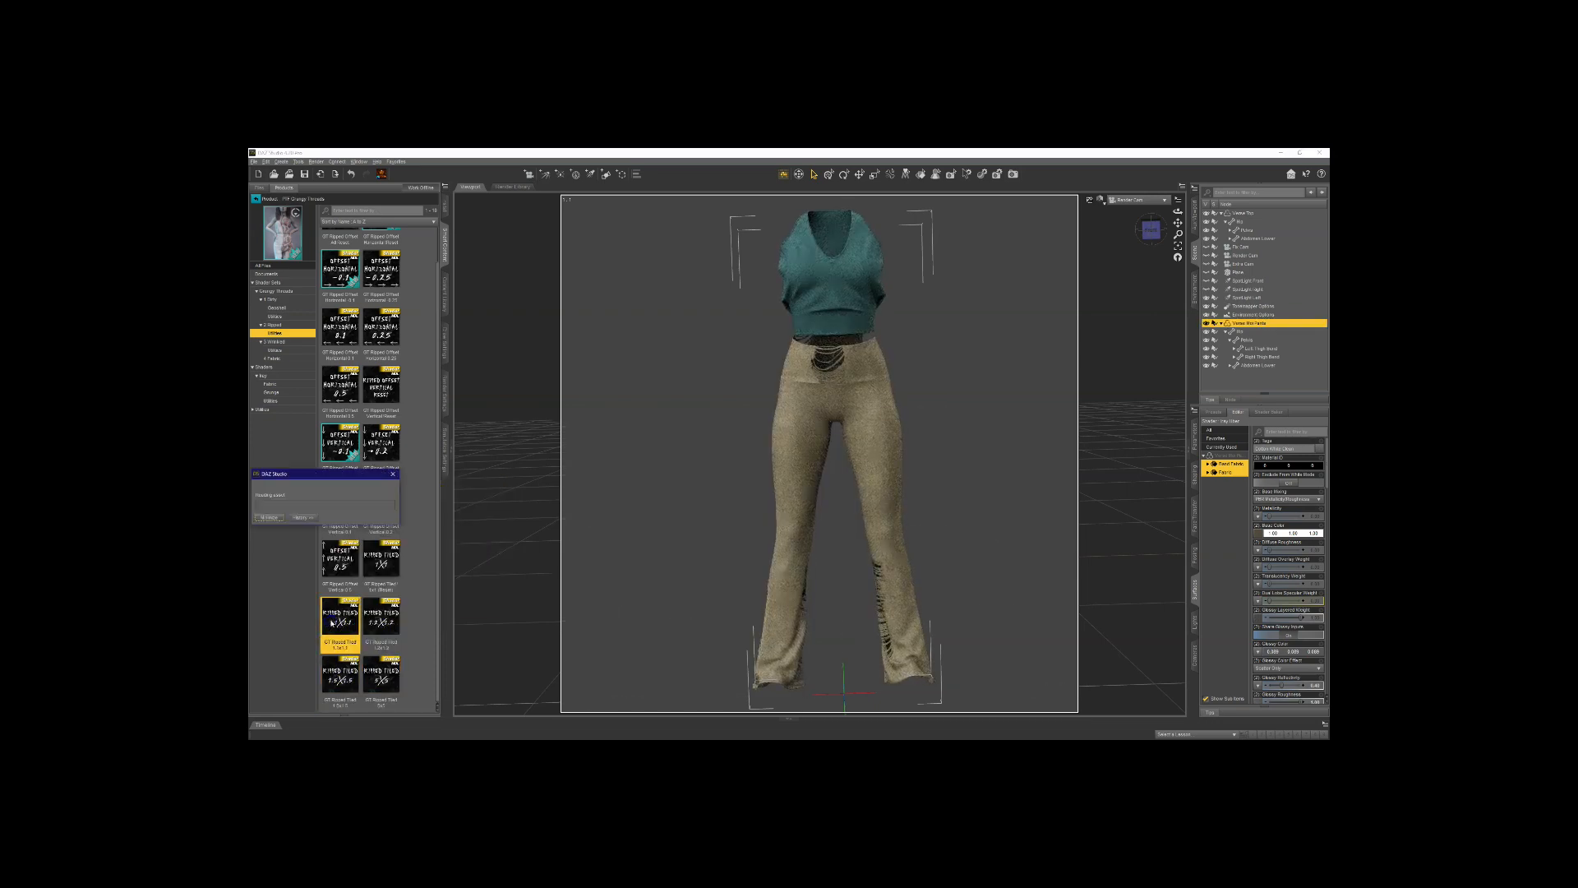
pyautogui.doubleClick(390, 571)
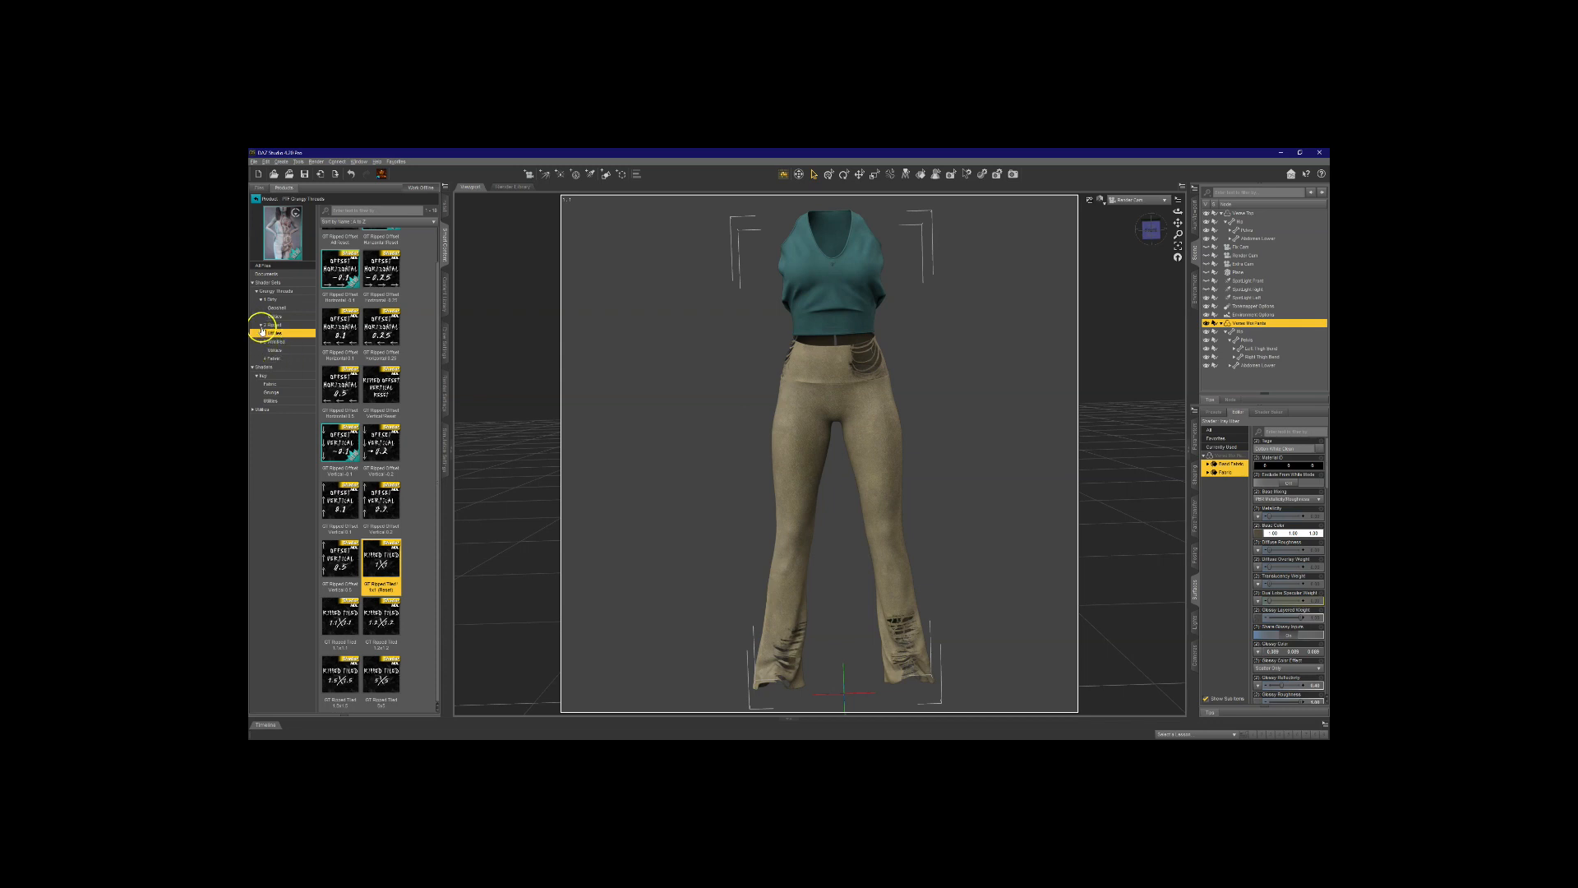
pyautogui.click(262, 326)
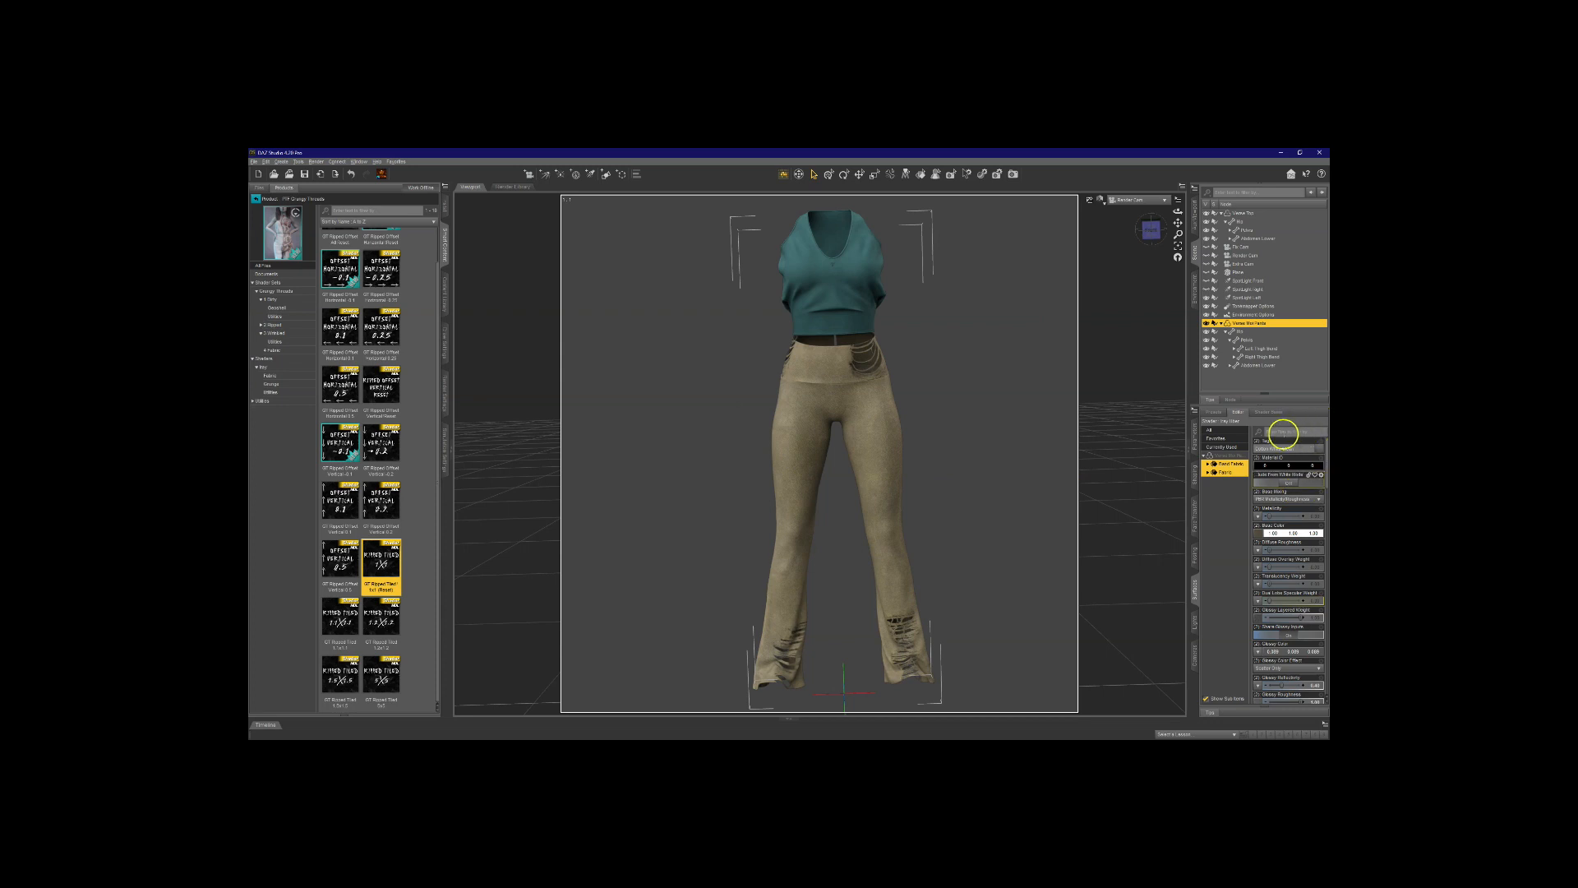
# Step: Filter the pants' surface properties to the cutout opacity setting and adjust its value
pyautogui.click(1284, 429)
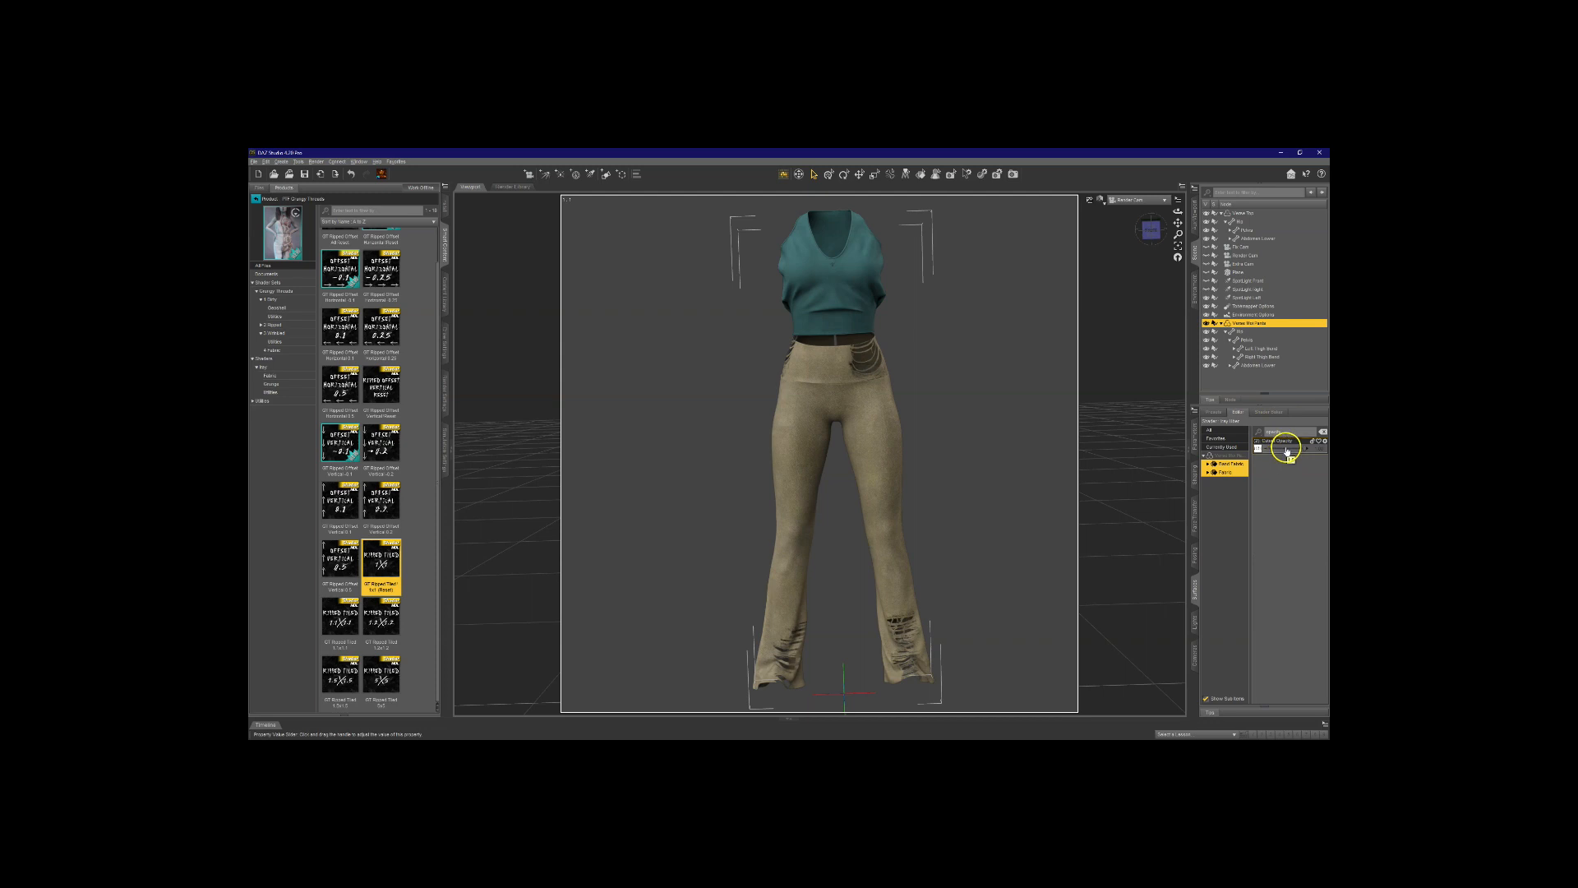
pyautogui.moveTo(1287, 450); pyautogui.dragTo(1321, 448)
pyautogui.moveTo(1306, 446)
pyautogui.mouseDown()
pyautogui.moveTo(1270, 448)
pyautogui.moveTo(1307, 448)
pyautogui.mouseUp()
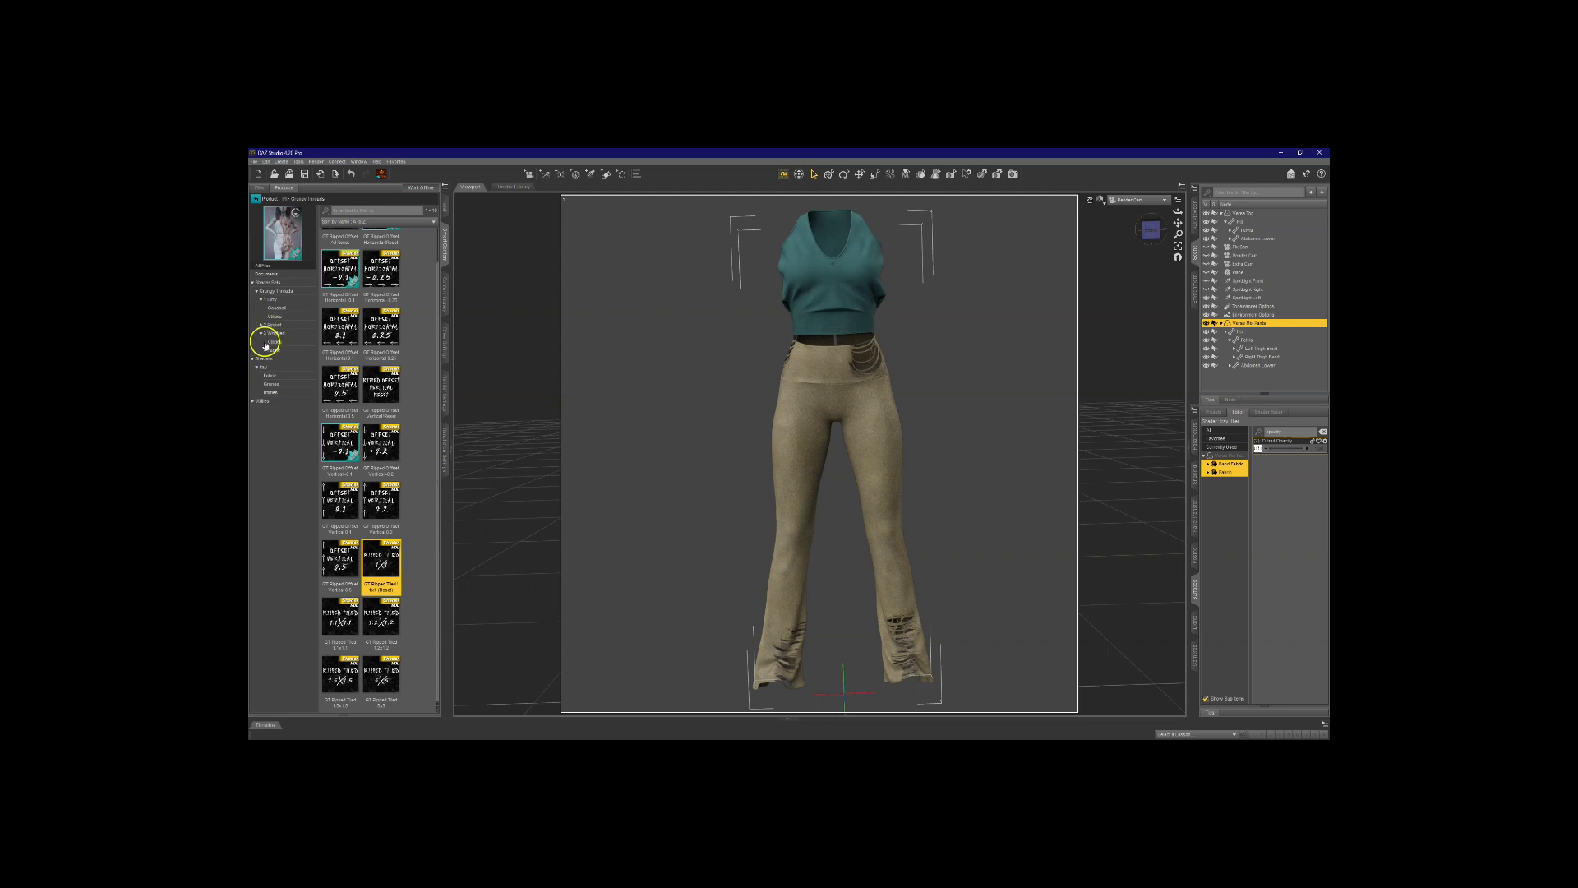
# Step: Look through the Wrinkled presets and their bump, displacement and normal strength and tiling utilities
pyautogui.click(264, 333)
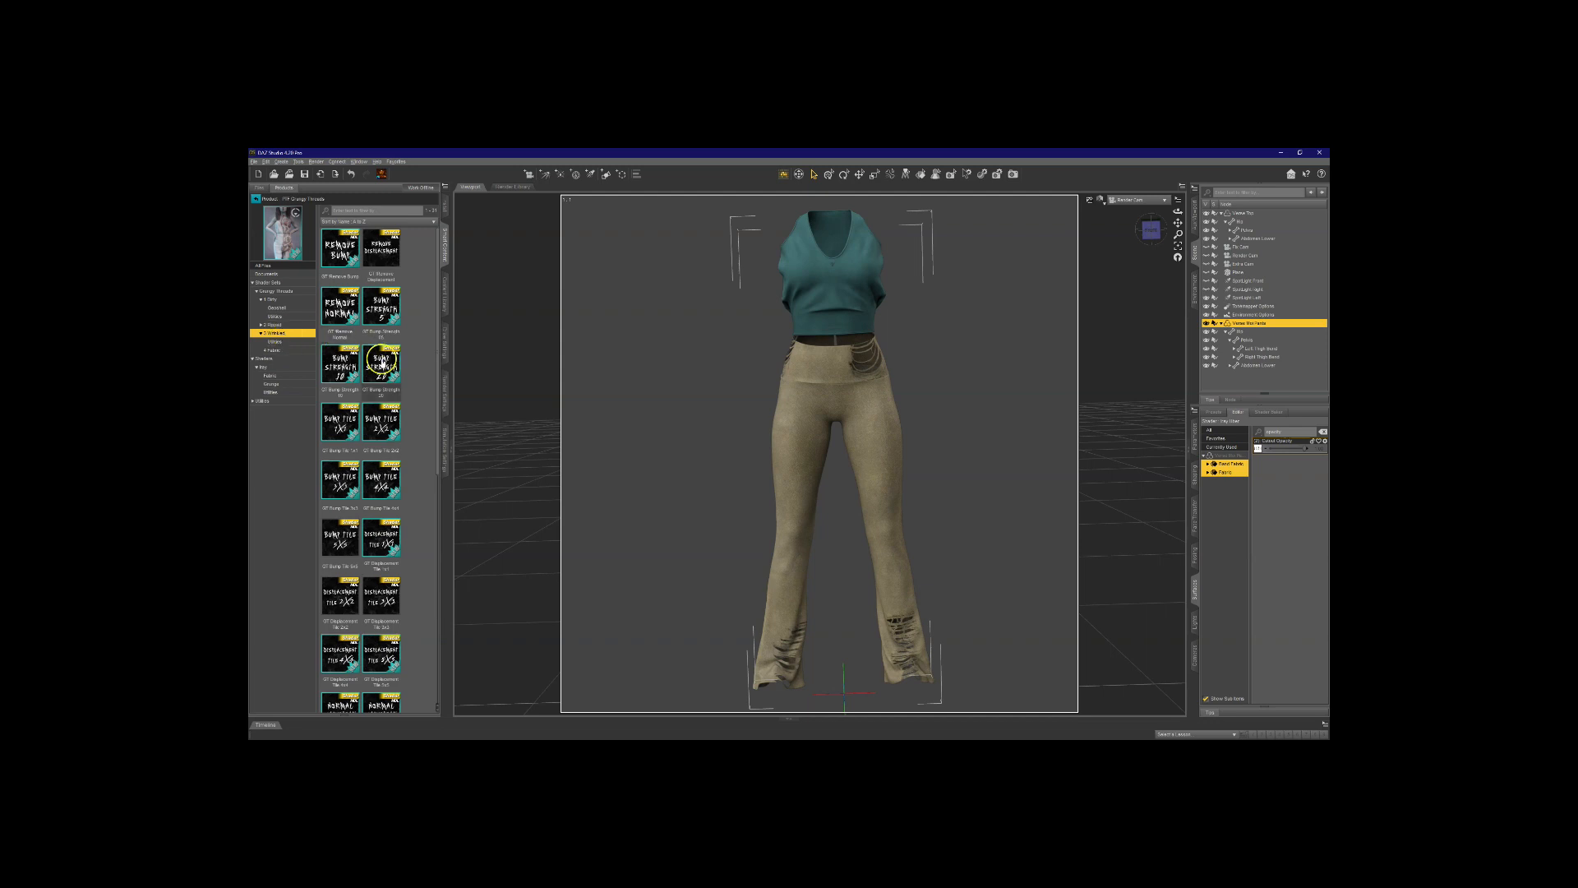
pyautogui.scroll(-5, 399, 566)
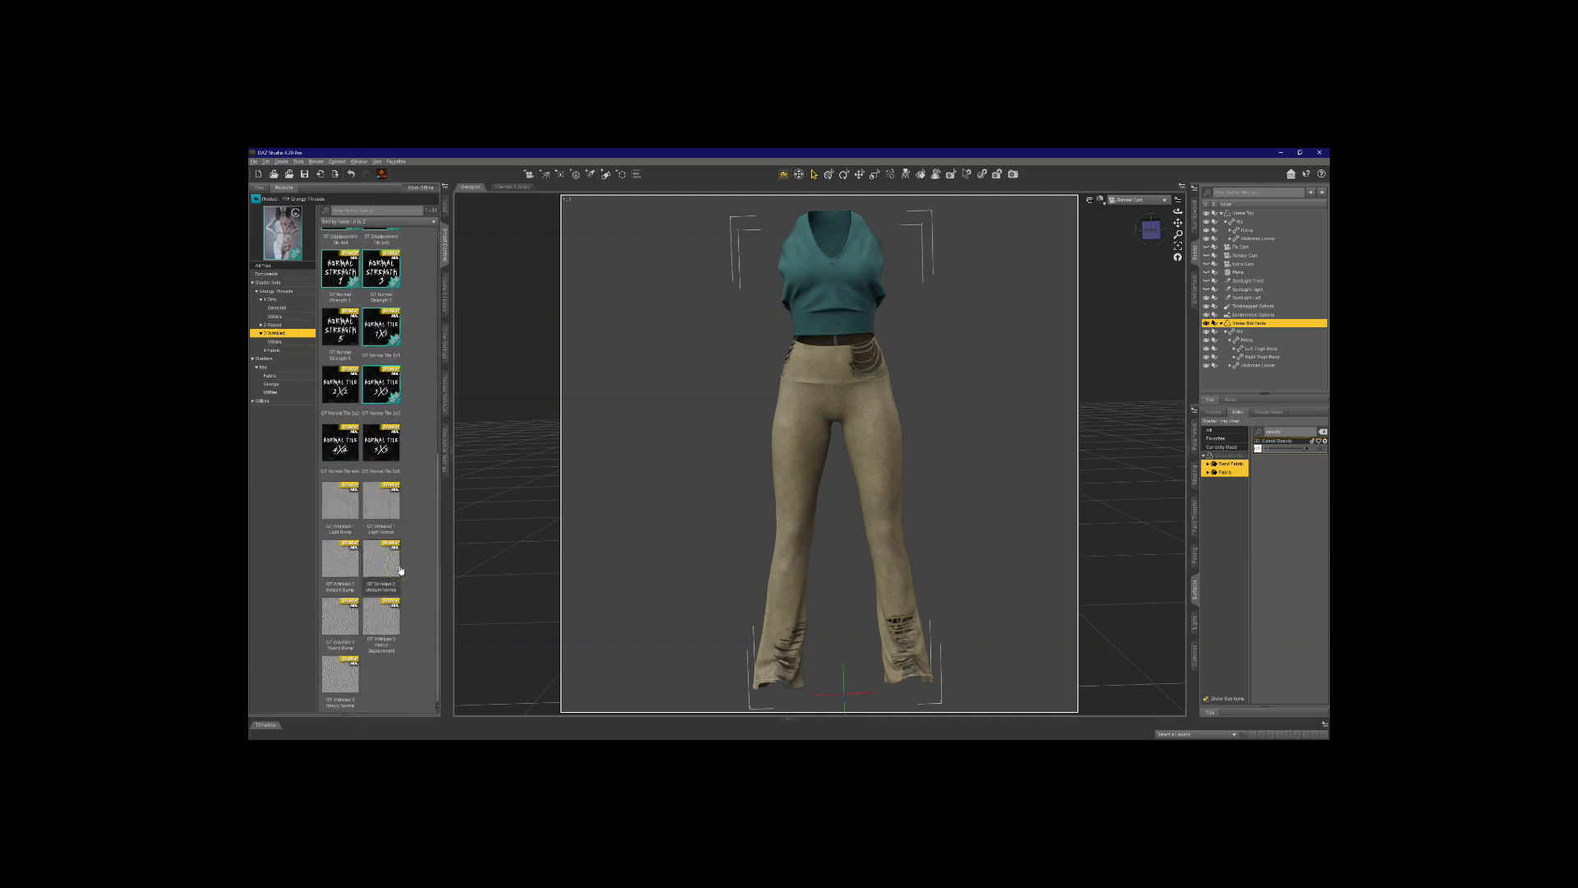
pyautogui.scroll(5, 400, 569)
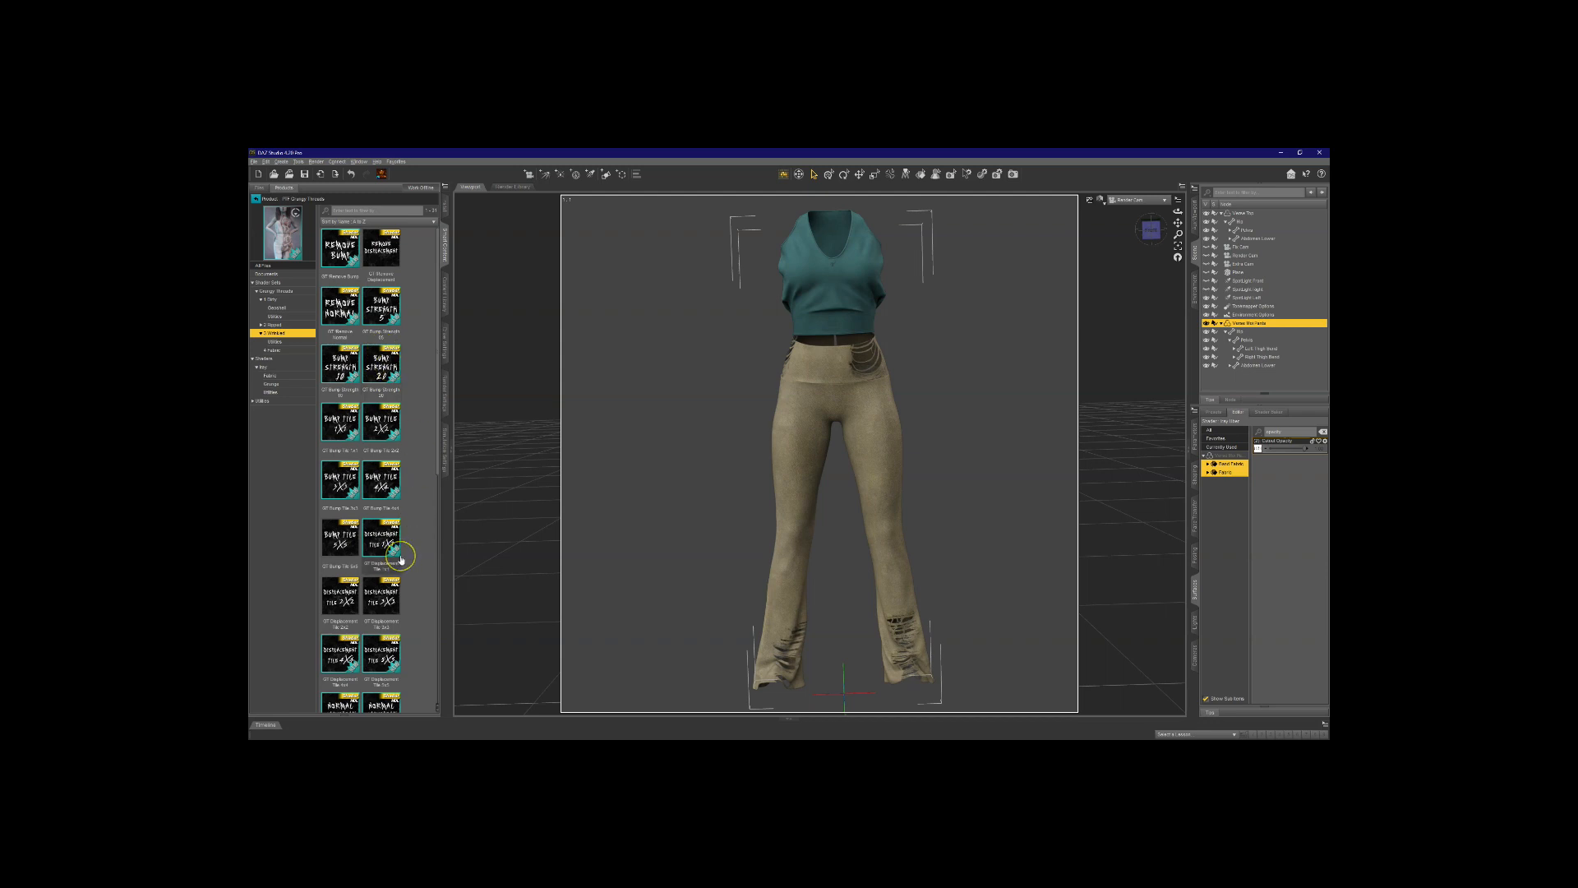
pyautogui.scroll(-5, 400, 561)
pyautogui.scroll(5, 392, 523)
pyautogui.scroll(-3, 431, 583)
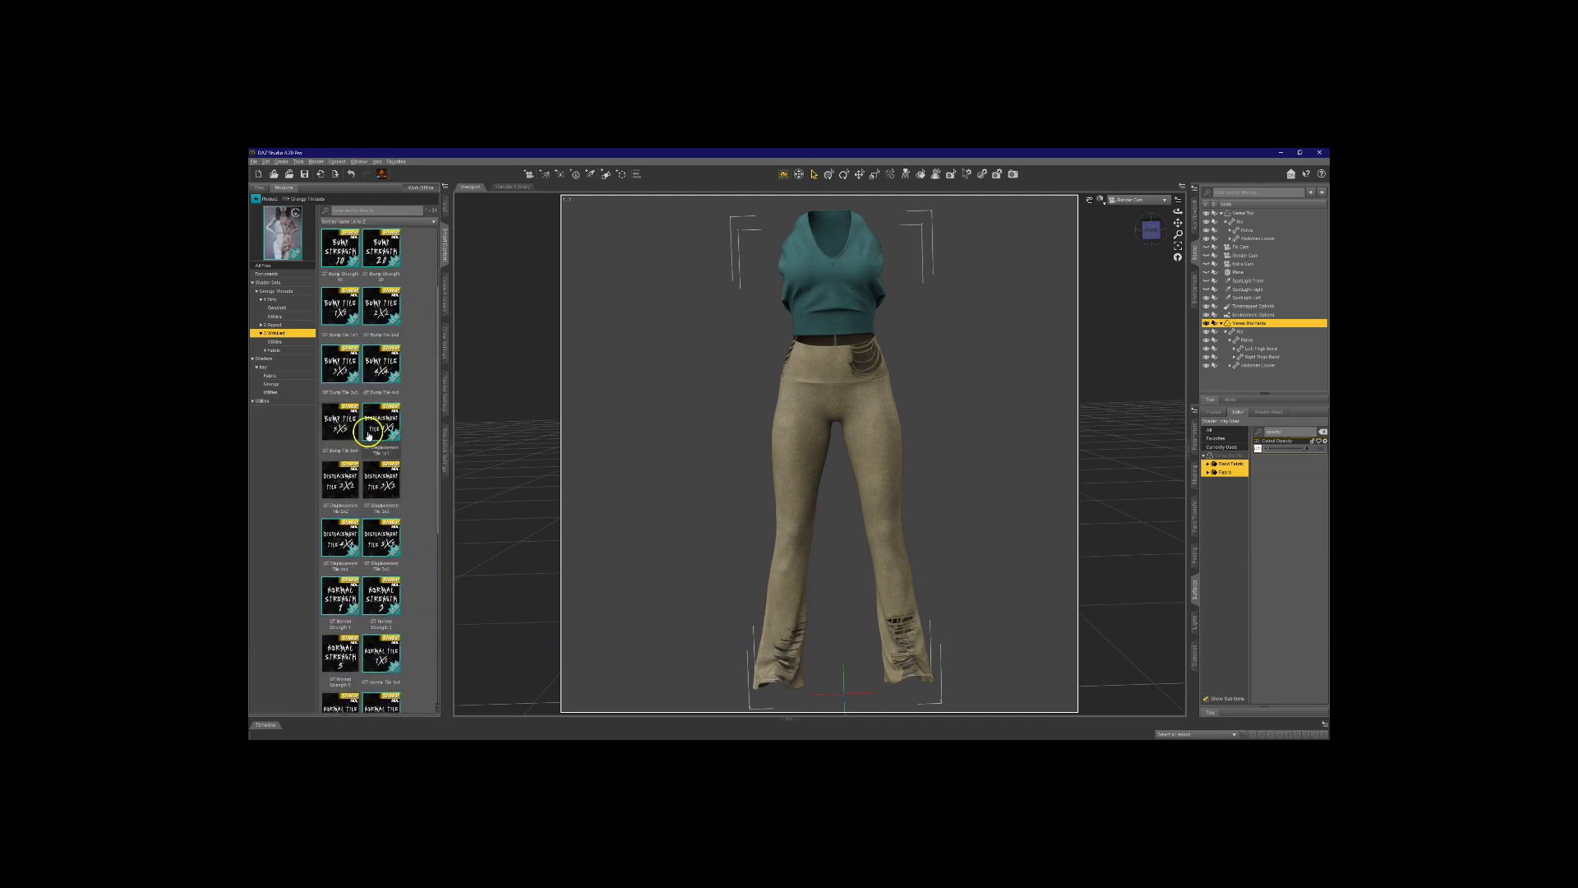
pyautogui.scroll(-5, 422, 655)
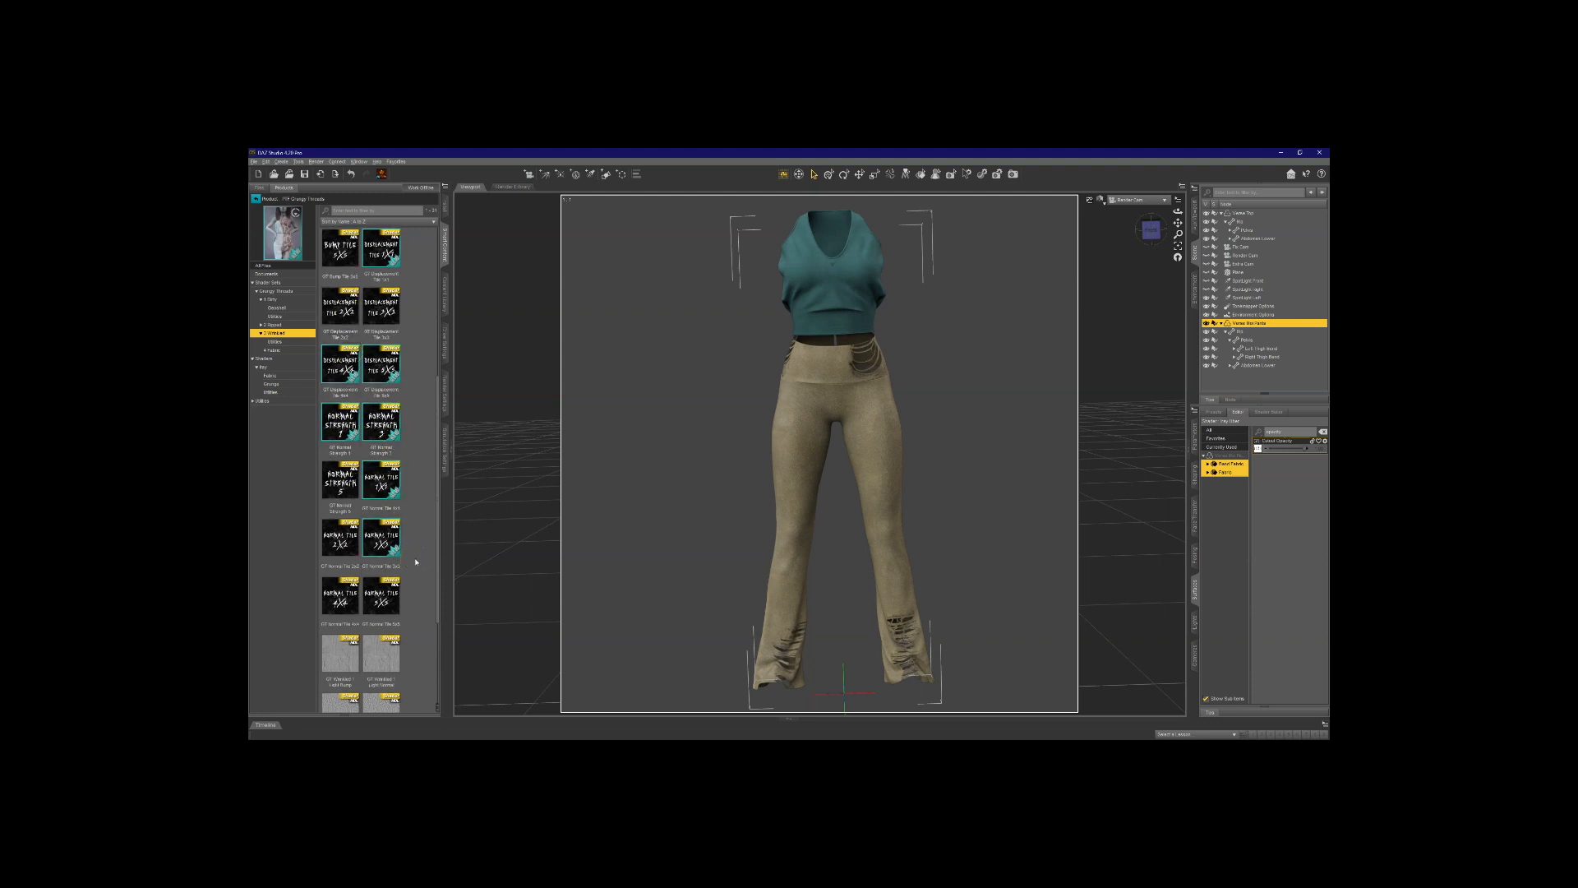
pyautogui.scroll(8, 411, 565)
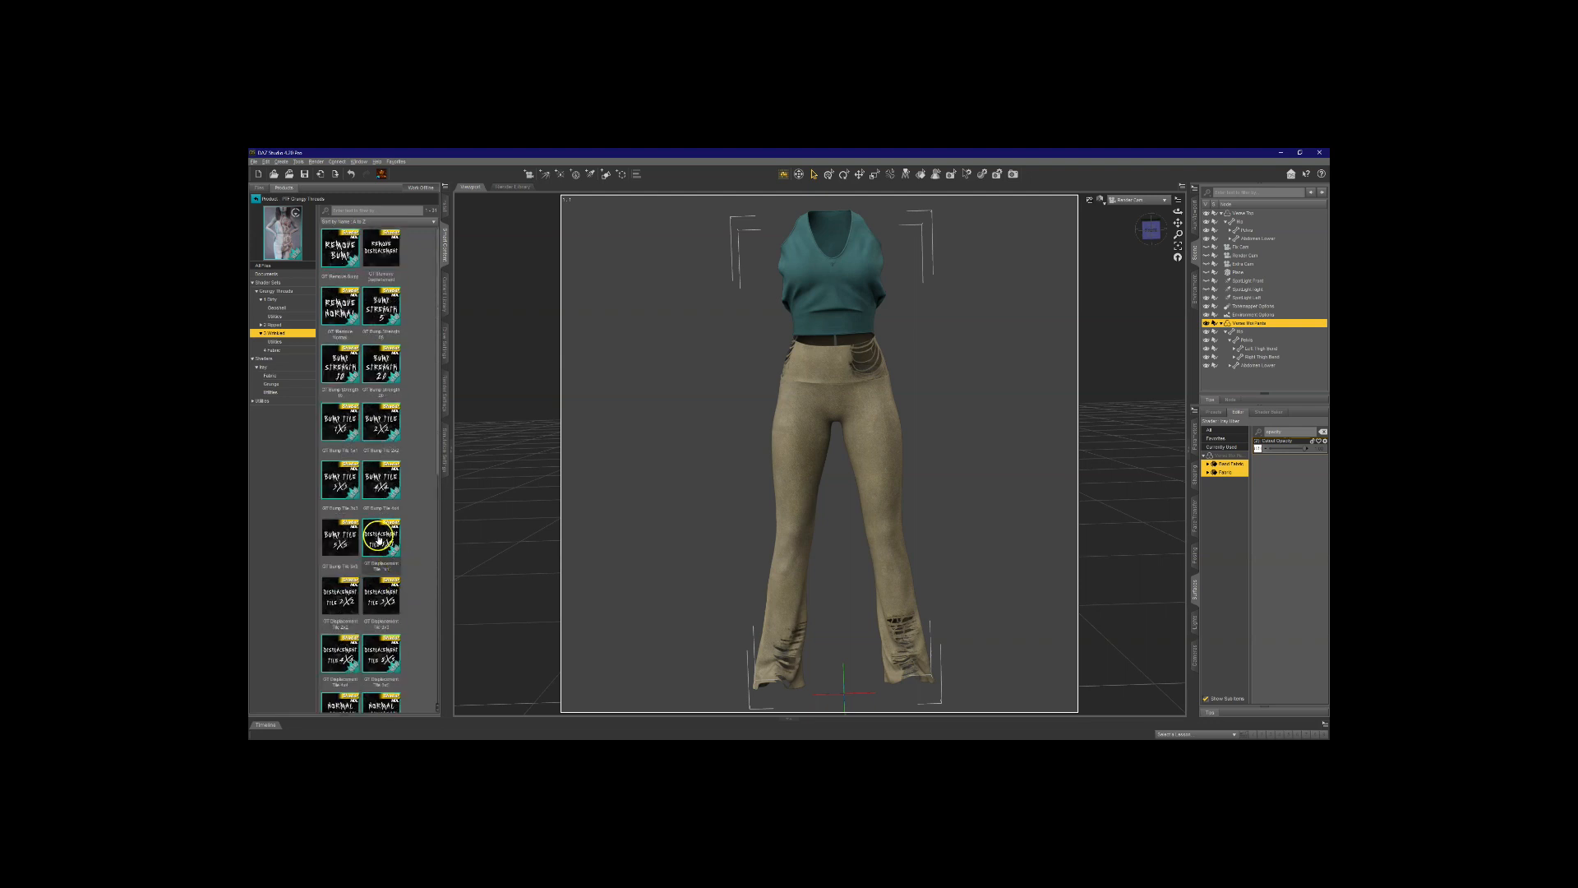
pyautogui.scroll(-10, 399, 503)
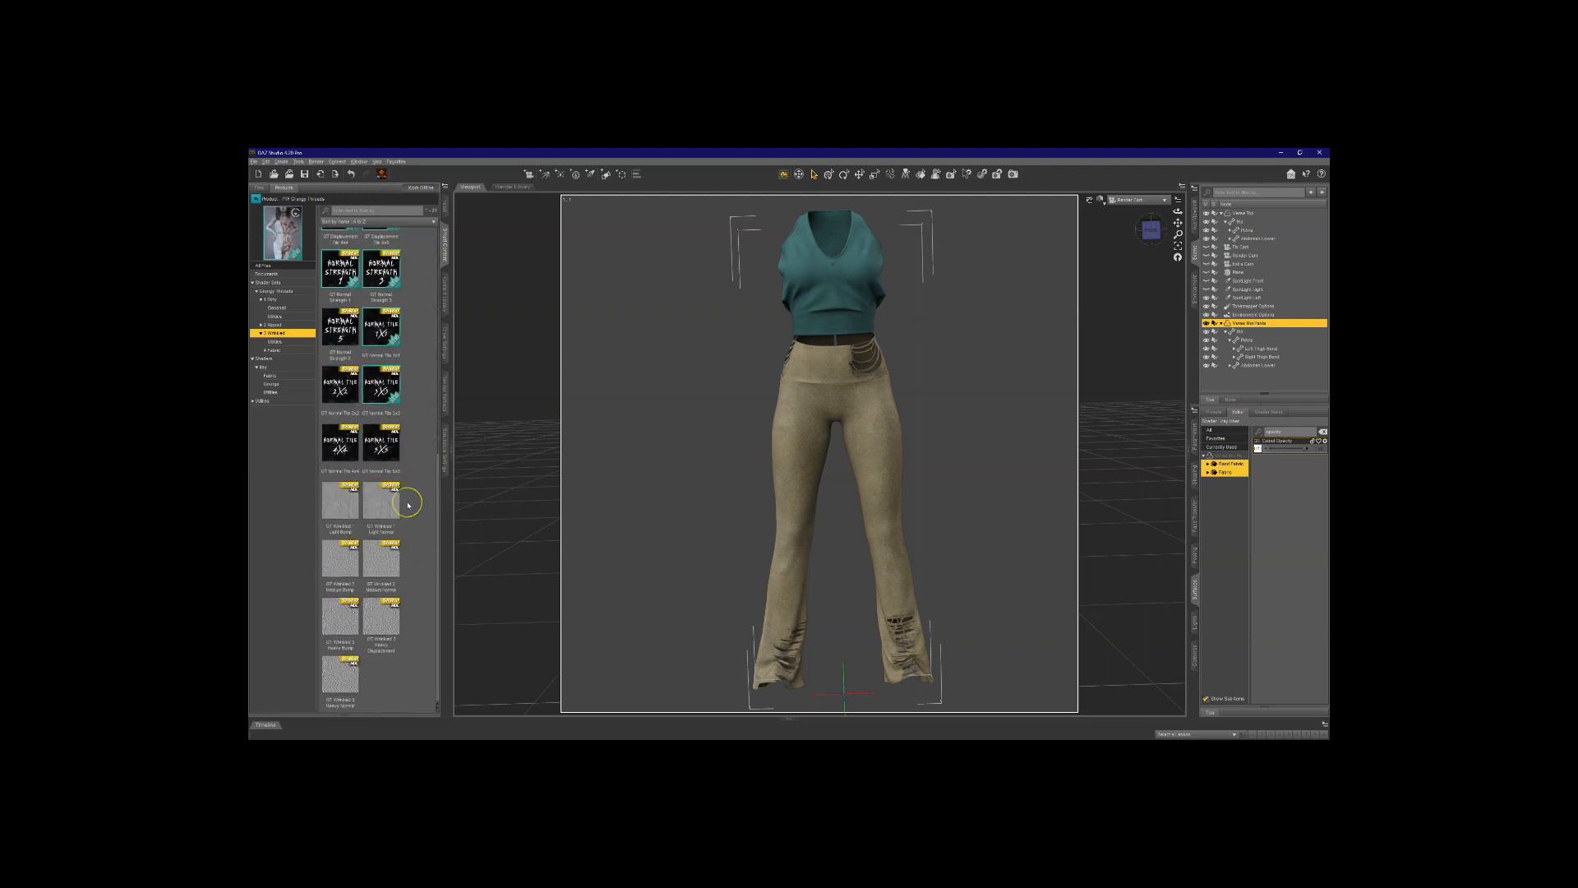
# Step: Apply GT Wrinkled 1 Light Bump to the pants, replace it with GT Wrinkled 3 Heavy Bump, and inspect the fabric up close
pyautogui.moveTo(382, 505)
pyautogui.doubleClick(351, 514)
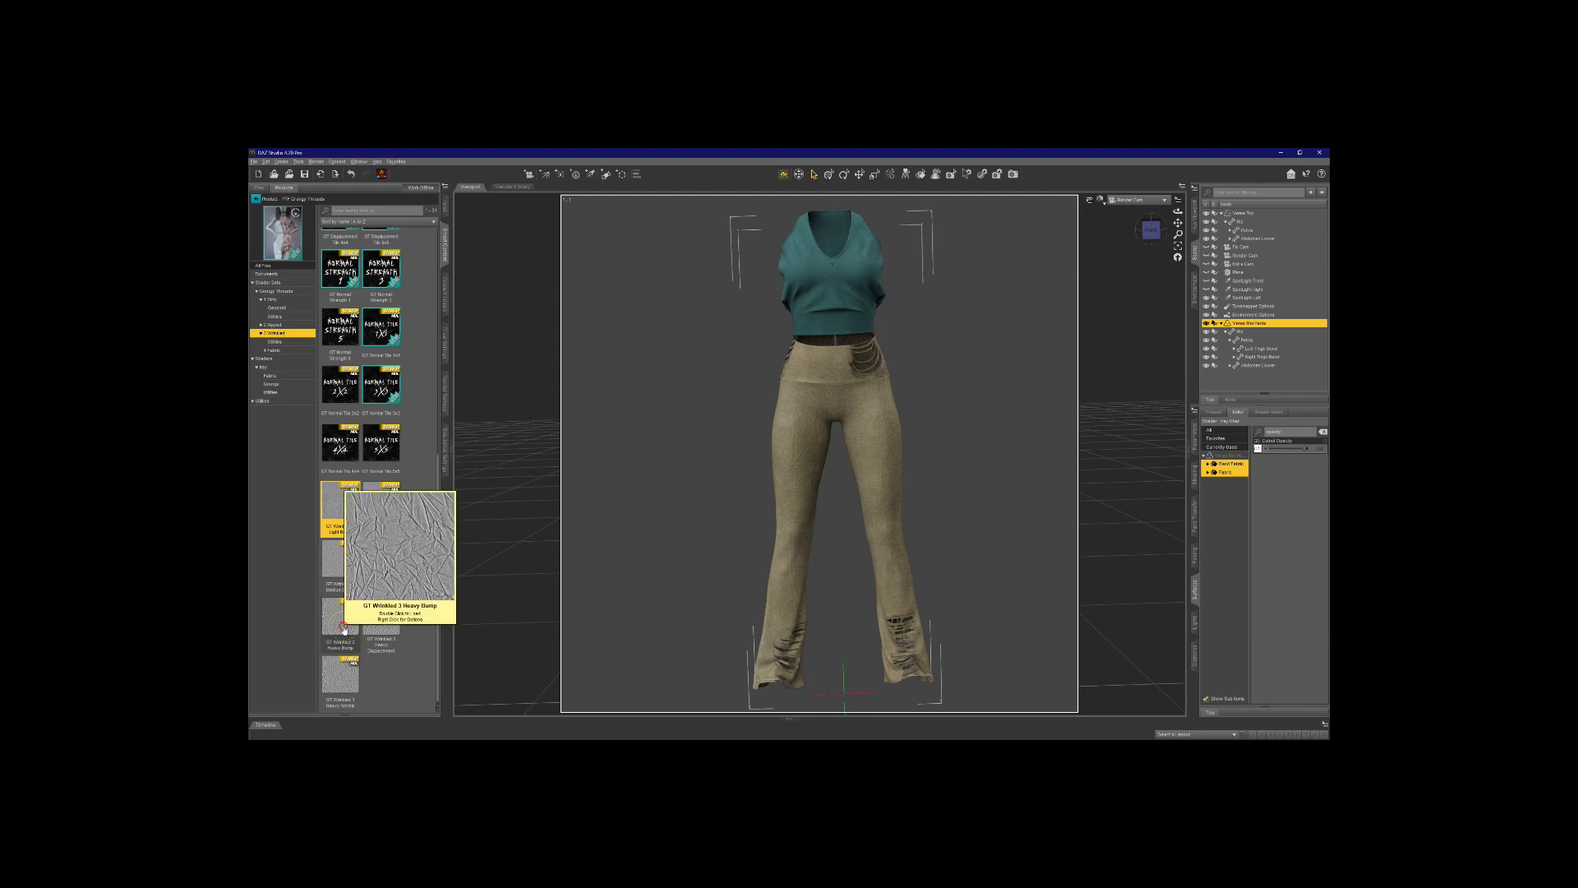
pyautogui.rightClick(345, 630)
pyautogui.click(311, 621)
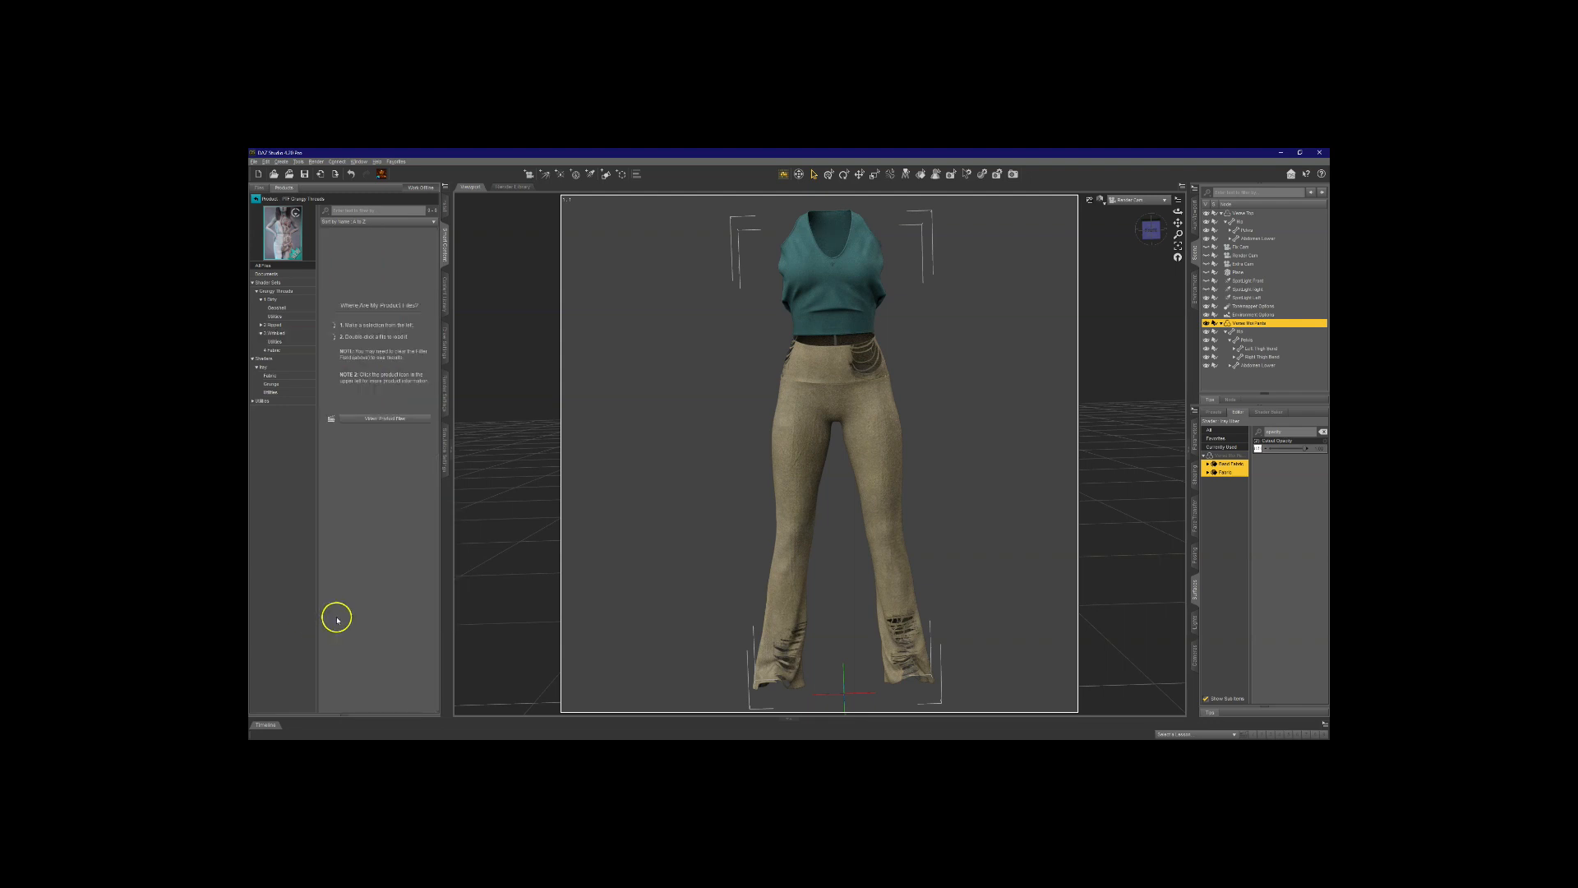
pyautogui.click(276, 332)
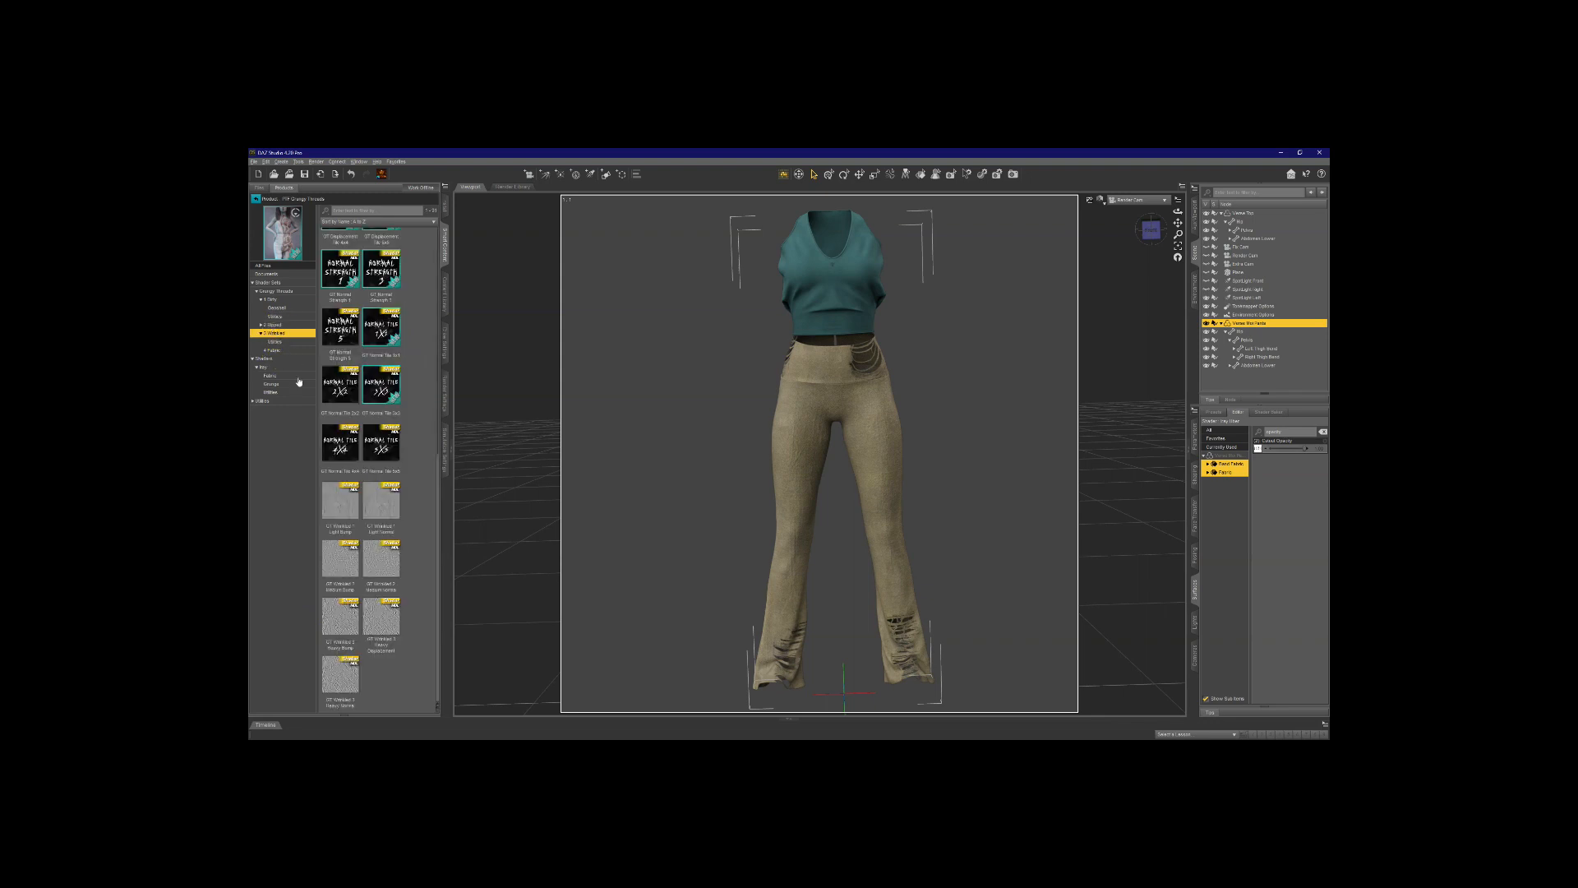
pyautogui.doubleClick(336, 630)
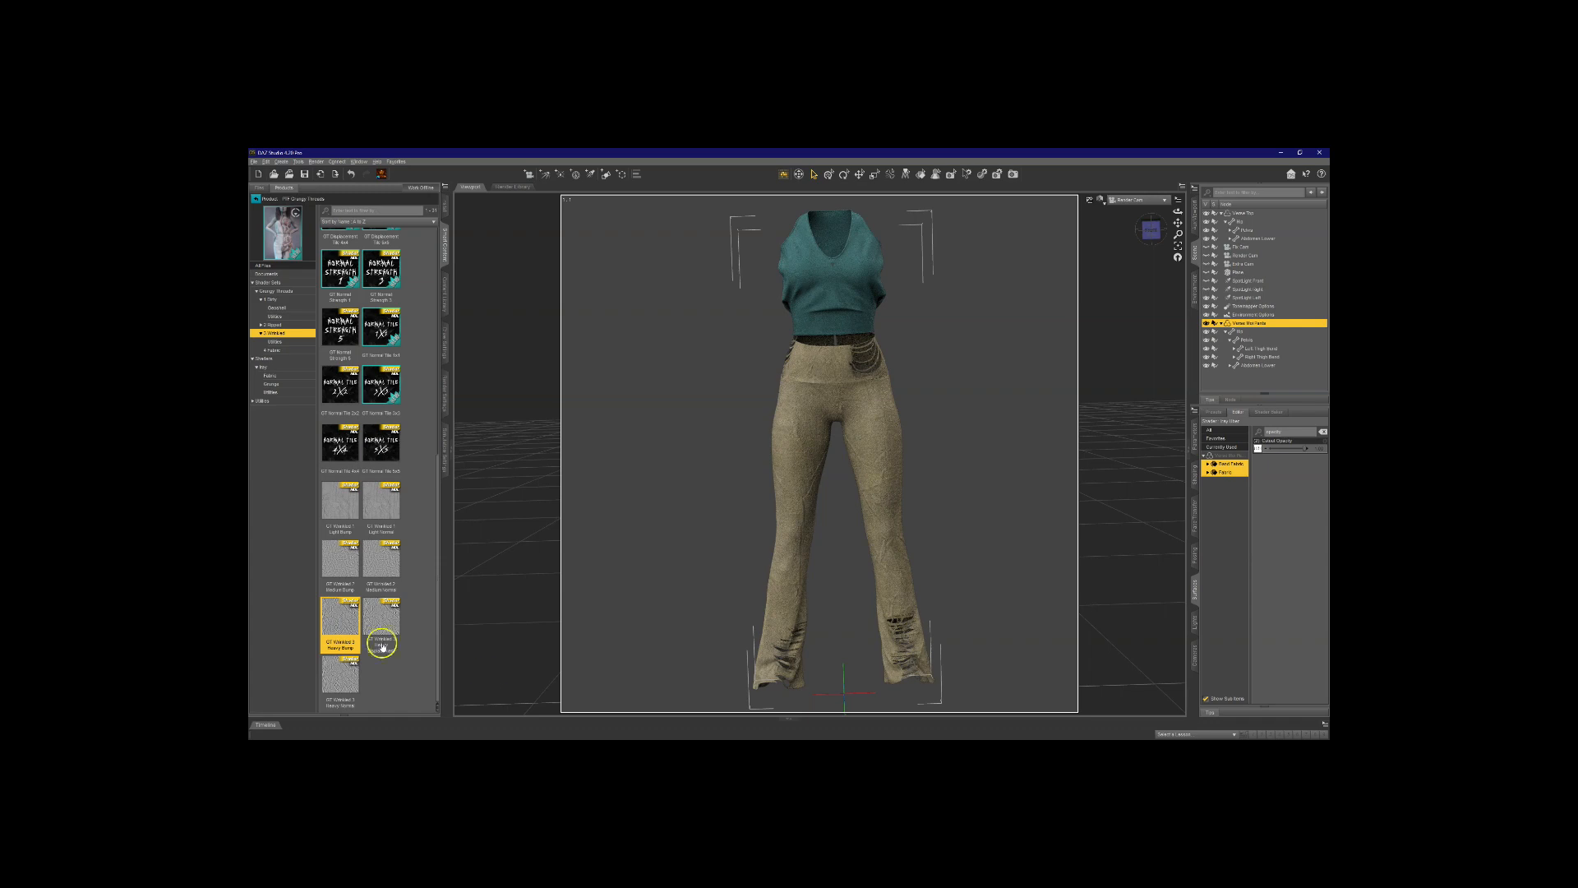
pyautogui.scroll(10, 914, 585)
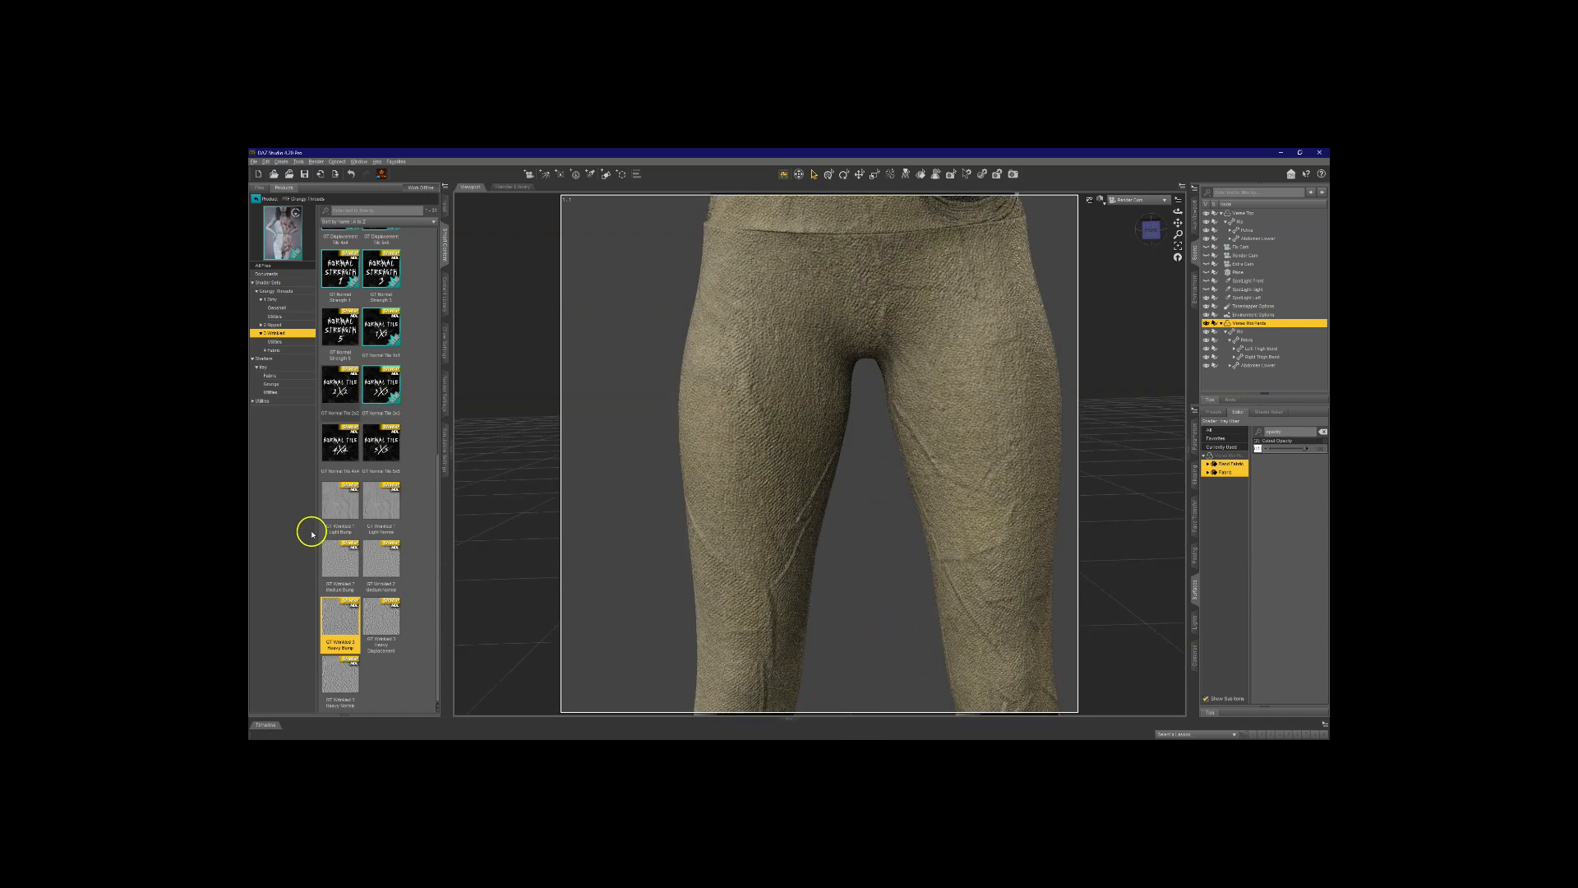
# Step: Apply the GT Wrinkled 1 Light Bump and Light Normal presets to the pants, followed by GT Wrinkled 3 Heavy Displacement and Heavy Normal
pyautogui.doubleClick(353, 515)
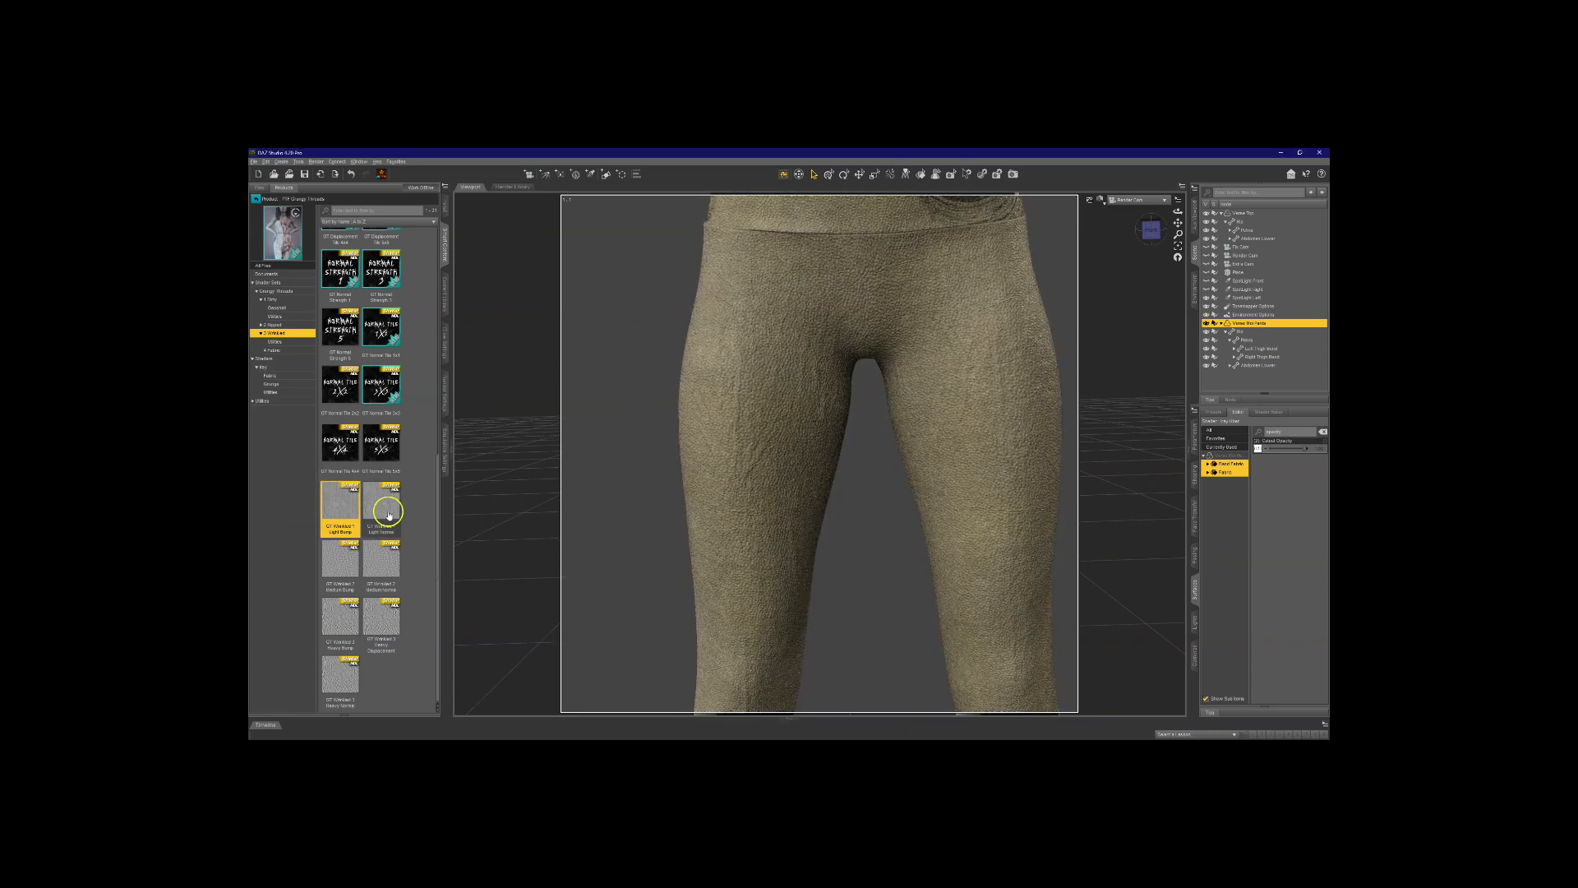
pyautogui.doubleClick(377, 514)
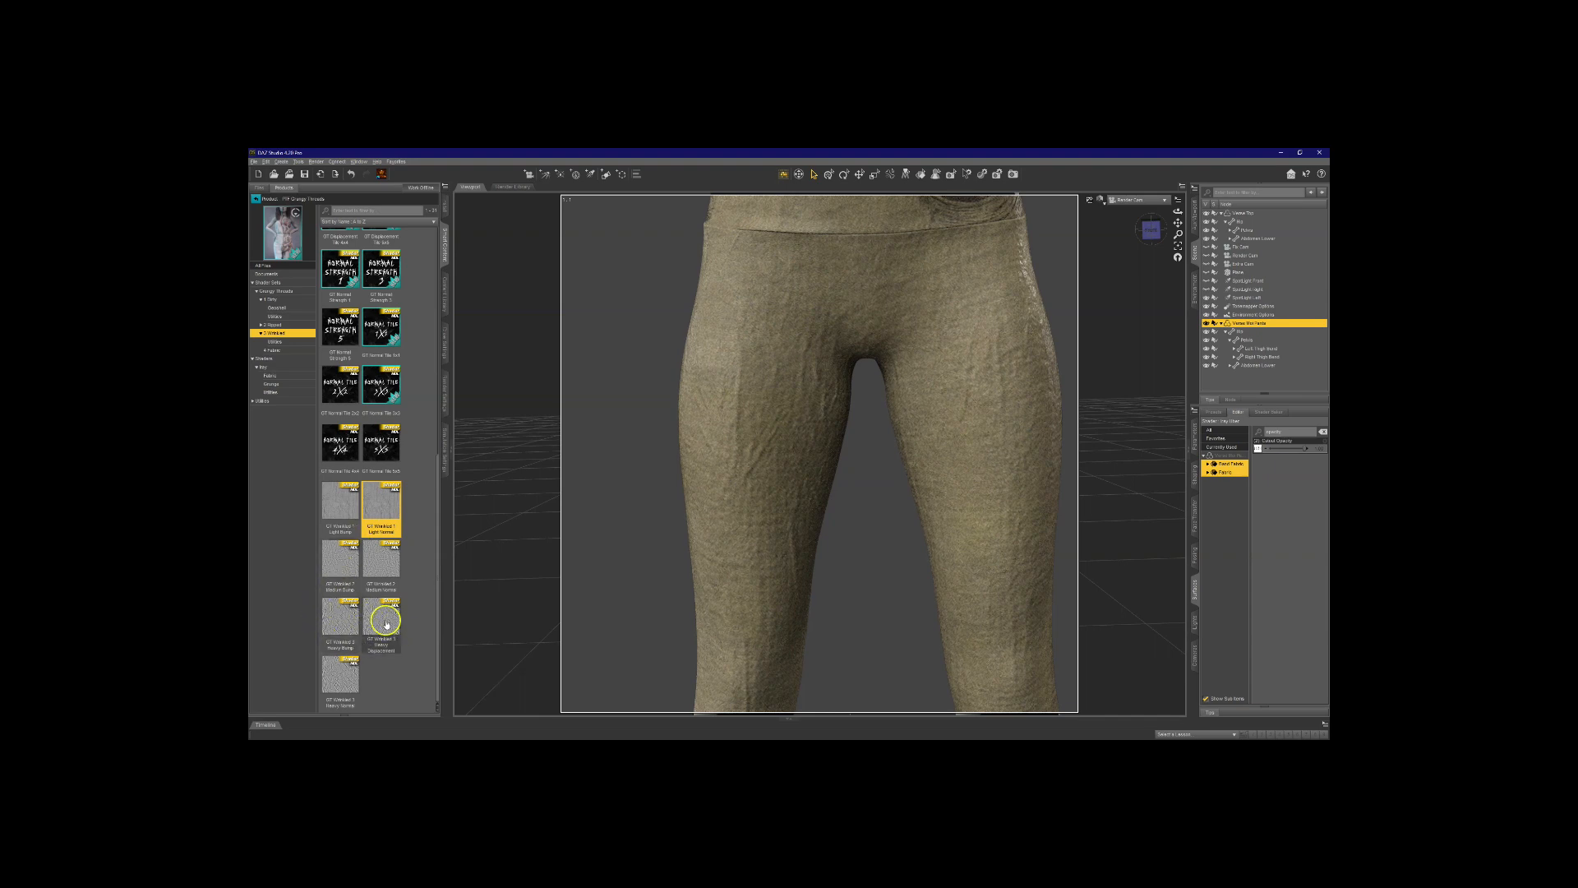
pyautogui.click(387, 623)
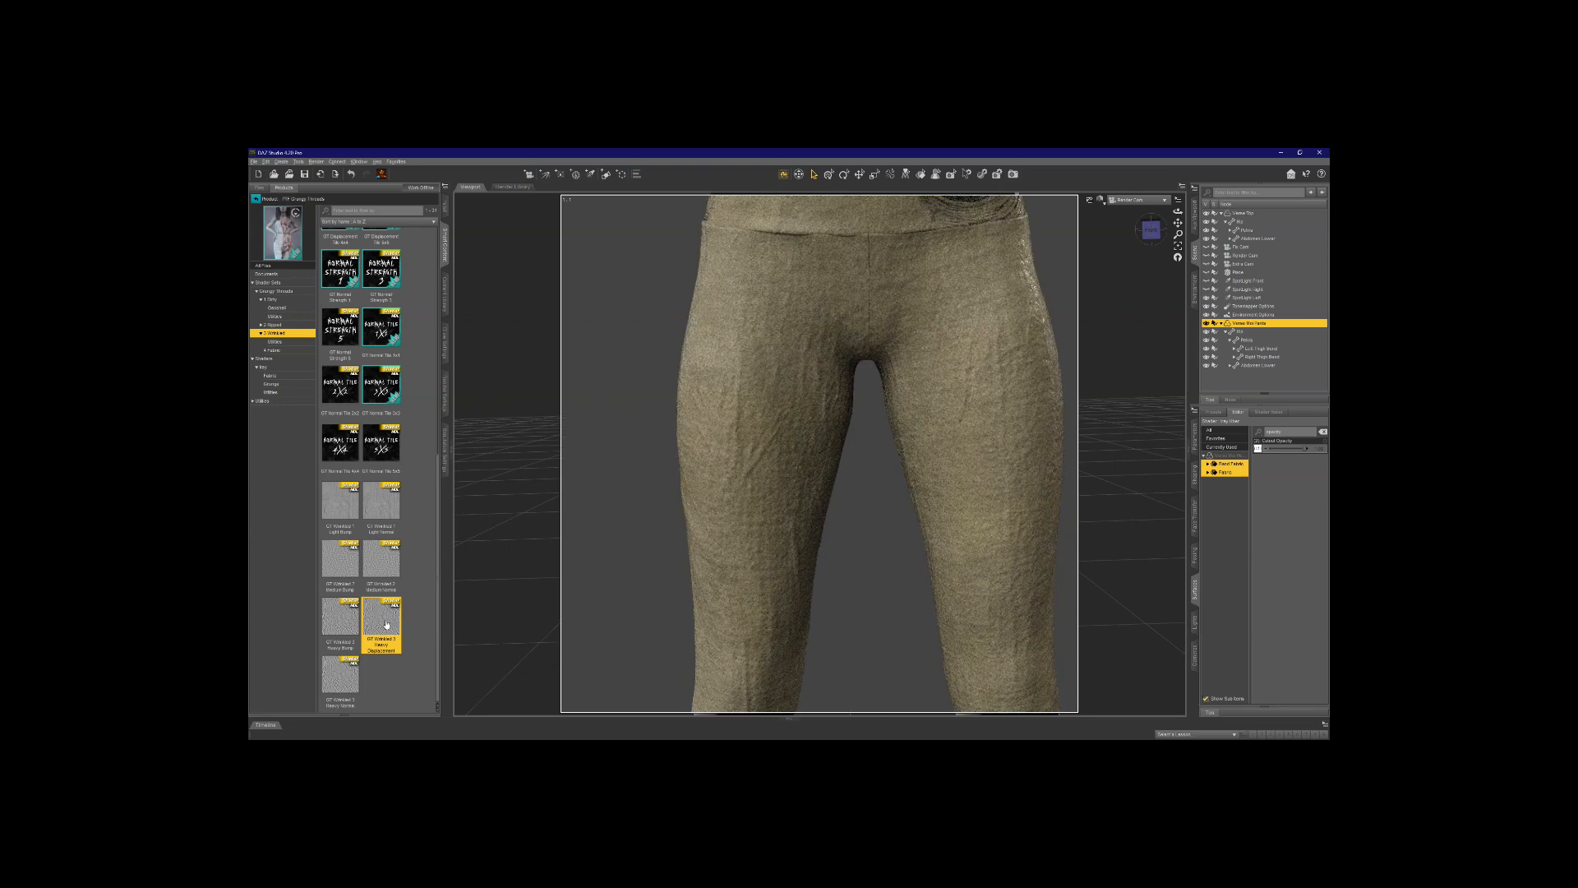
pyautogui.click(349, 678)
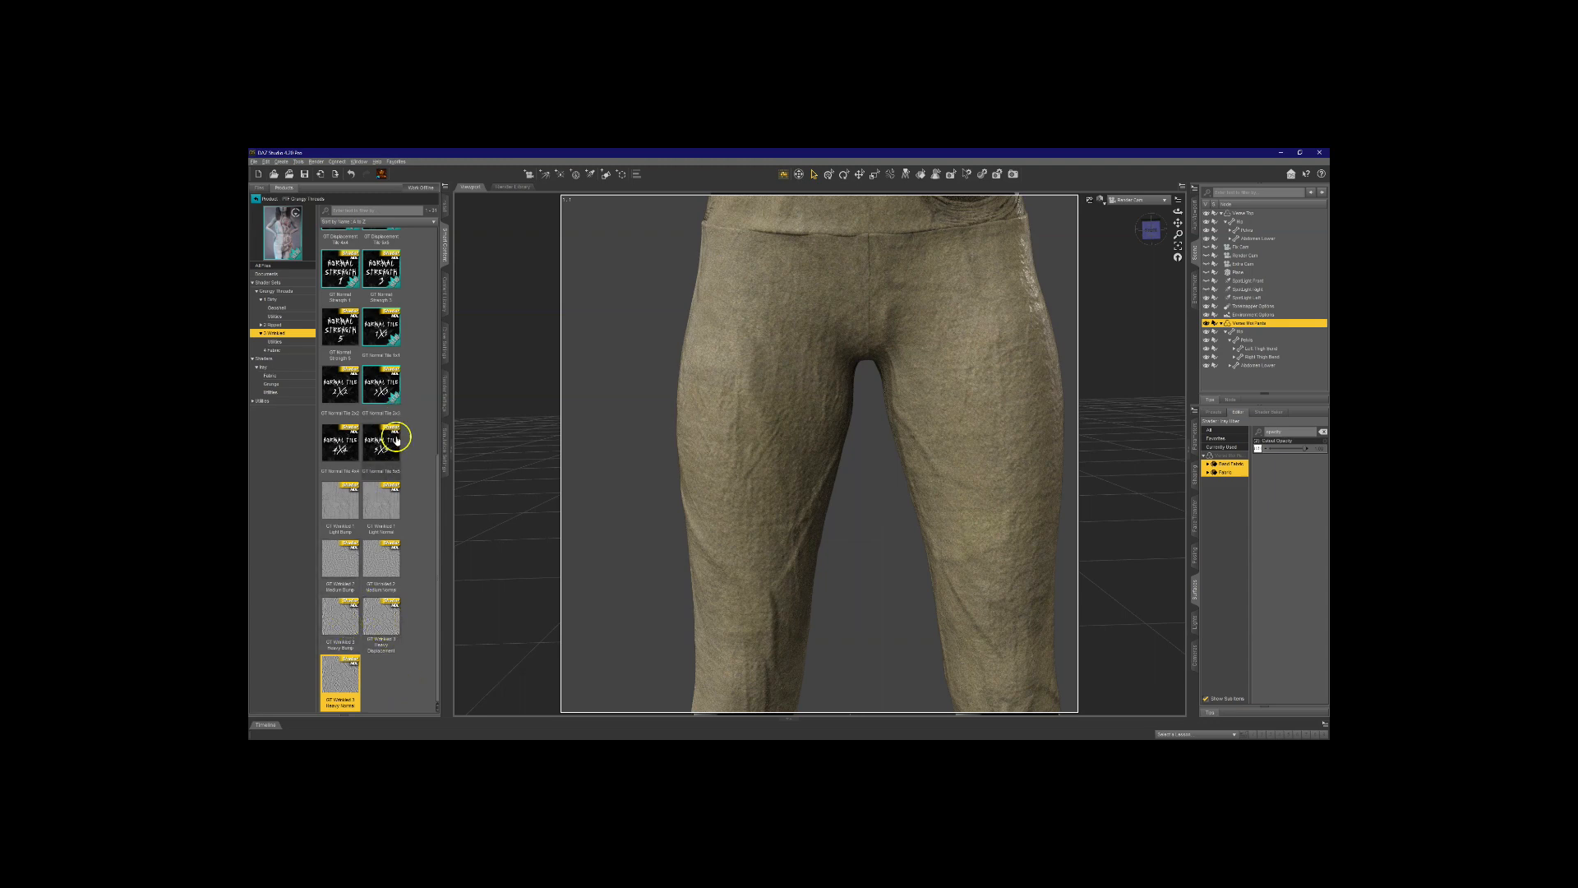
# Step: Raise the pants' wrinkle normals with GT Normal Strength 5 and bring them down to GT Normal Strength 1
pyautogui.scroll(3, 333, 600)
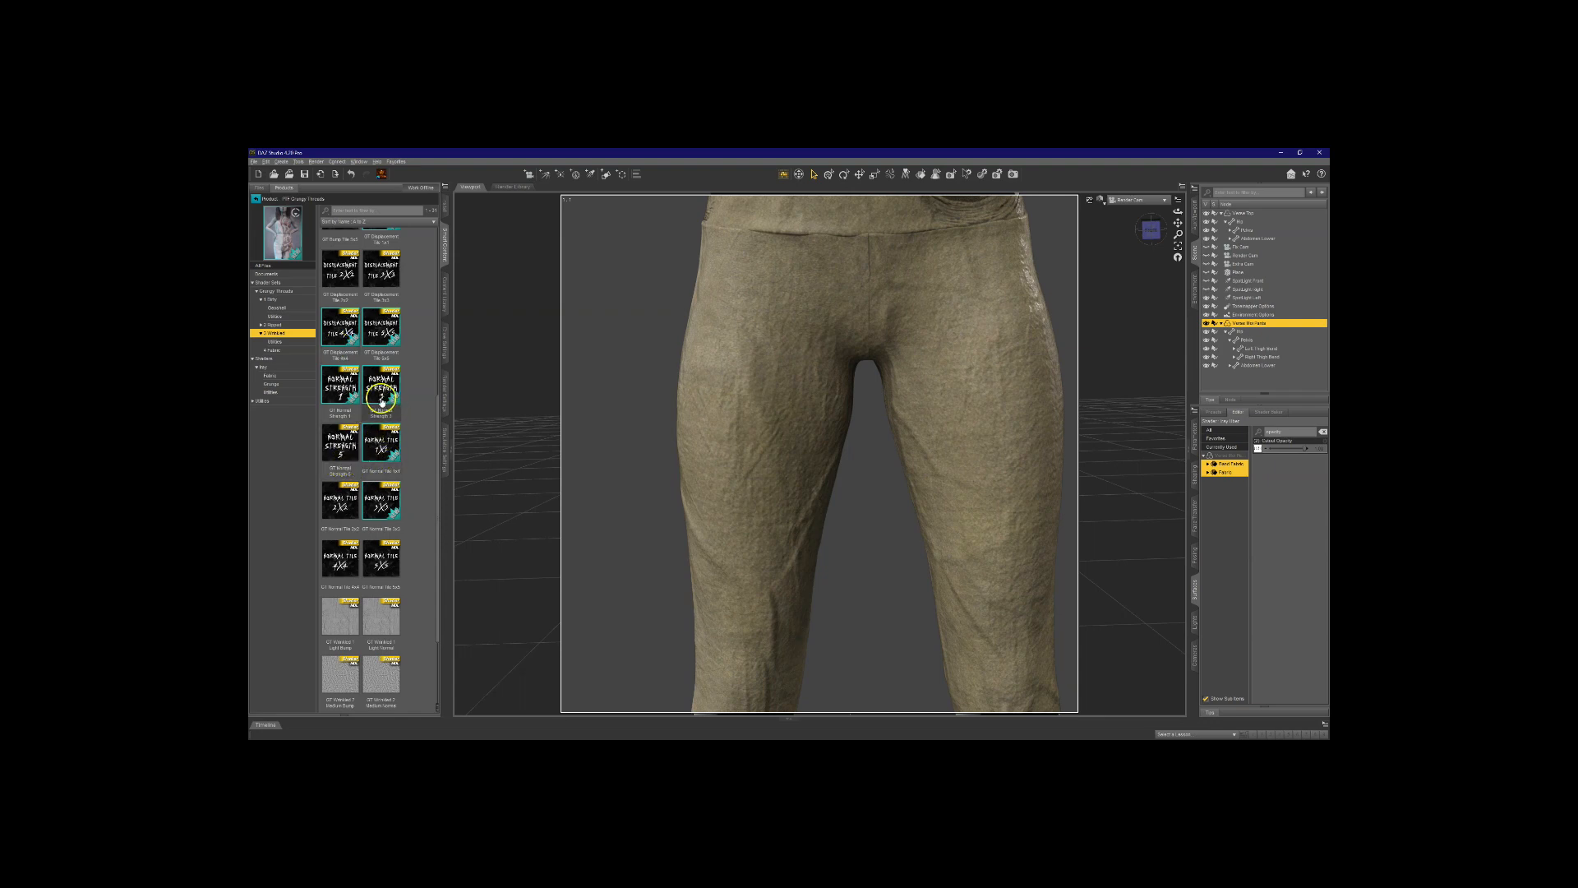
pyautogui.doubleClick(342, 450)
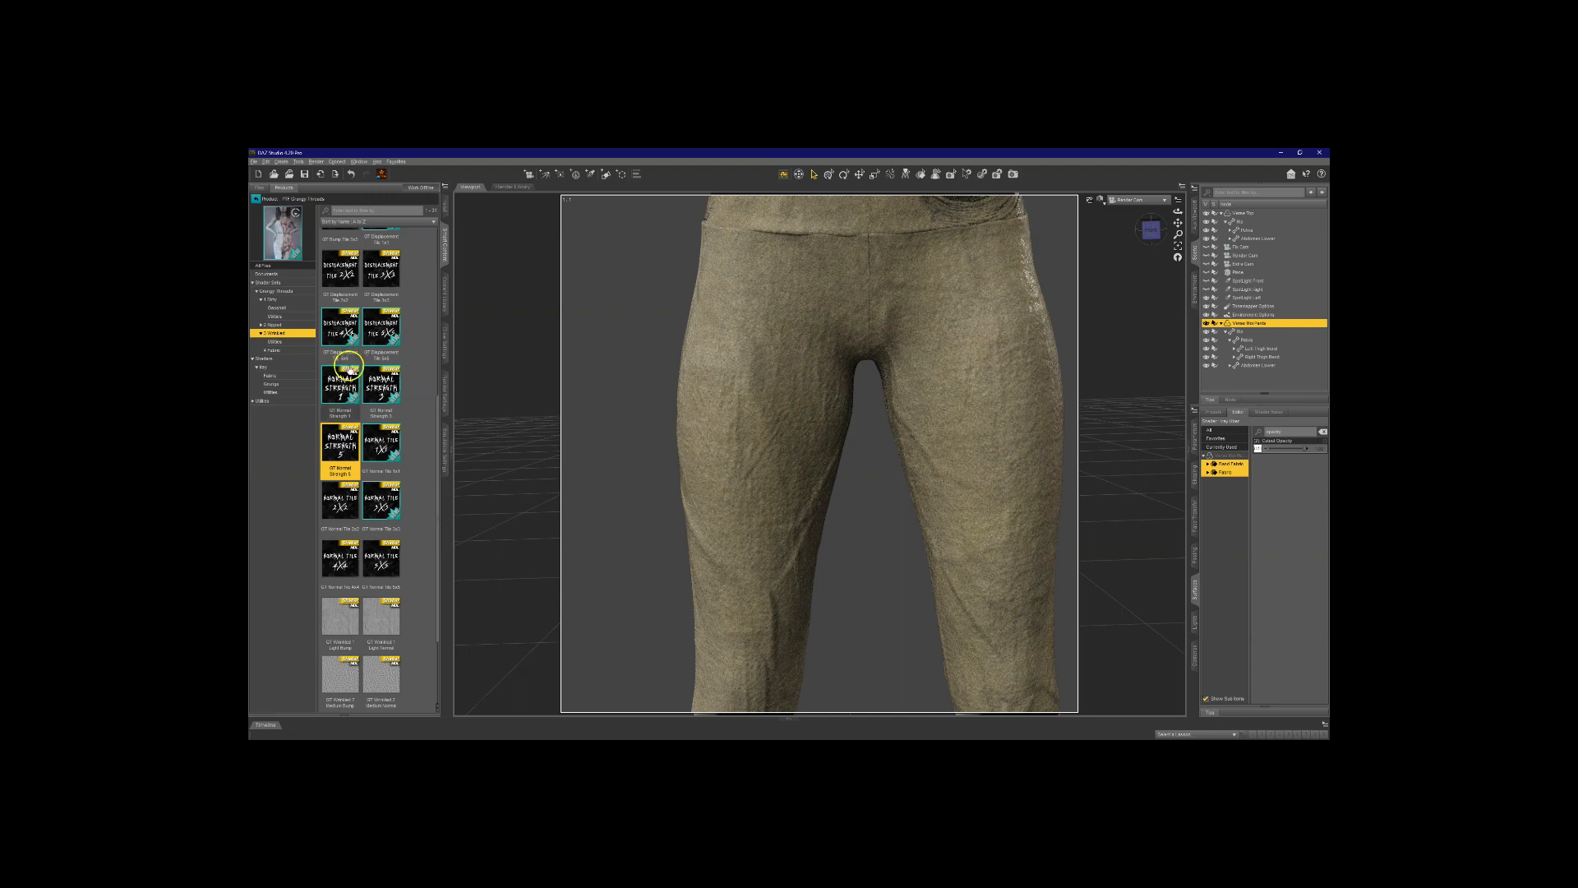
pyautogui.doubleClick(343, 376)
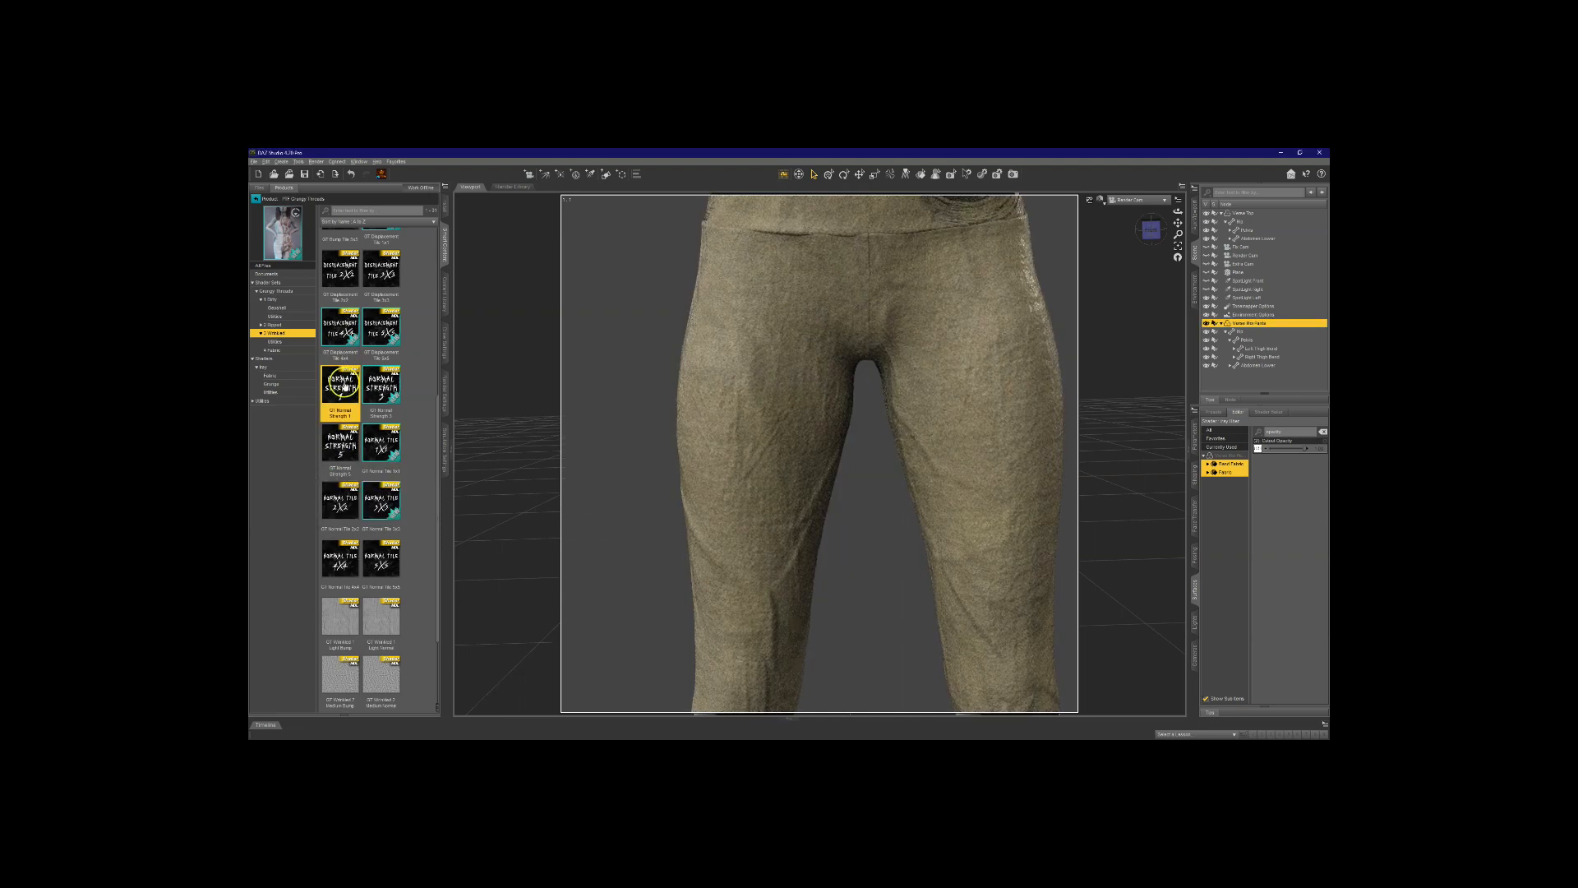
# Step: Compare wrinkle normal tiling on the pants with the GT Normal Tile 3x3, 5x5 and 1x1 utilities, ending on 5x5
pyautogui.doubleClick(380, 509)
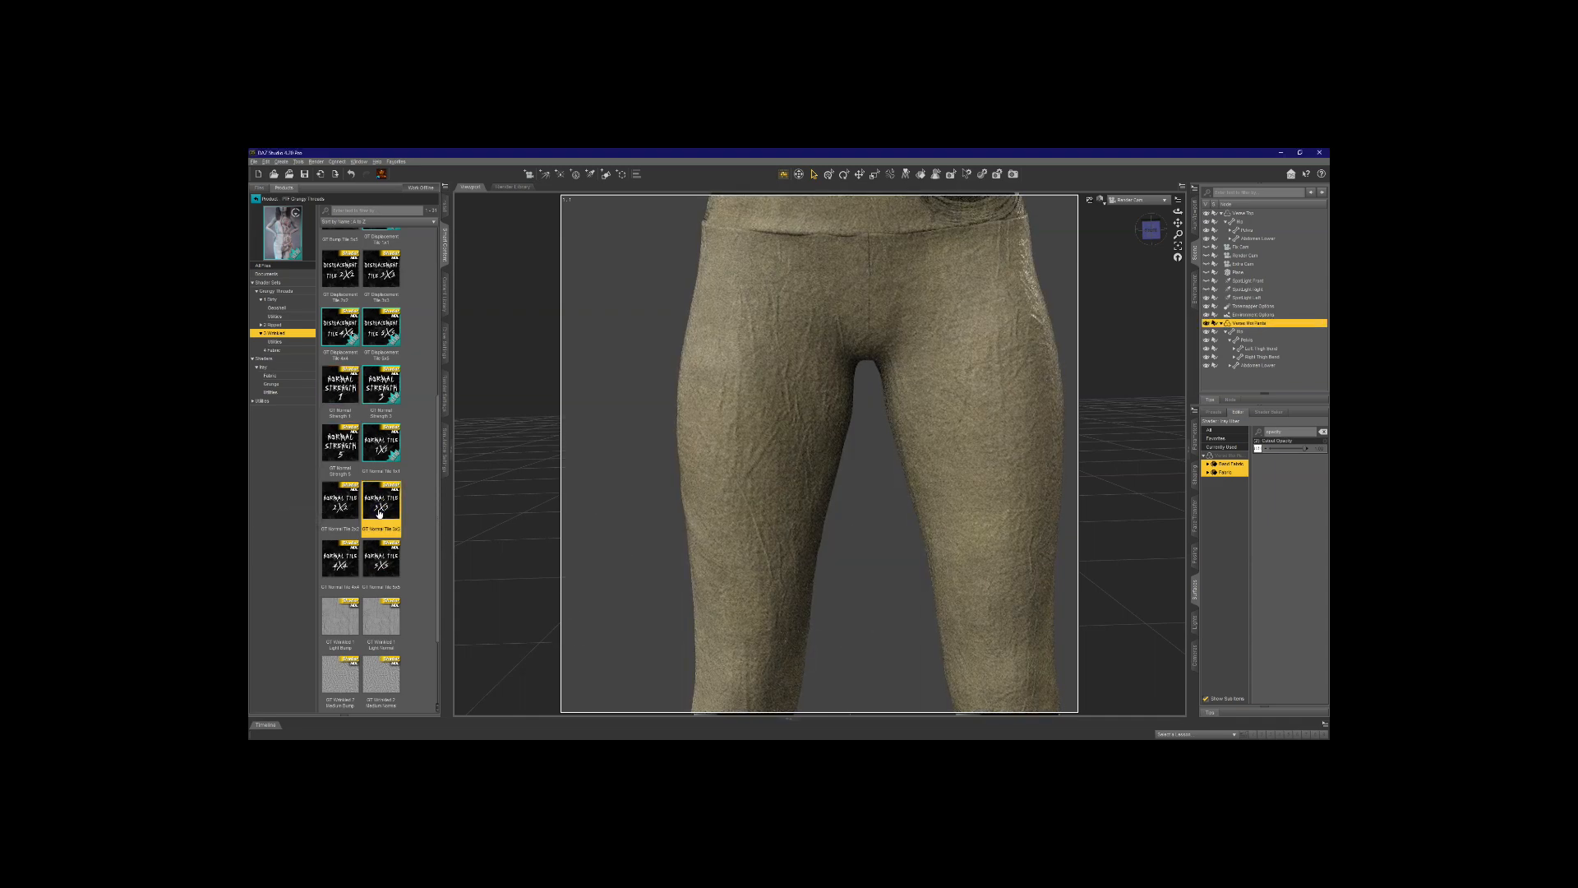
pyautogui.doubleClick(382, 565)
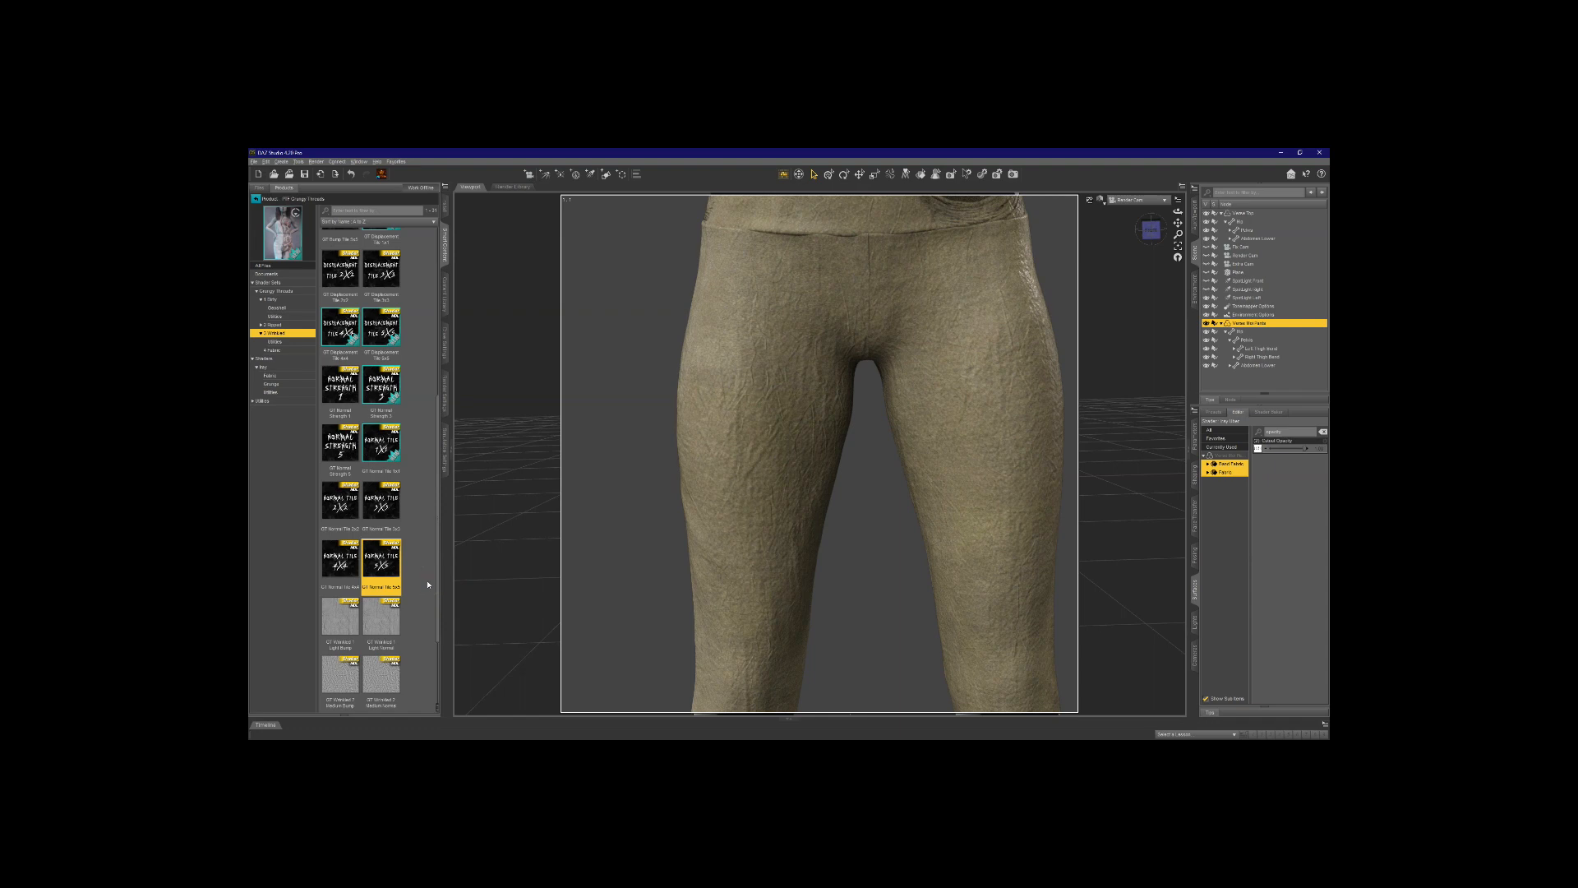
pyautogui.doubleClick(381, 446)
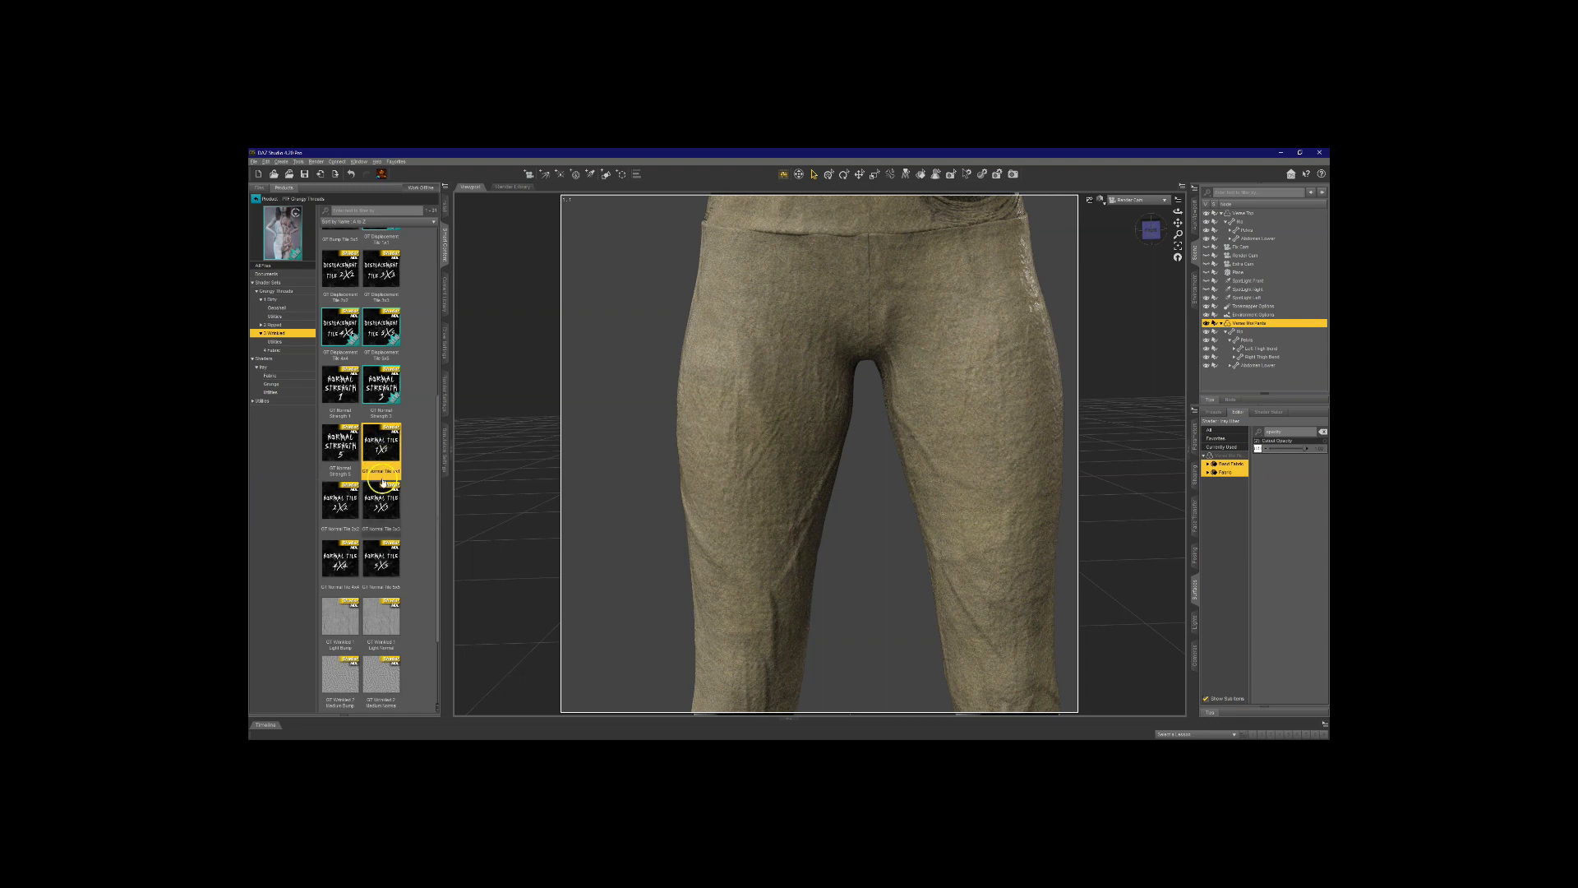
pyautogui.doubleClick(380, 557)
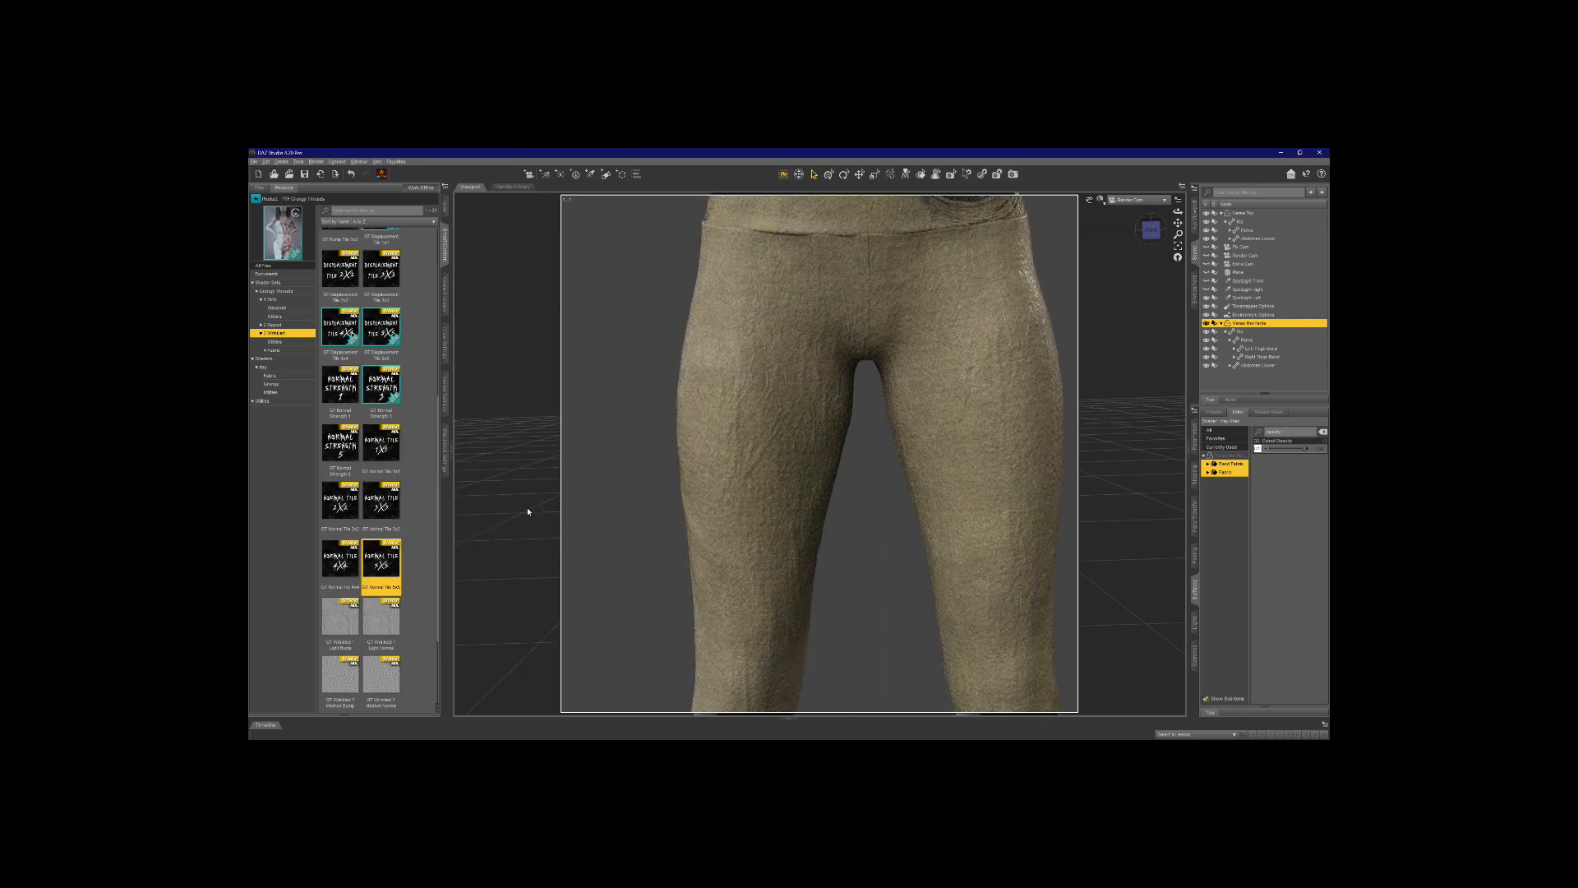
# Step: Apply the plain GT Fabric Base shader to the pants and replace it with GT Fabric Base Wrinkled
pyautogui.scroll(-2, 383, 641)
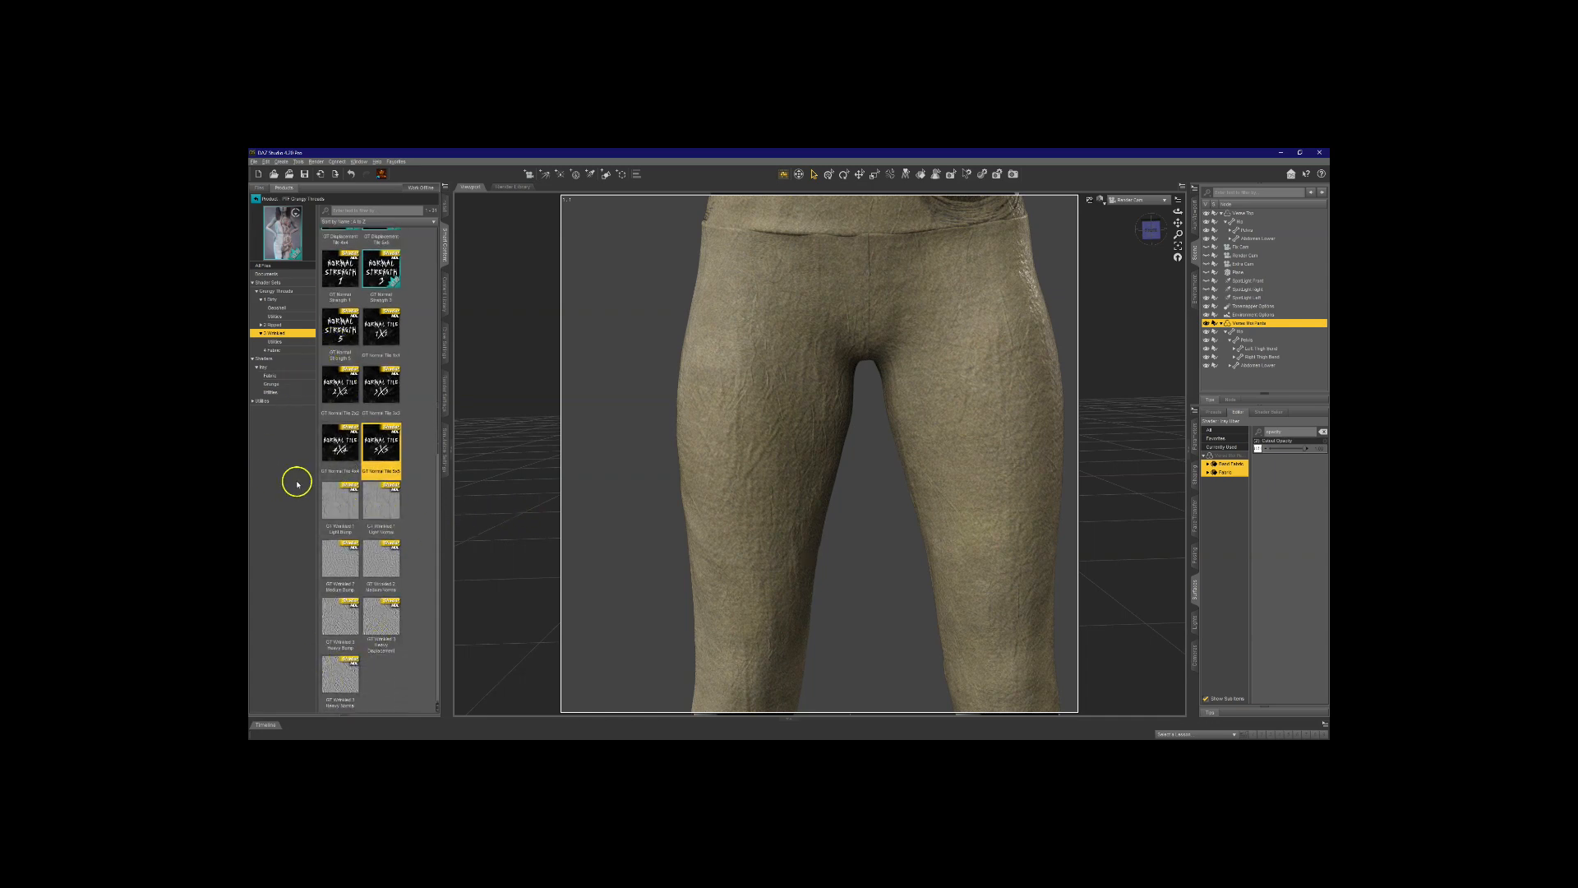
pyautogui.click(271, 375)
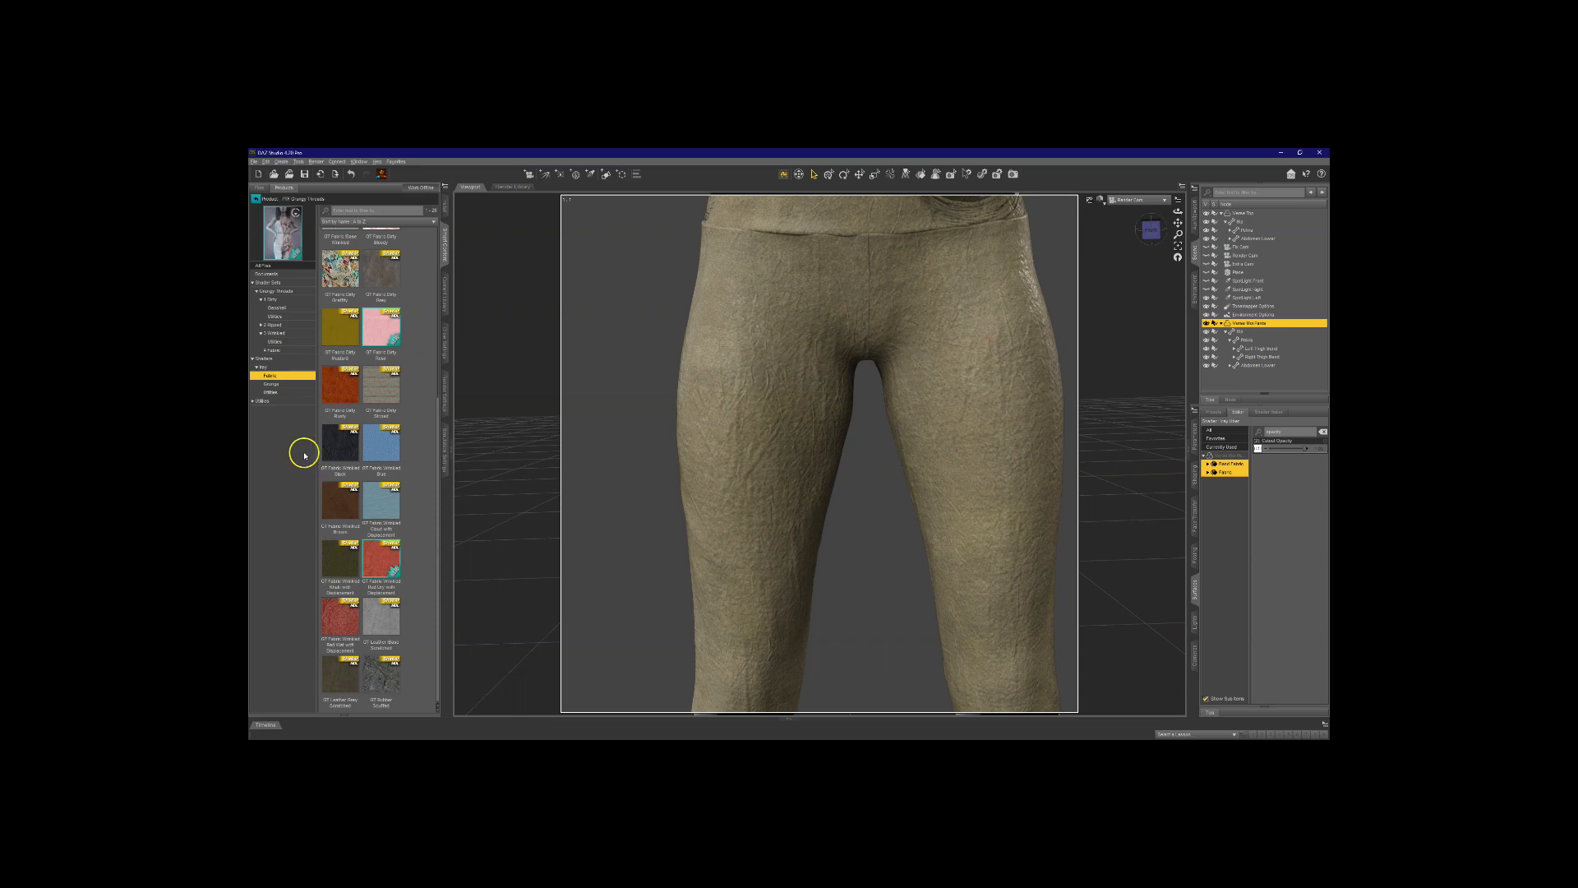
pyautogui.click(274, 379)
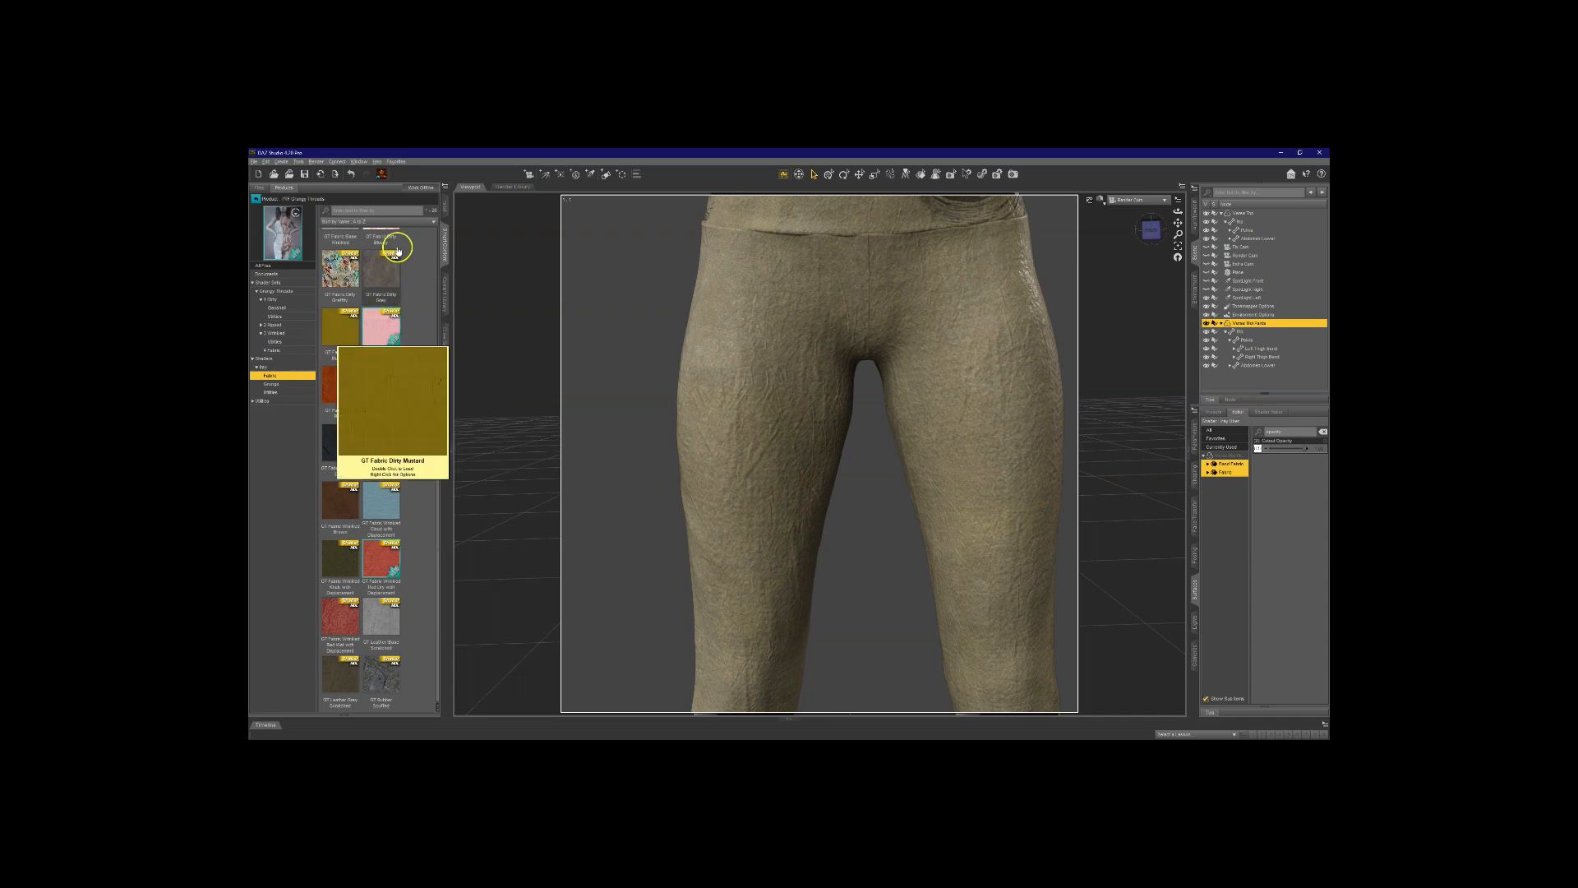
pyautogui.scroll(5, 405, 426)
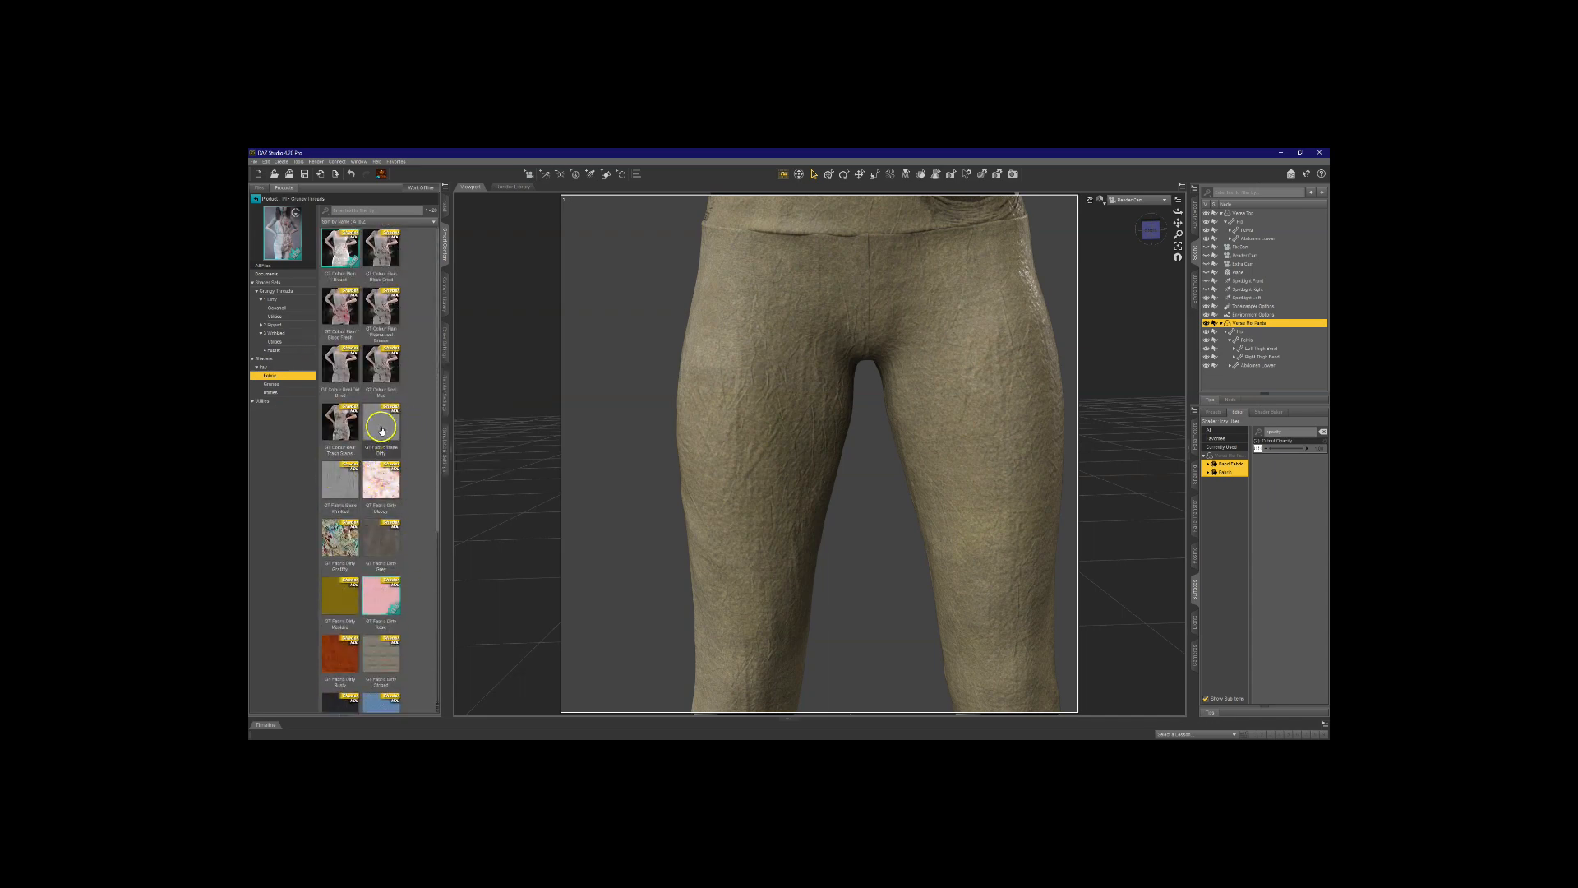
pyautogui.doubleClick(391, 425)
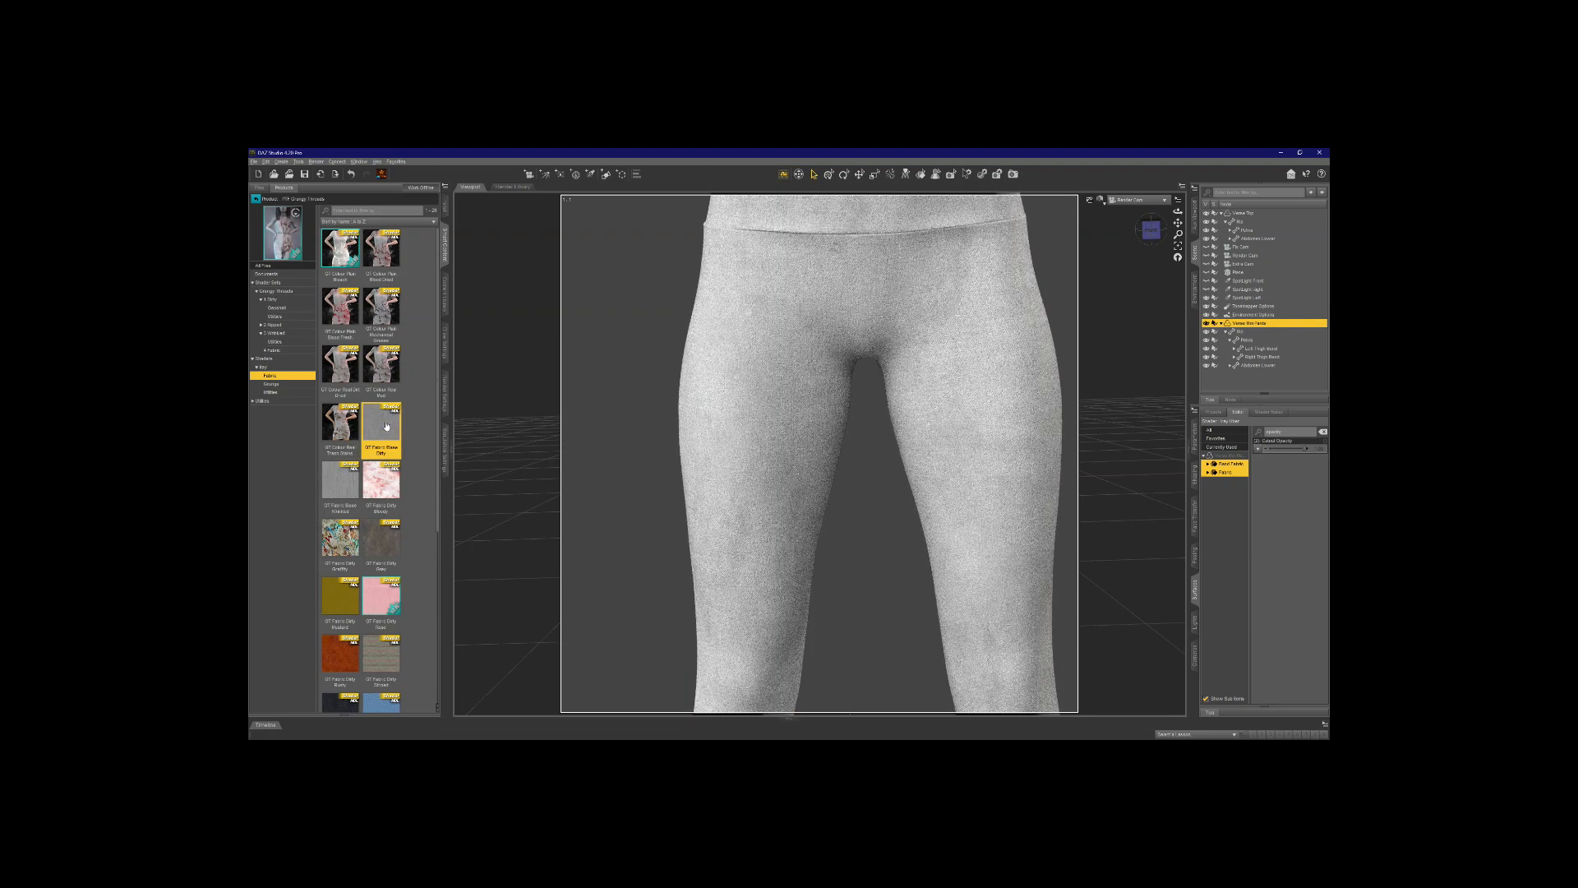
pyautogui.click(344, 494)
pyautogui.doubleClick(344, 494)
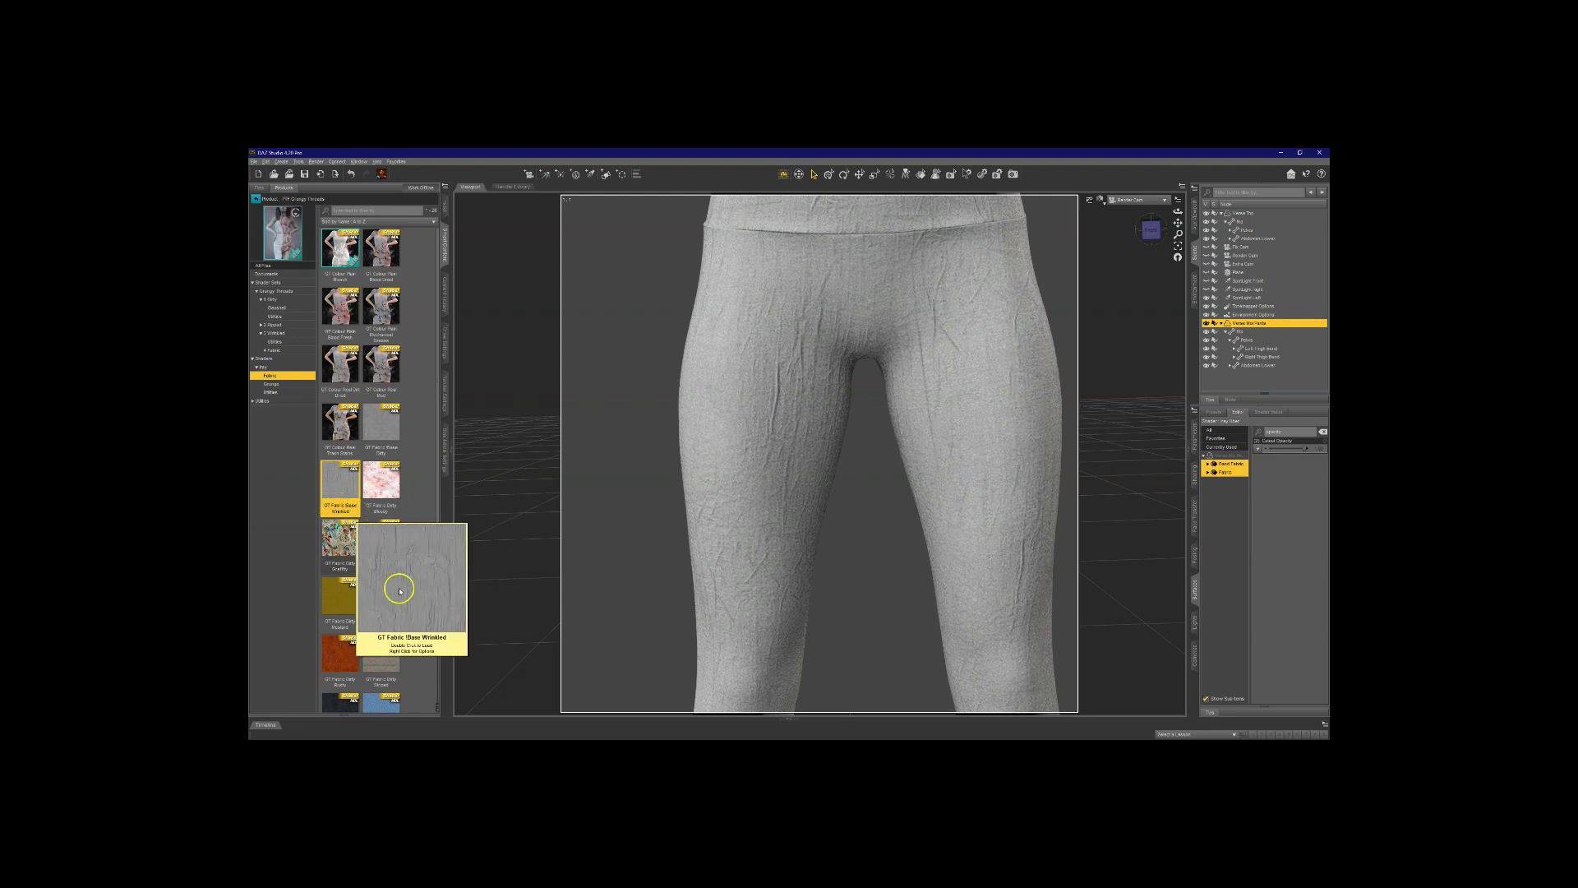
# Step: Try the pink-blotched dirty fabric and GT Fabric Dirty Graffiti on the pants, and replace them with GT Fabric Dirty Grey
pyautogui.scroll(-2, 402, 568)
pyautogui.scroll(-1, 403, 559)
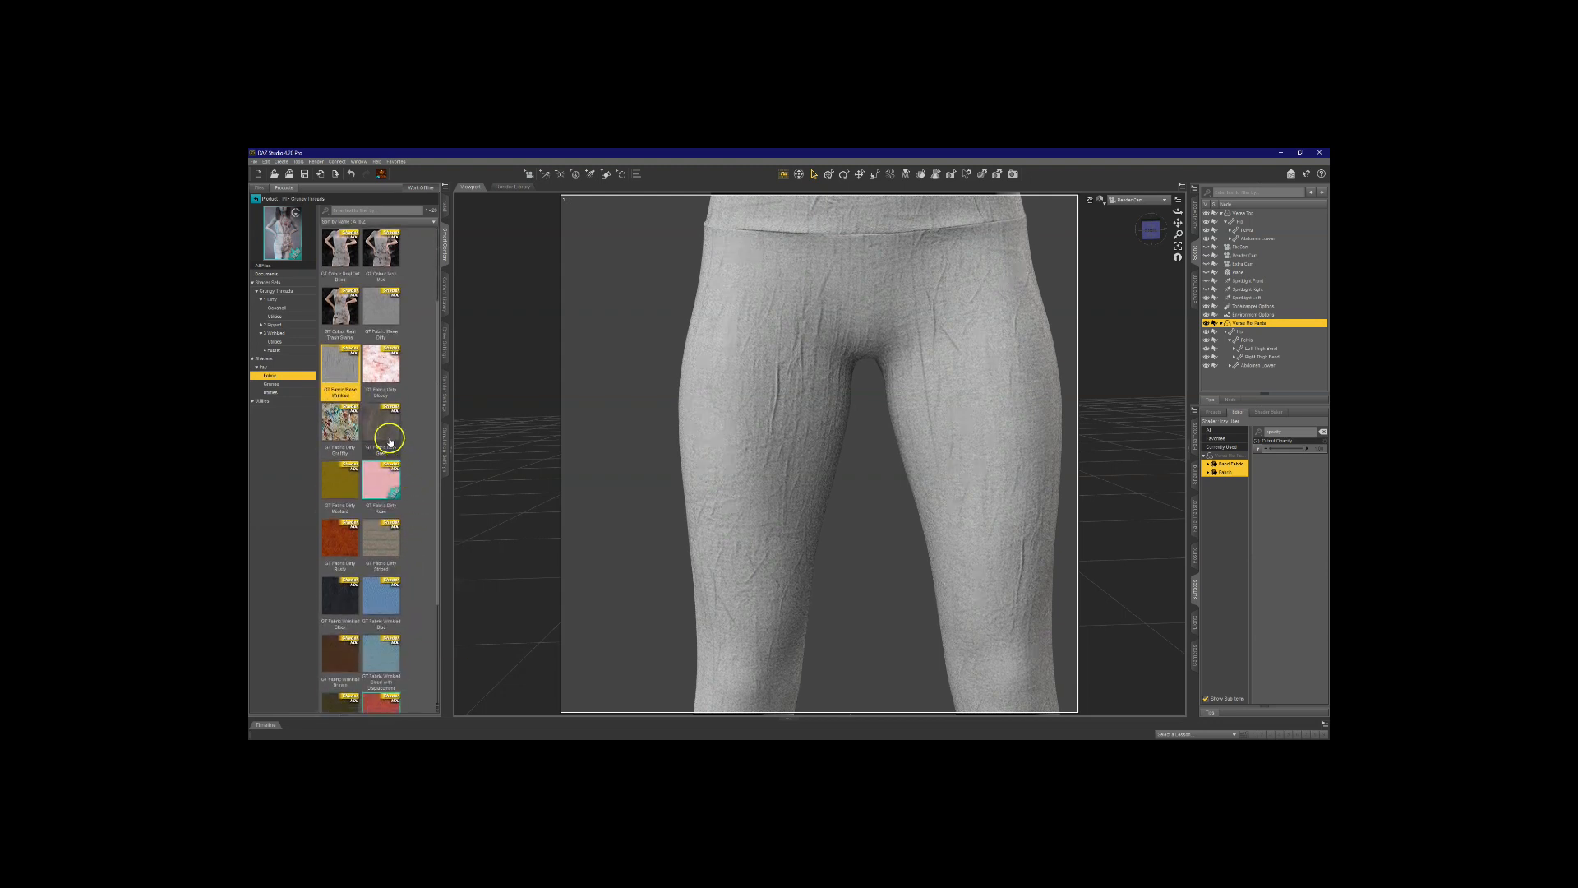
pyautogui.doubleClick(376, 370)
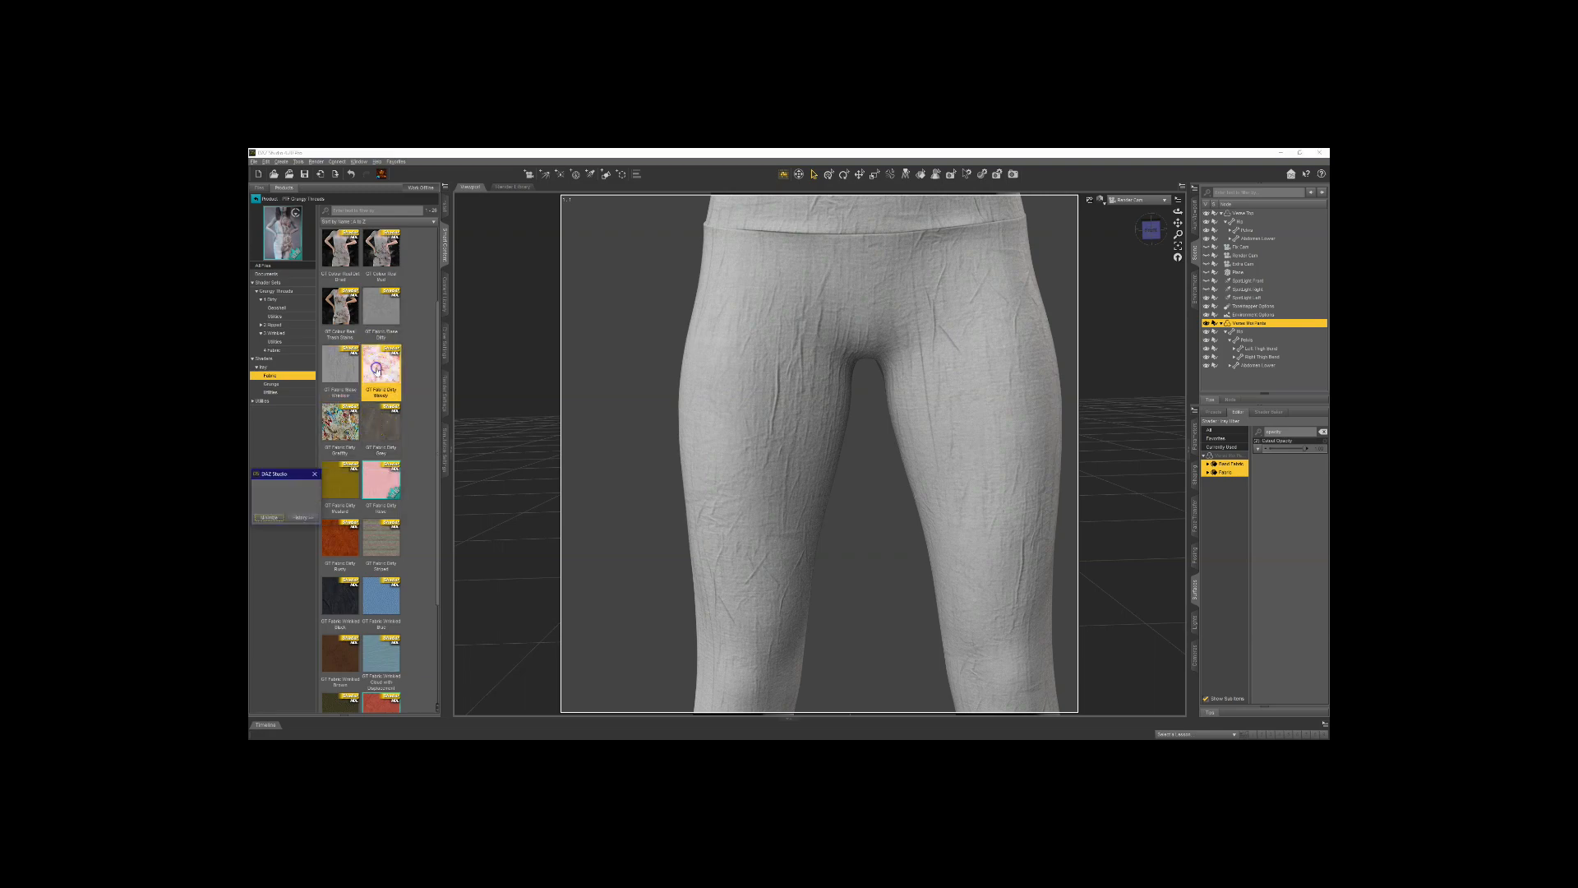
pyautogui.doubleClick(340, 424)
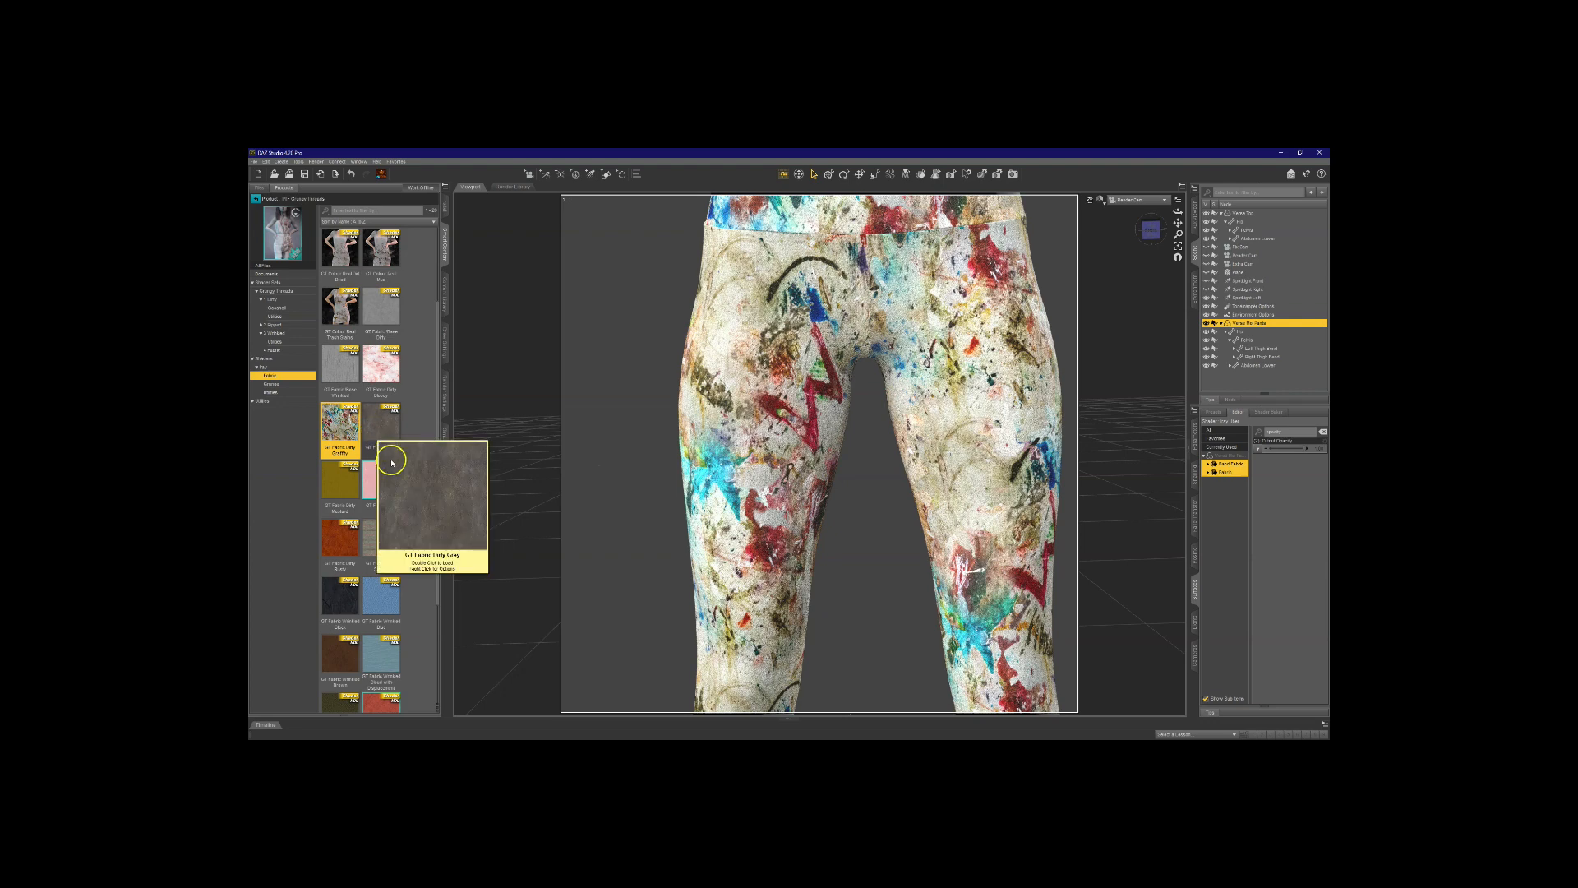
pyautogui.doubleClick(389, 434)
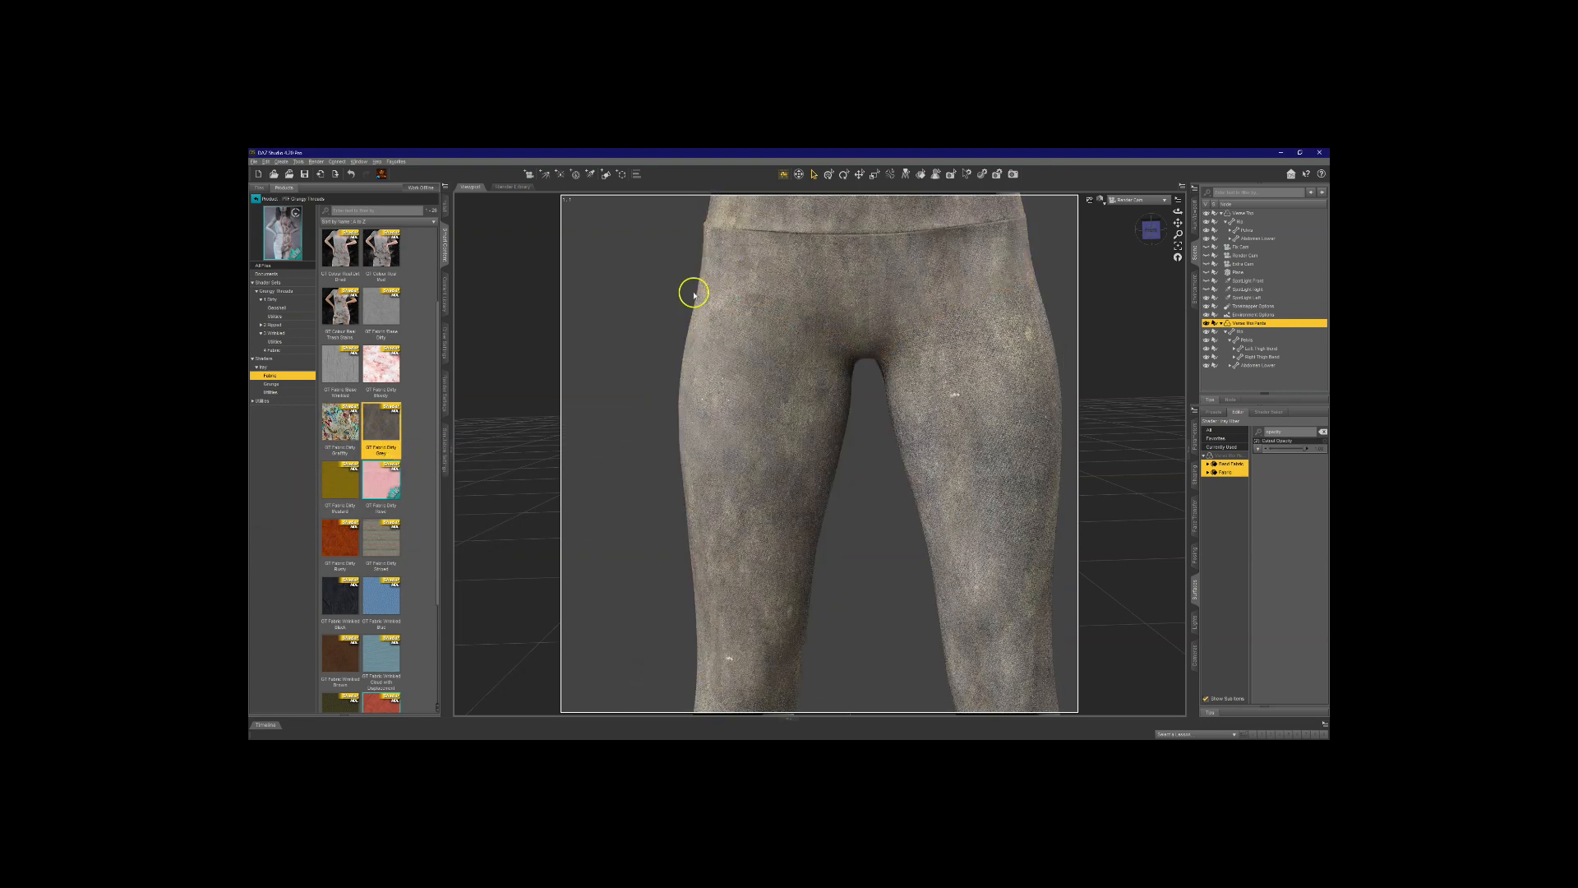
# Step: Try GT Fabric Dirty Mustard and the orange GT Fabric Dirty Rusty on the pants, and replace them with GT Fabric Wrinkled Blue
pyautogui.scroll(-3, 670, 493)
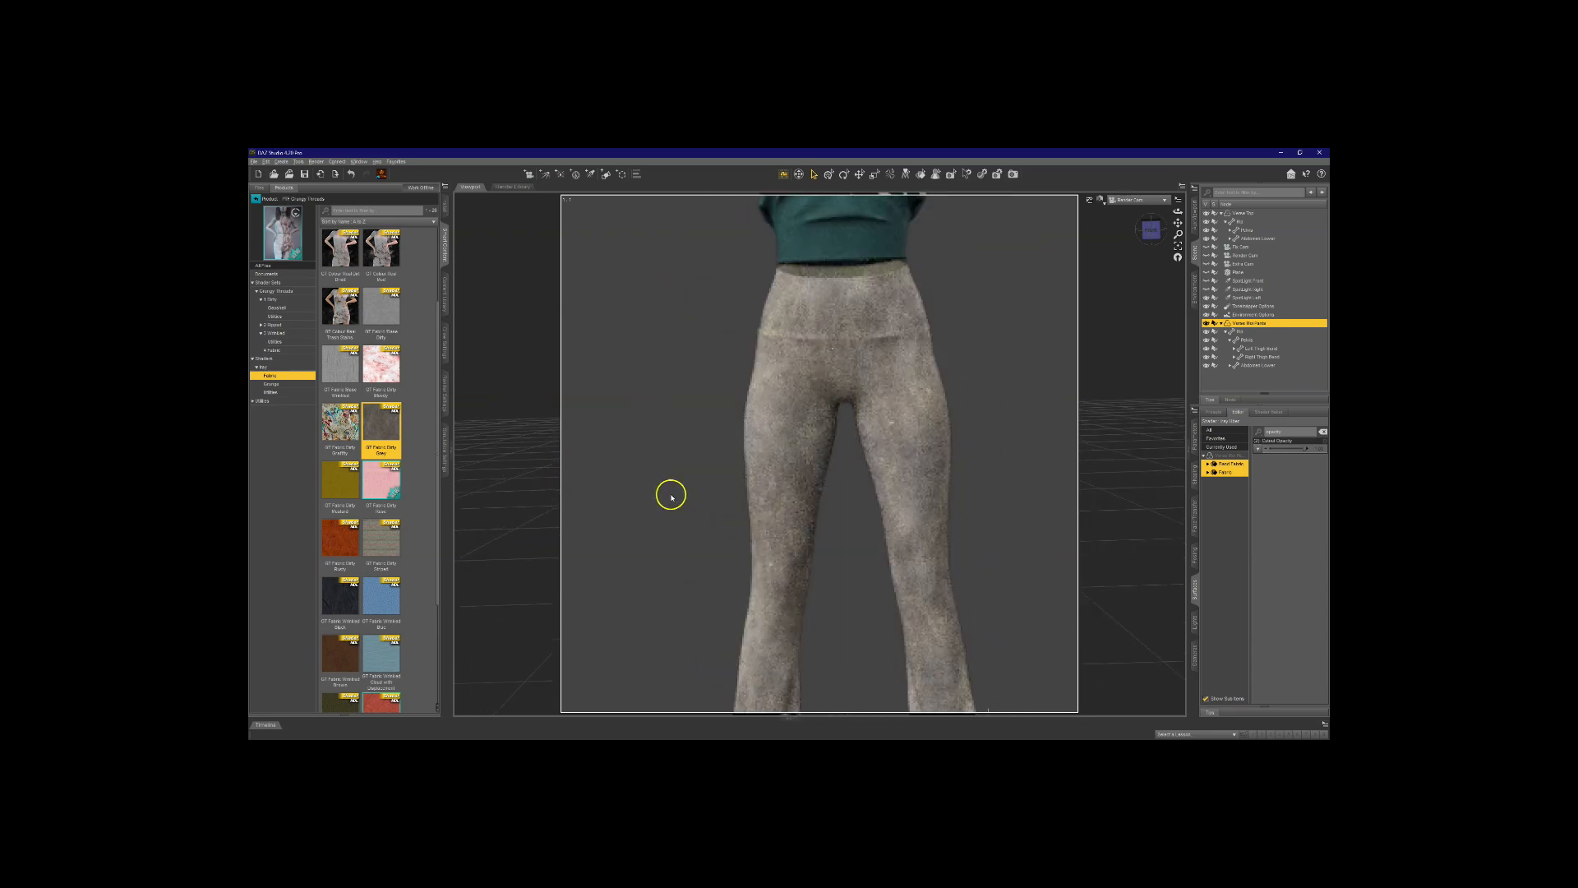
pyautogui.moveTo(1180, 222); pyautogui.dragTo(1112, 261)
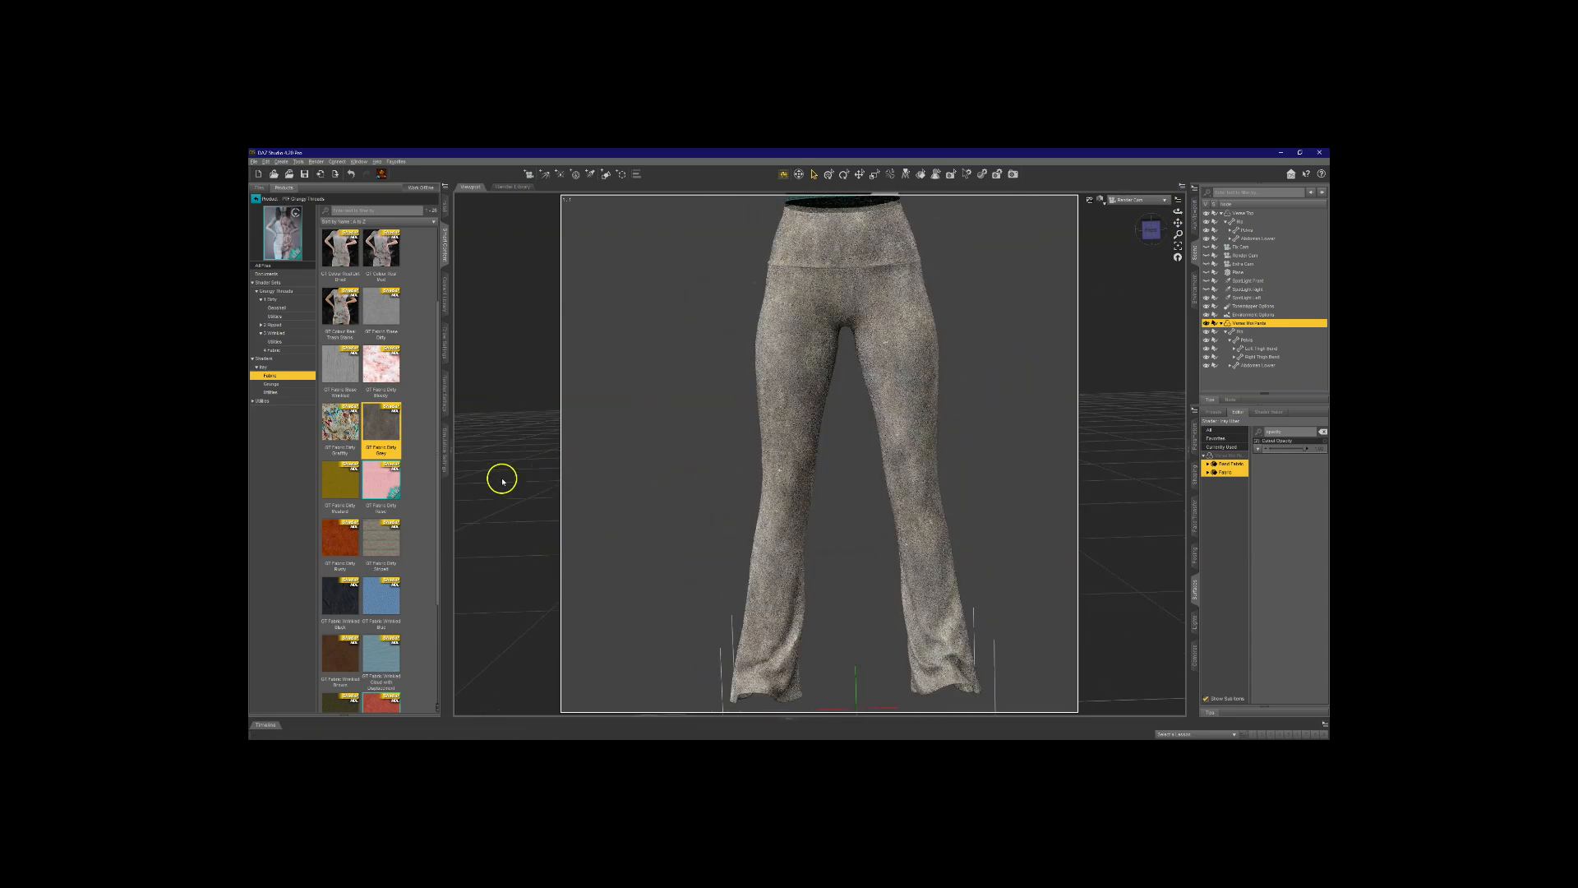
pyautogui.click(344, 490)
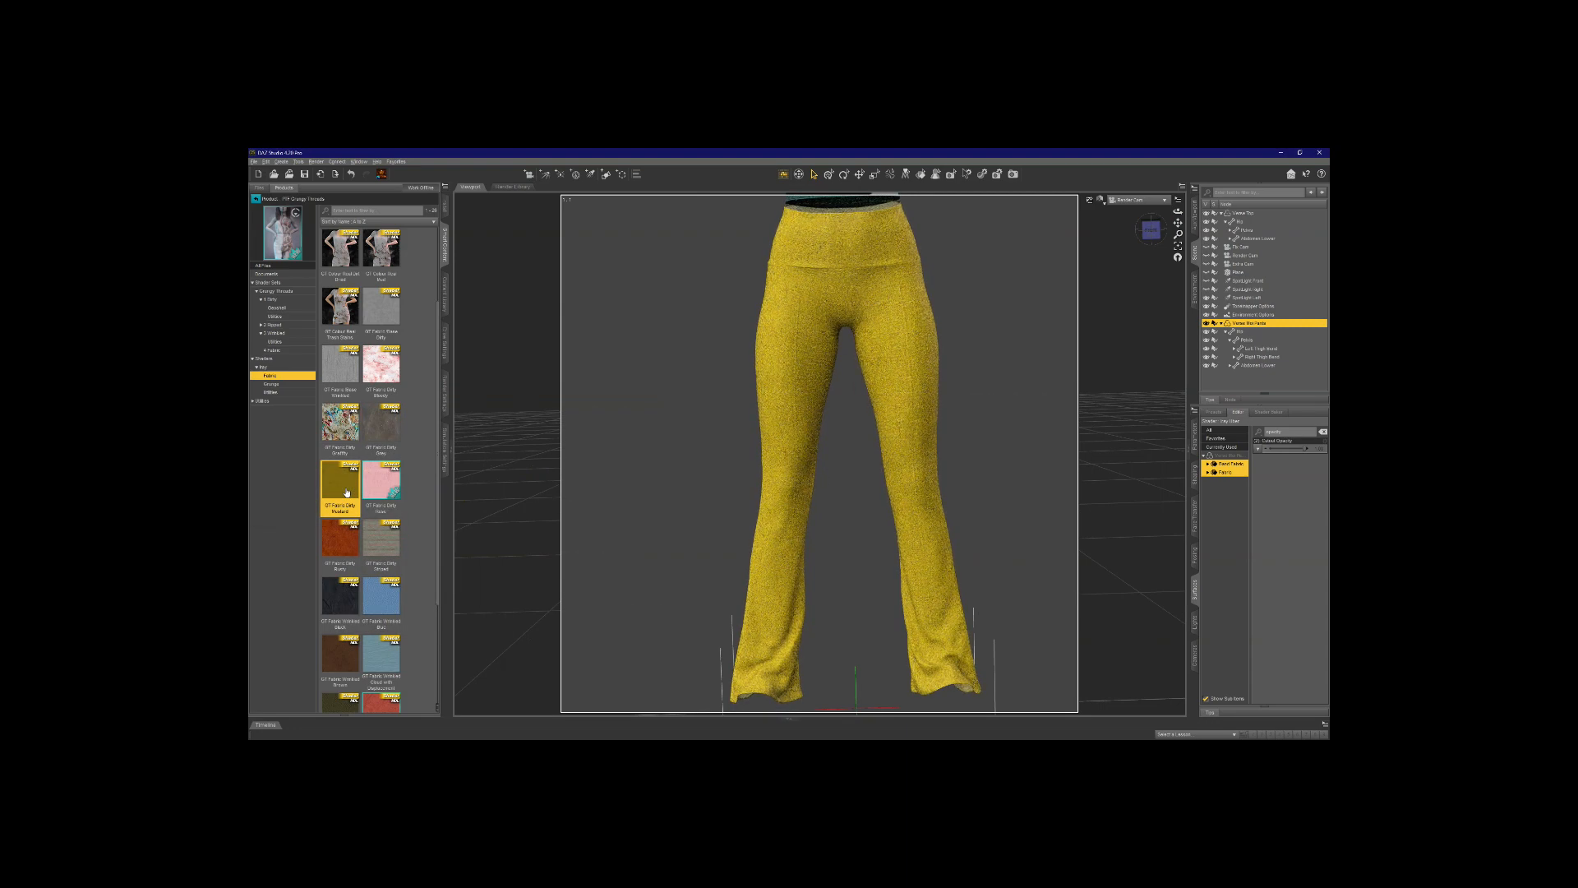
pyautogui.doubleClick(347, 542)
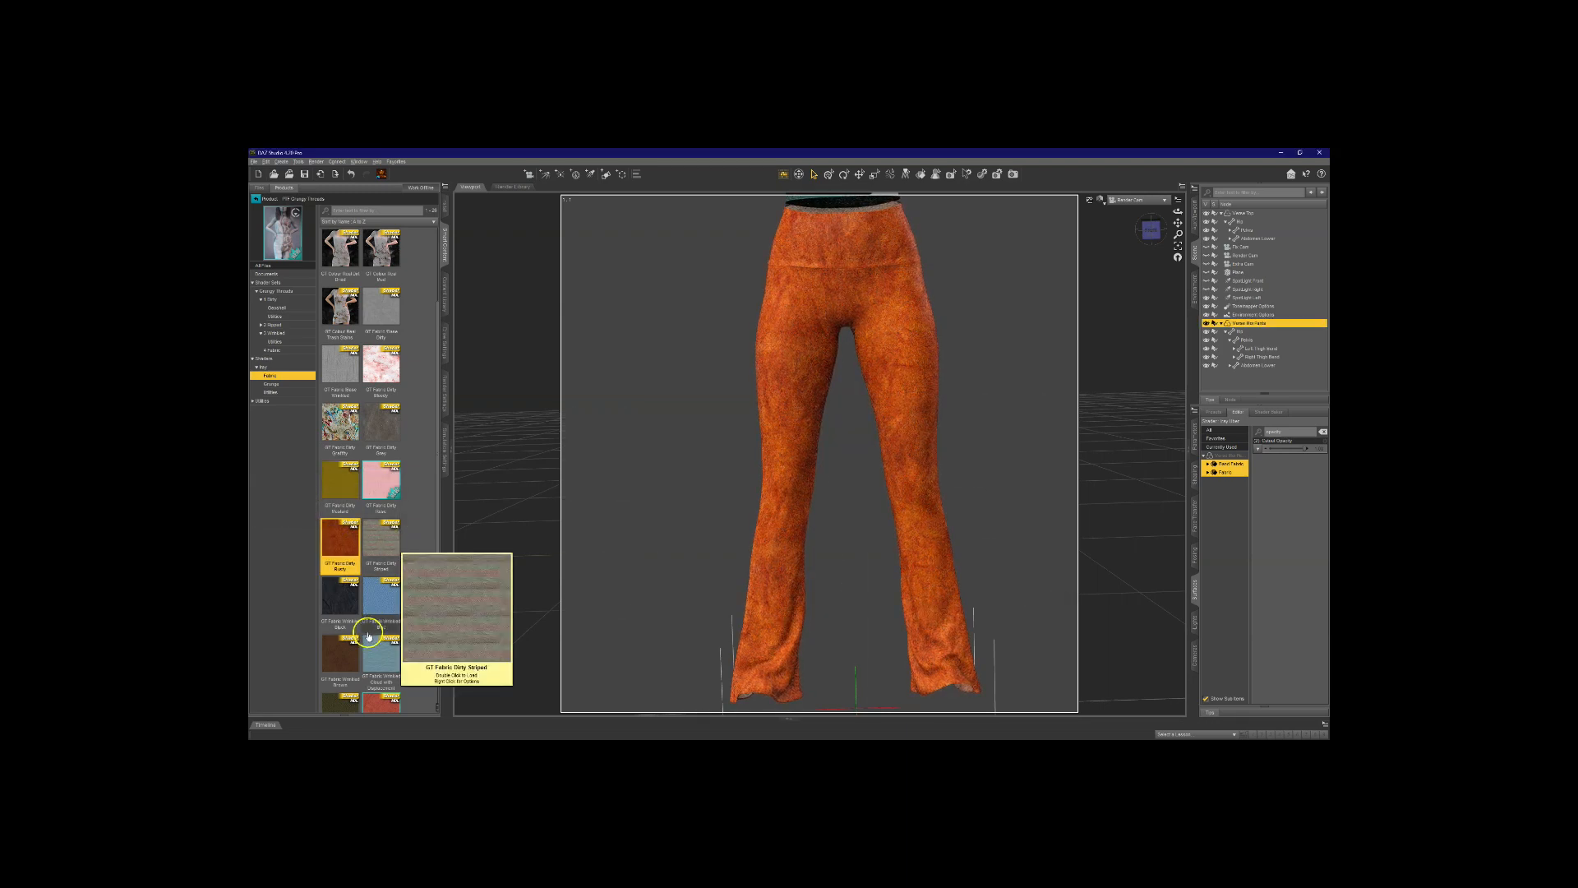
pyautogui.doubleClick(389, 598)
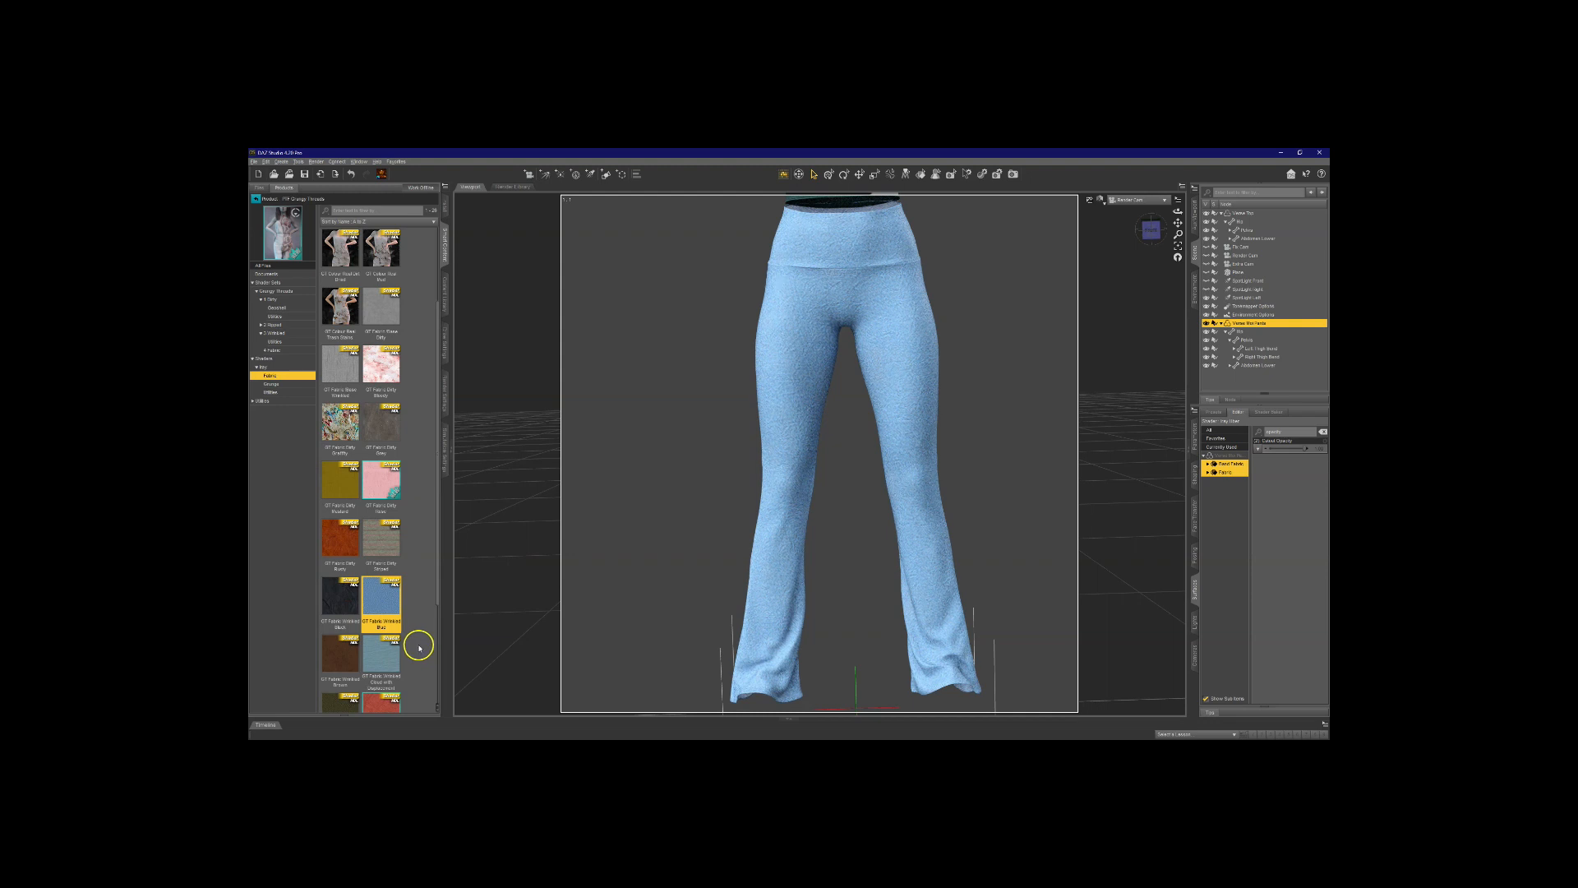
# Step: Apply GT Leather Base Scratched to the pants and examine its grain up close from the knee to the hem
pyautogui.scroll(-2, 380, 629)
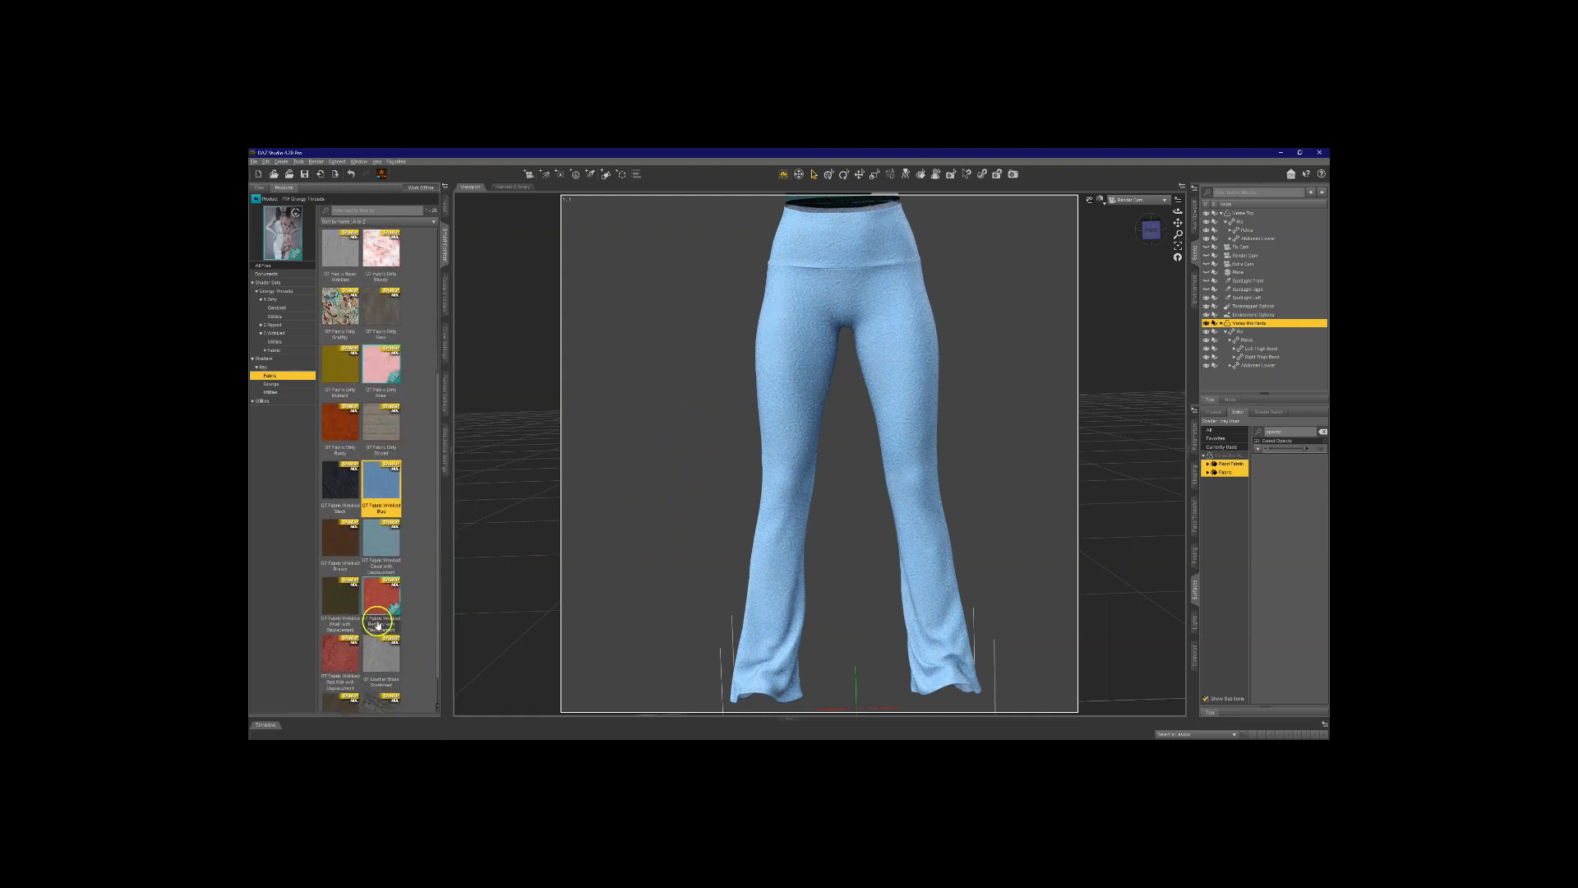
pyautogui.scroll(-1, 377, 623)
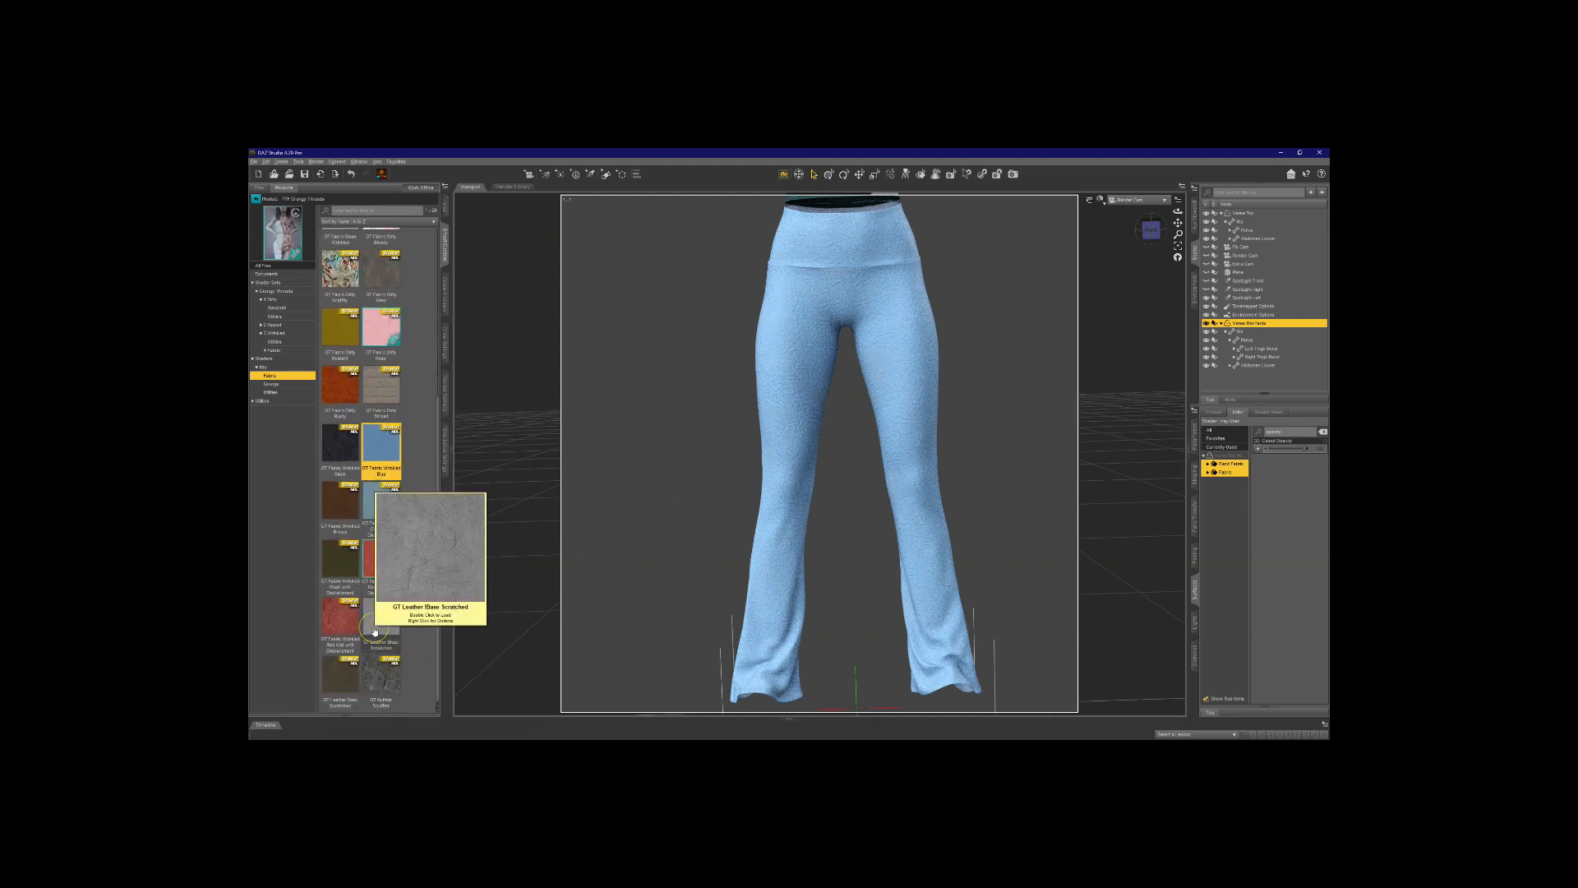
pyautogui.doubleClick(374, 631)
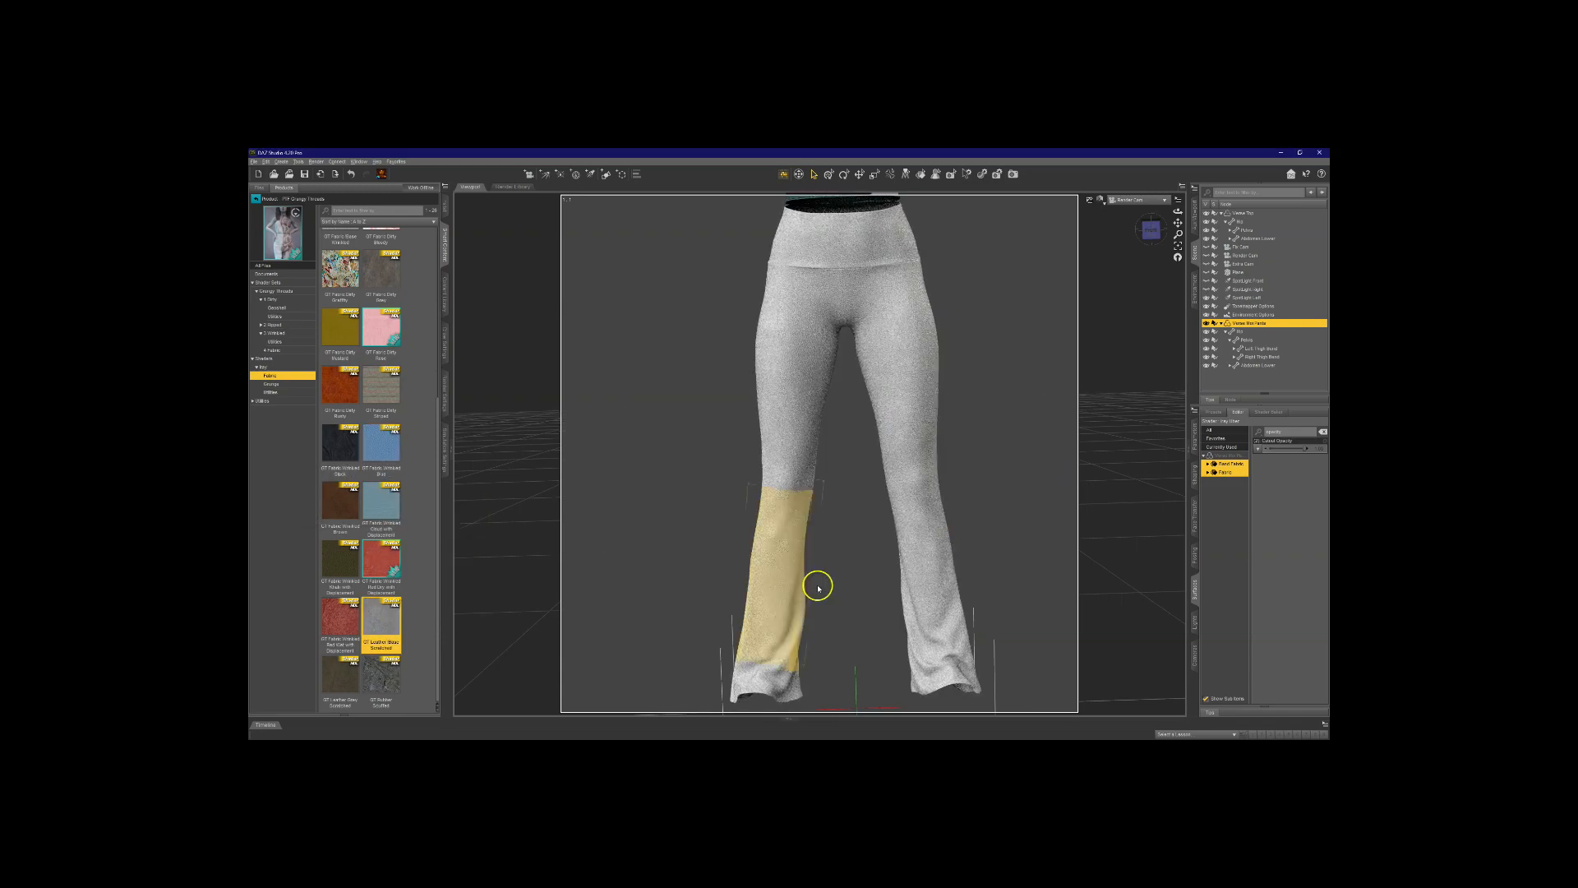
pyautogui.scroll(6, 850, 441)
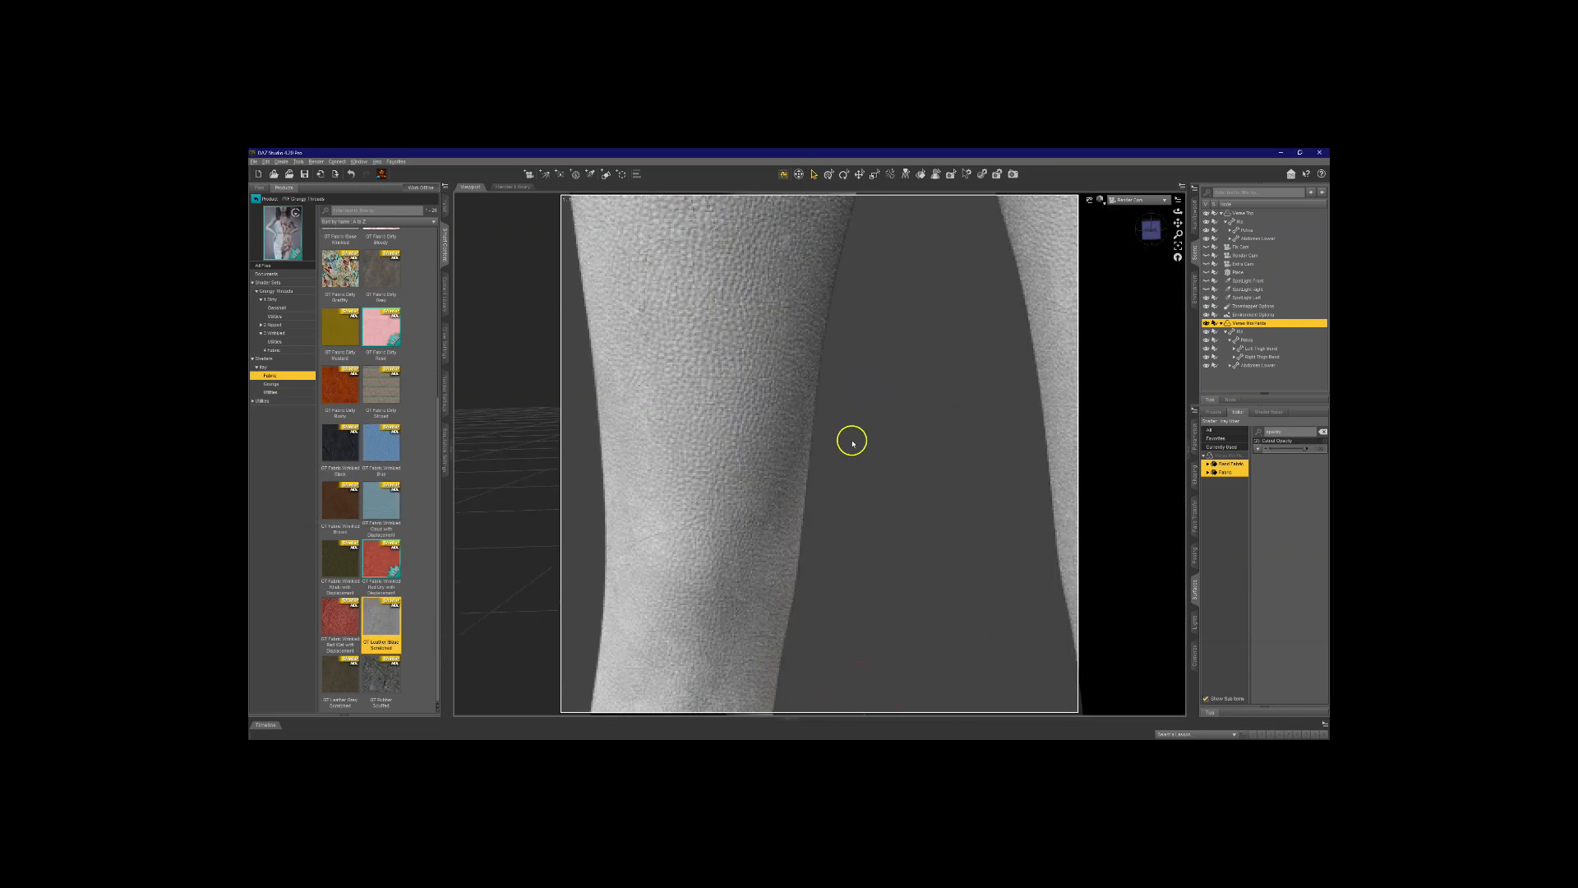
pyautogui.scroll(-5, 870, 461)
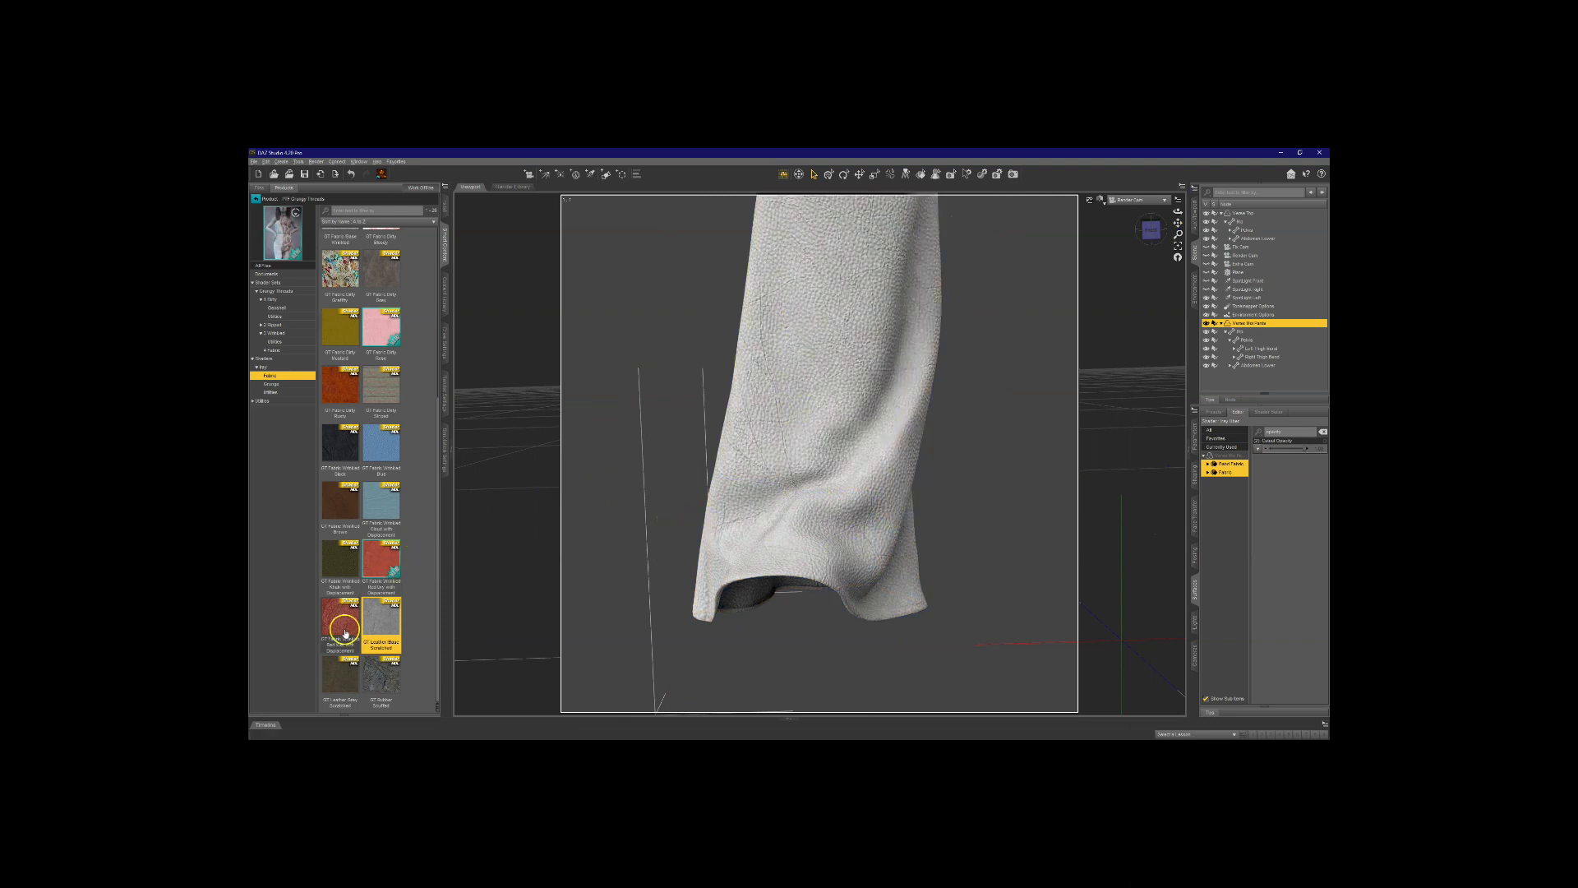
# Step: Try the olive-brown scratched leather shader on the pants, replace it with GT Rubber Scuffed, and view the full pants
pyautogui.moveTo(343, 690)
pyautogui.doubleClick(340, 682)
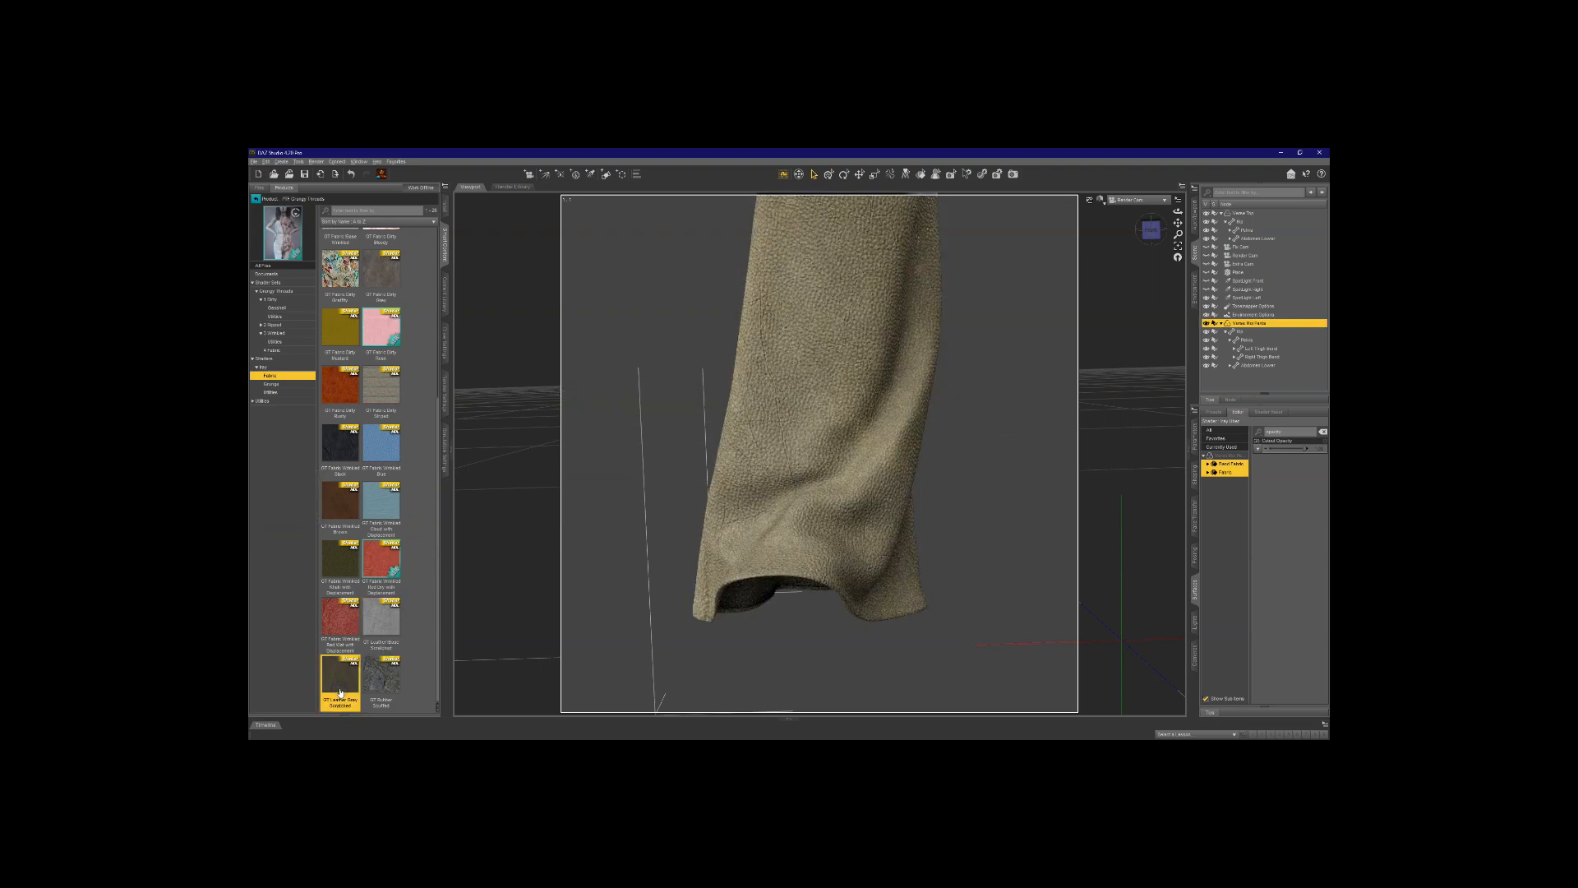
pyautogui.doubleClick(380, 680)
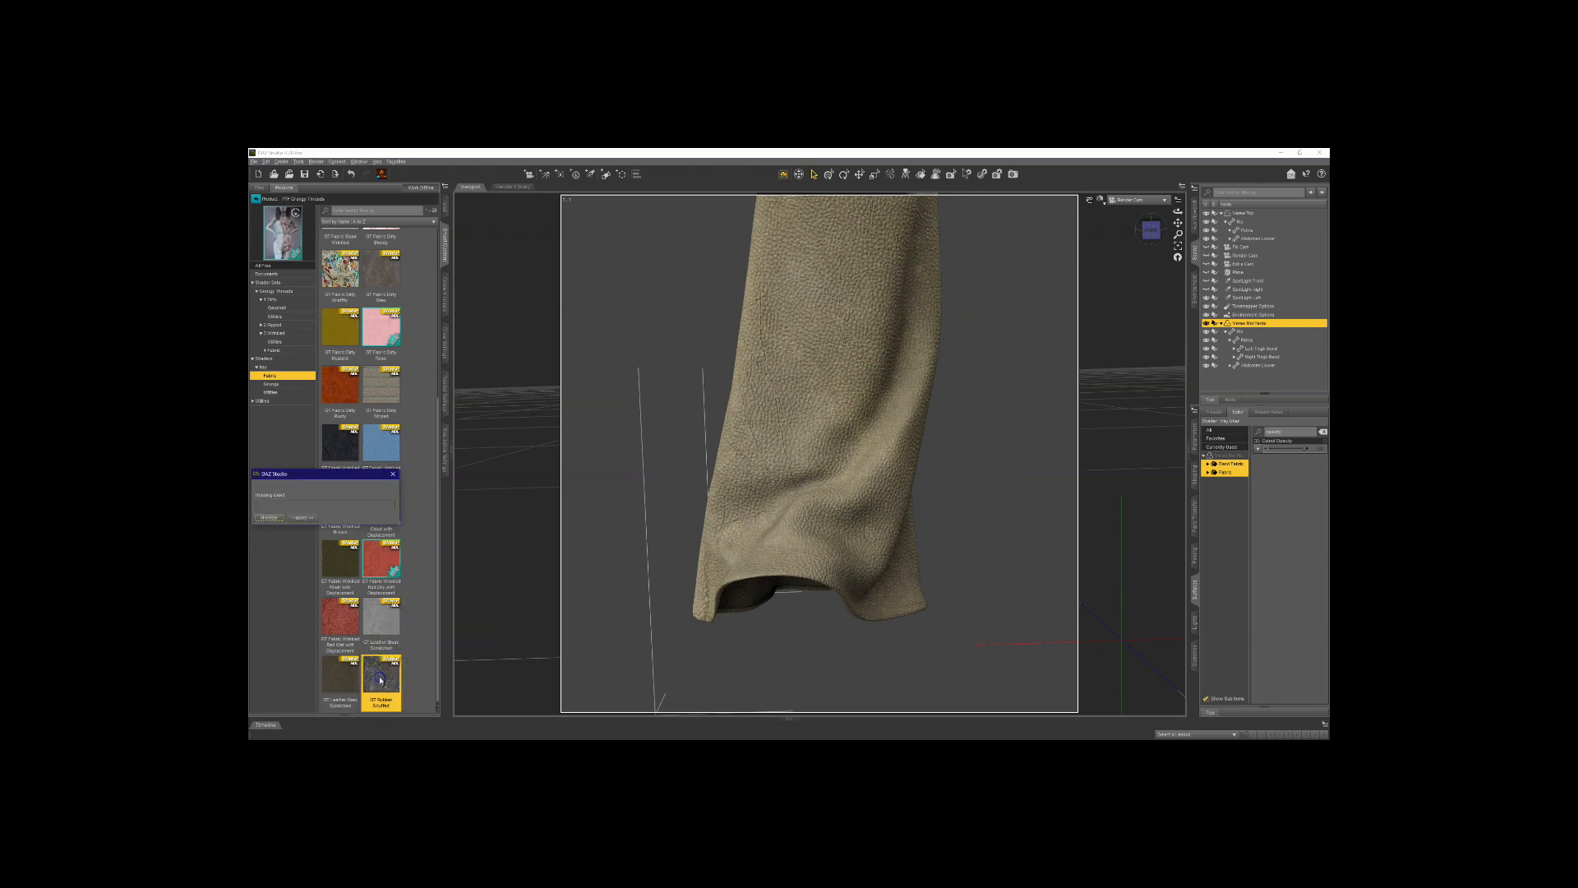
pyautogui.scroll(-6, 937, 595)
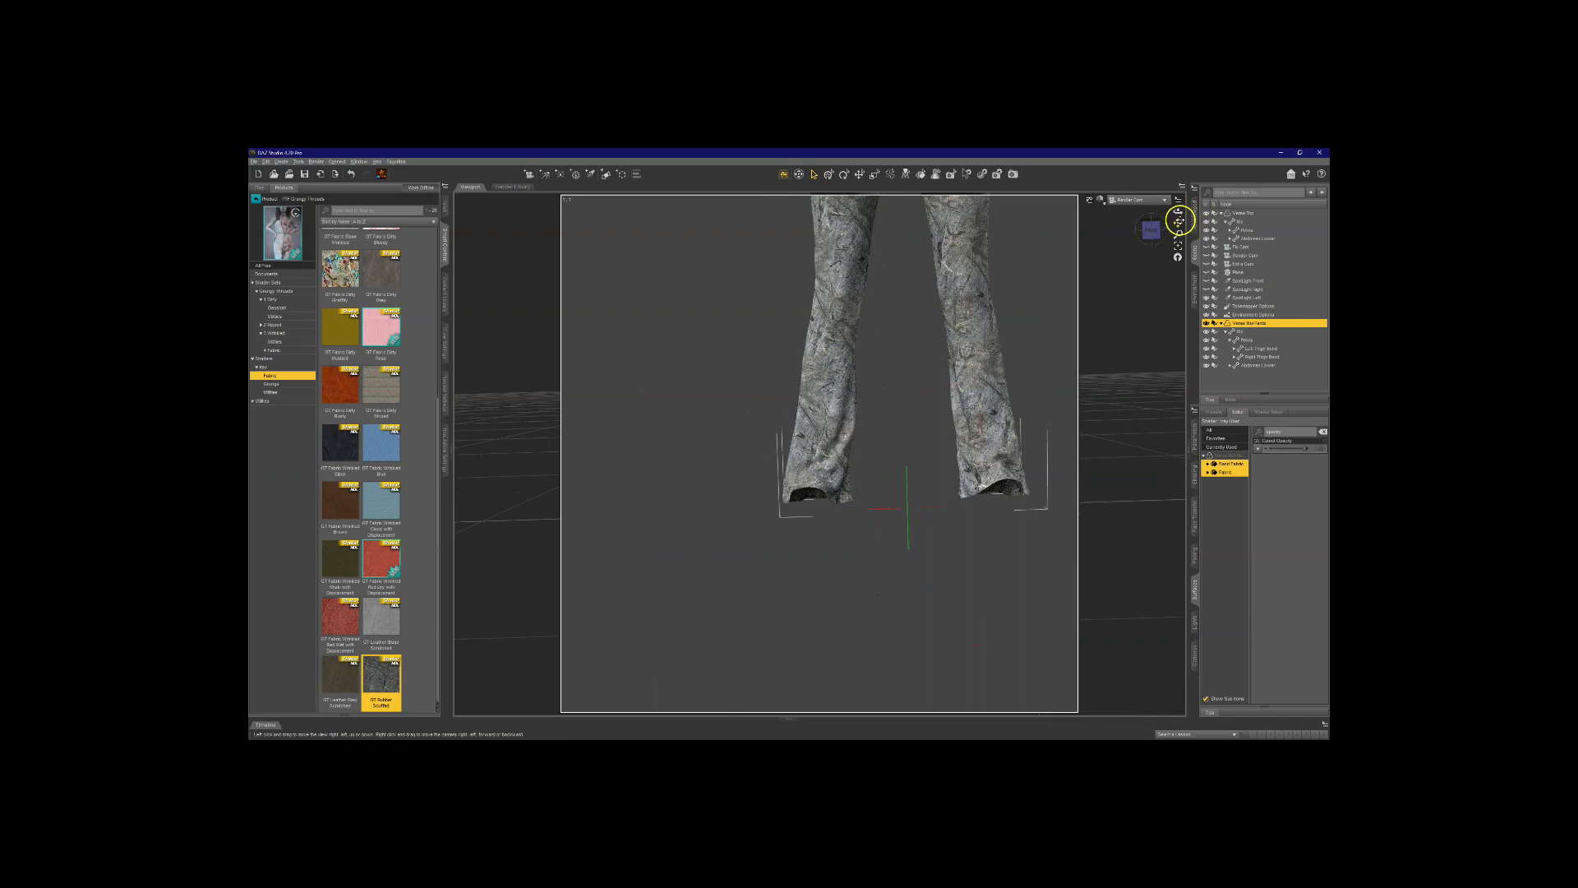
pyautogui.moveTo(1178, 223); pyautogui.dragTo(1026, 449)
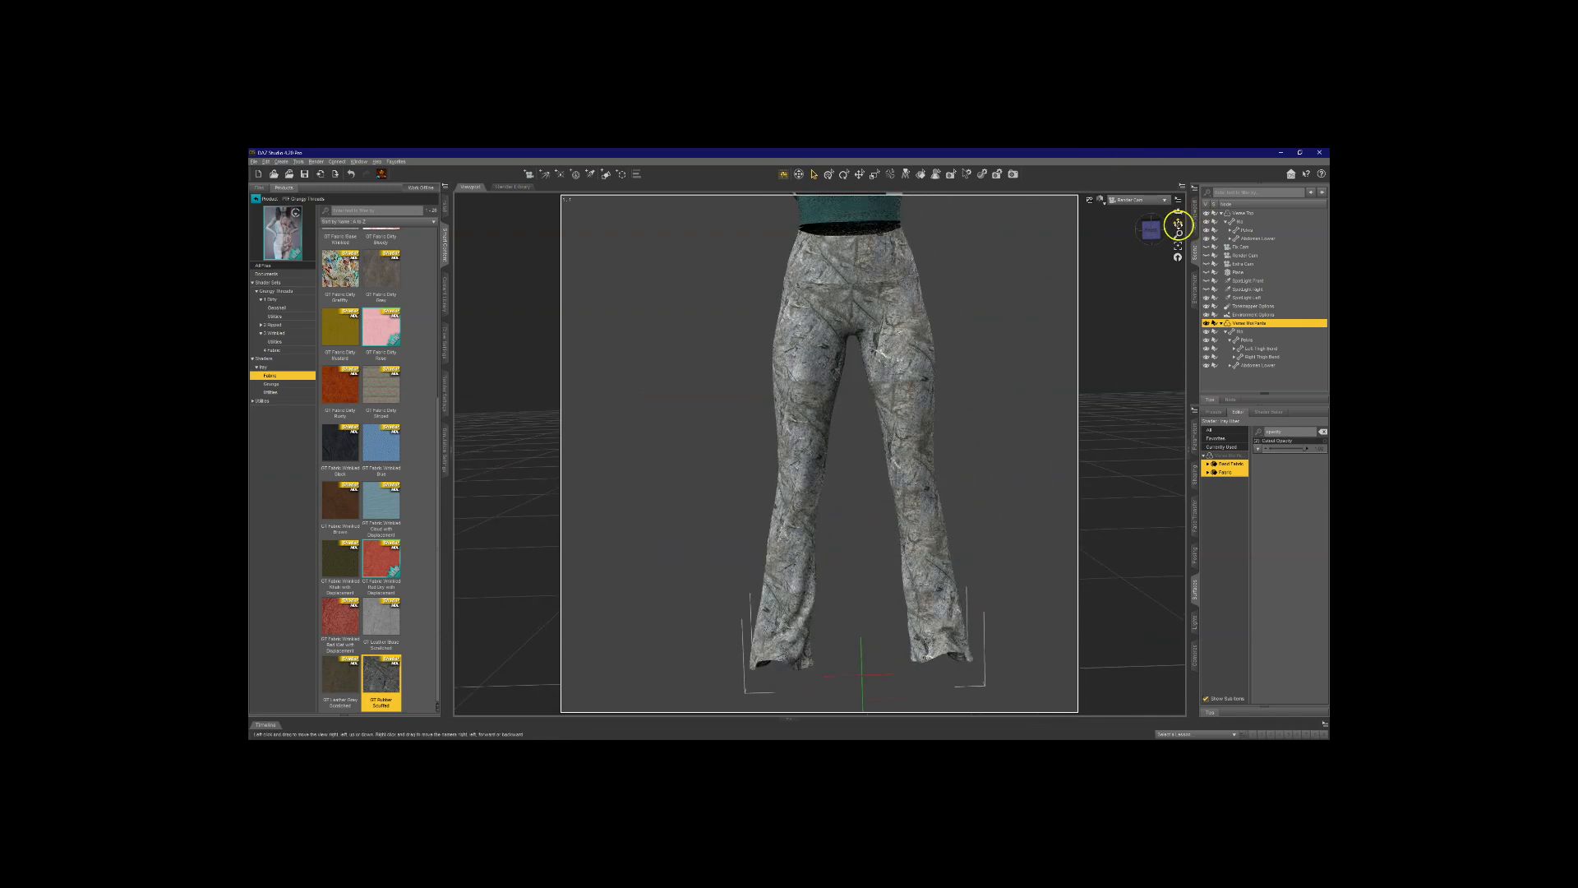
pyautogui.moveTo(1177, 223); pyautogui.dragTo(1126, 270)
pyautogui.scroll(2, 1092, 356)
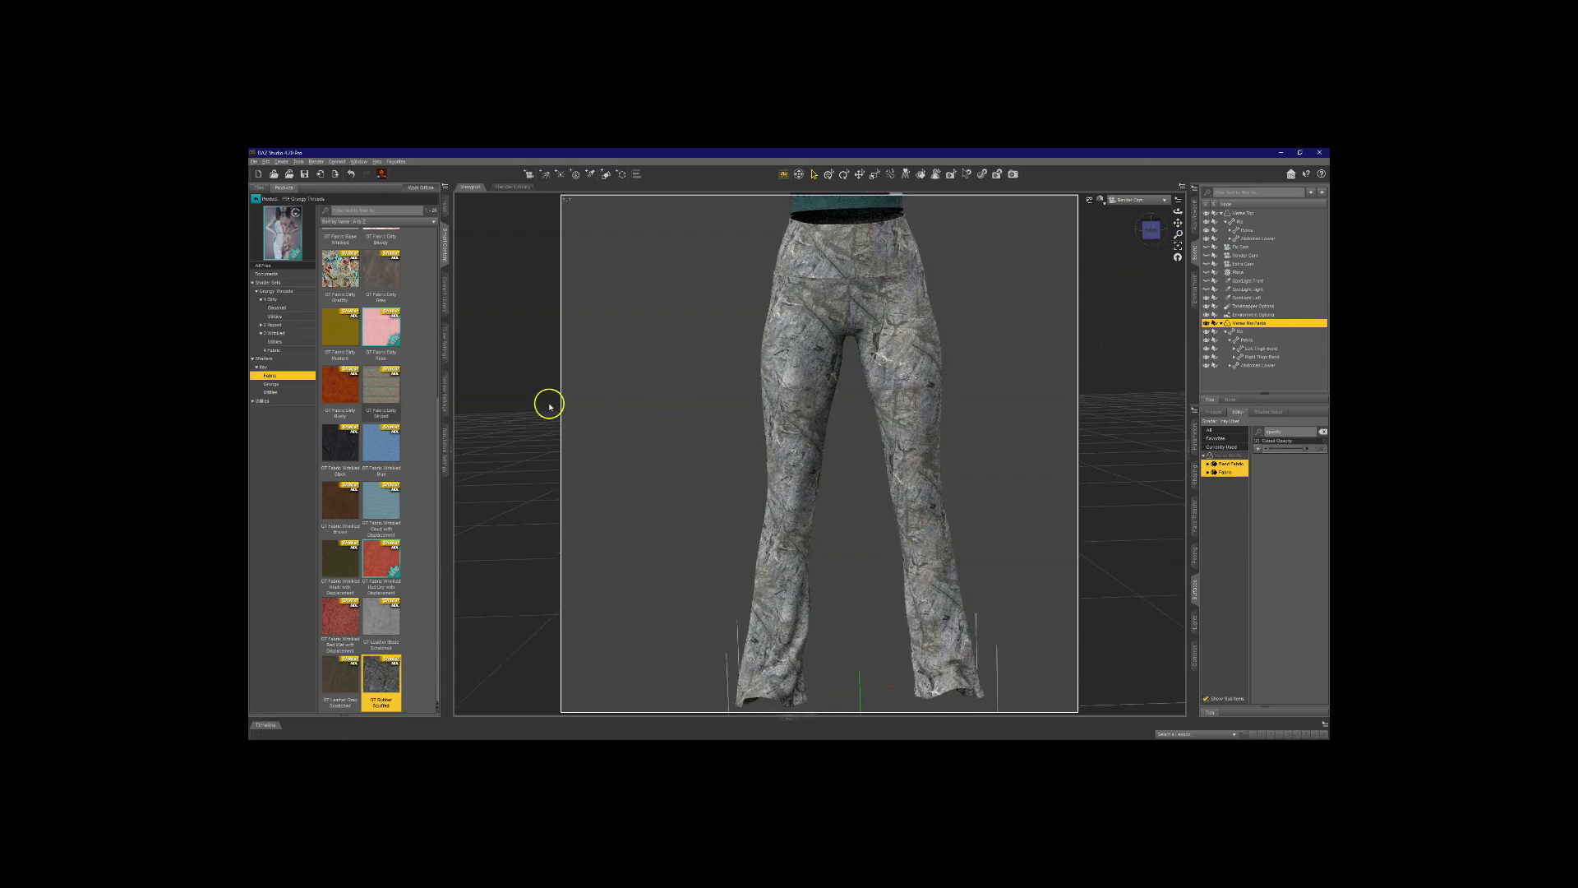
# Step: Apply GT Fabric Wrinkled Brown to the pants and try the GT Colour Plain Mechanical Grease and brown colour presets
pyautogui.doubleClick(344, 505)
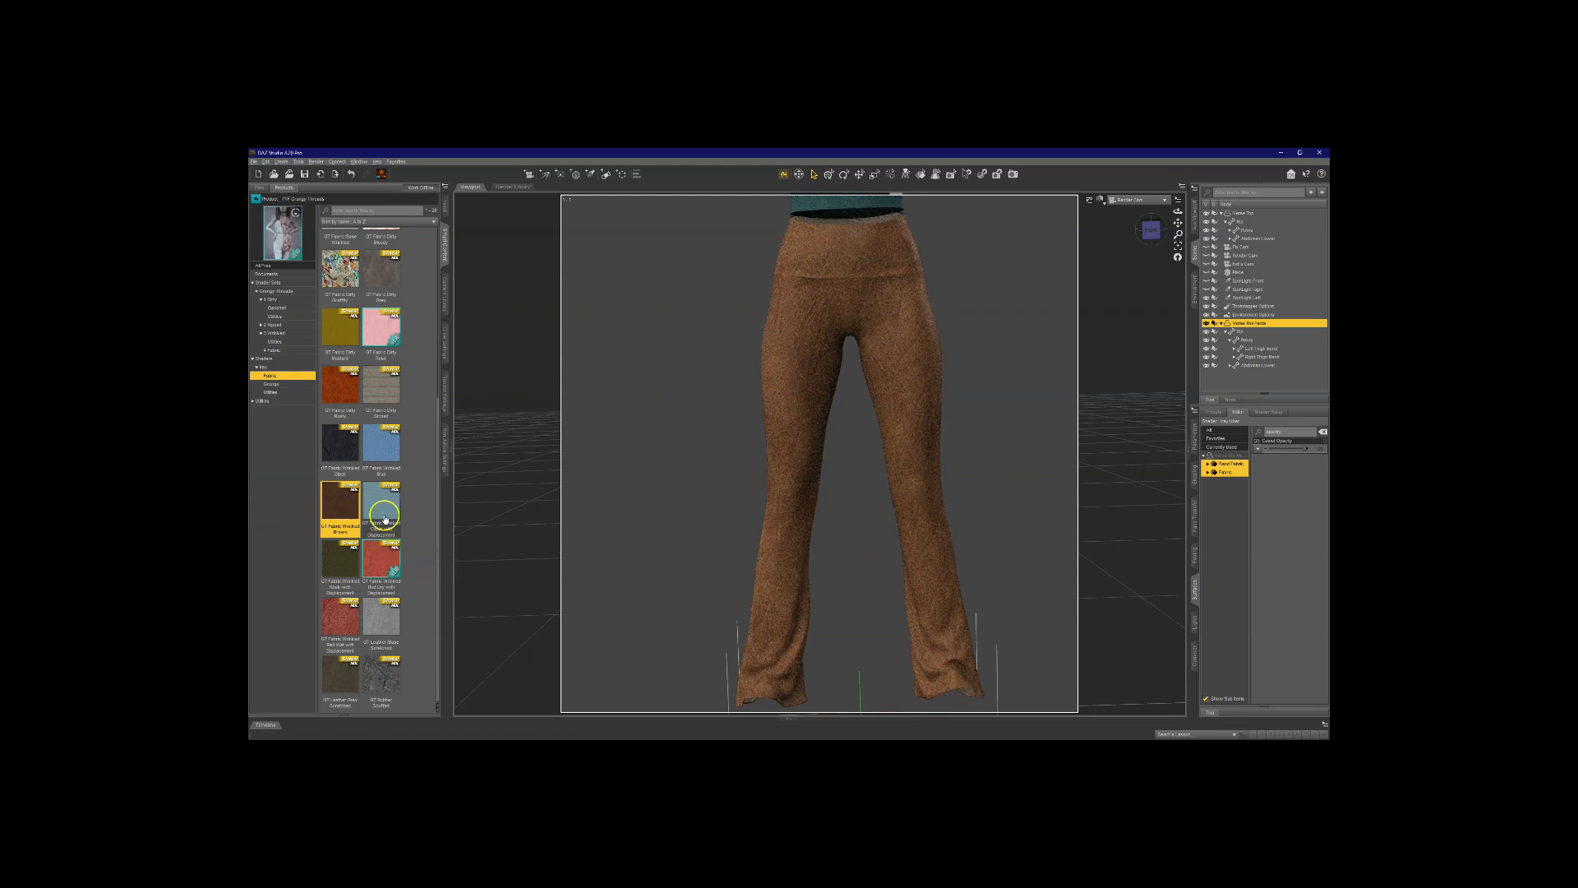
pyautogui.scroll(4, 380, 534)
pyautogui.click(381, 585)
pyautogui.scroll(1, 382, 477)
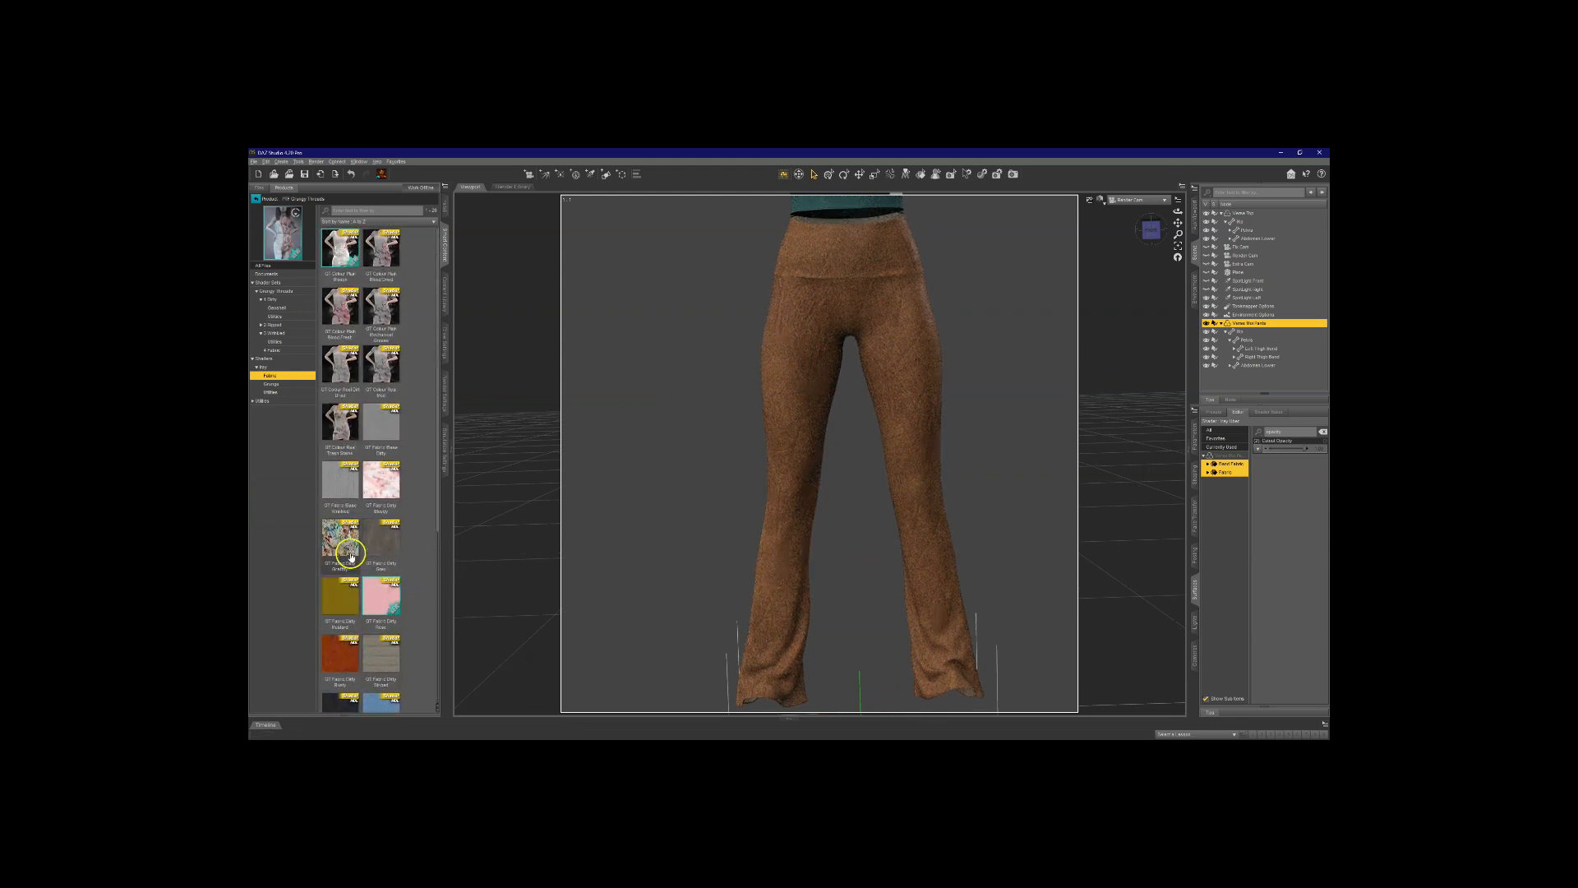
pyautogui.doubleClick(392, 306)
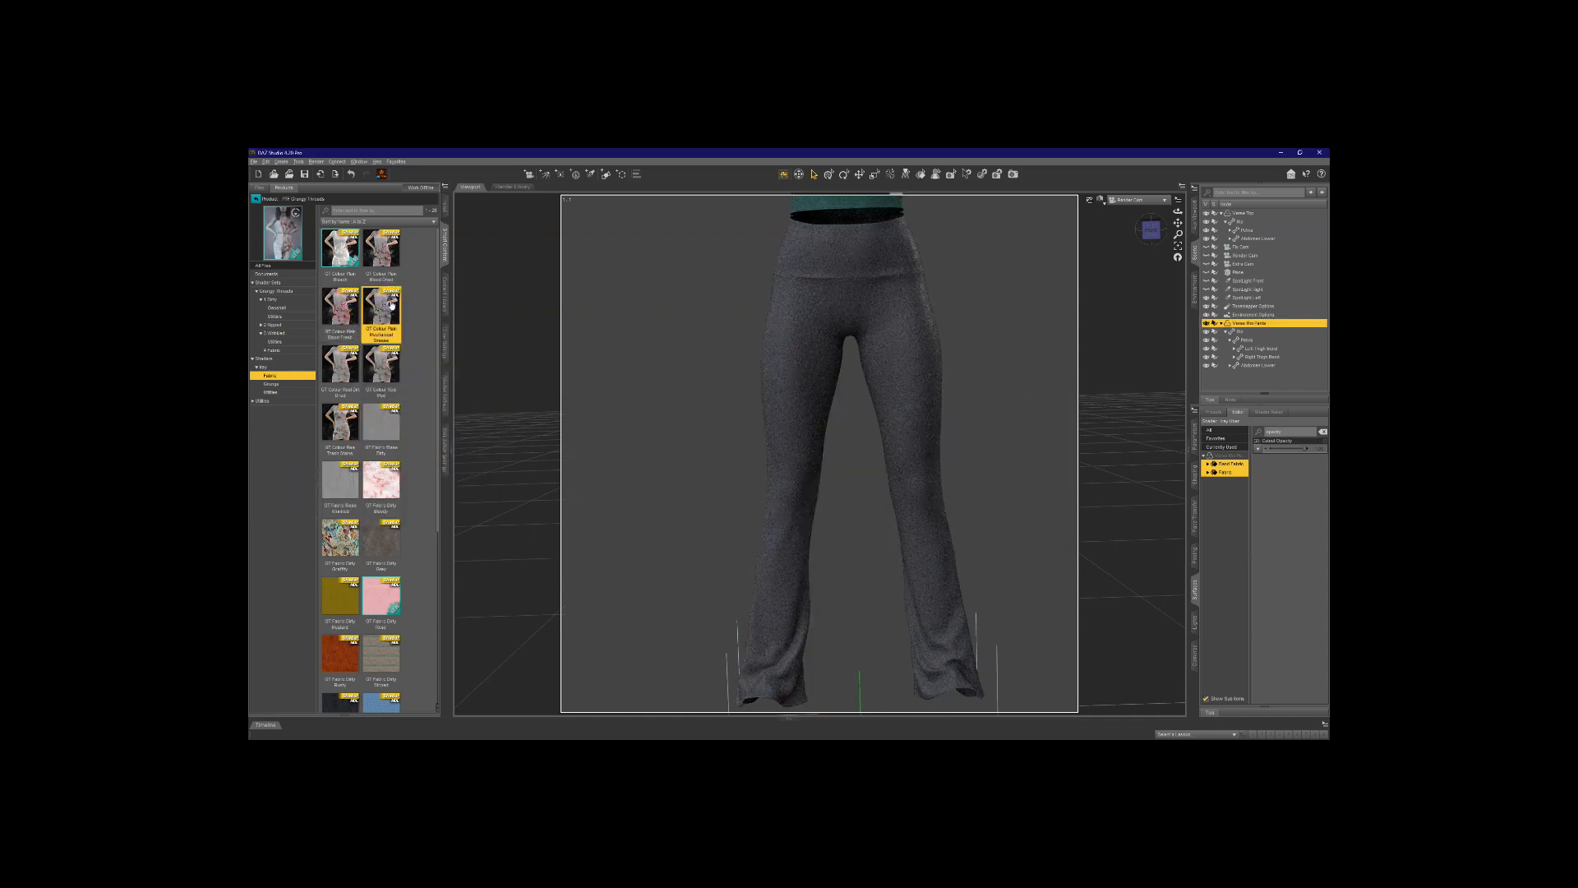
pyautogui.click(385, 364)
pyautogui.doubleClick(385, 364)
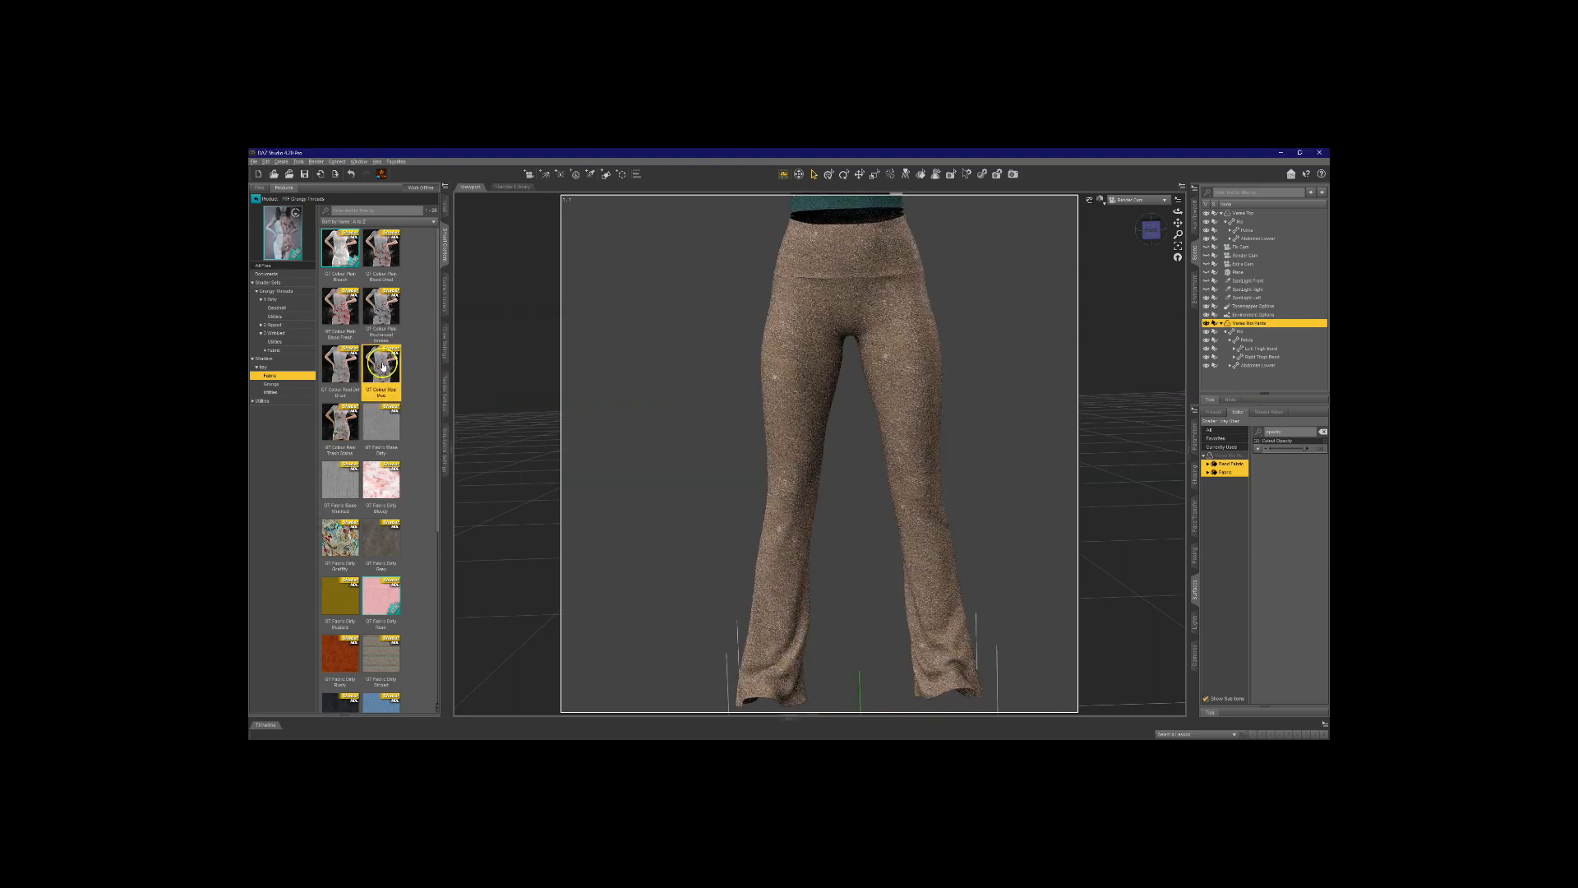
# Step: Compare the beige, orange-brown patterned, Blood Fresh and Blood Dried GT Colour presets on the pants
pyautogui.doubleClick(353, 374)
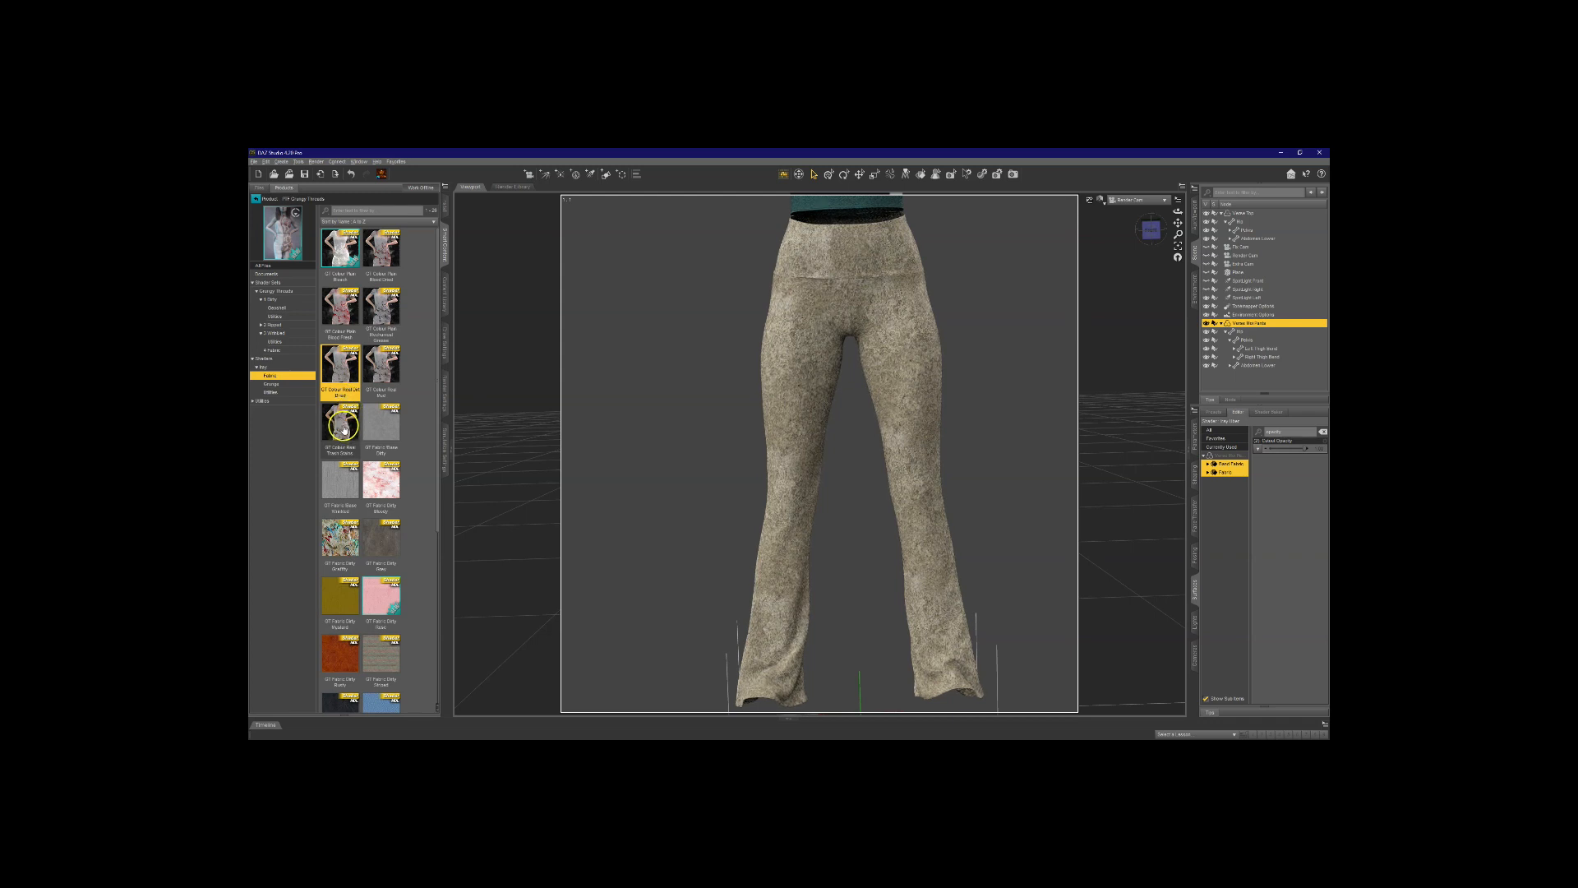
pyautogui.doubleClick(343, 428)
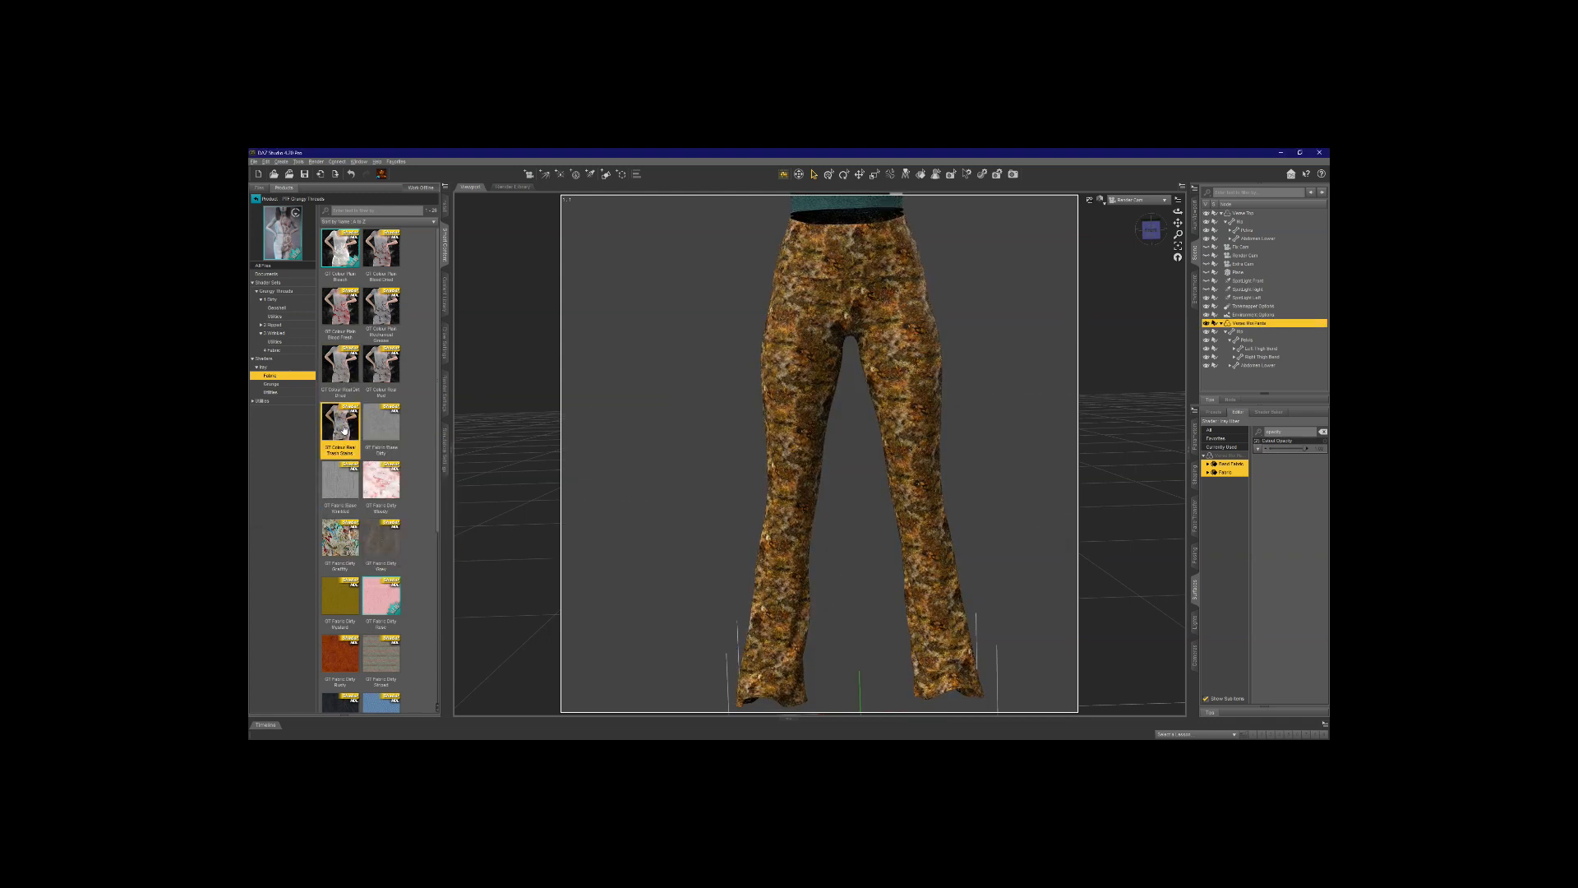
pyautogui.doubleClick(355, 305)
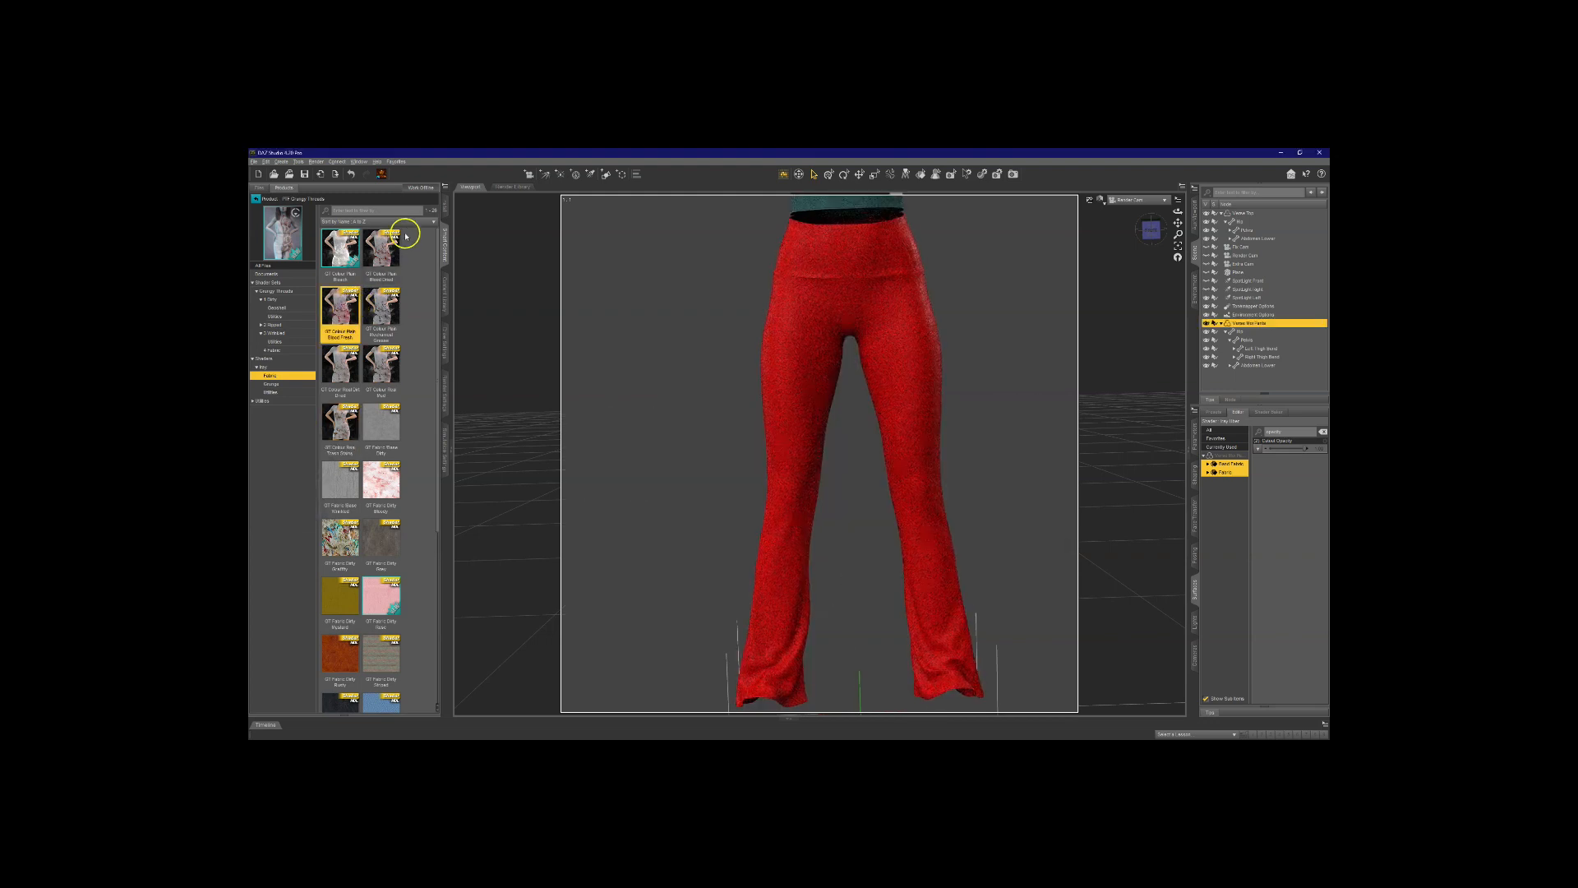
pyautogui.doubleClick(383, 248)
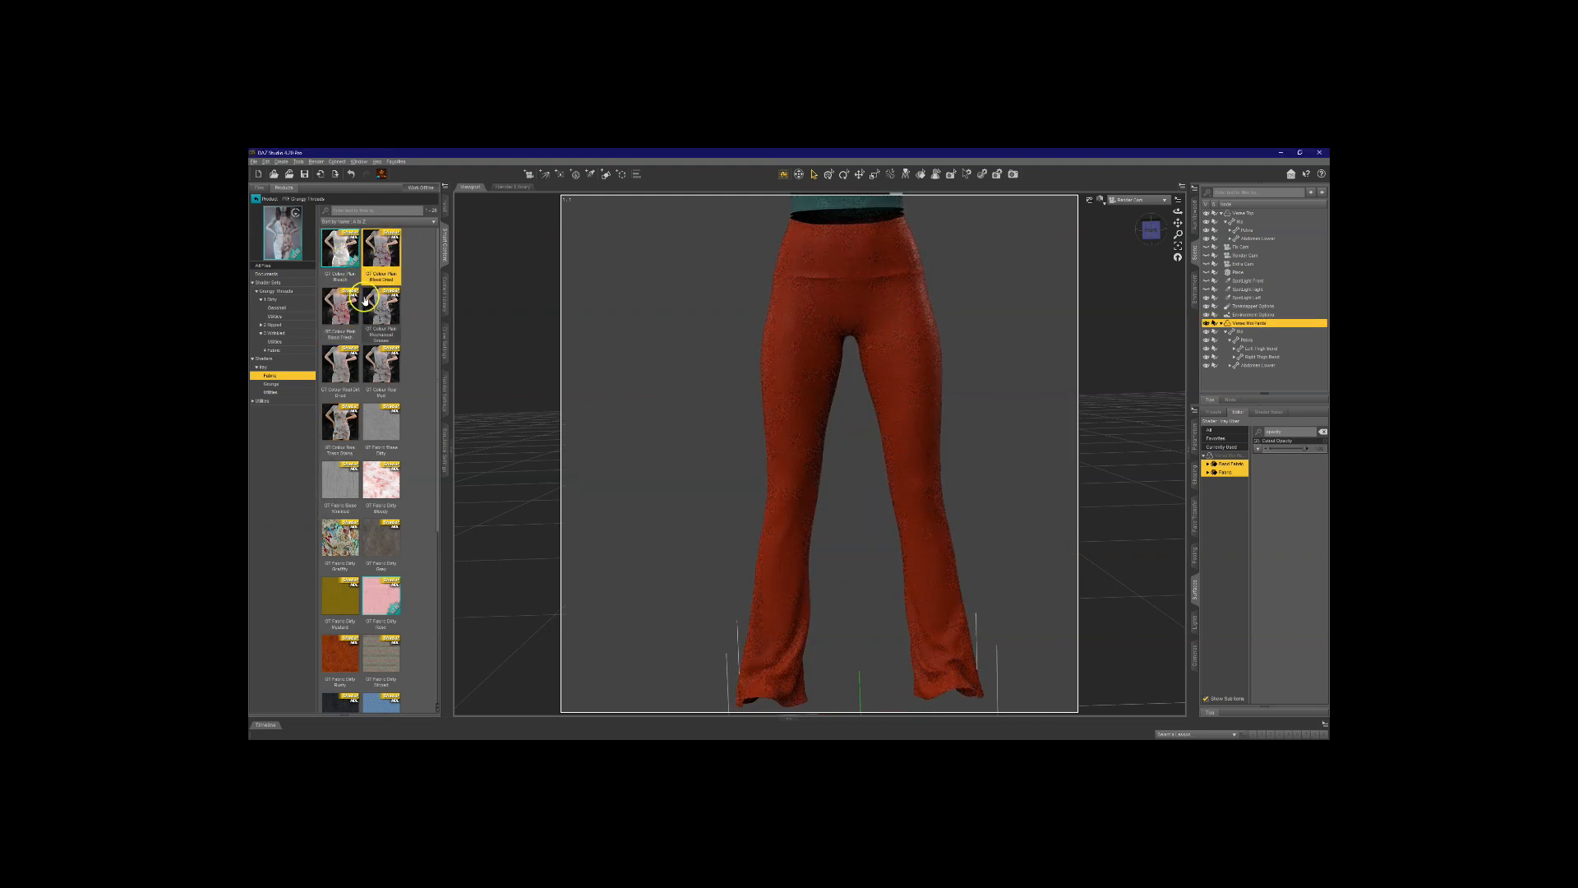
# Step: Try GT Colour Plain Bleach on the pants and replace it with the mottled beige GT Colour preset
pyautogui.moveTo(377, 322)
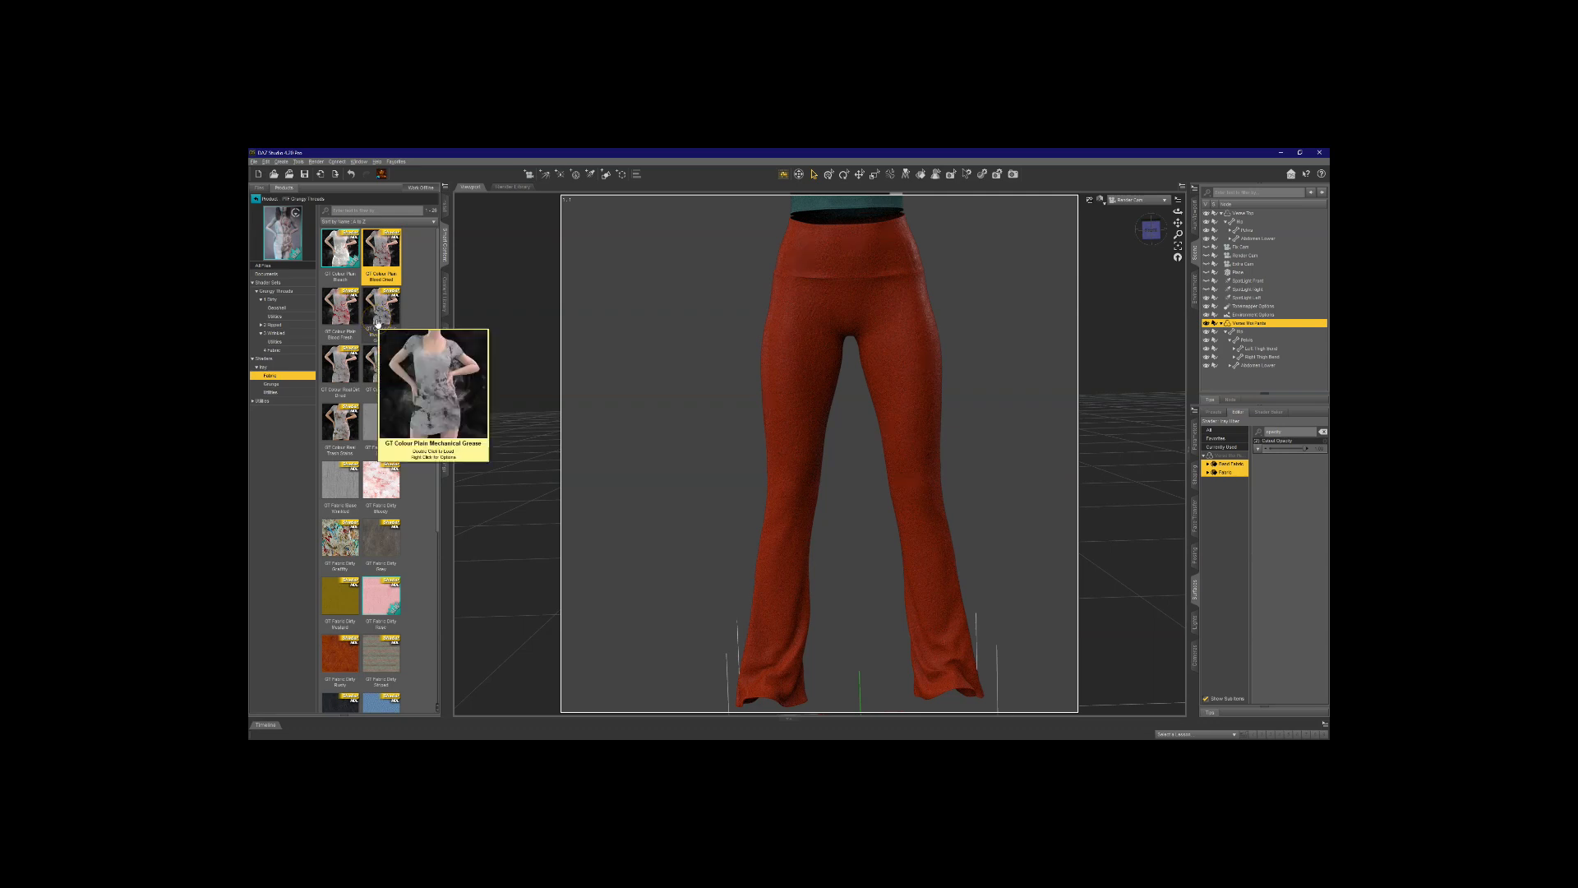
pyautogui.doubleClick(346, 256)
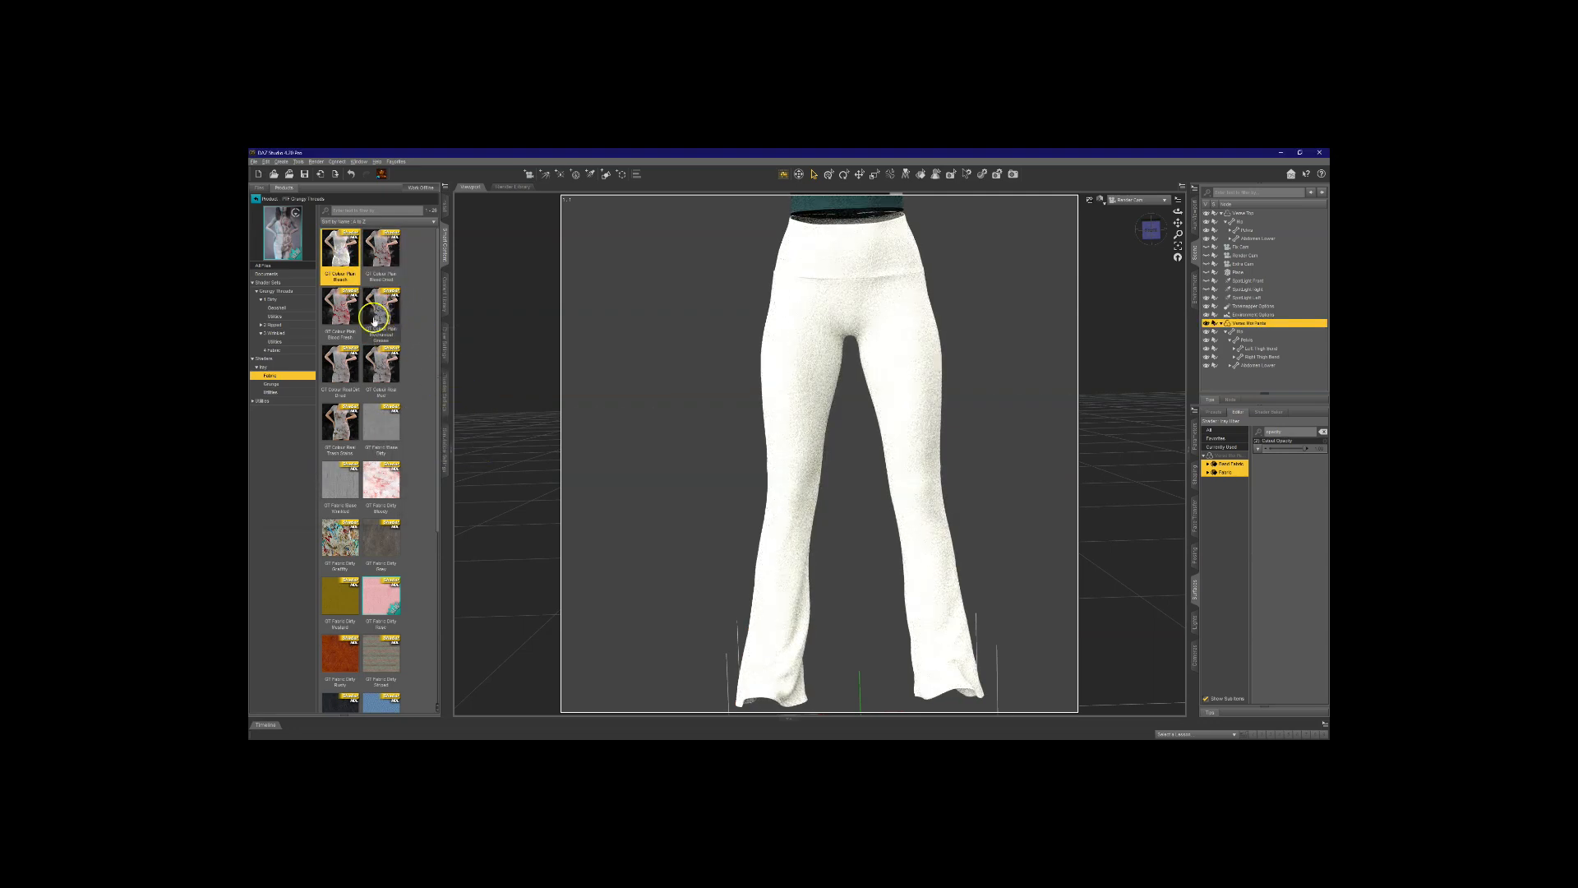
pyautogui.doubleClick(341, 366)
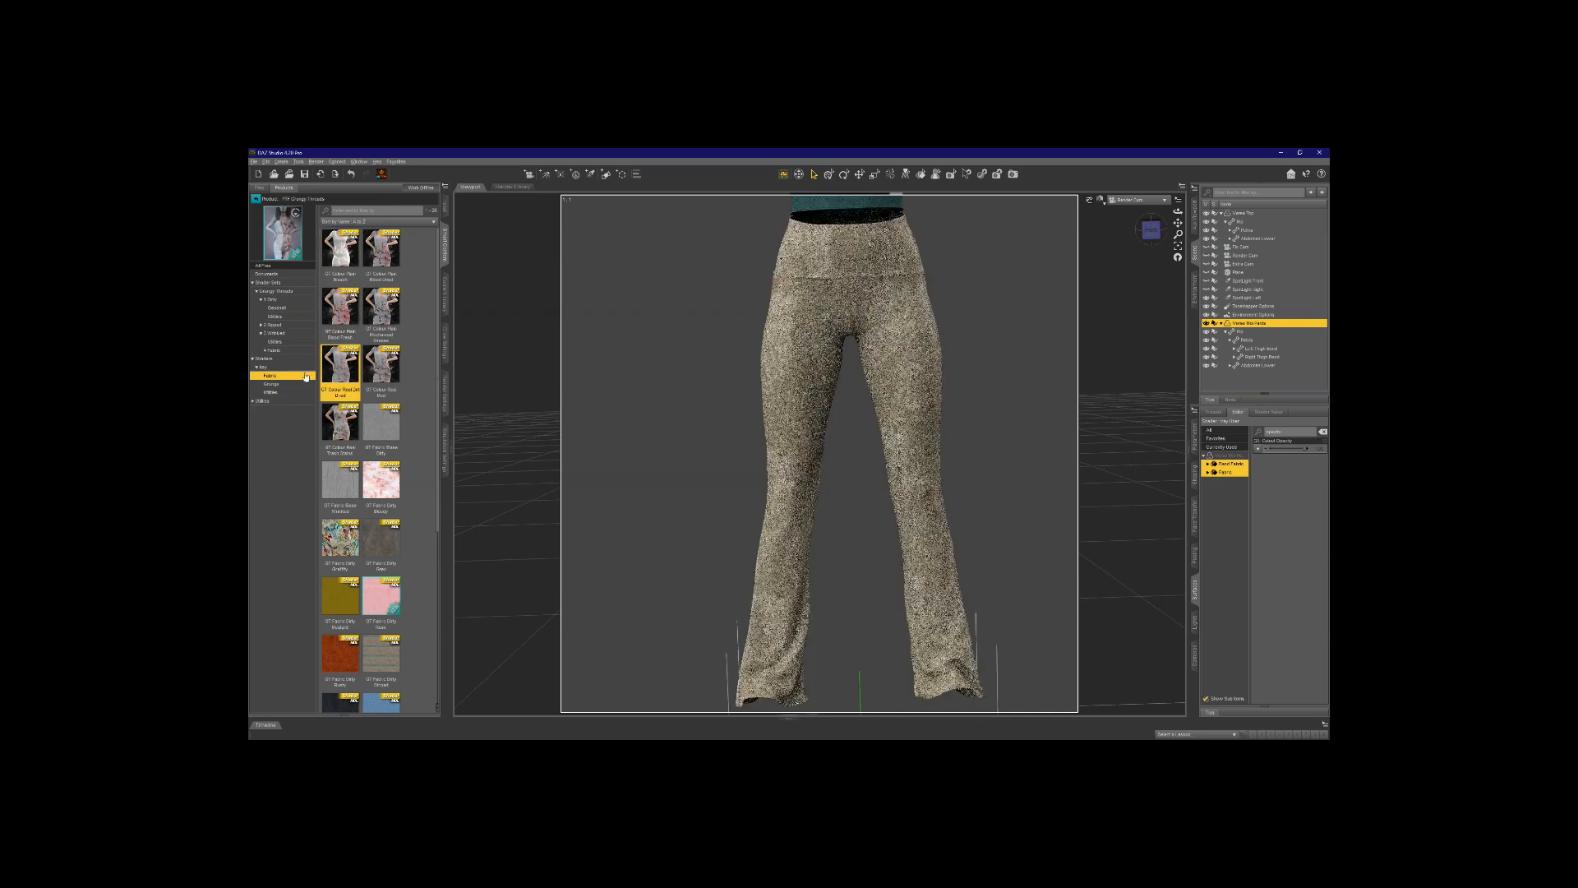
# Step: Open the GT Ripped LIE Tip image among the product utilities, read how to combine ripped maps, and close it
pyautogui.click(253, 401)
pyautogui.click(266, 409)
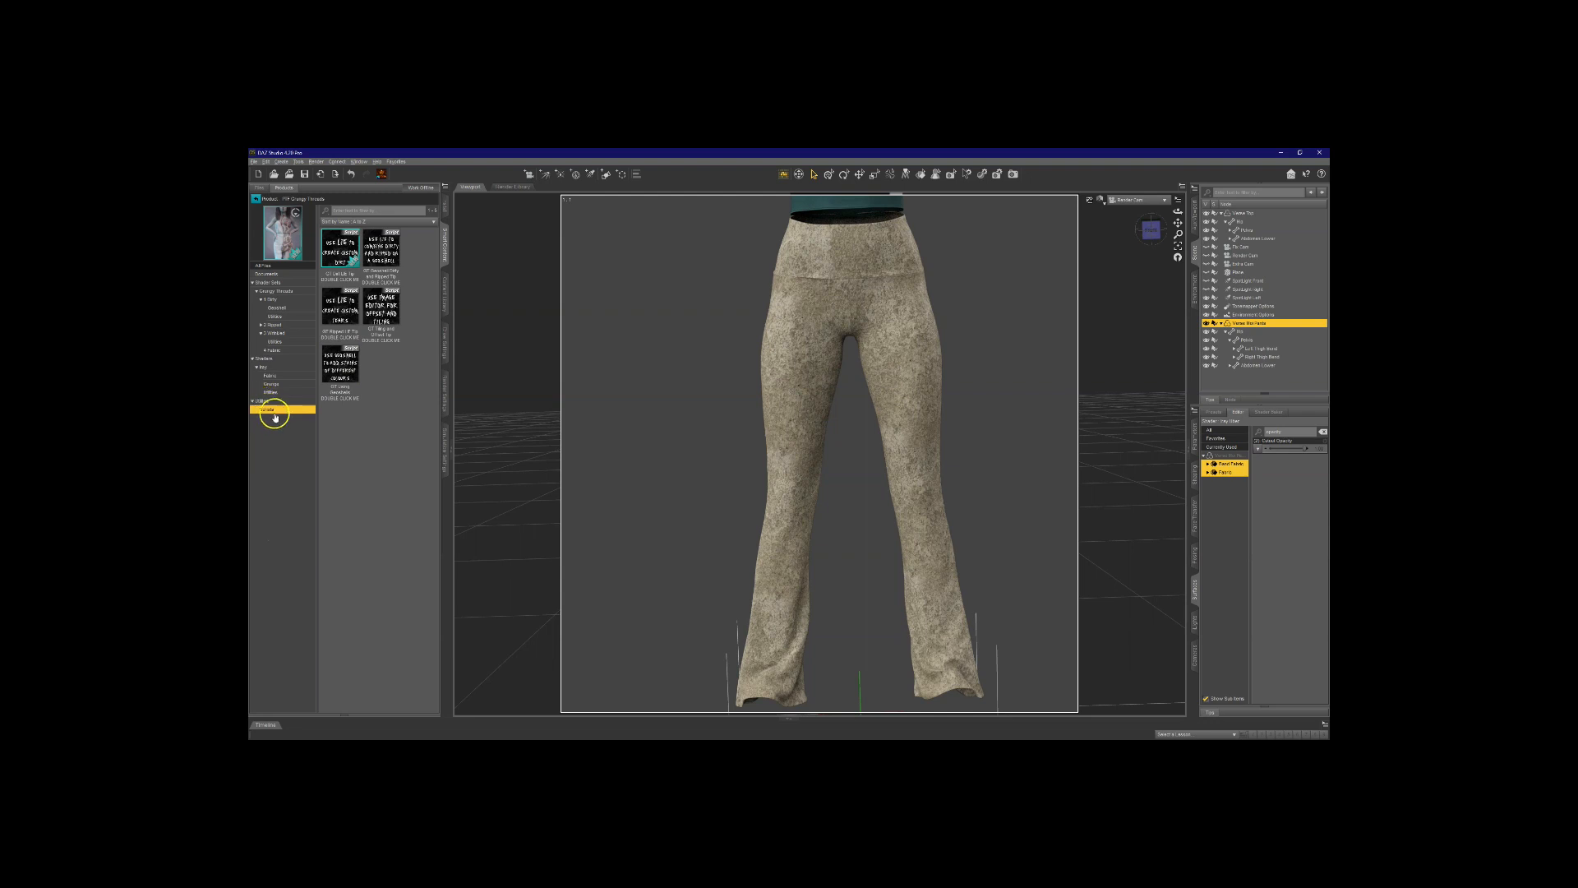
pyautogui.click(333, 367)
pyautogui.moveTo(339, 322)
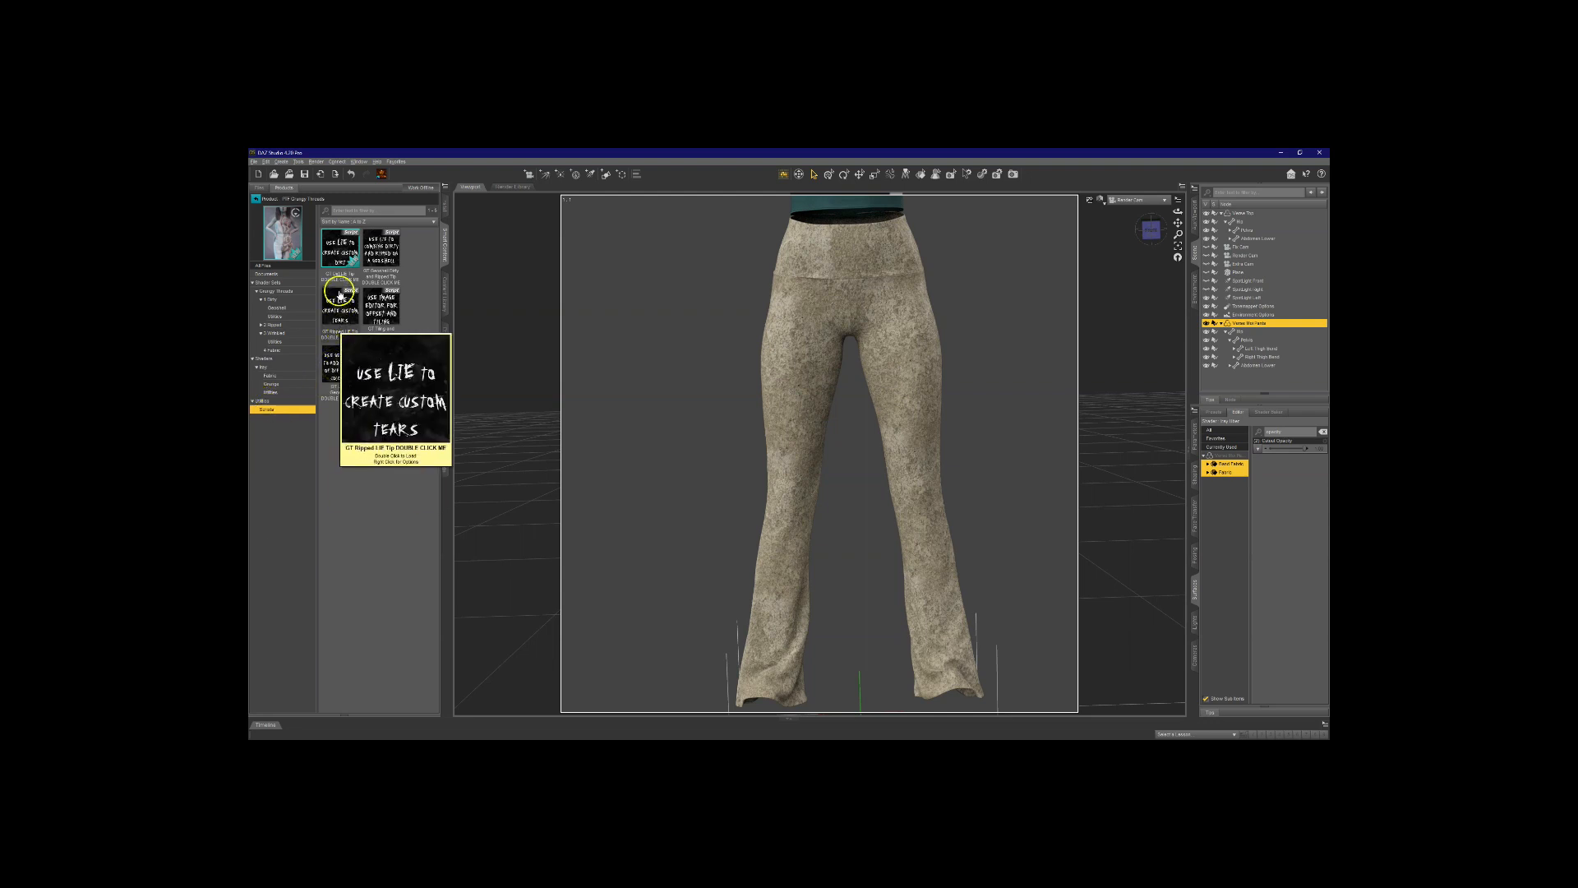
pyautogui.doubleClick(339, 294)
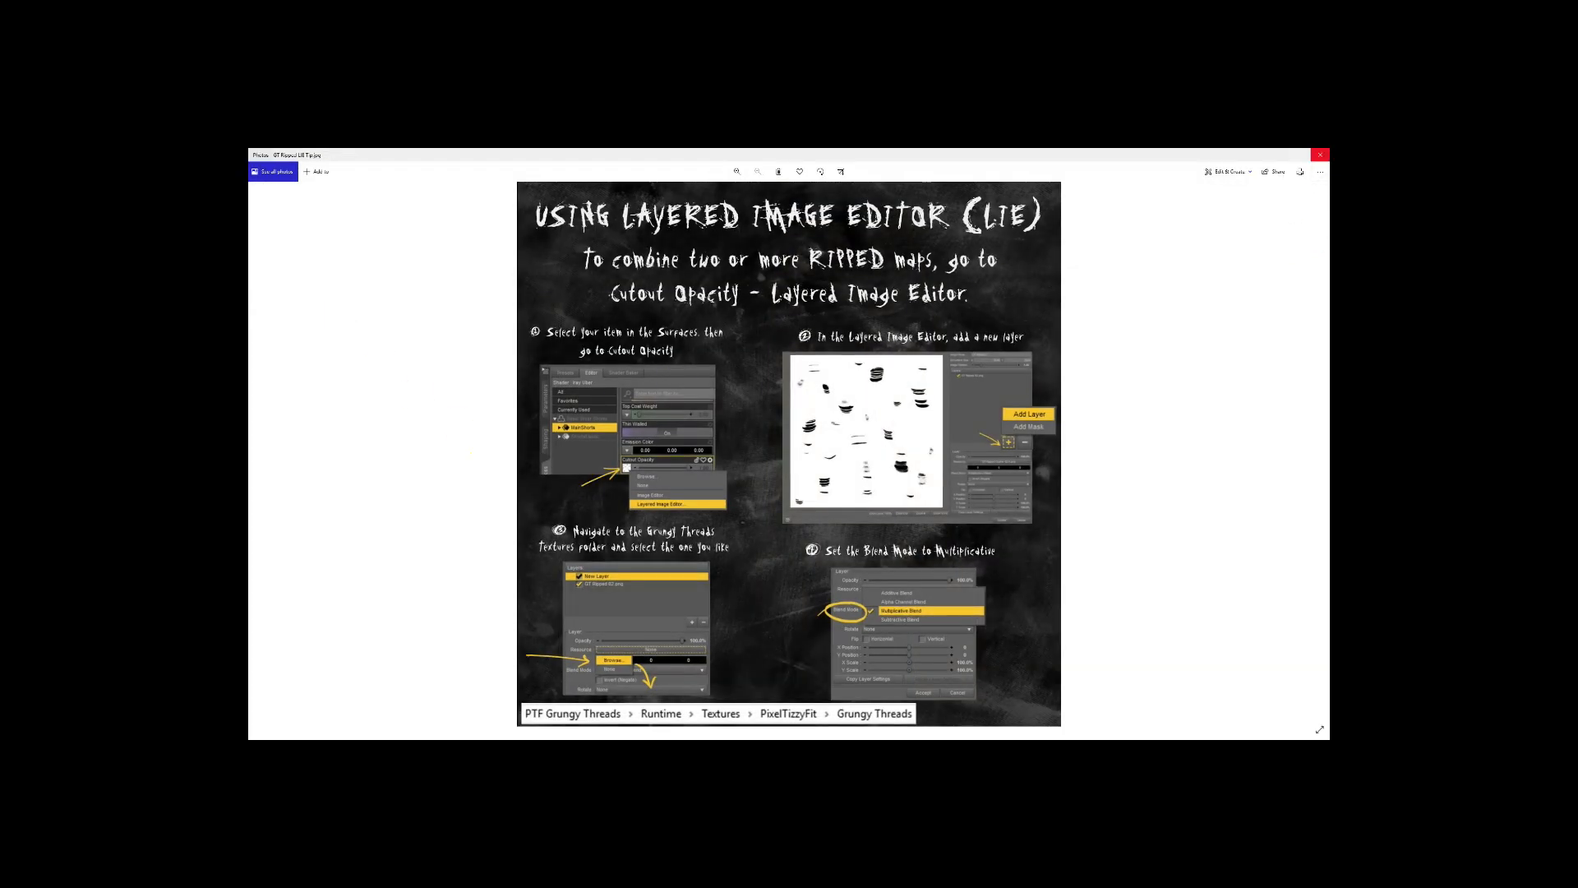
pyautogui.click(1320, 156)
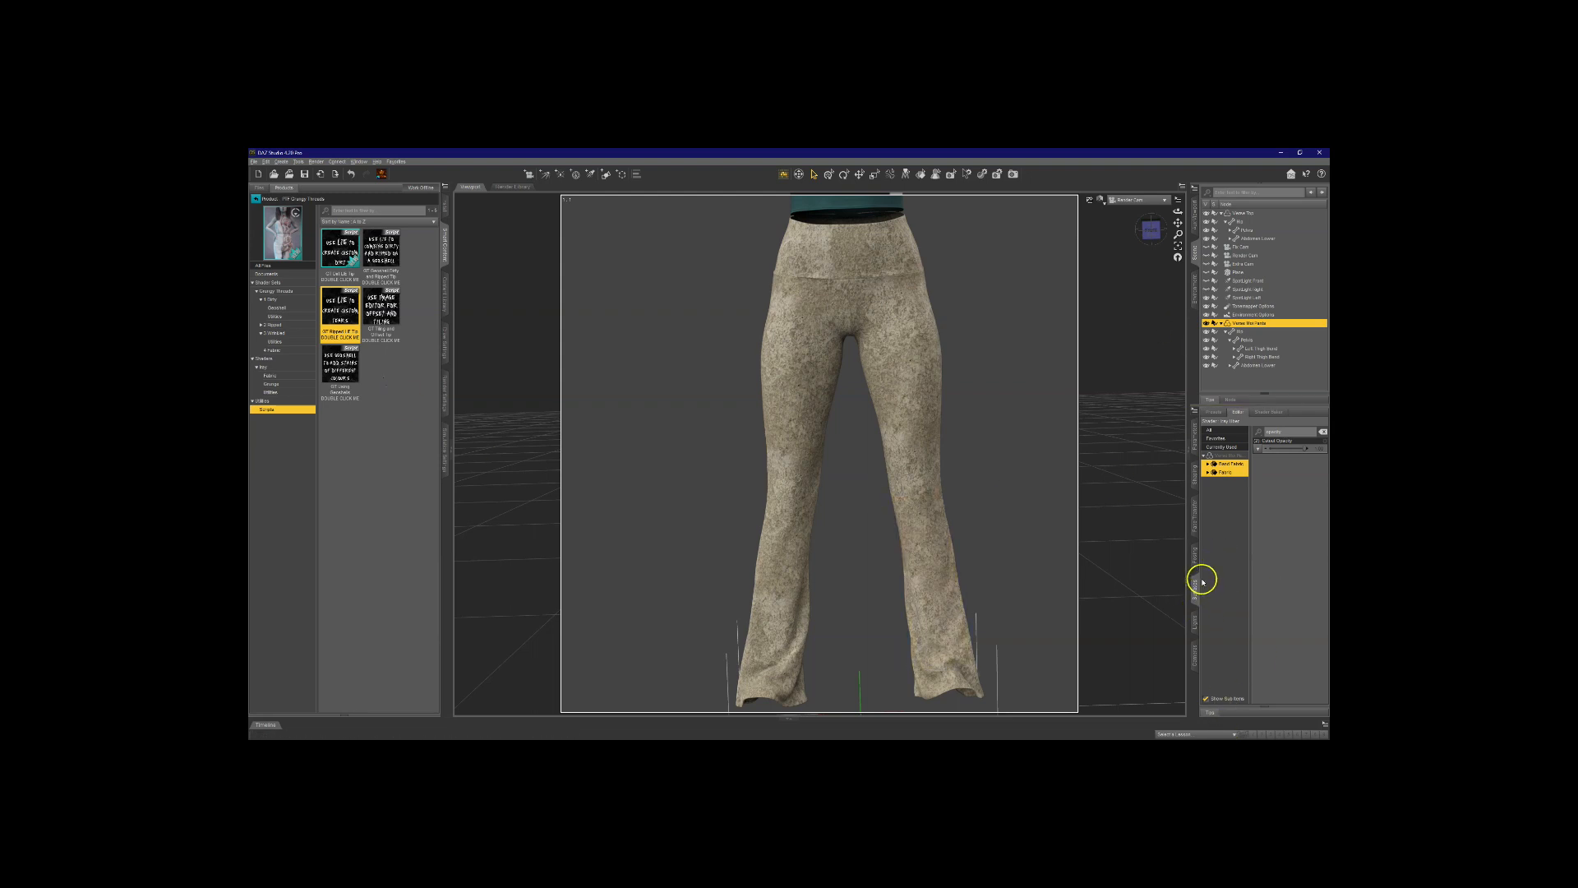
# Step: Select the whole pants item in the surface list
pyautogui.click(1227, 454)
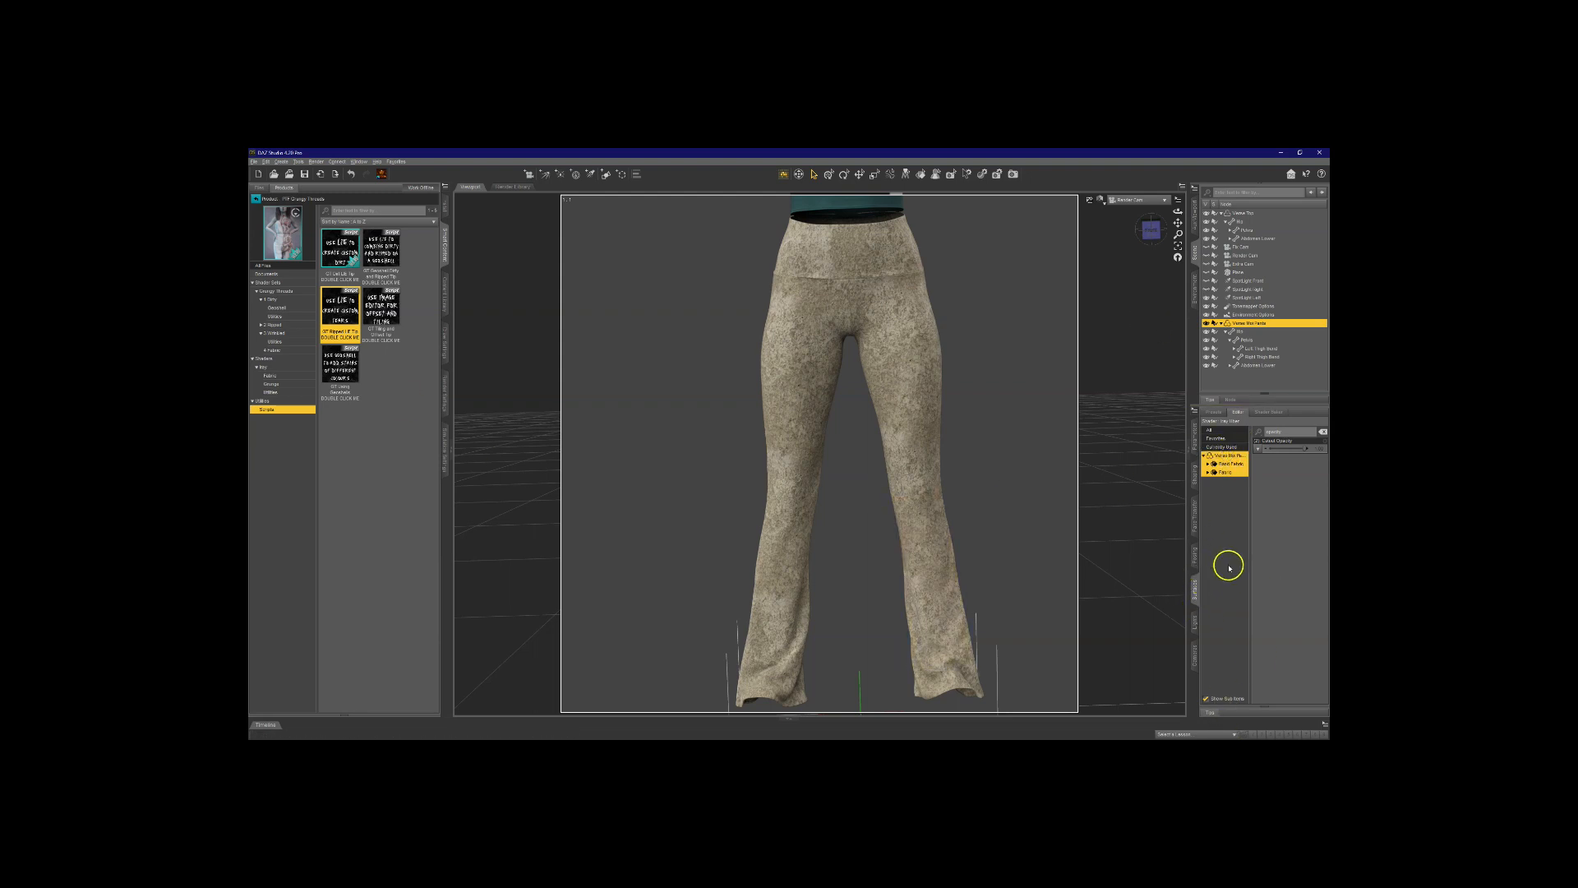